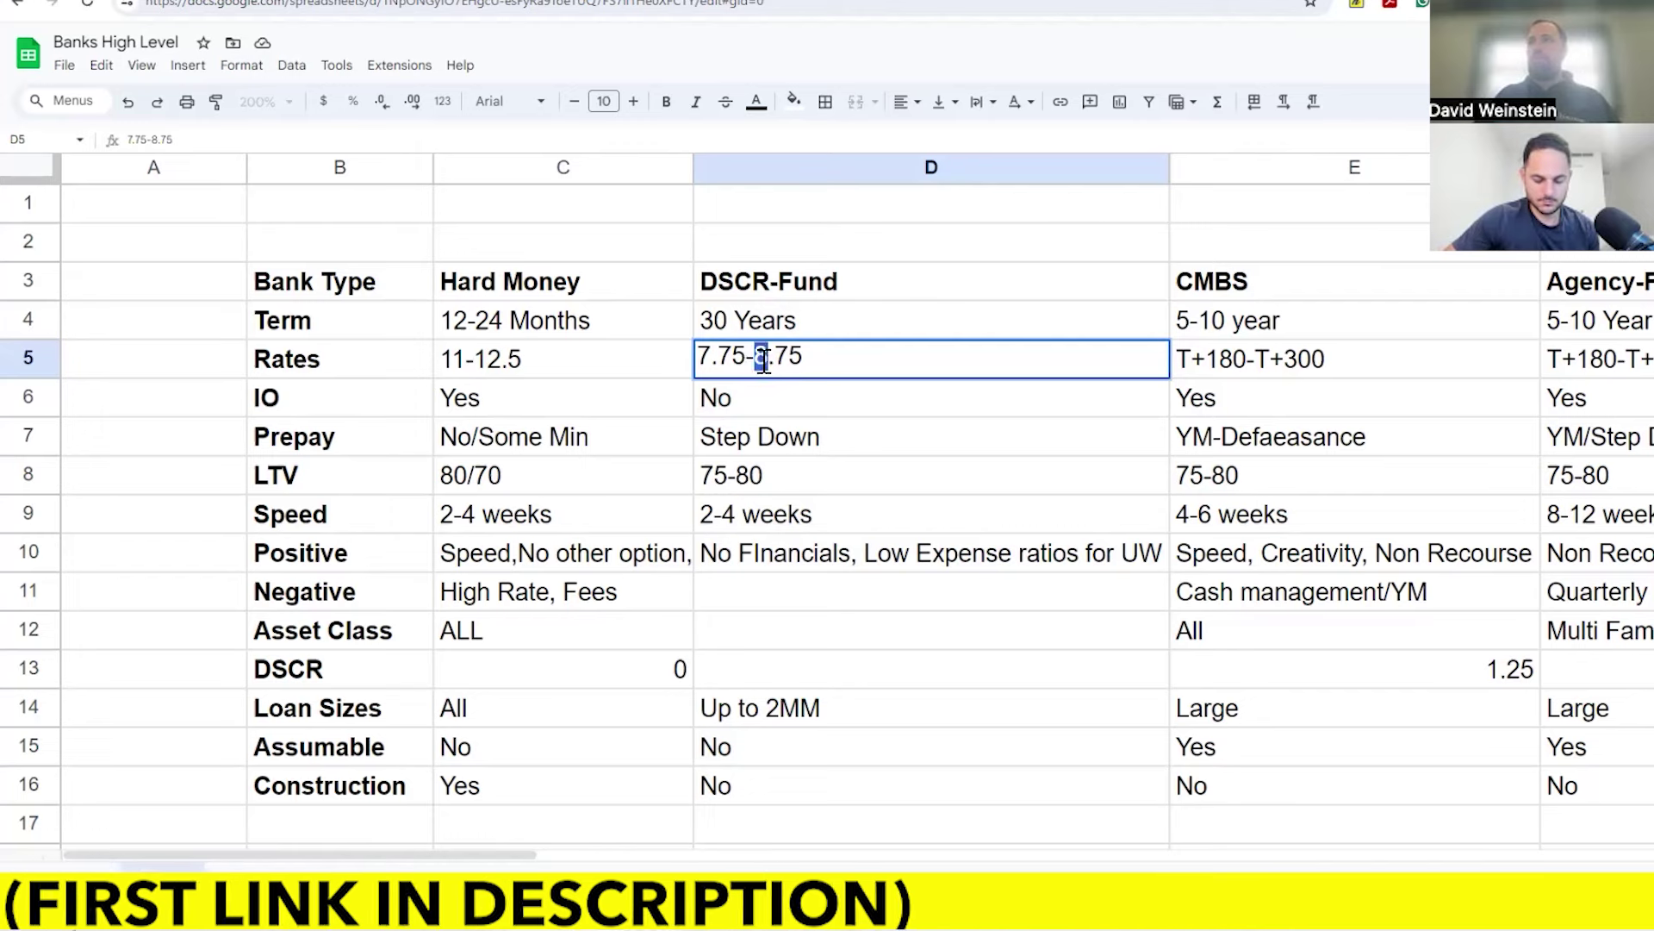
Step: Set the DSCR-Fund interest rate range to 7.75-9.25
{"action": "key", "text": "BackSpace"}
{"action": "type", "text": "9"}
{"action": "left_click_drag", "start_coordinate": [778, 355], "coordinate": [815, 358]}
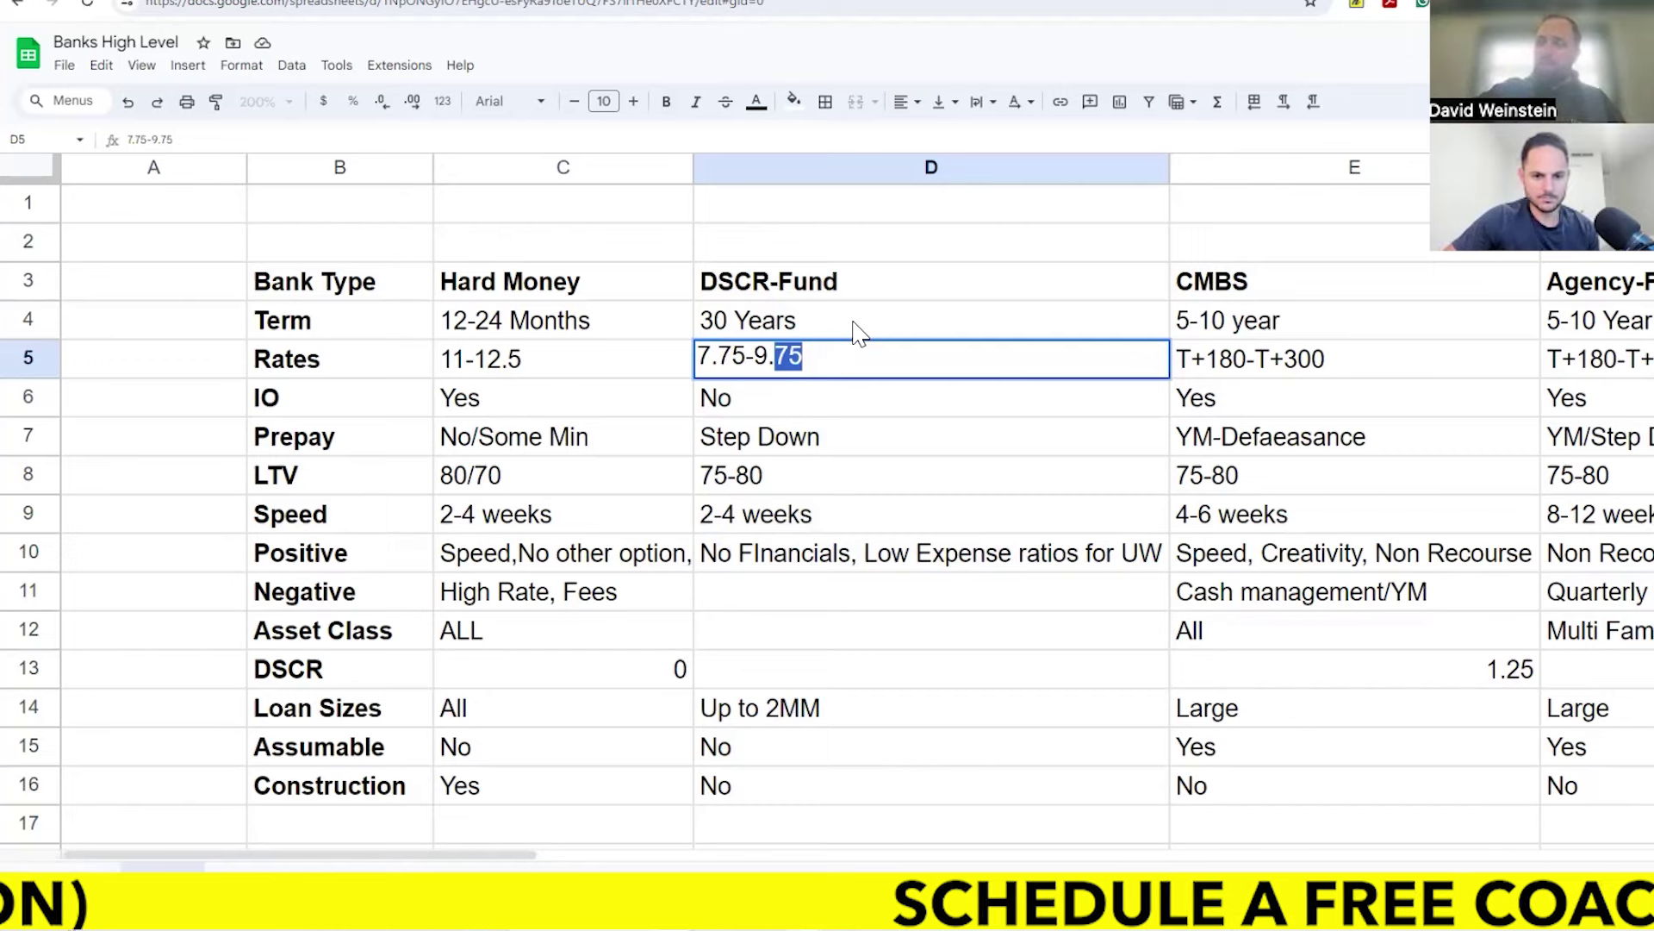
{"action": "type", "text": "25"}
{"action": "key", "text": "Return"}
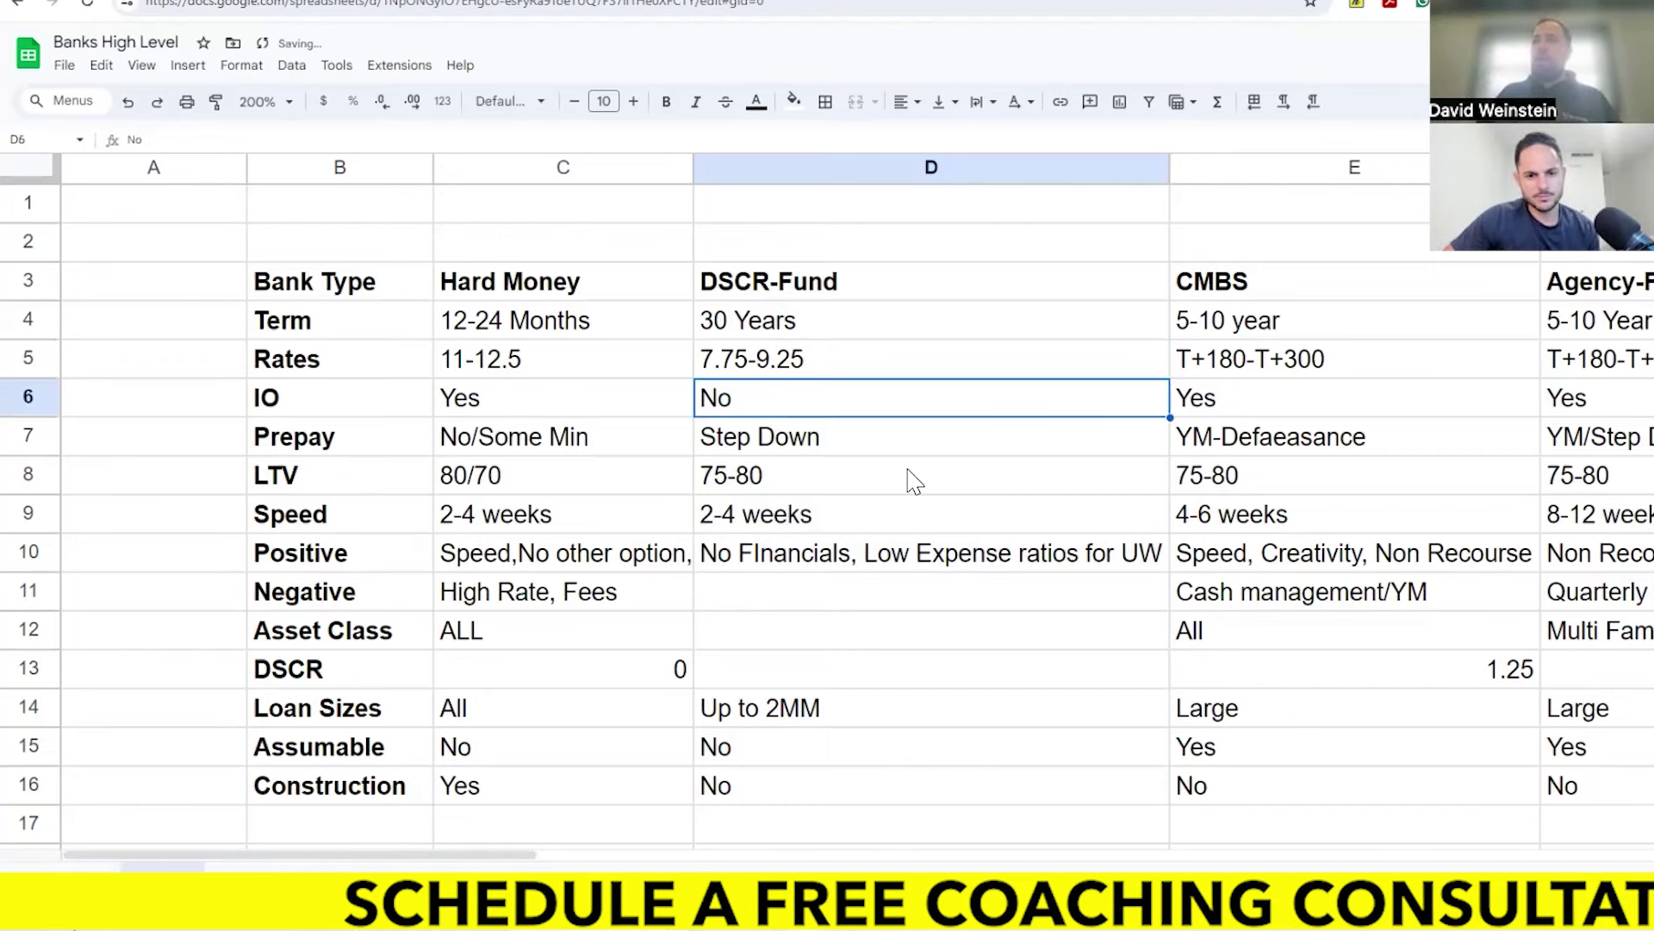
Step: Try to enter 321,54321 as the DSCR-Fund prepay terms in place of the step-down text
{"action": "left_click", "coordinate": [880, 447]}
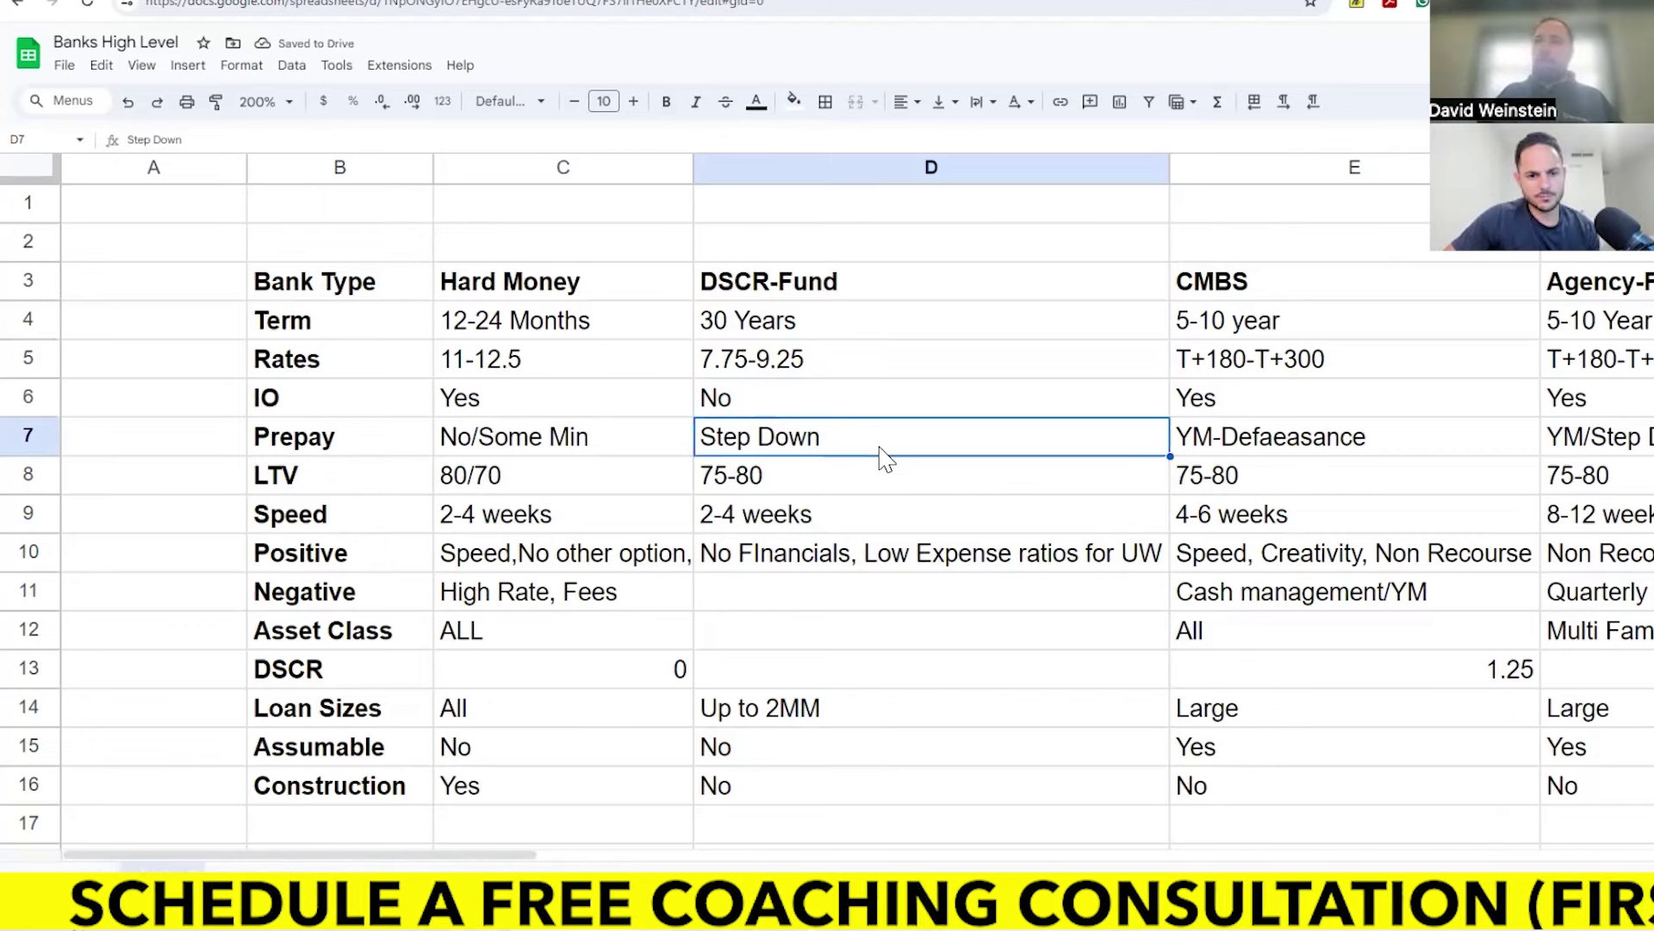
{"action": "double_click", "coordinate": [882, 446]}
{"action": "type", "text": "321"}
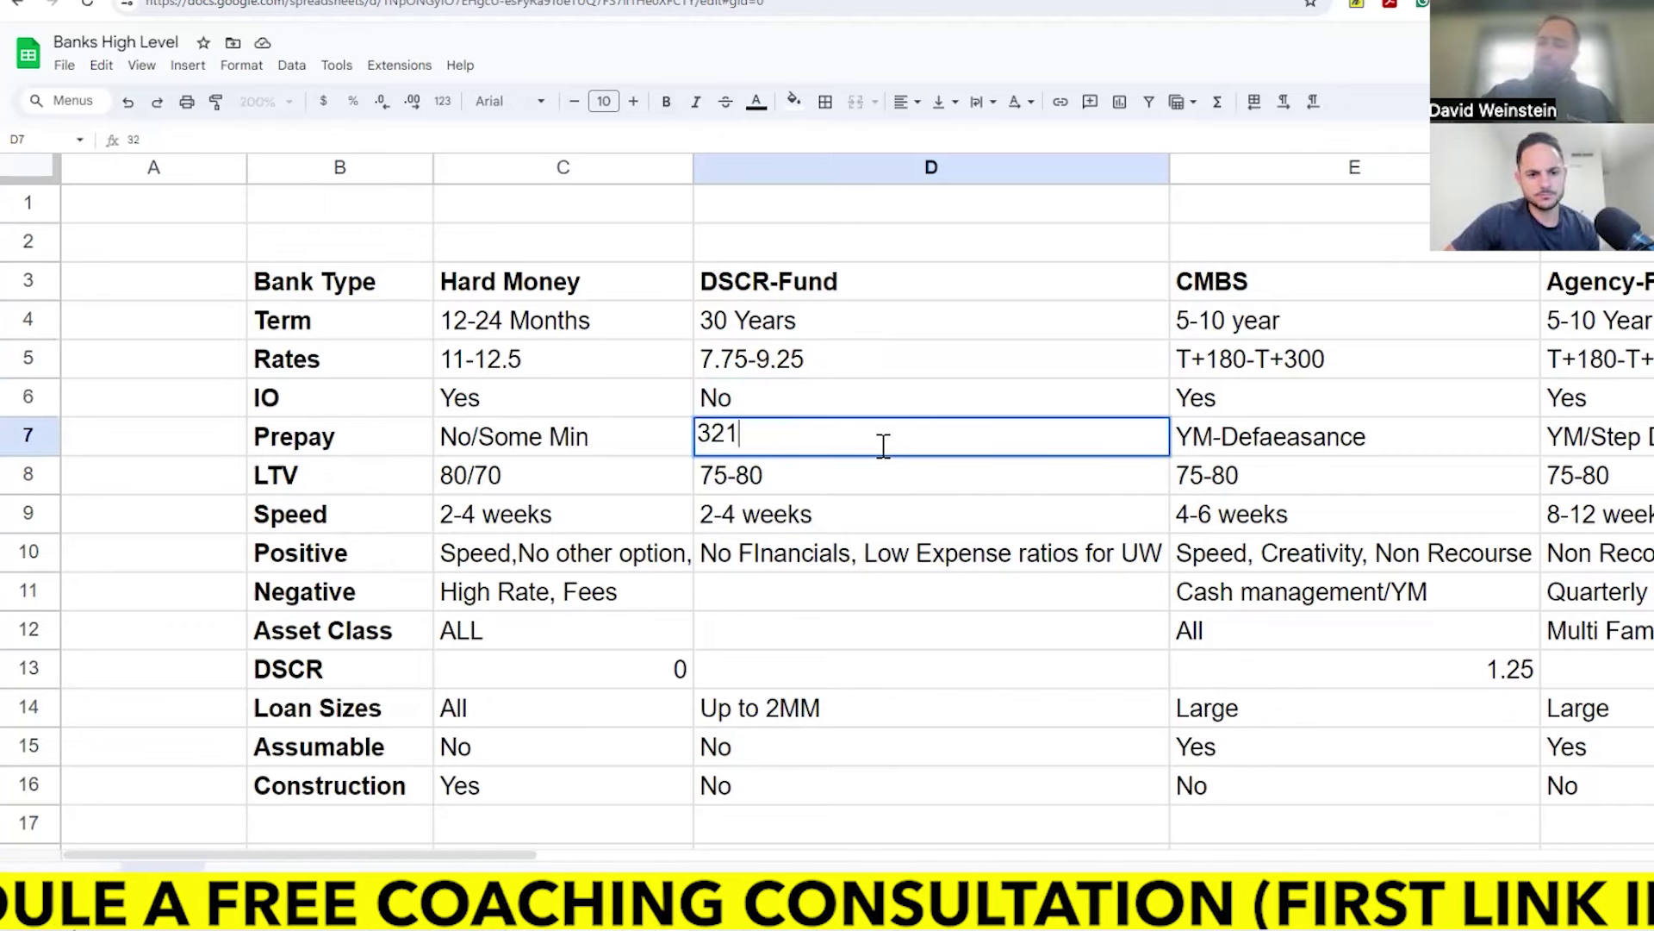
{"action": "type", "text": ",54321"}
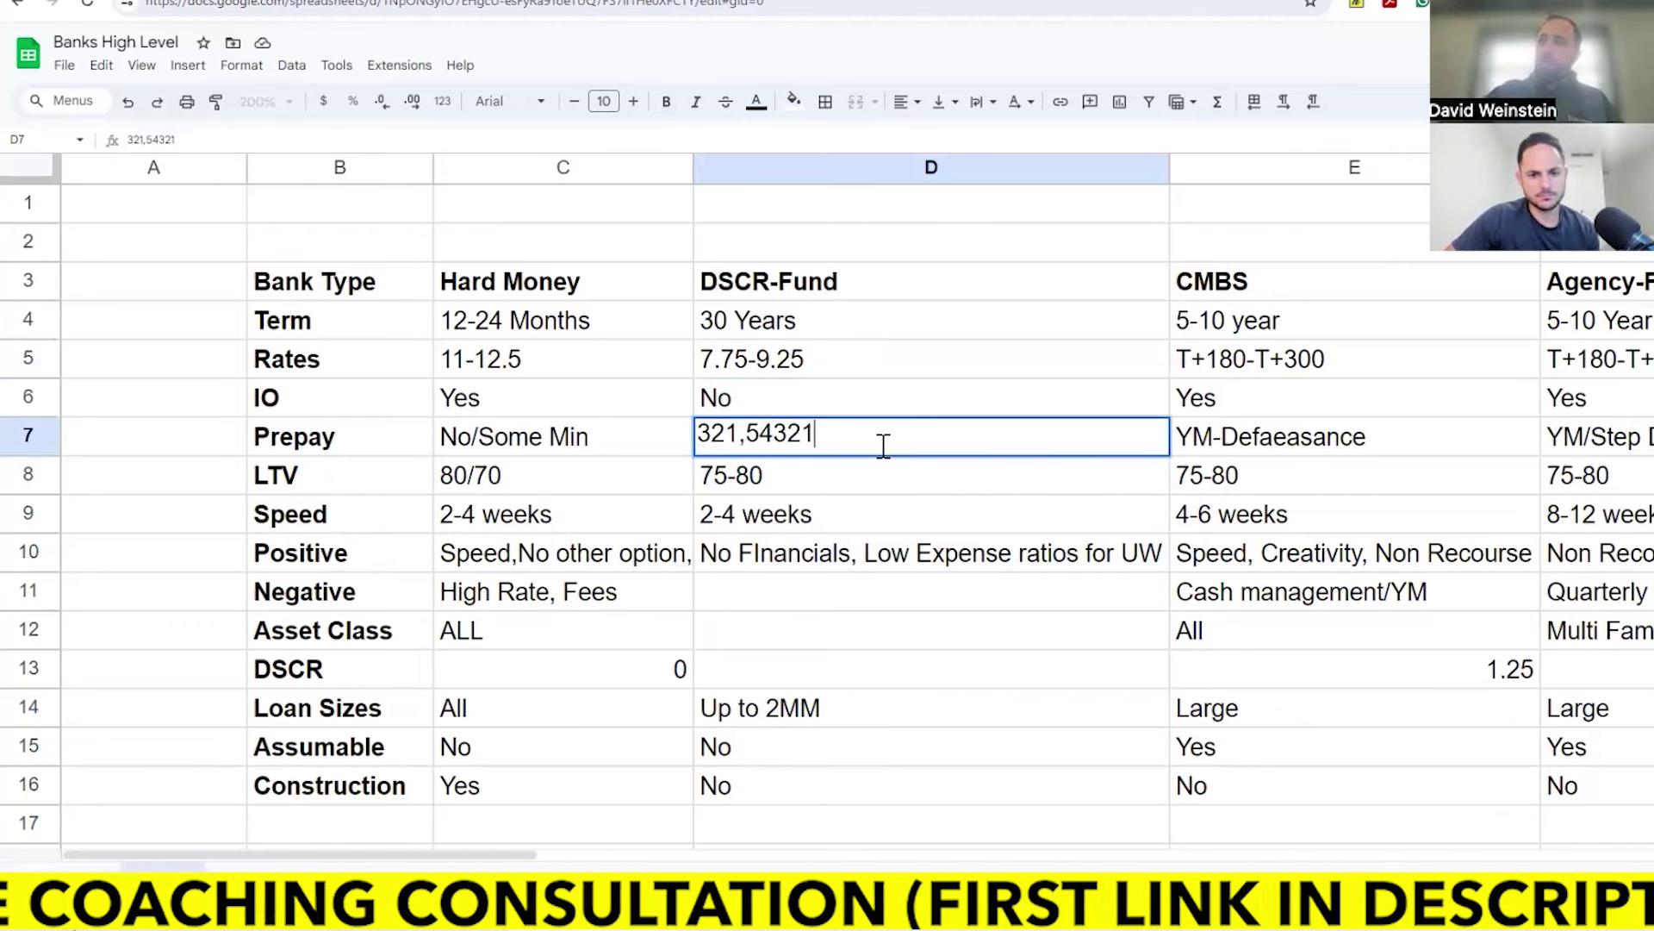
{"action": "key", "text": "Return"}
Step: Set the DSCR-Fund prepay entry to Yes
{"action": "left_click", "coordinate": [845, 448]}
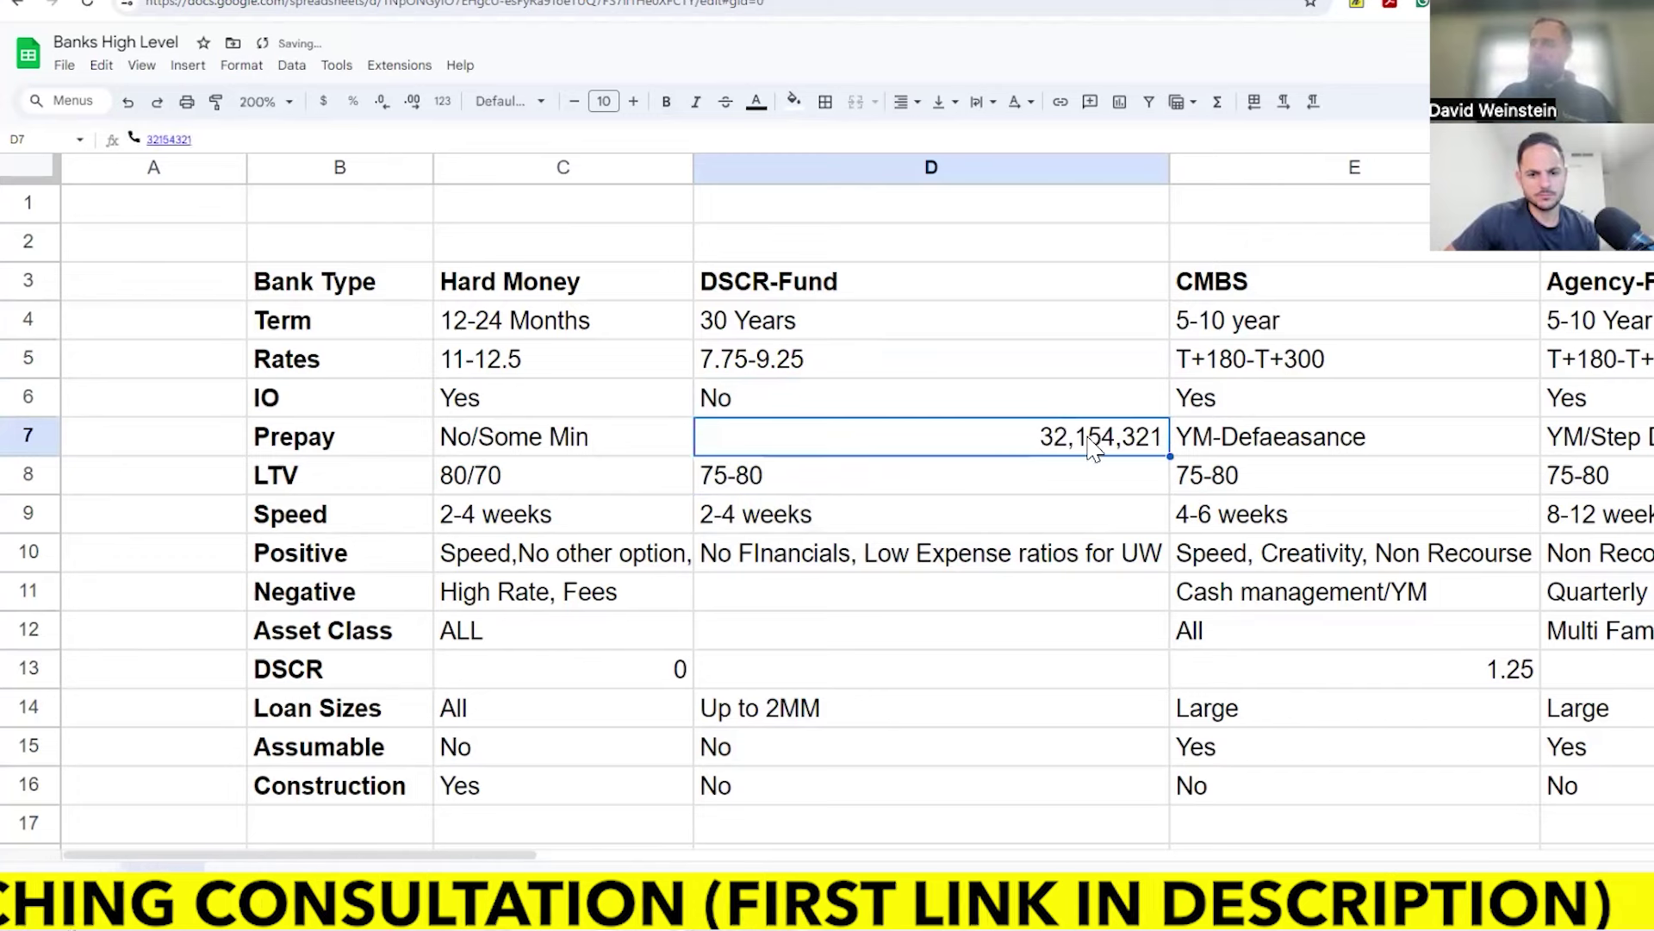
{"action": "type", "text": "Yes"}
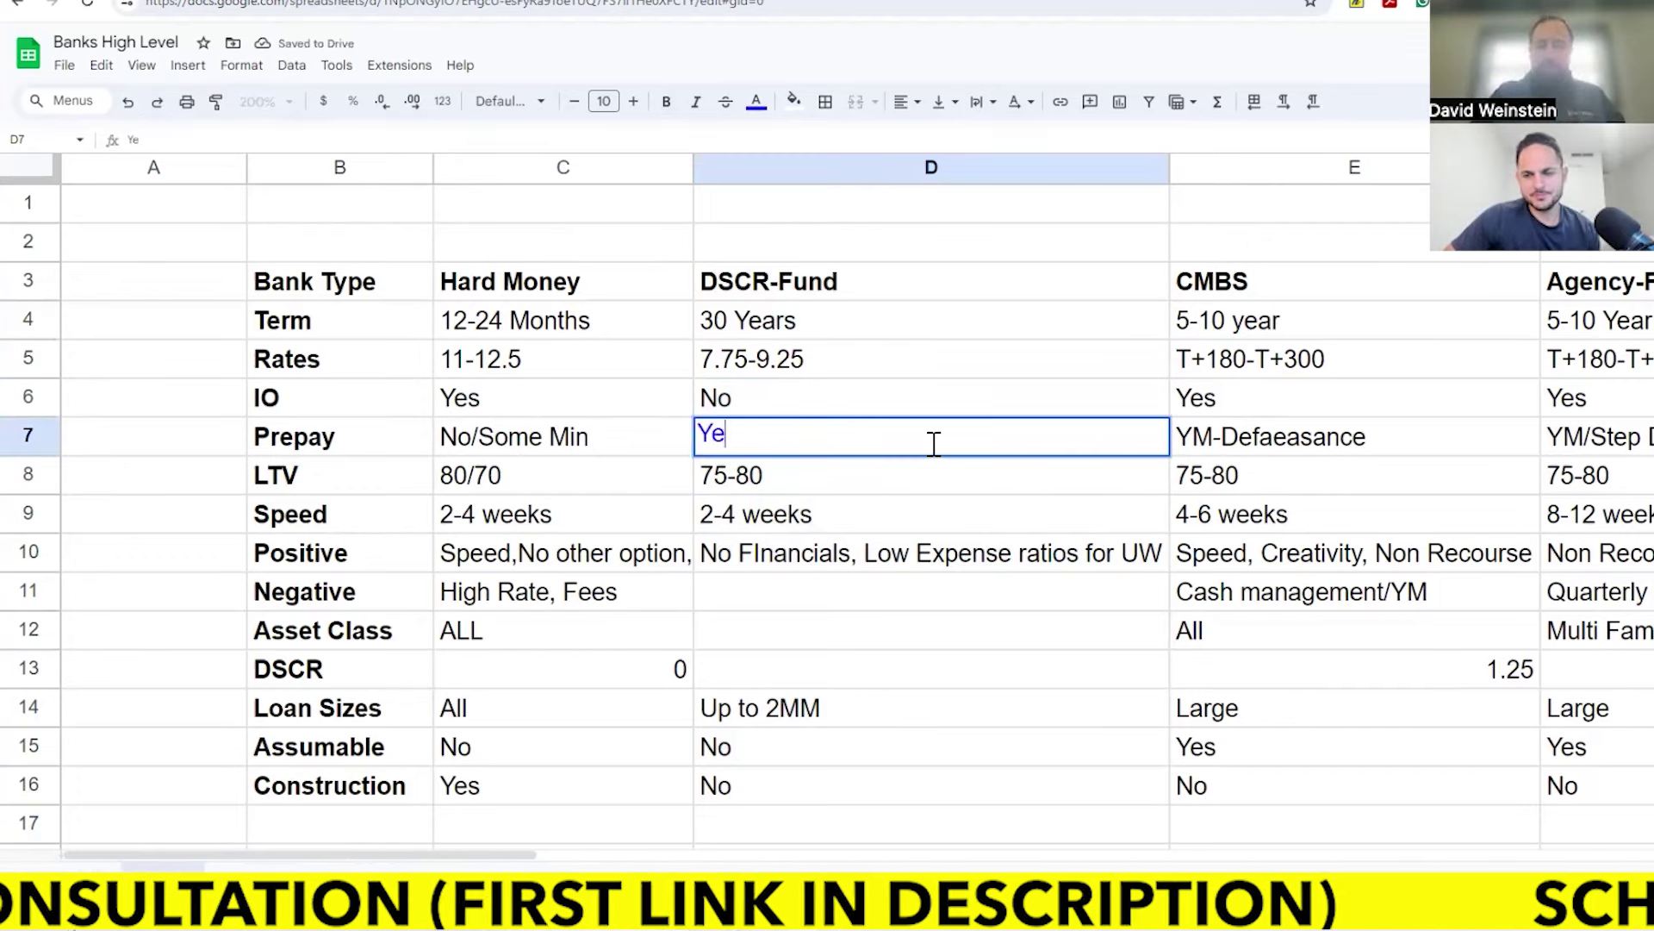
{"action": "key", "text": "Return"}
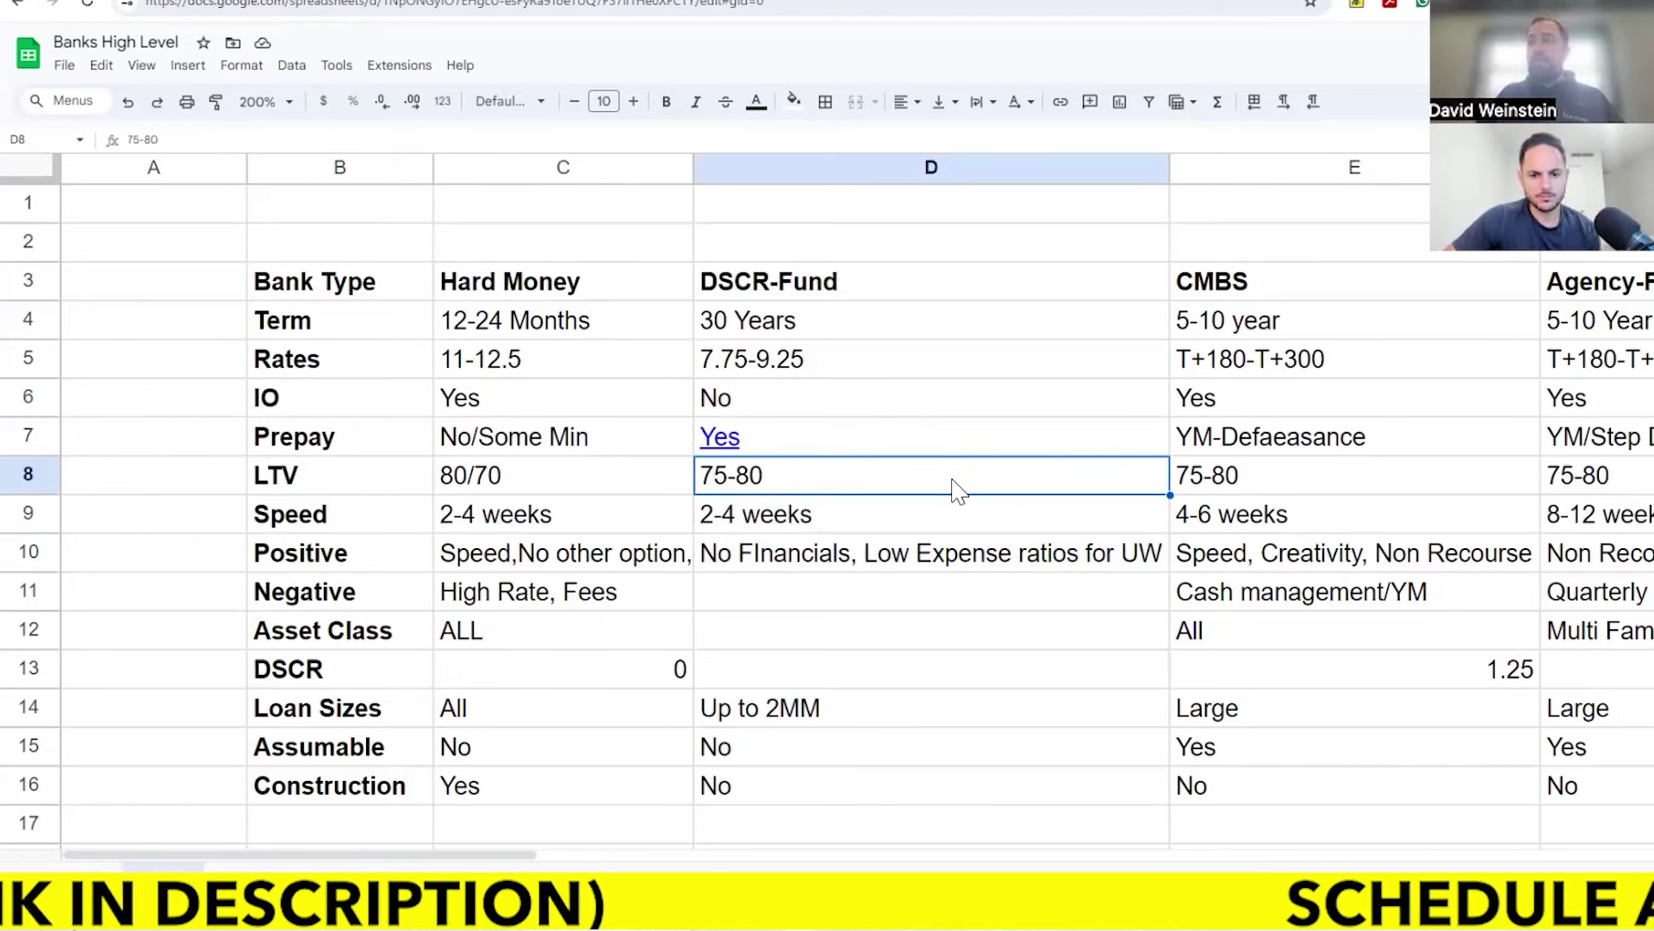
{"action": "left_click", "coordinate": [784, 521]}
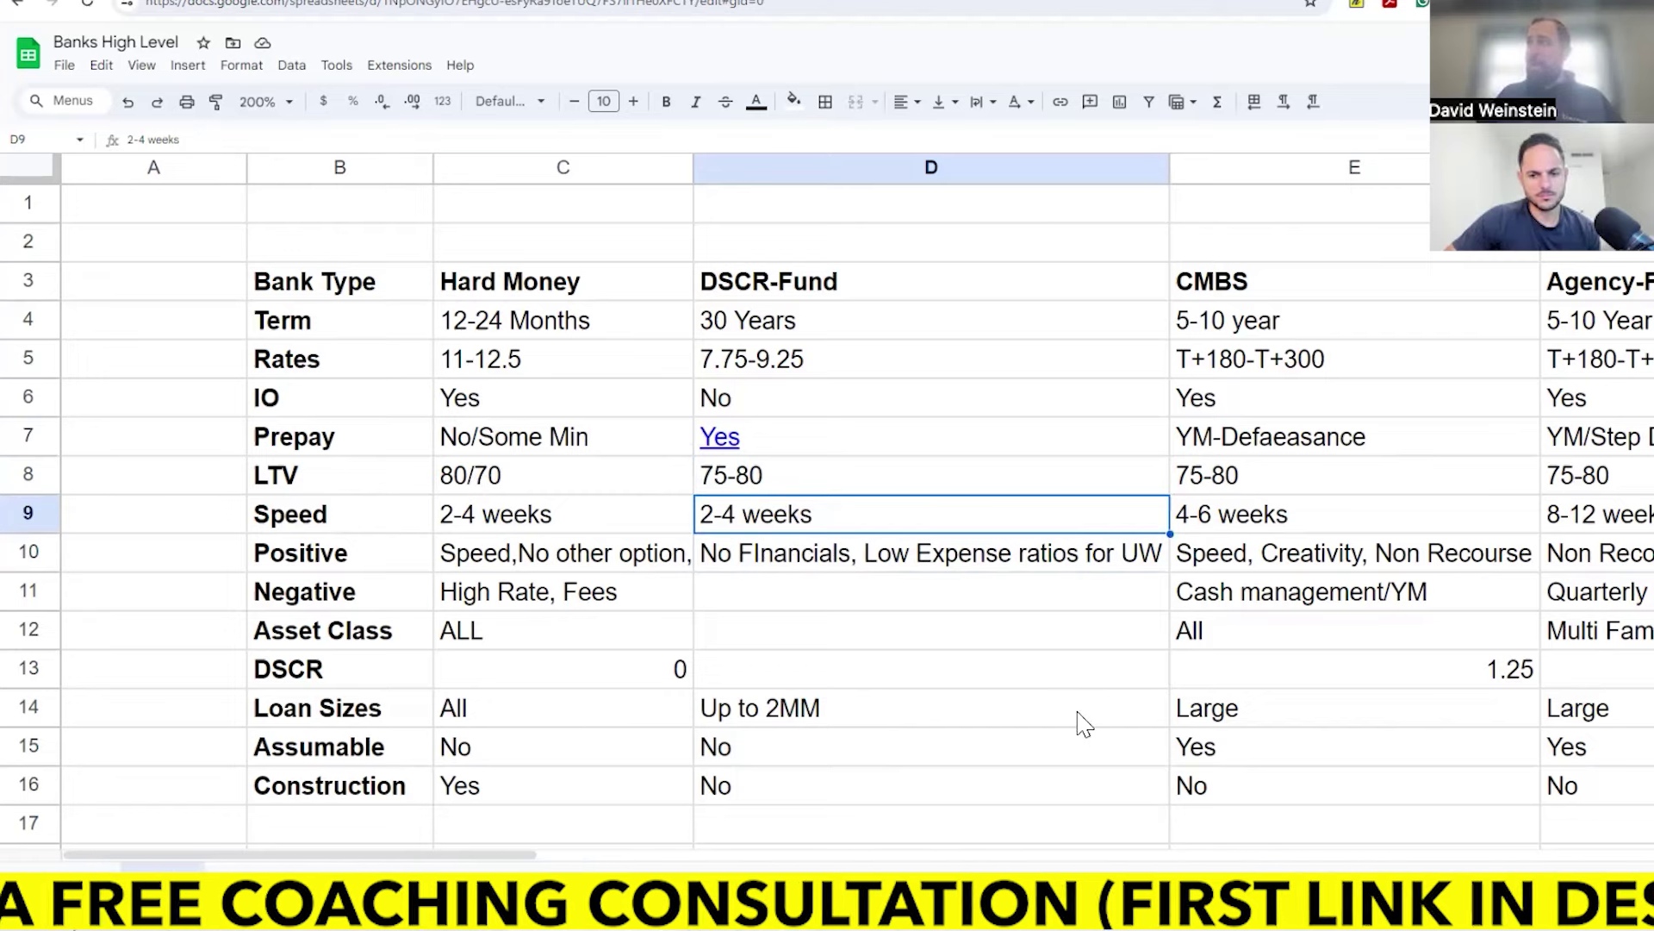
{"action": "left_click", "coordinate": [780, 558]}
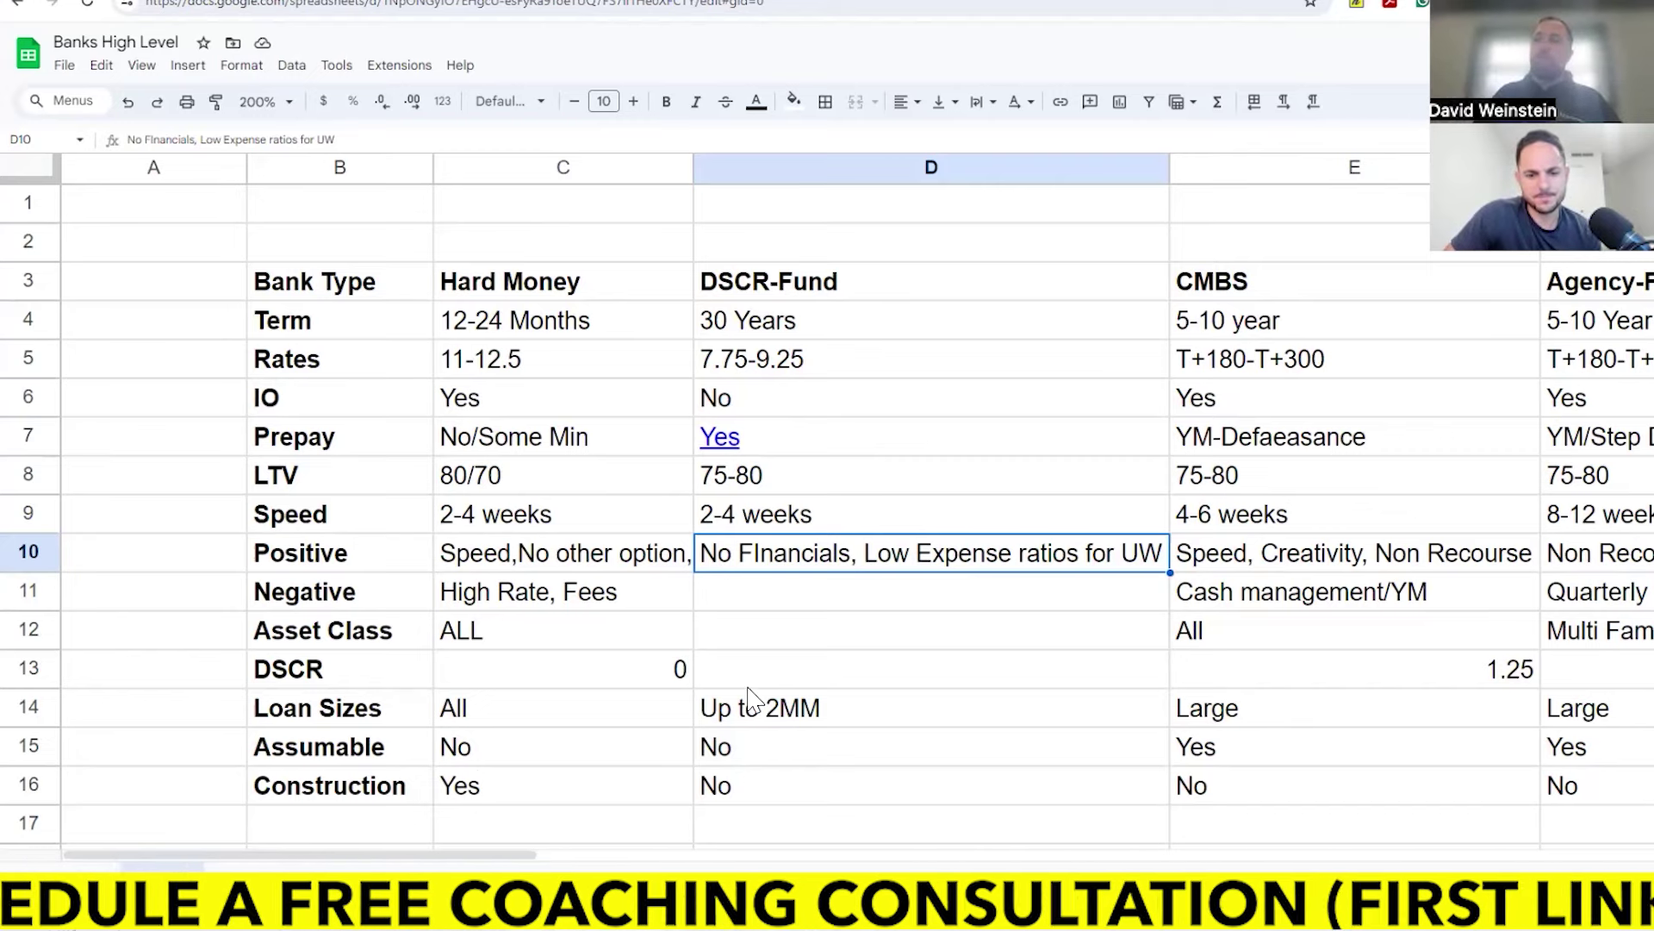
Step: Enter "up to 8 units in one building" as the negative for DSCR-Fund, correcting the spelling of building
{"action": "left_click", "coordinate": [817, 602]}
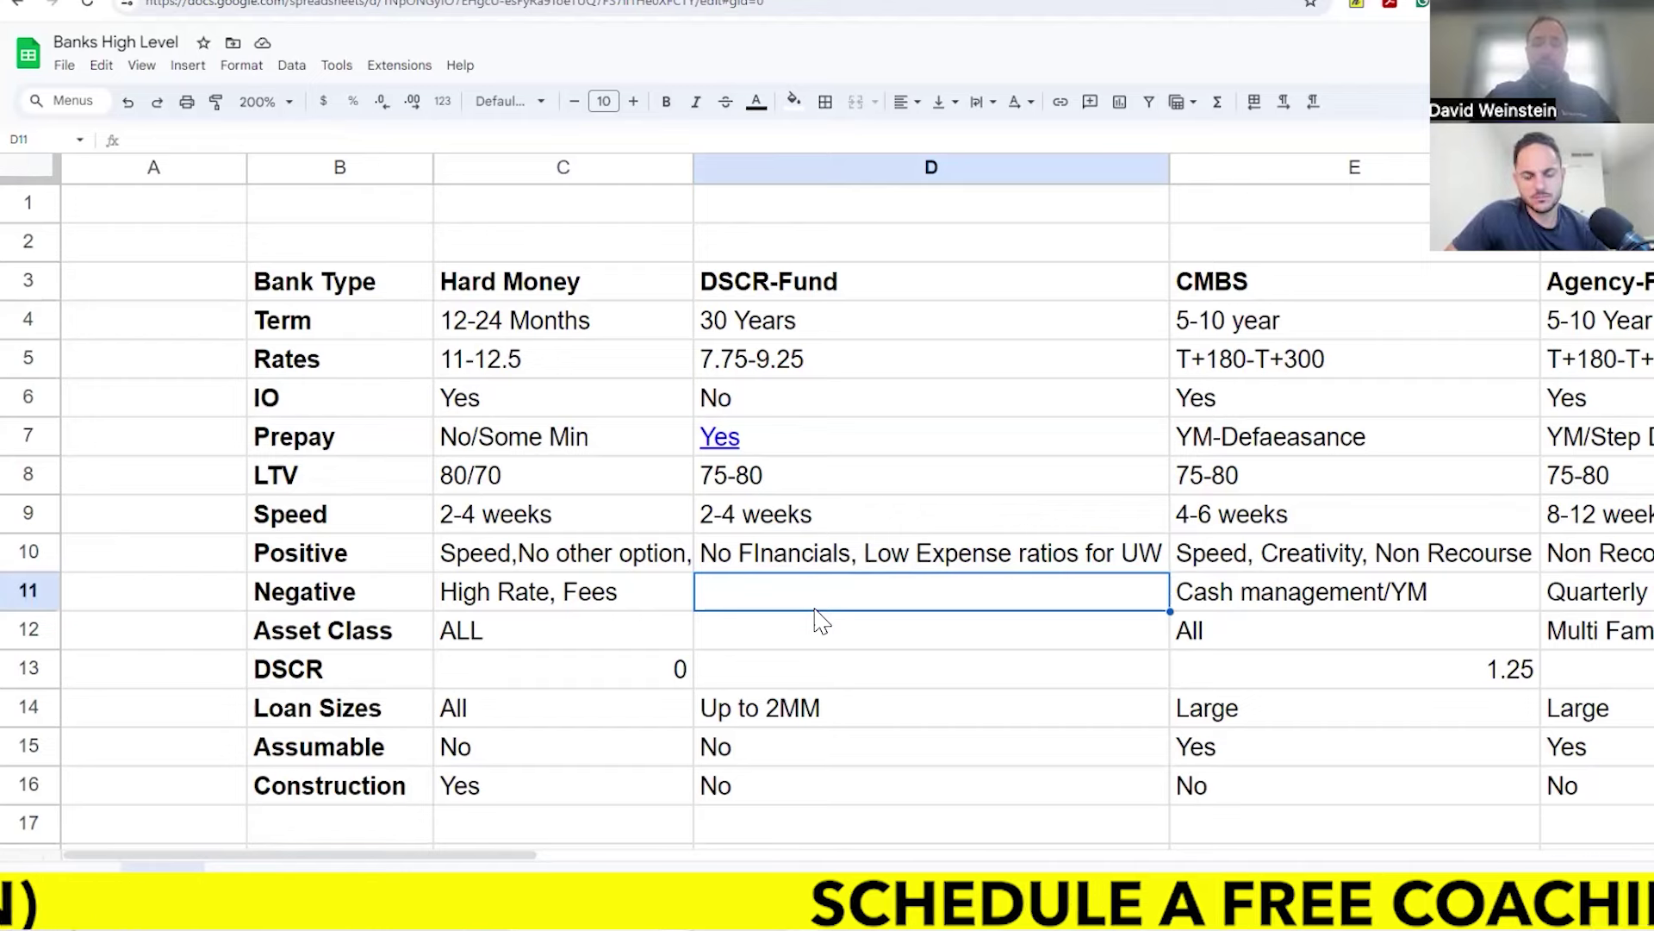
{"action": "type", "text": "up to 8 units"}
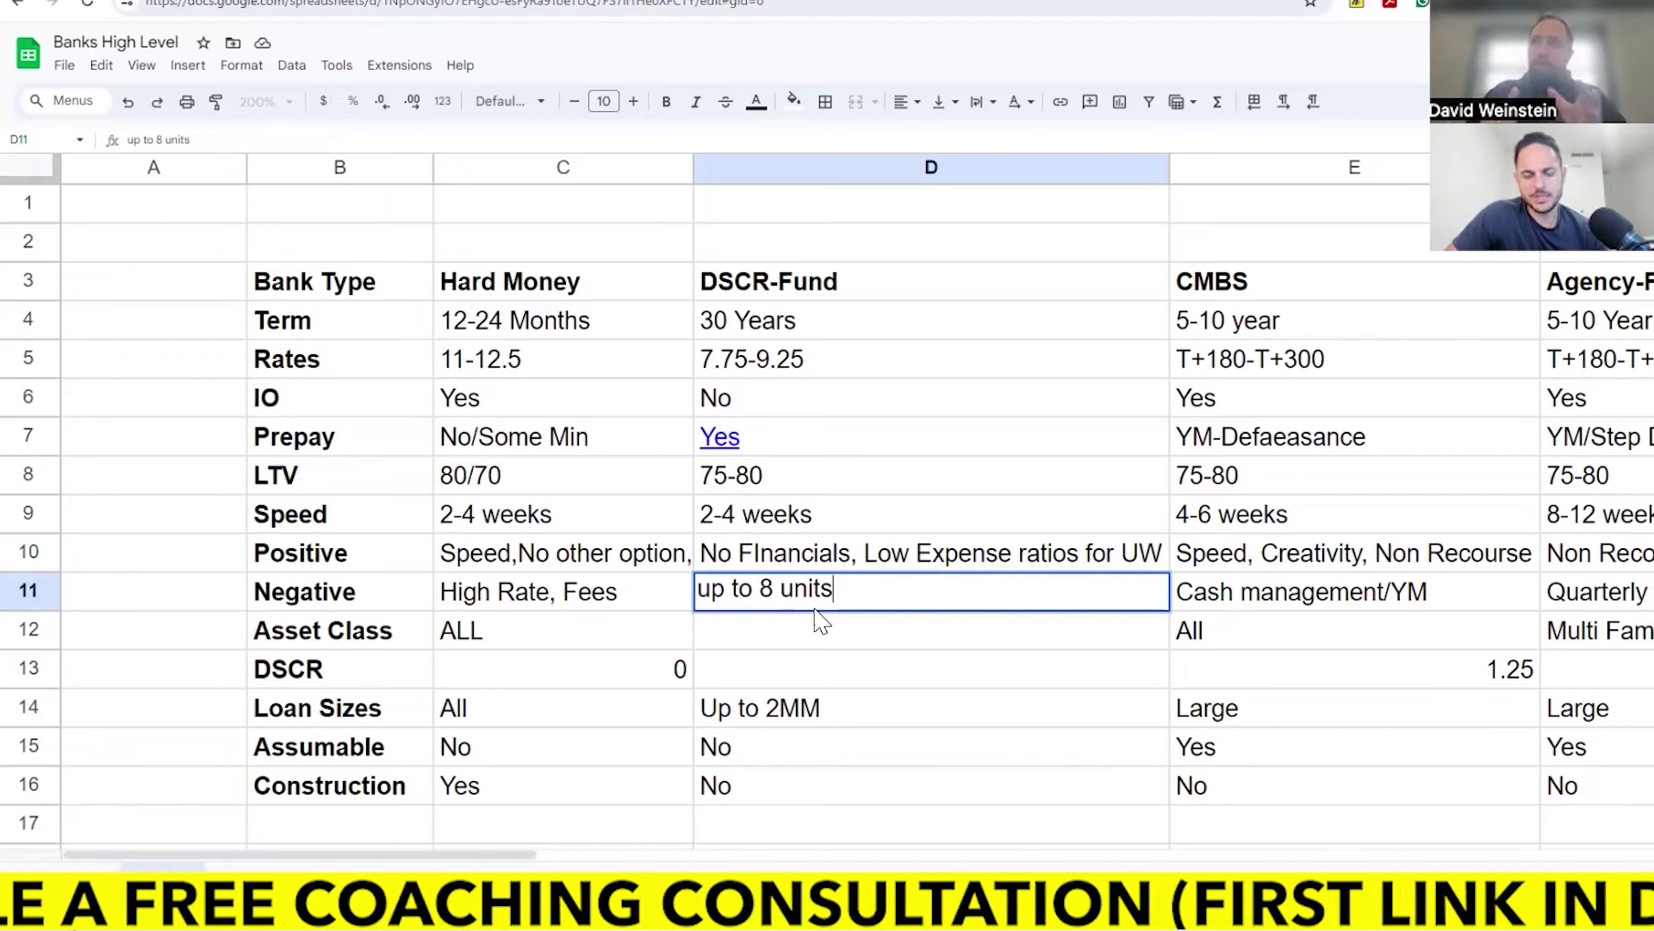
{"action": "type", "text": "in "}
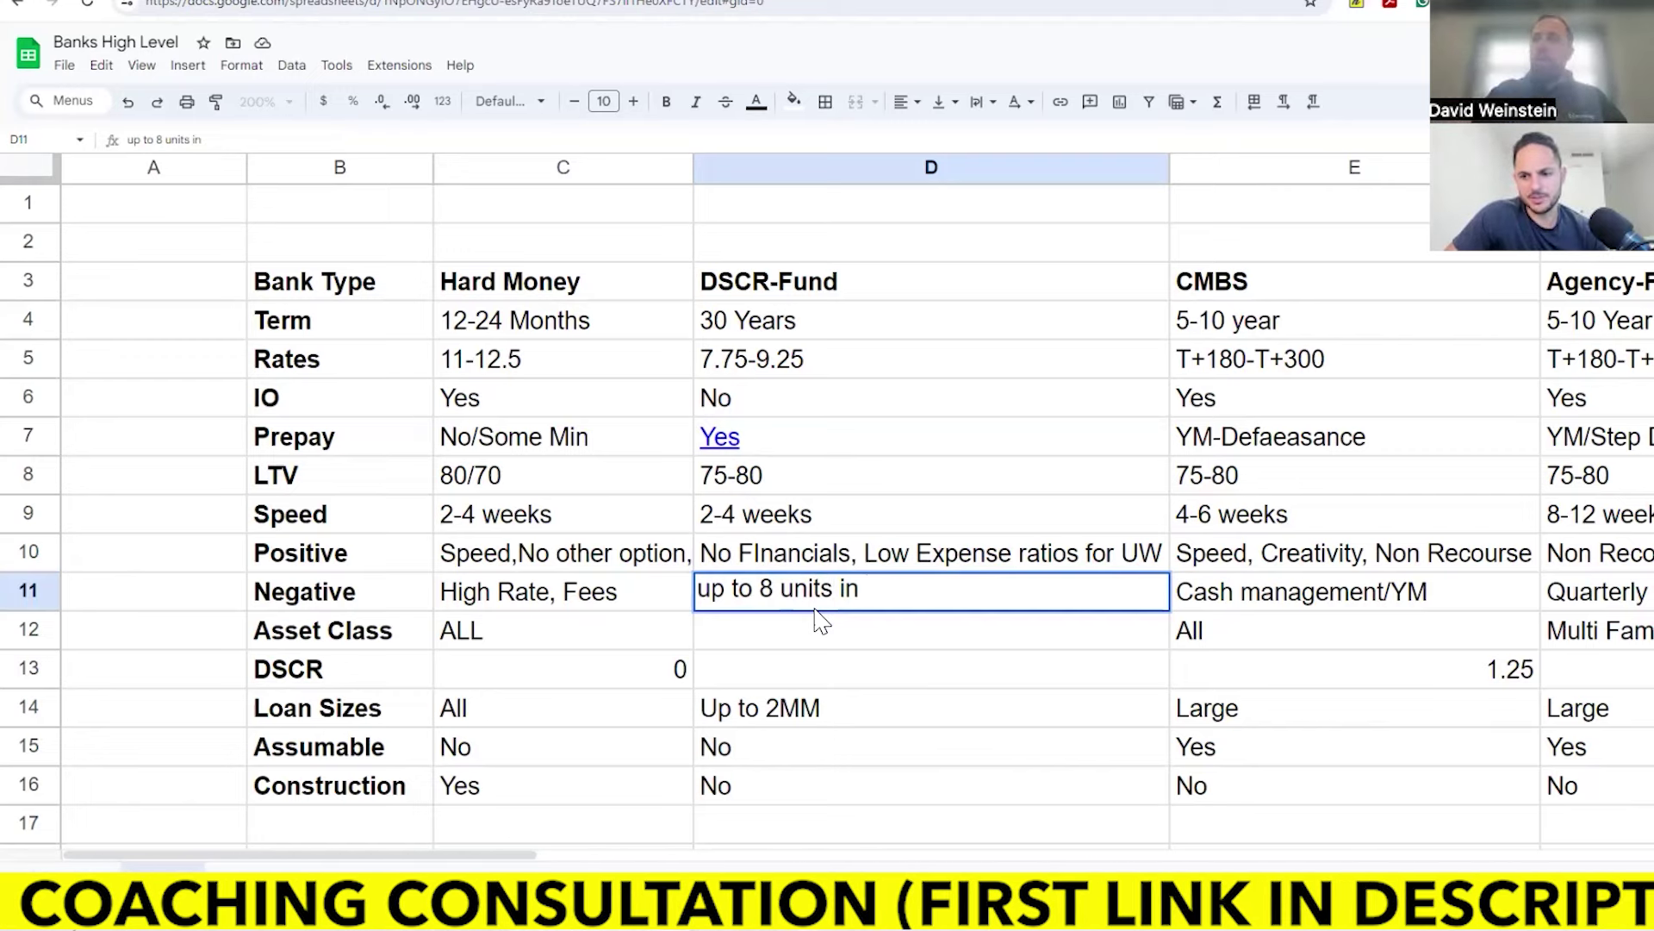
{"action": "type", "text": "one buildering"}
{"action": "key", "text": "Return"}
{"action": "double_click", "coordinate": [1073, 599]}
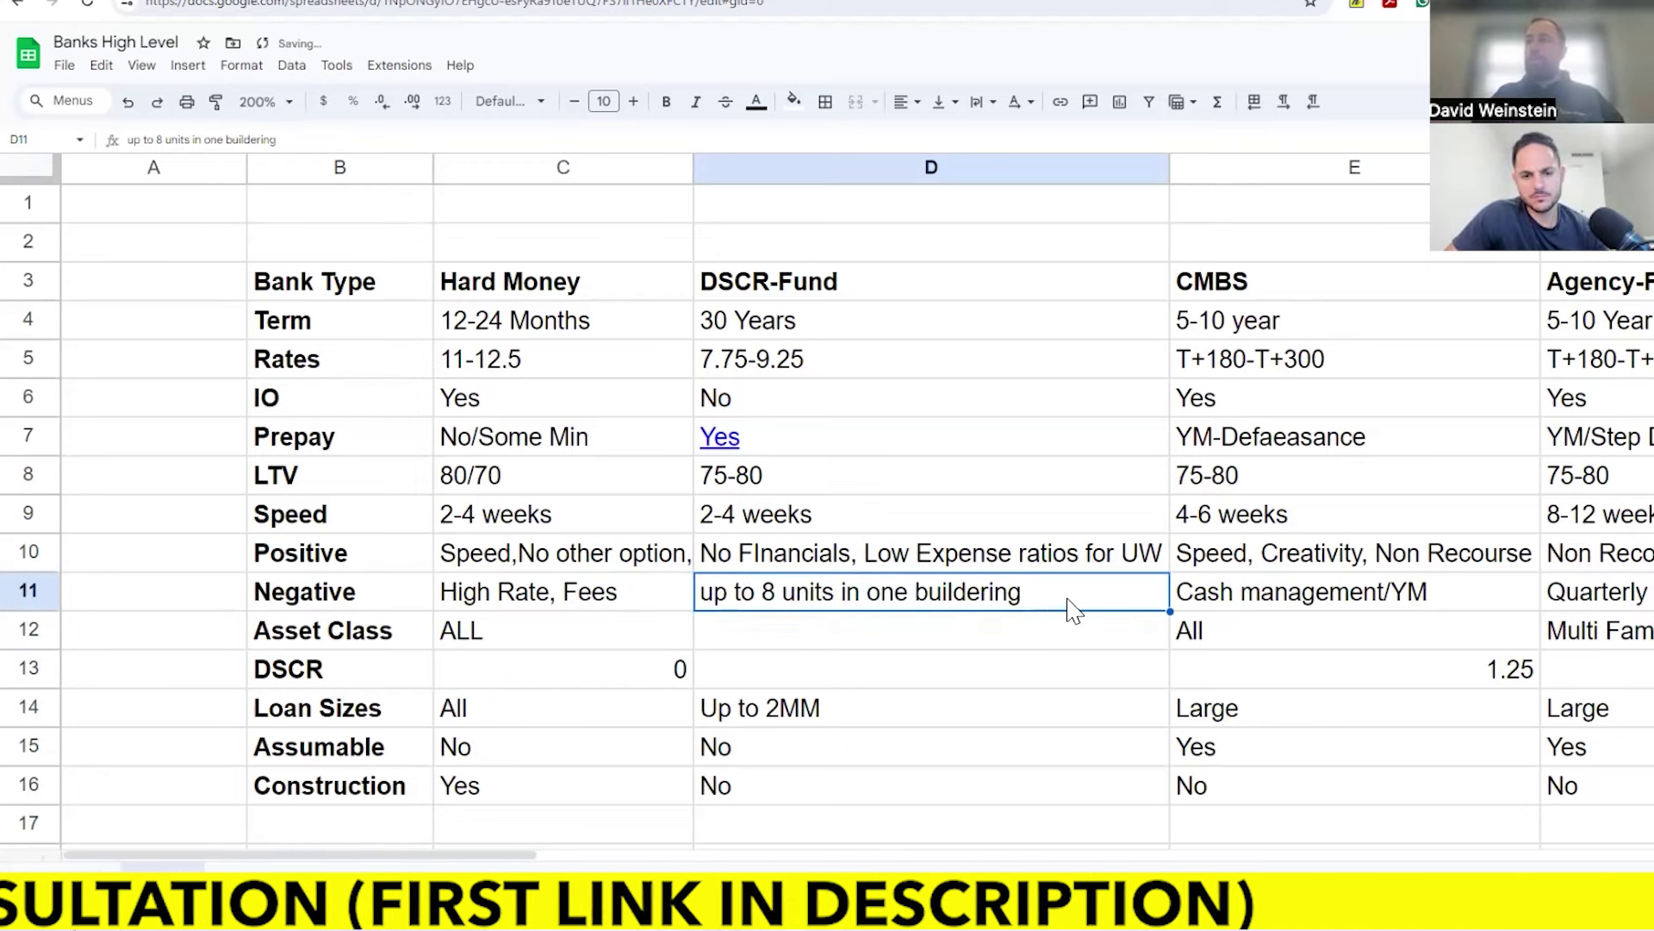
{"action": "left_click", "coordinate": [997, 590]}
{"action": "key", "text": "BackSpace"}
{"action": "key", "text": "Return"}
Step: Append ", Mixed use up to 50% commercial, up to 2MM" to the DSCR-Fund negative and fit column D's width to its text
{"action": "double_click", "coordinate": [1034, 594]}
{"action": "type", "text": ", "}
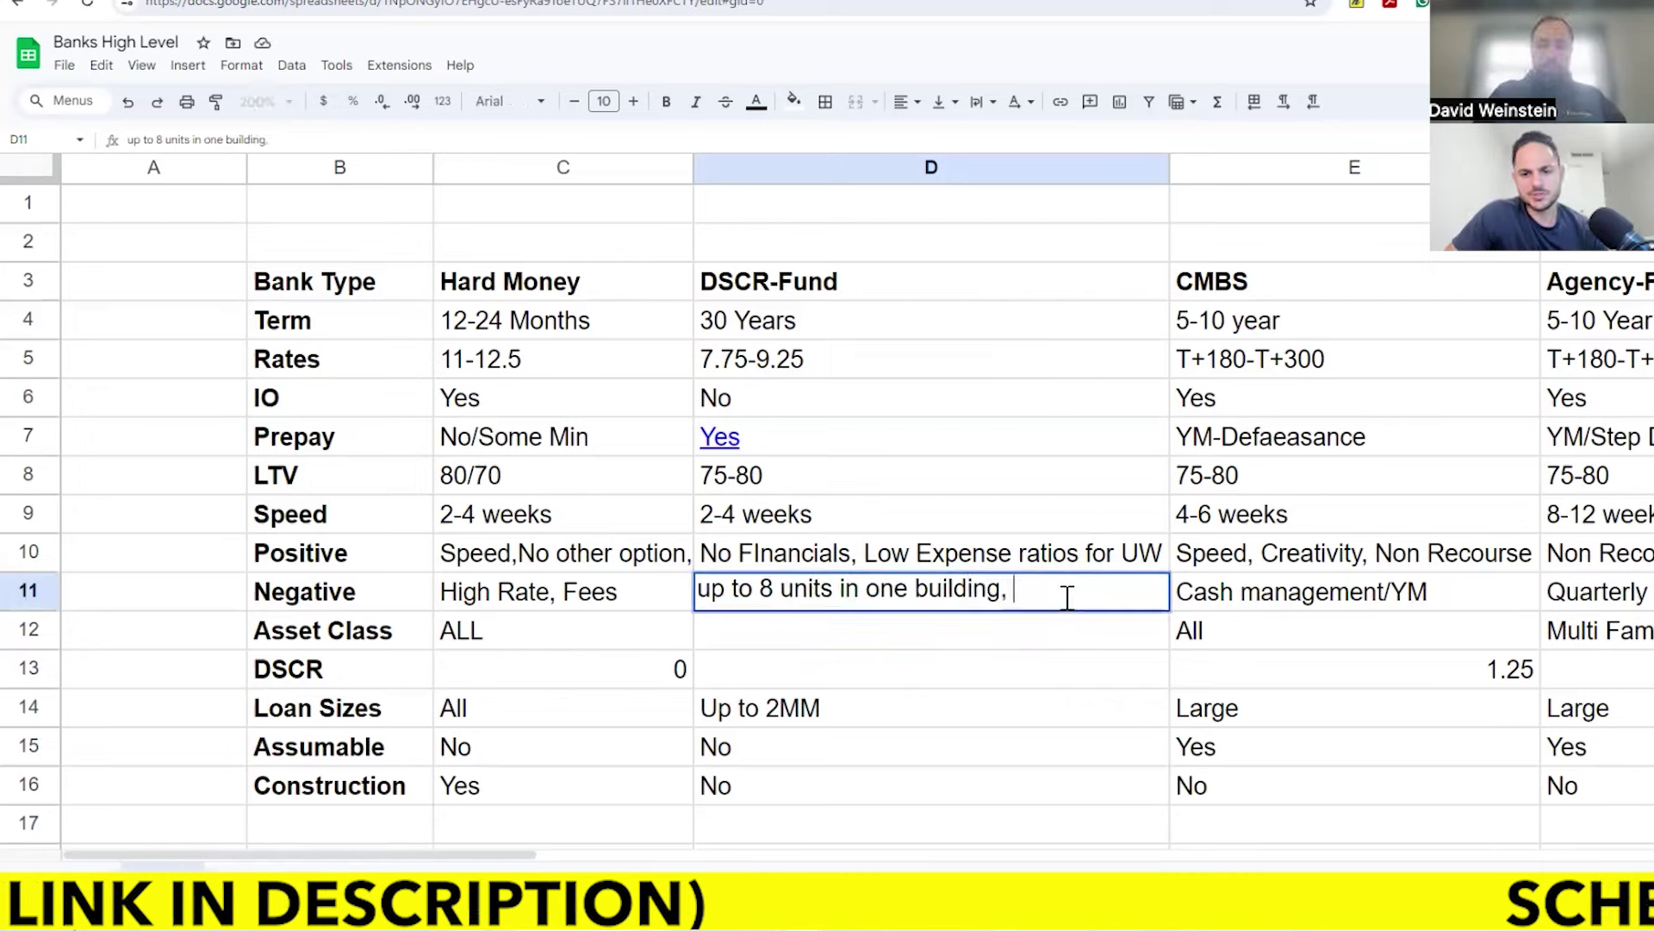
{"action": "type", "text": "Mixed up"}
{"action": "key", "text": "BackSpace"}
{"action": "type", "text": "se"}
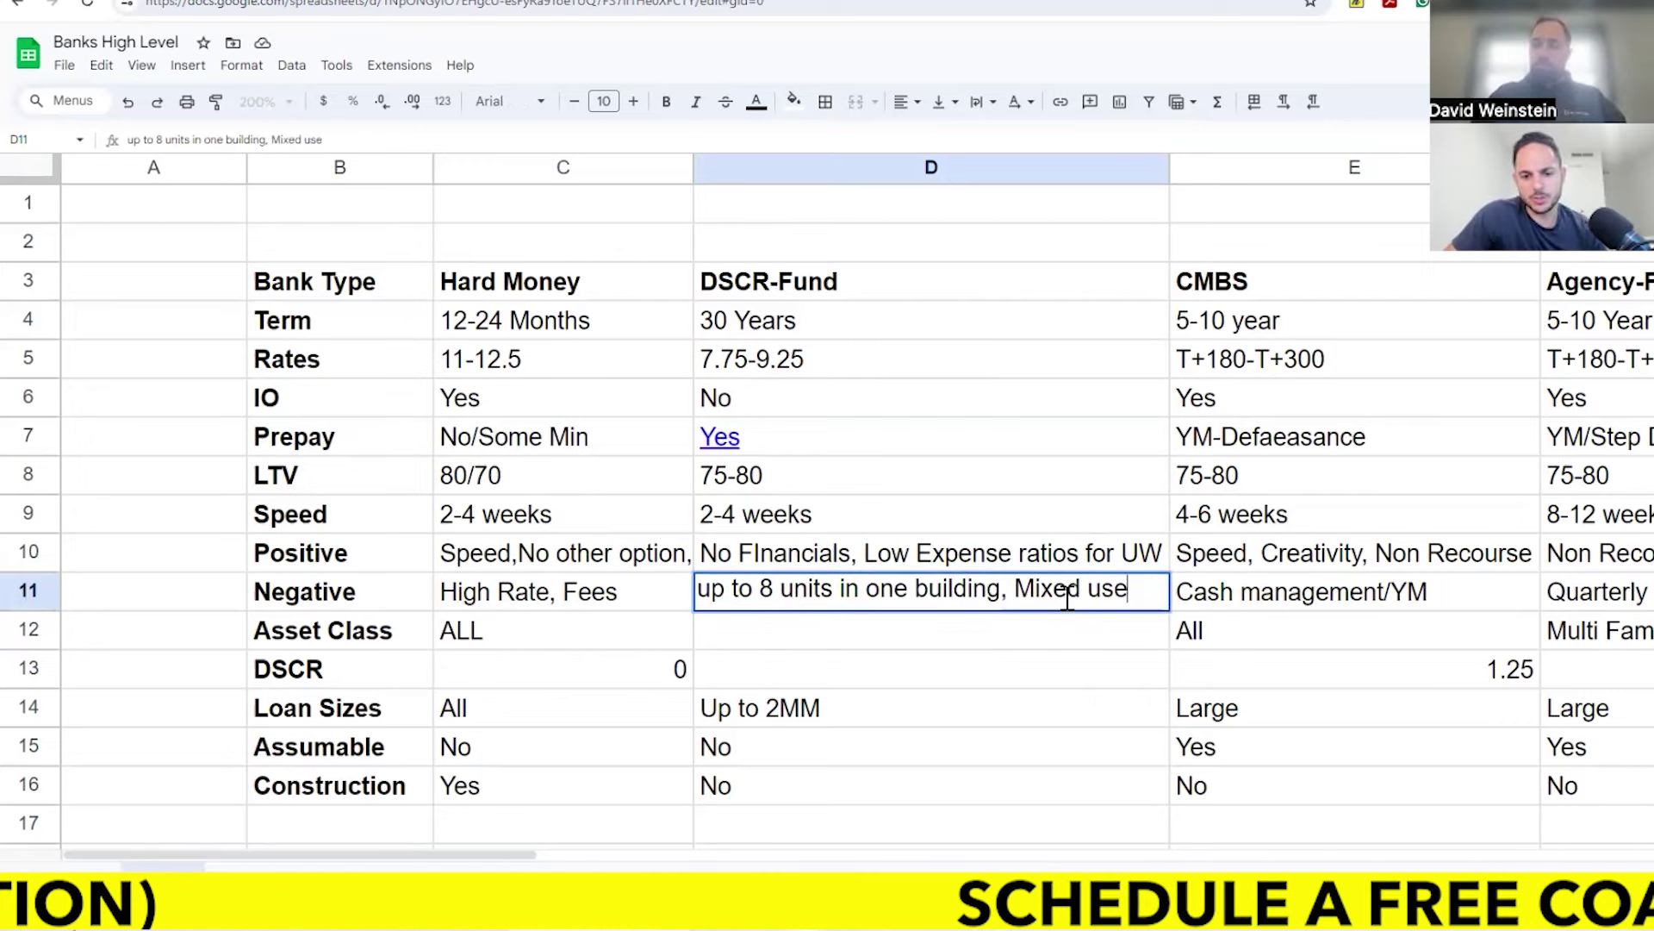
{"action": "type", "text": " up to 50% commercial"}
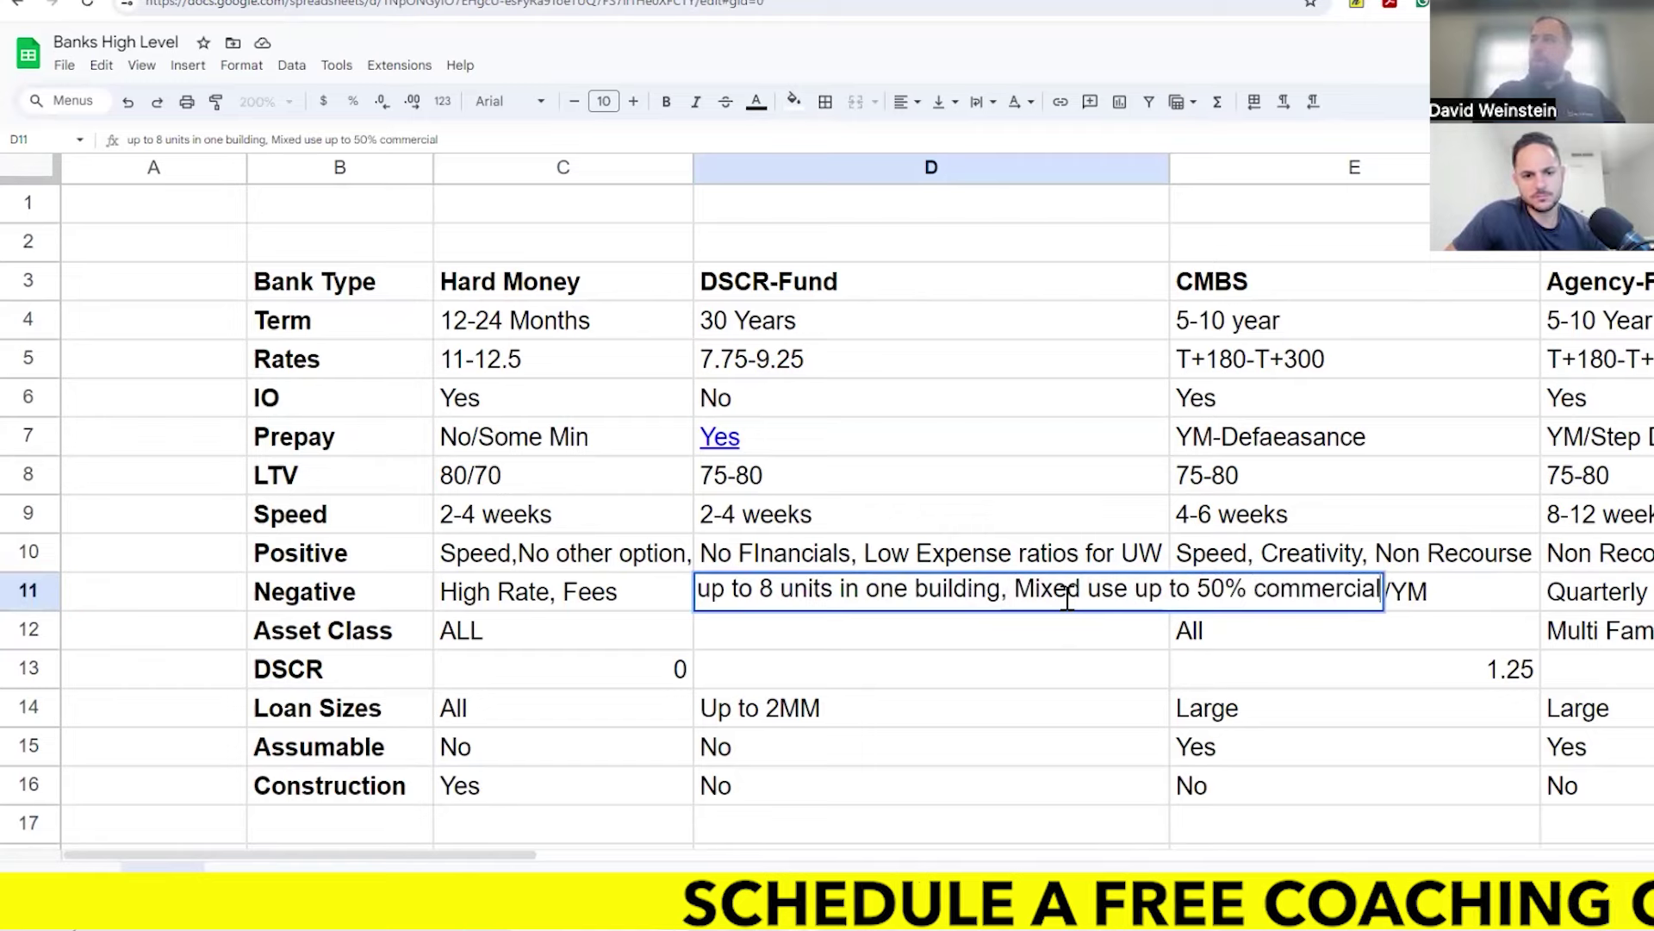
{"action": "type", "text": ", up to 2MM"}
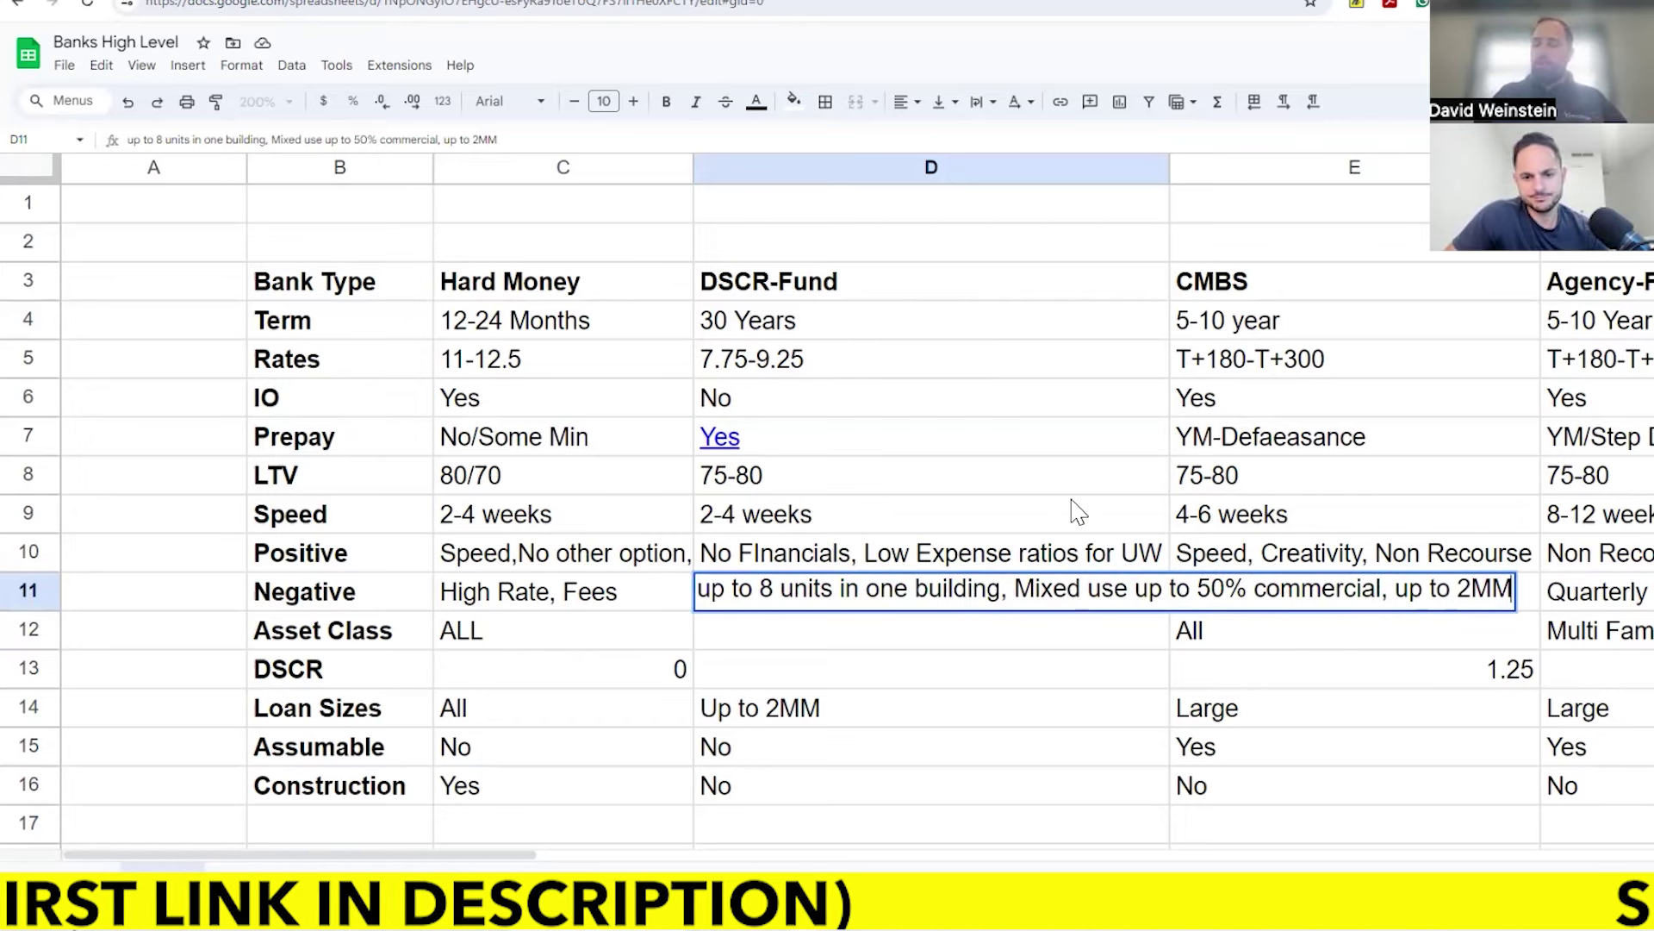
{"action": "key", "text": "Return"}
{"action": "double_click", "coordinate": [1170, 167]}
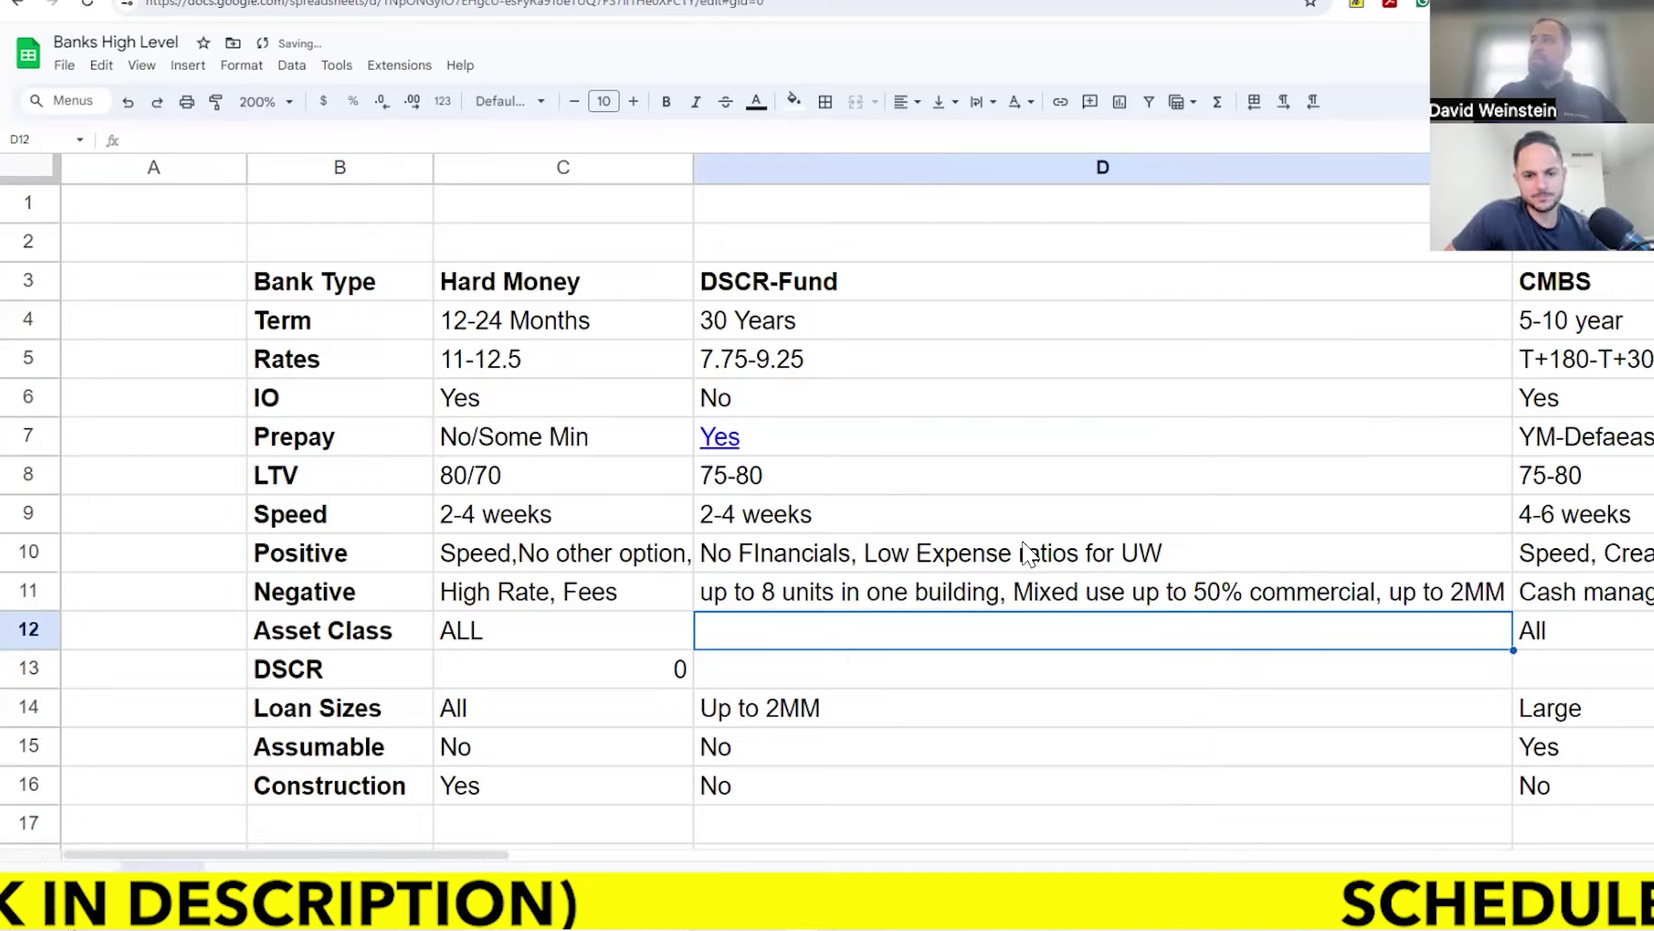
{"action": "left_click", "coordinate": [1100, 595]}
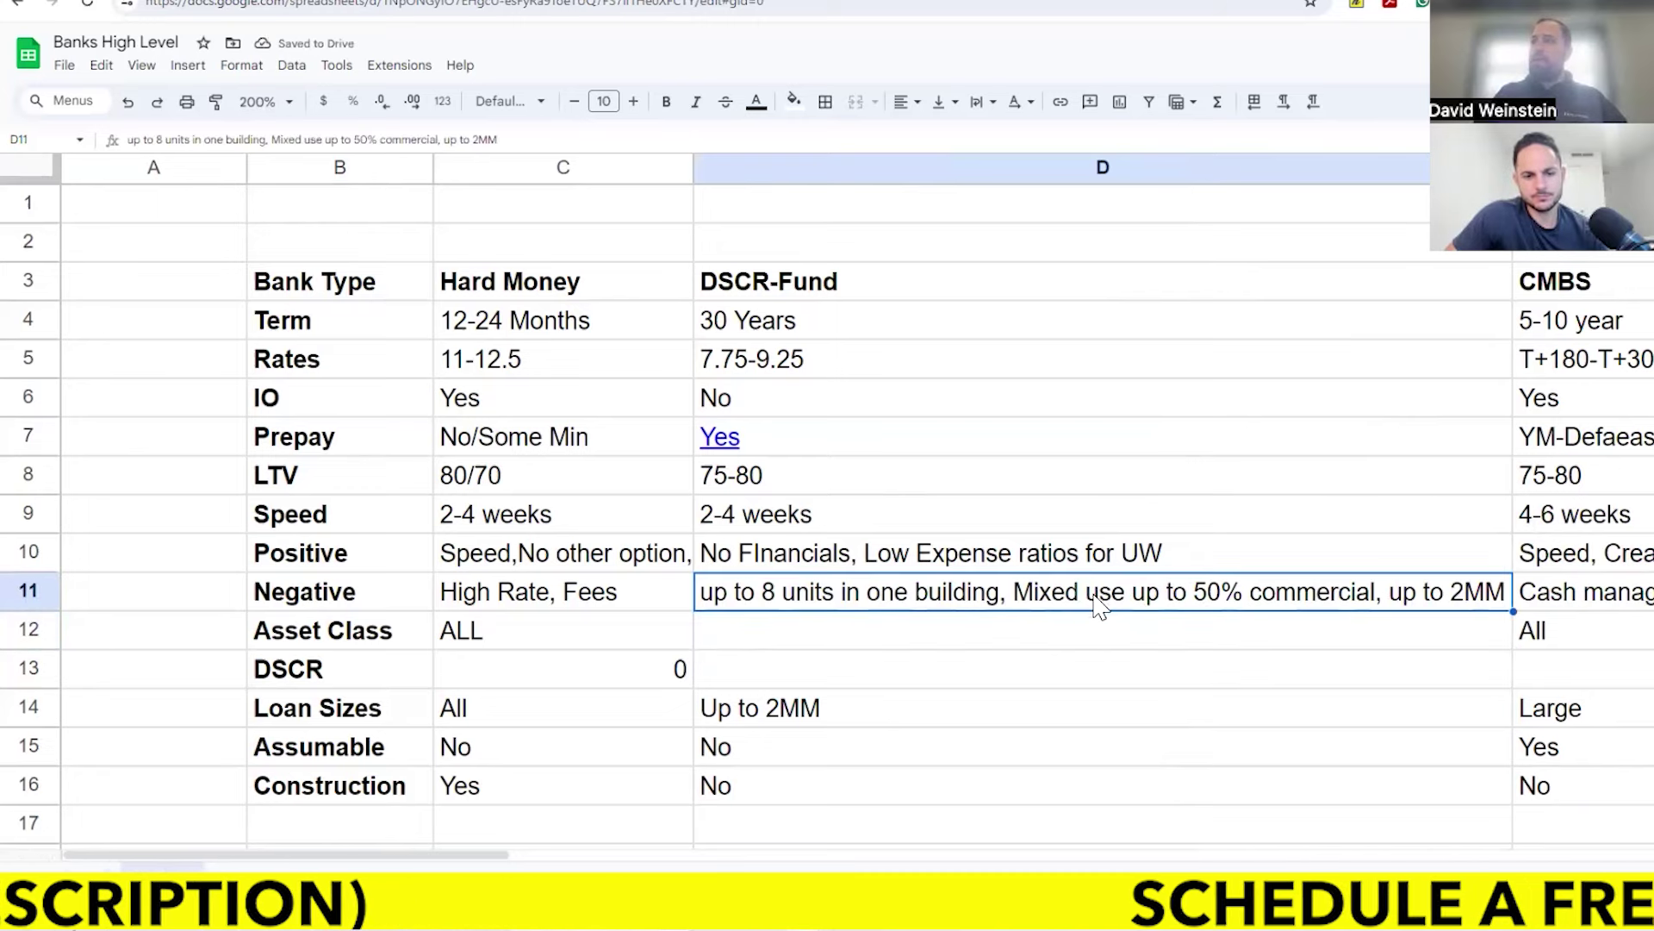
Step: Enter "Resi/Mixed use-Not over 50% income sq ft" as the DSCR-Fund asset class
{"action": "left_click", "coordinate": [1039, 638]}
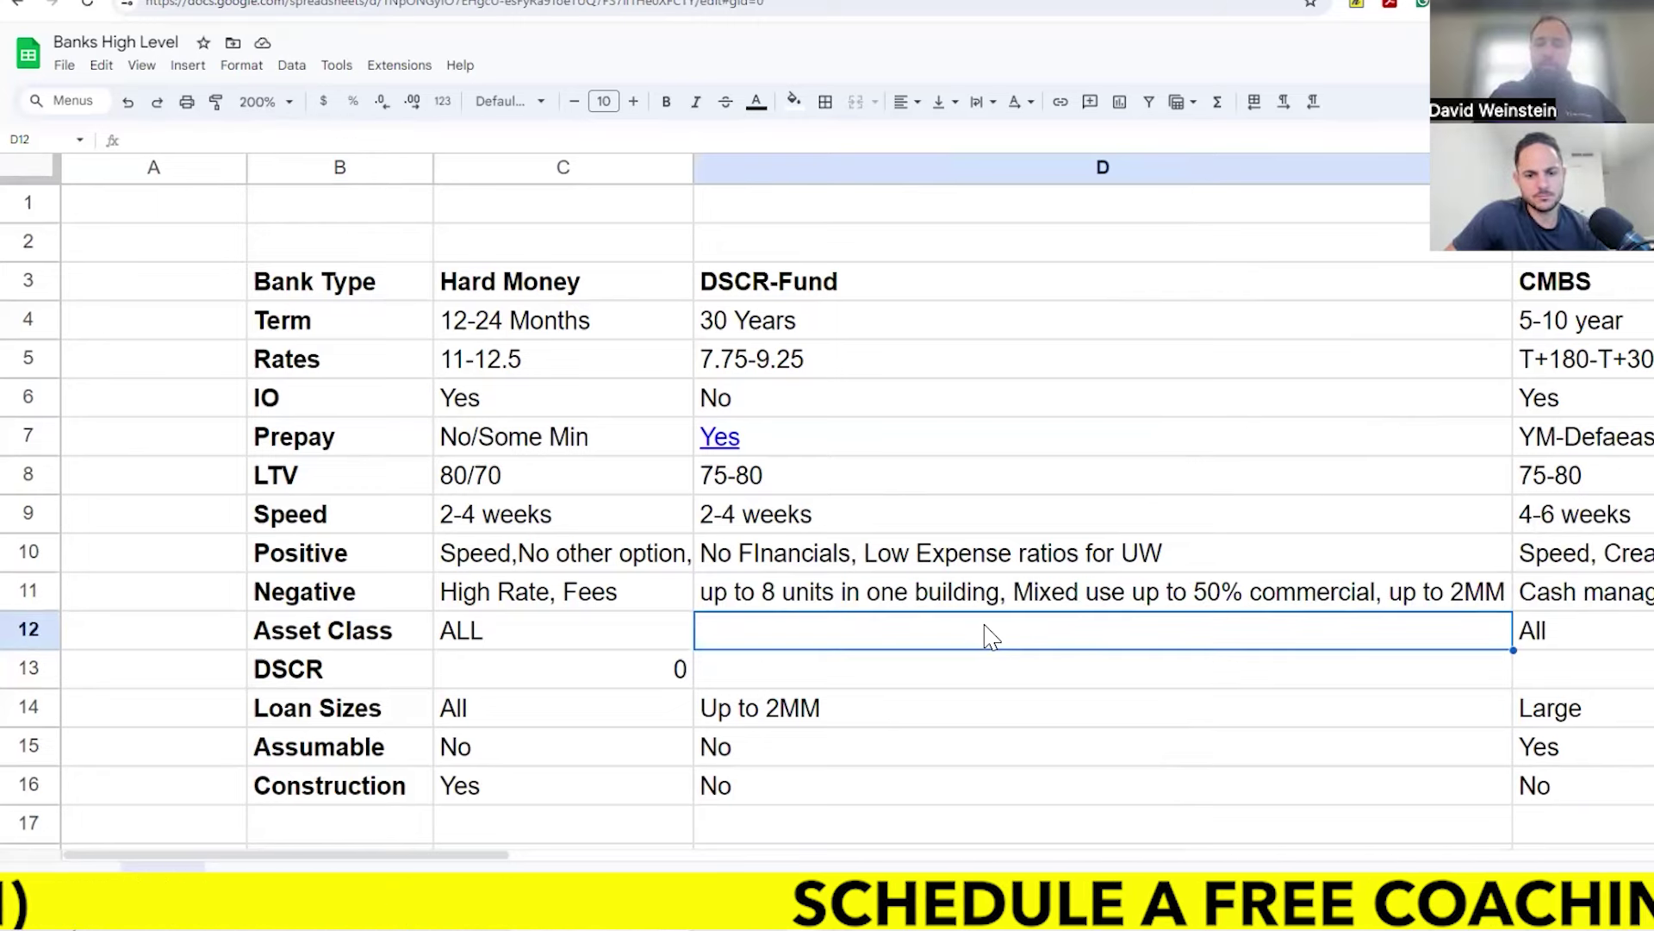
{"action": "type", "text": "Resi/"}
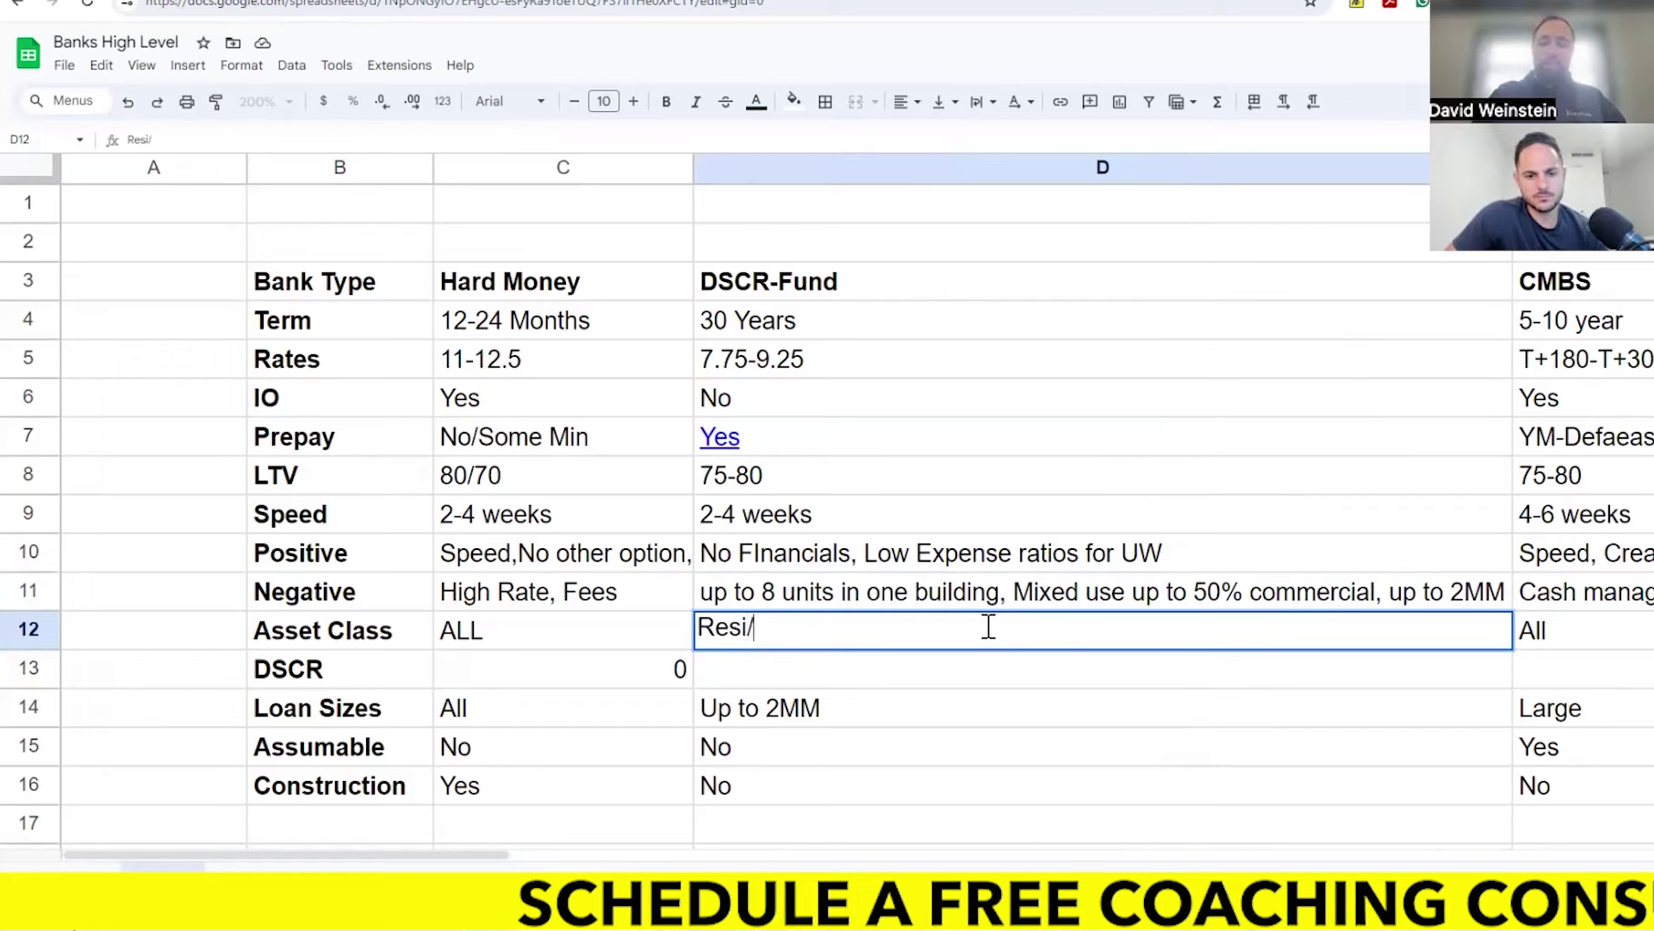
{"action": "type", "text": "Mixed"}
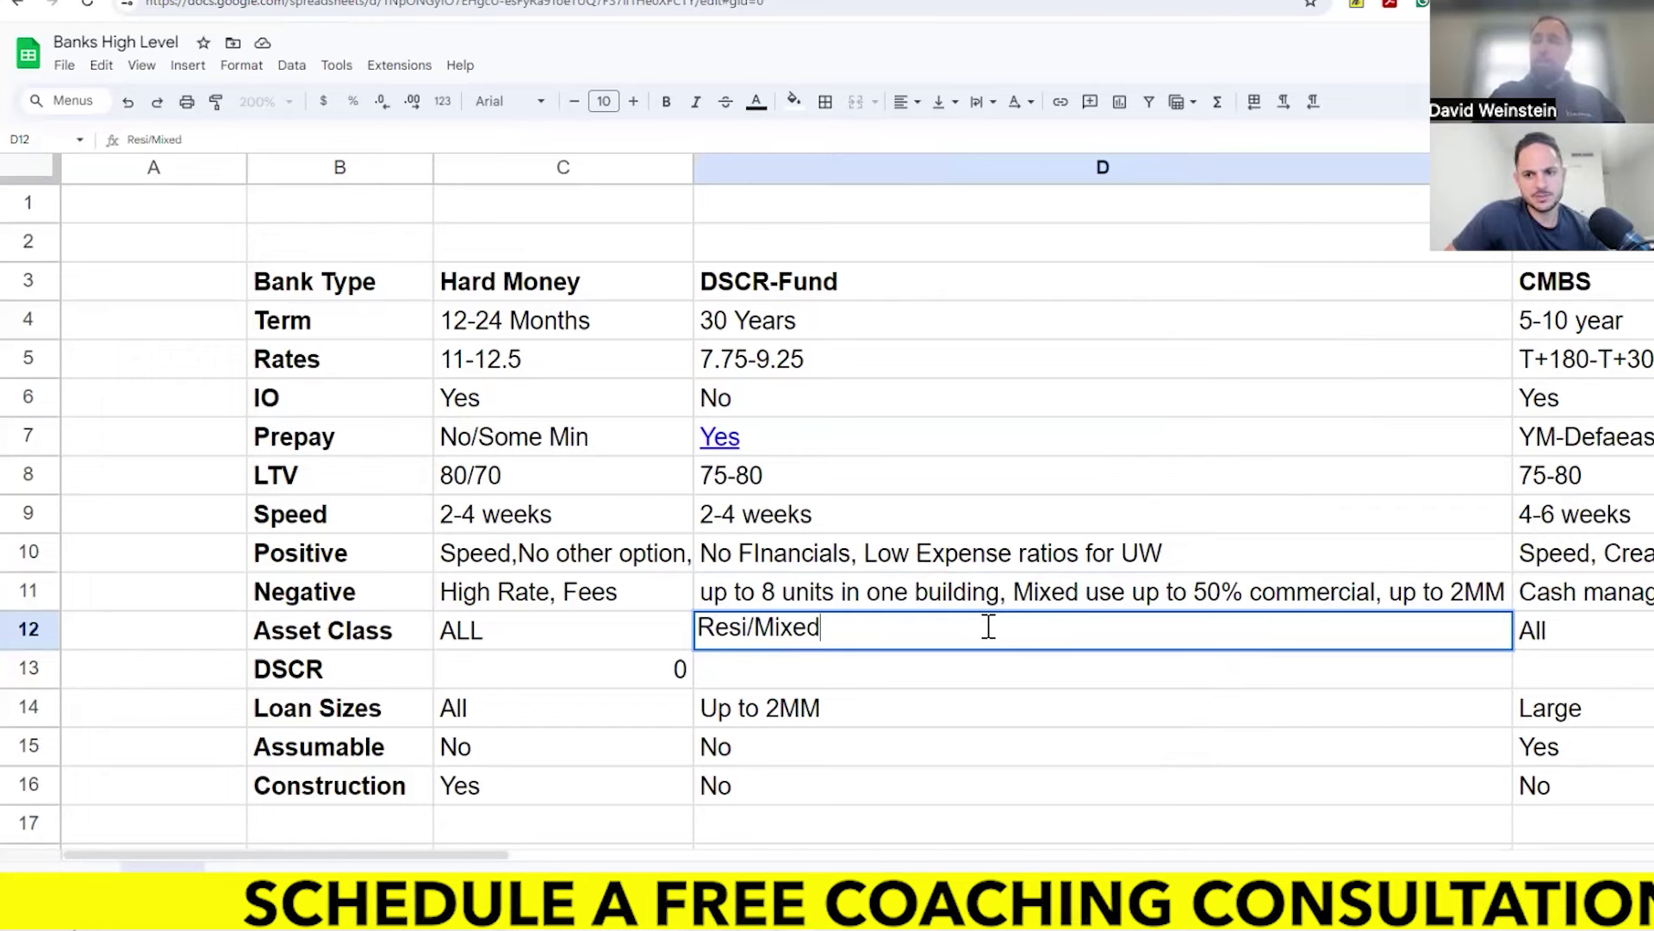
{"action": "type", "text": " use"}
{"action": "key", "text": "Return"}
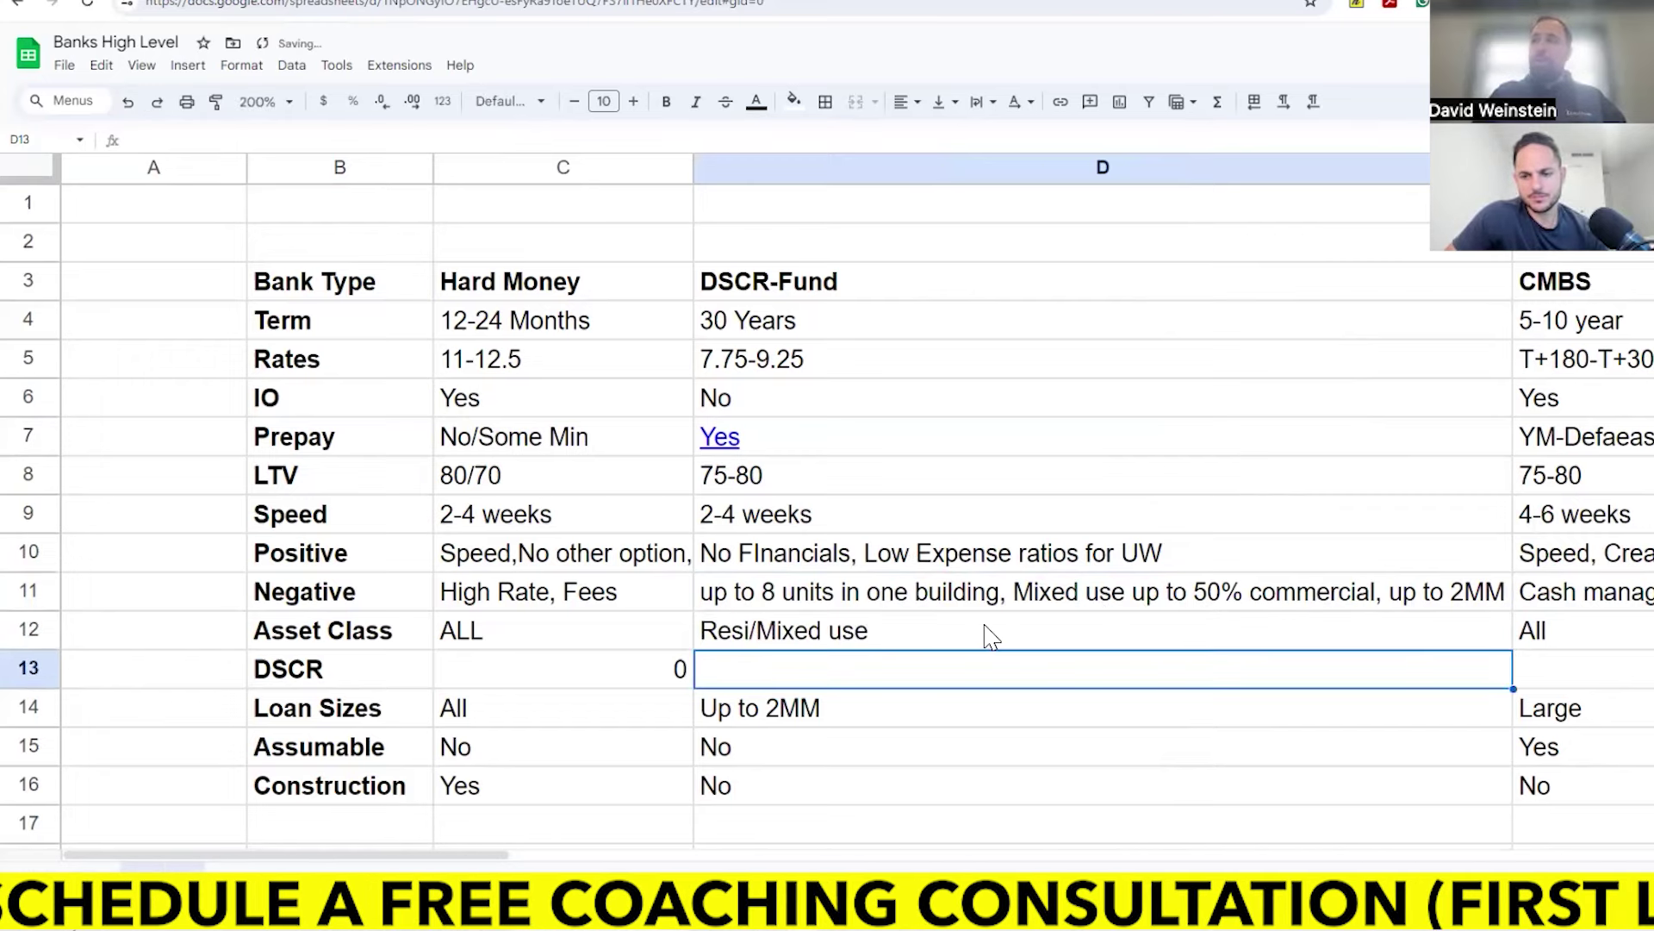
{"action": "double_click", "coordinate": [991, 636]}
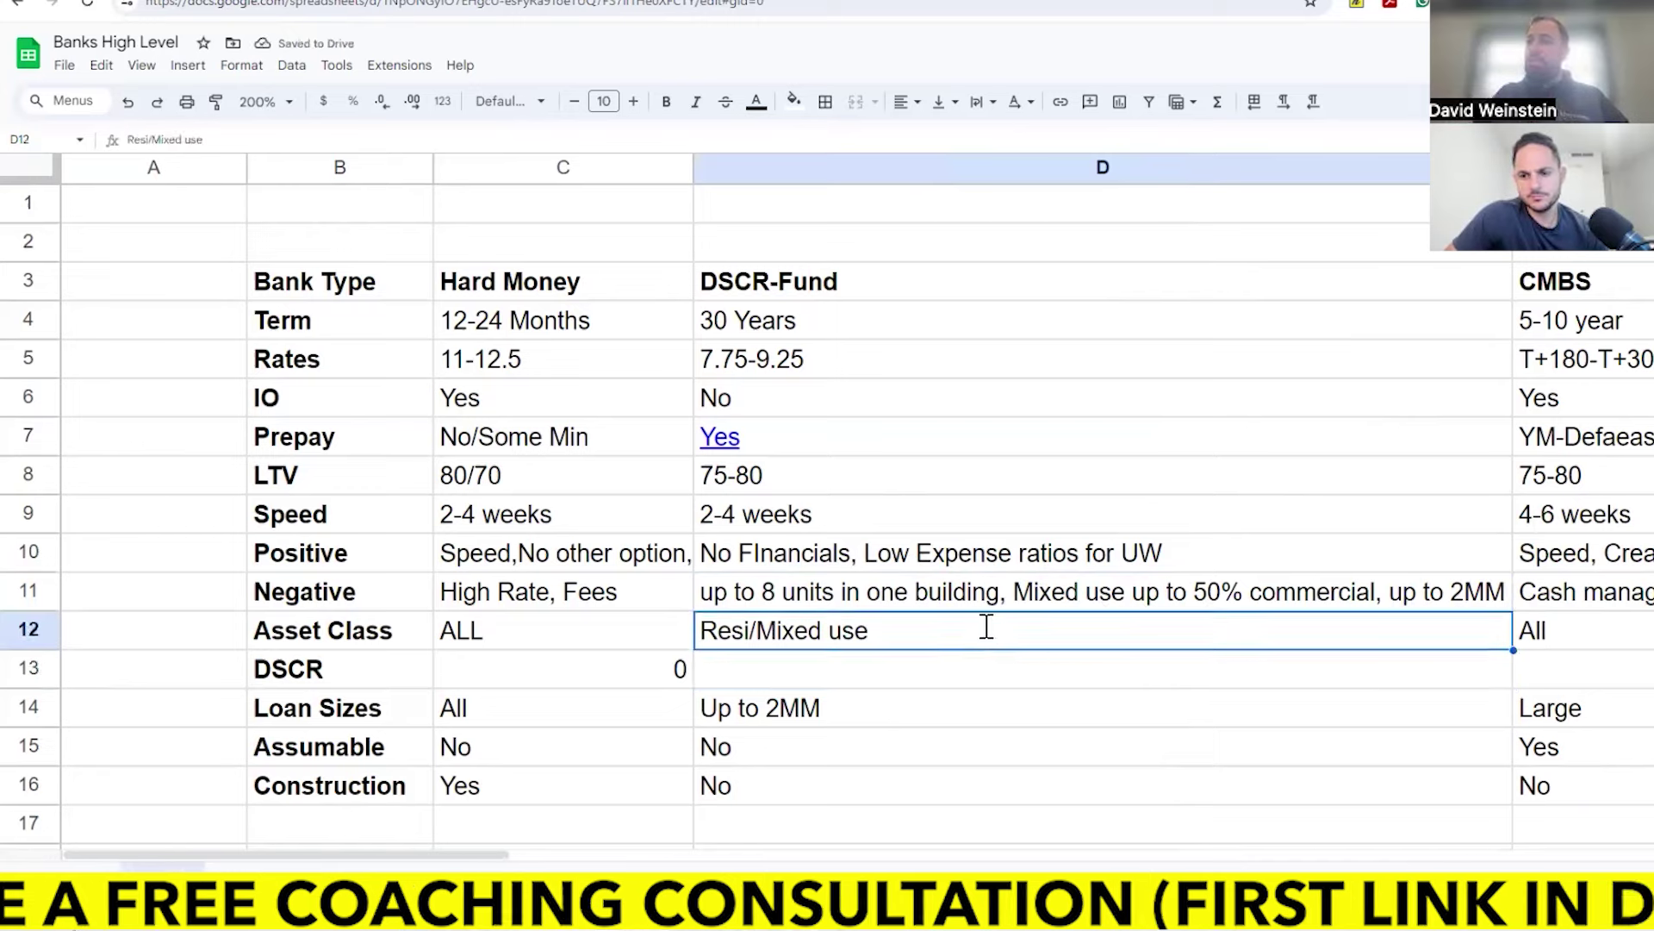
{"action": "type", "text": "-Not over 5"}
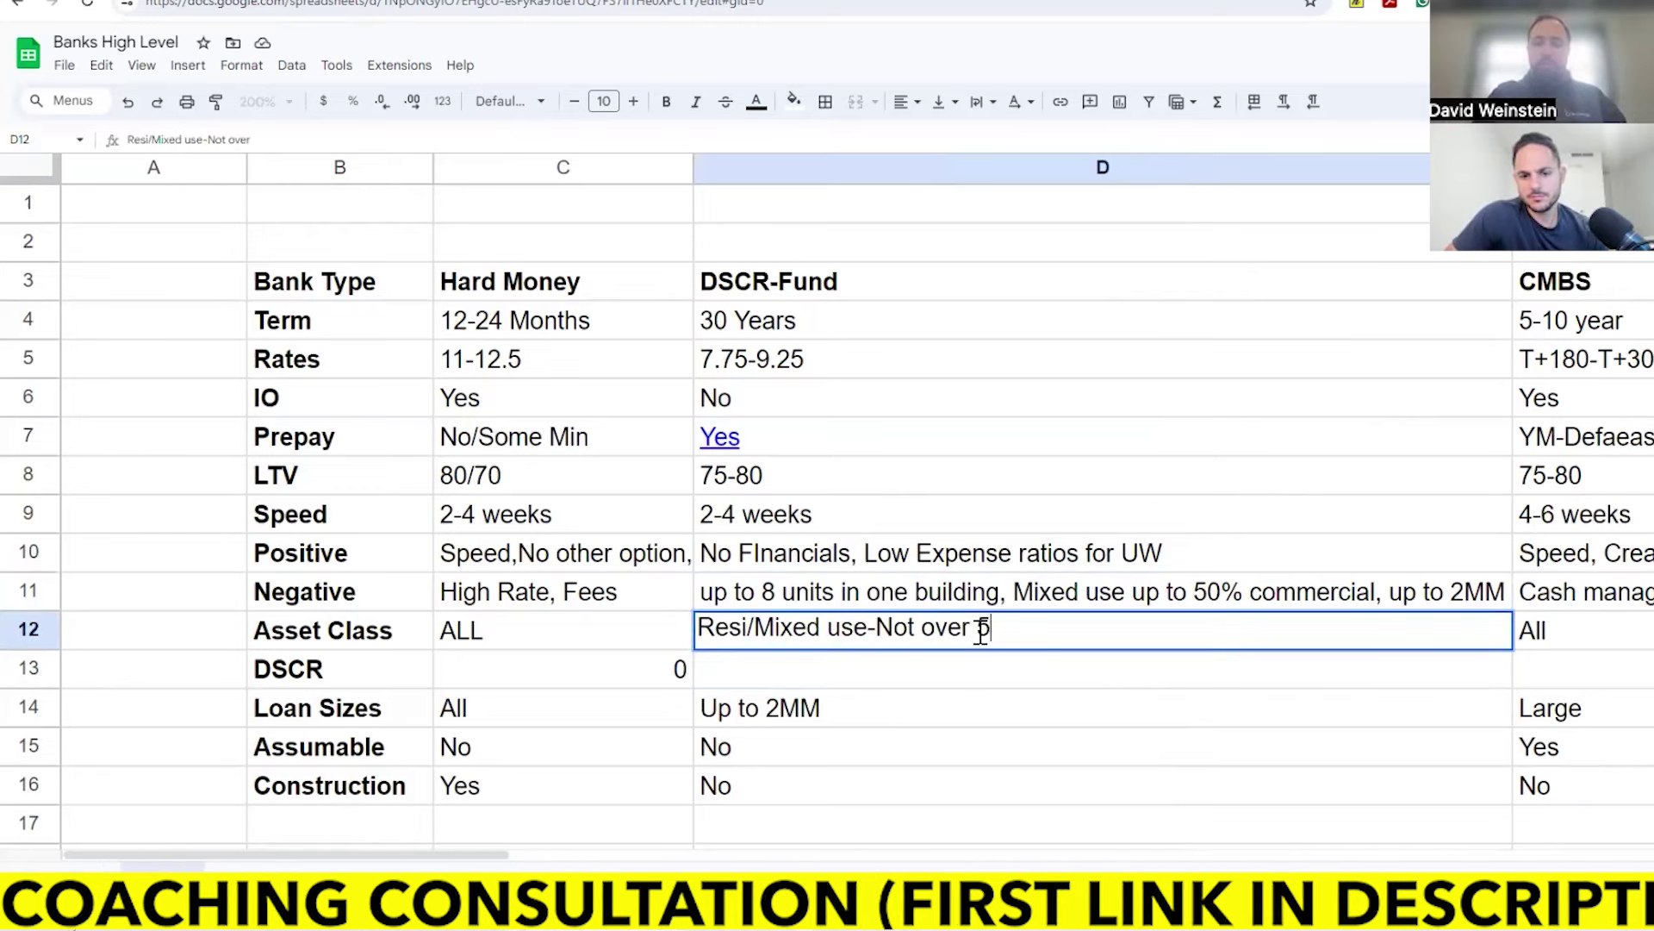
{"action": "type", "text": "0% income"}
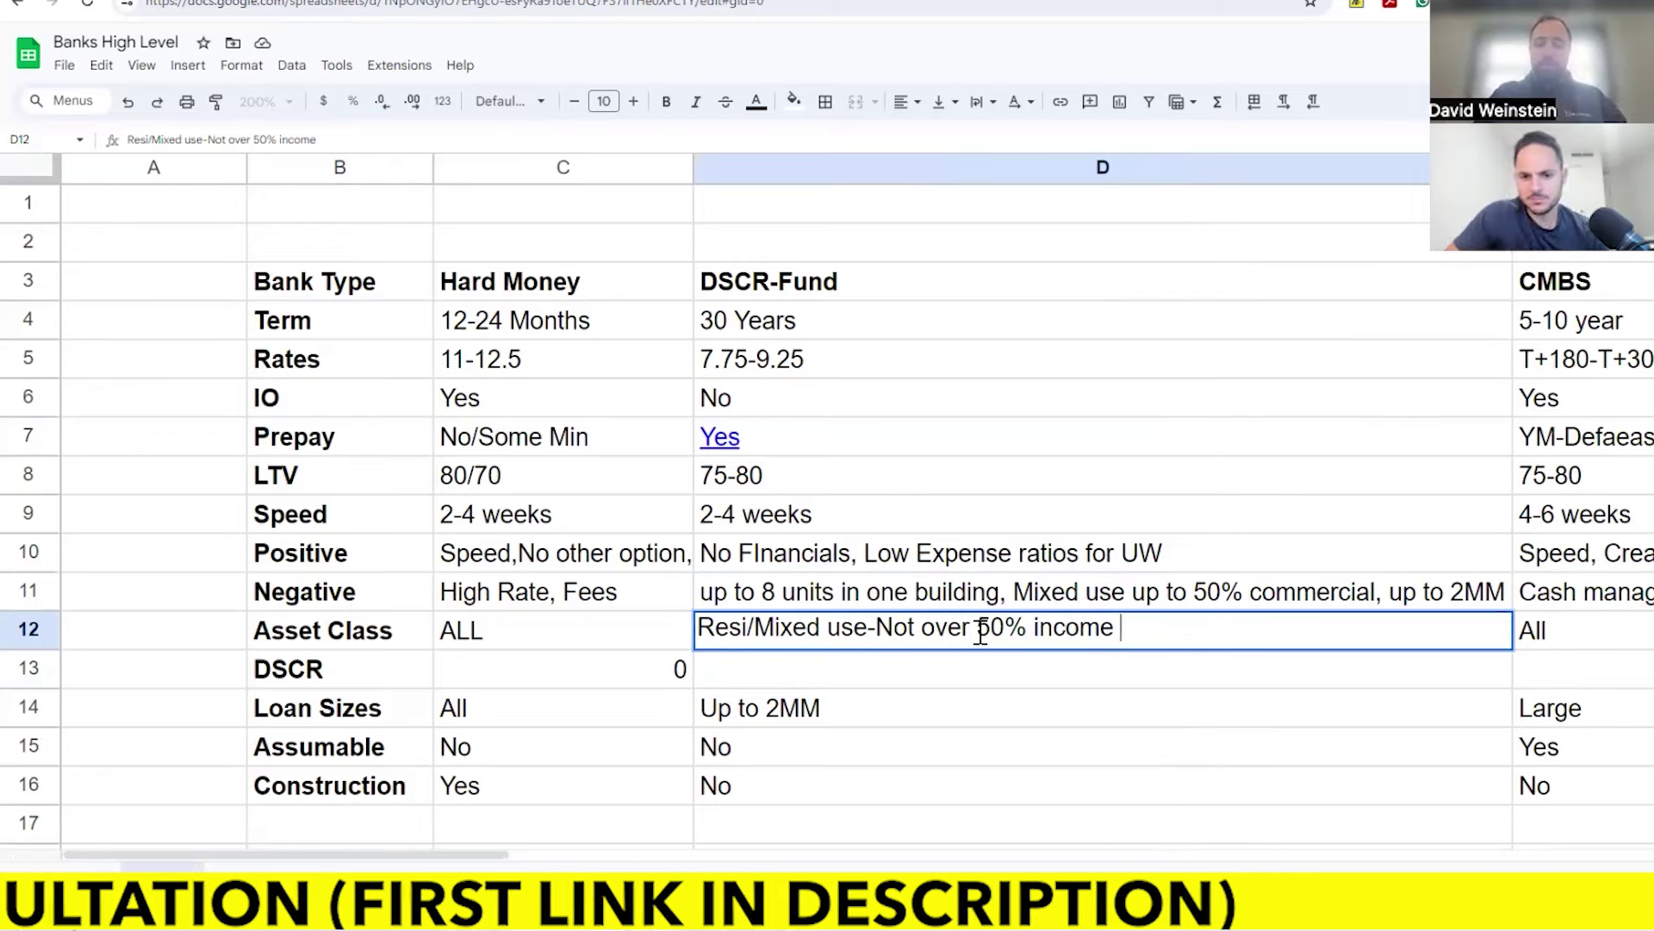
{"action": "type", "text": " sq ft"}
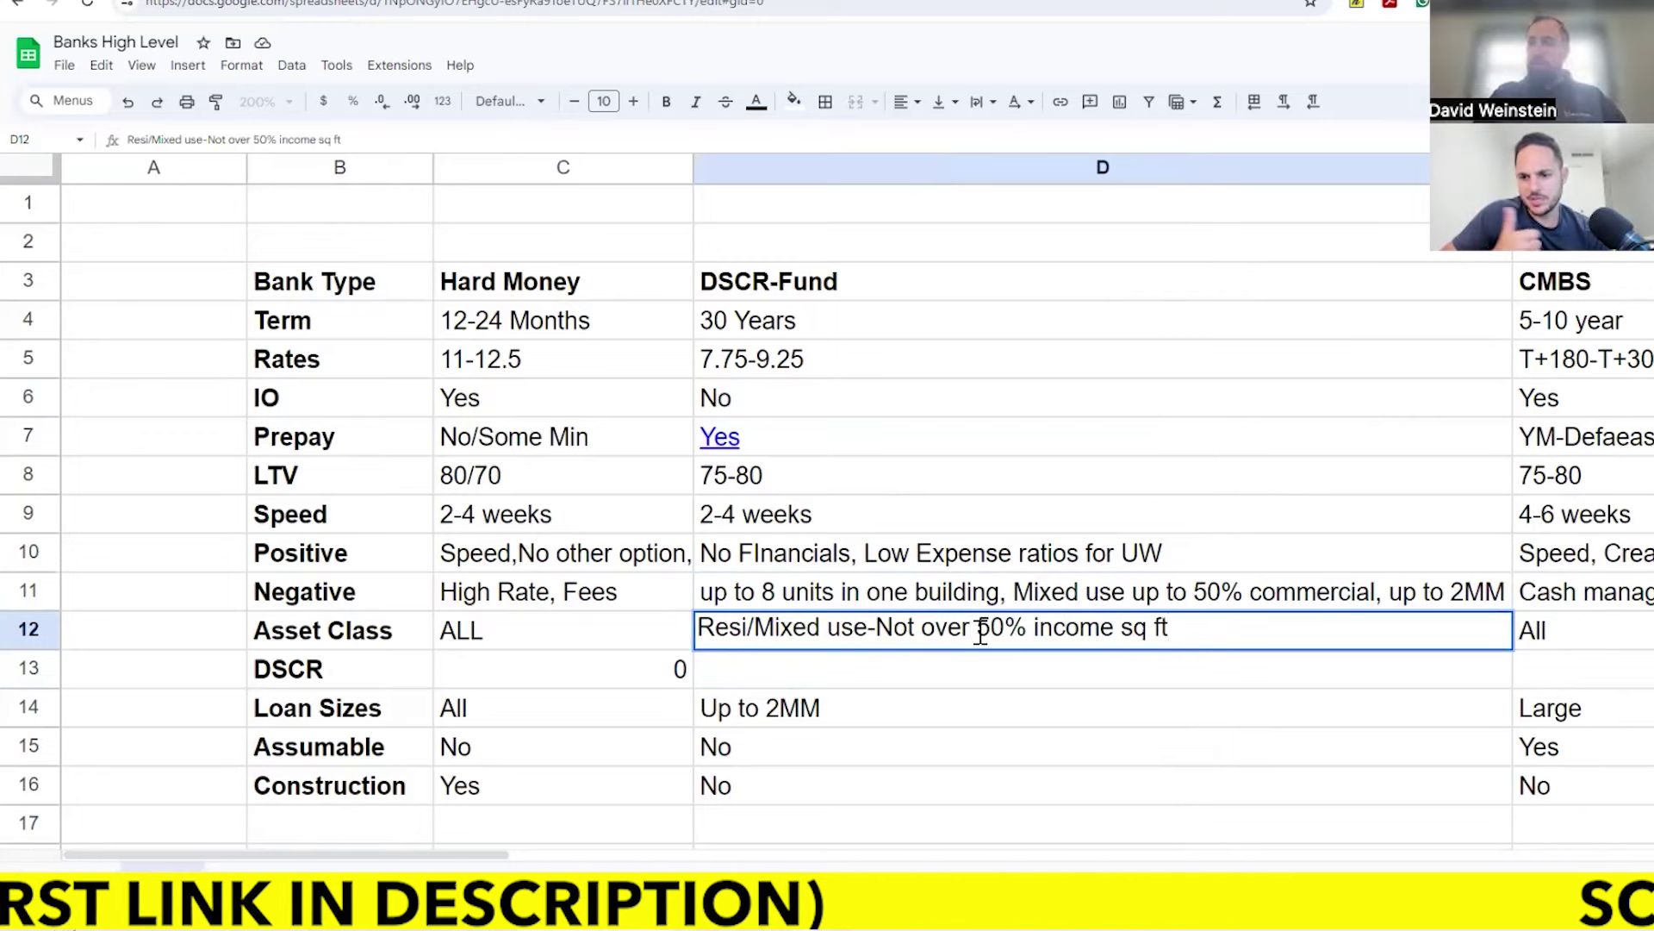
{"action": "key", "text": "Return"}
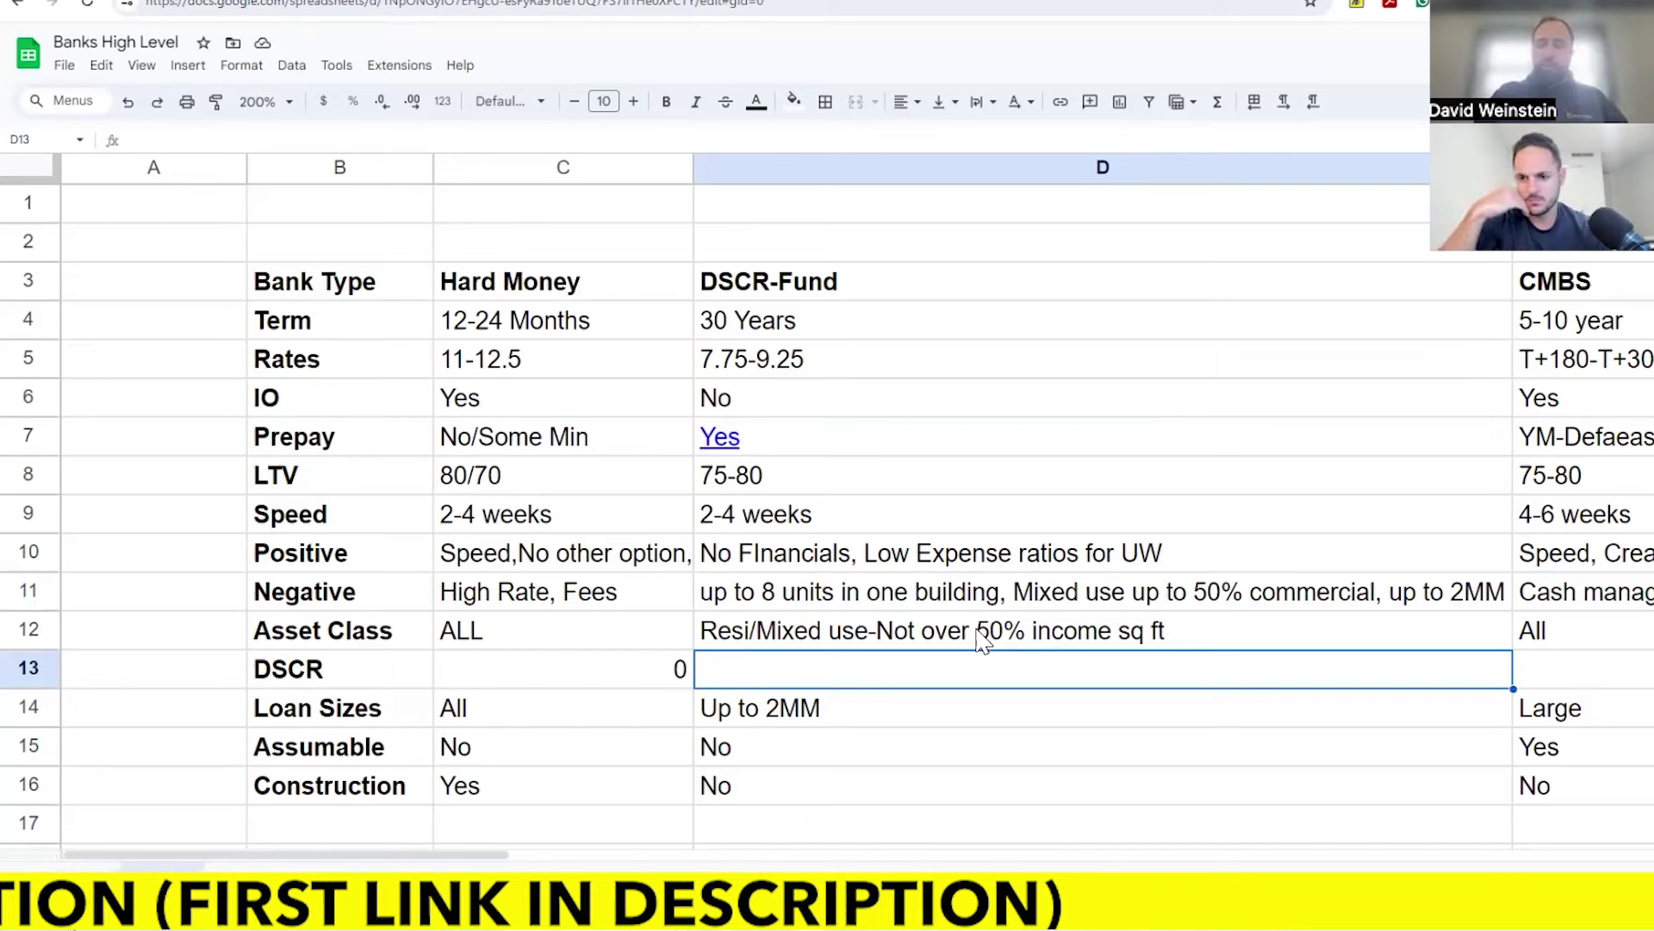
Step: Set the DSCR value for DSCR-Fund to .75
{"action": "type", "text": ".75"}
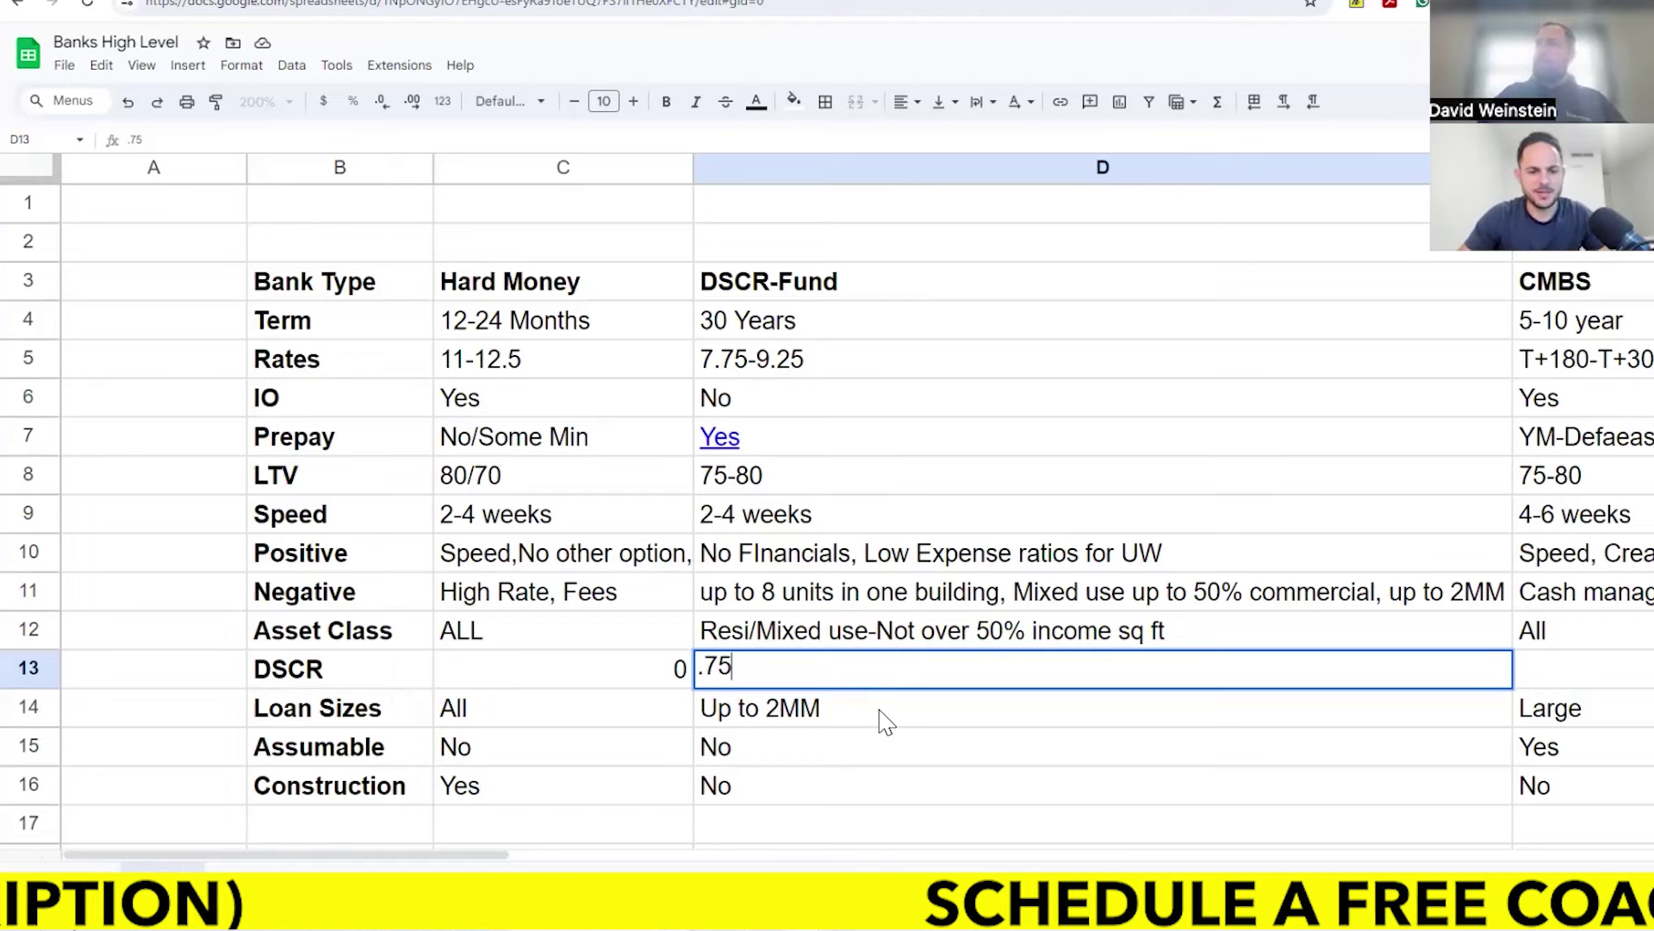
{"action": "key", "text": "Return"}
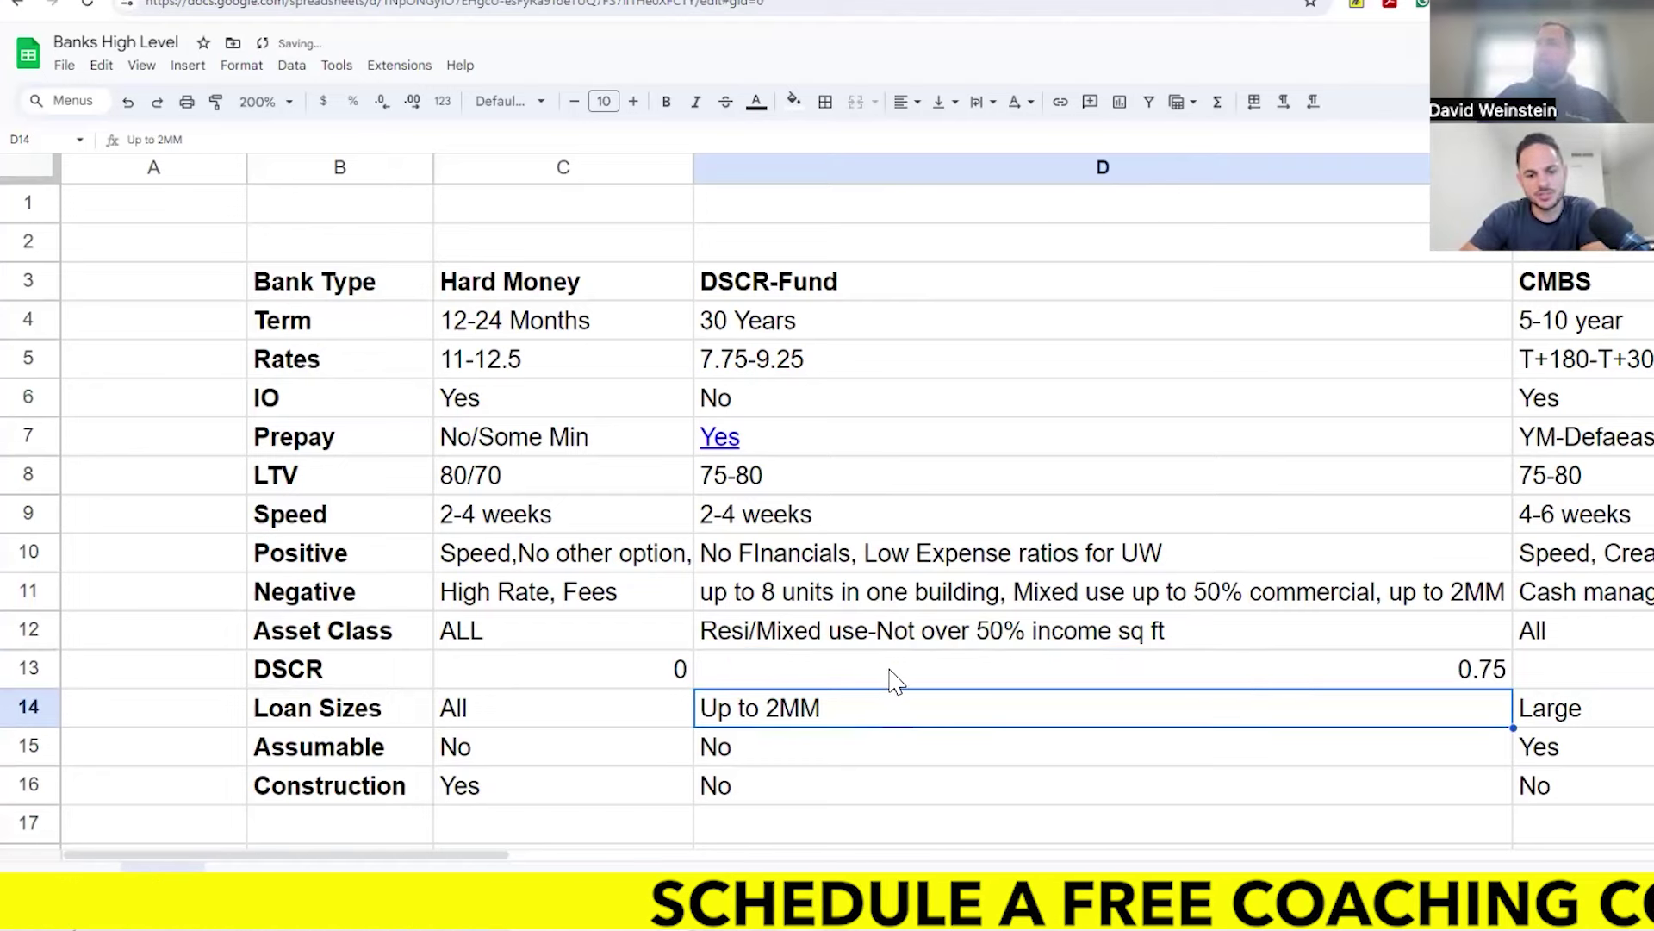
{"action": "key", "text": "Up"}
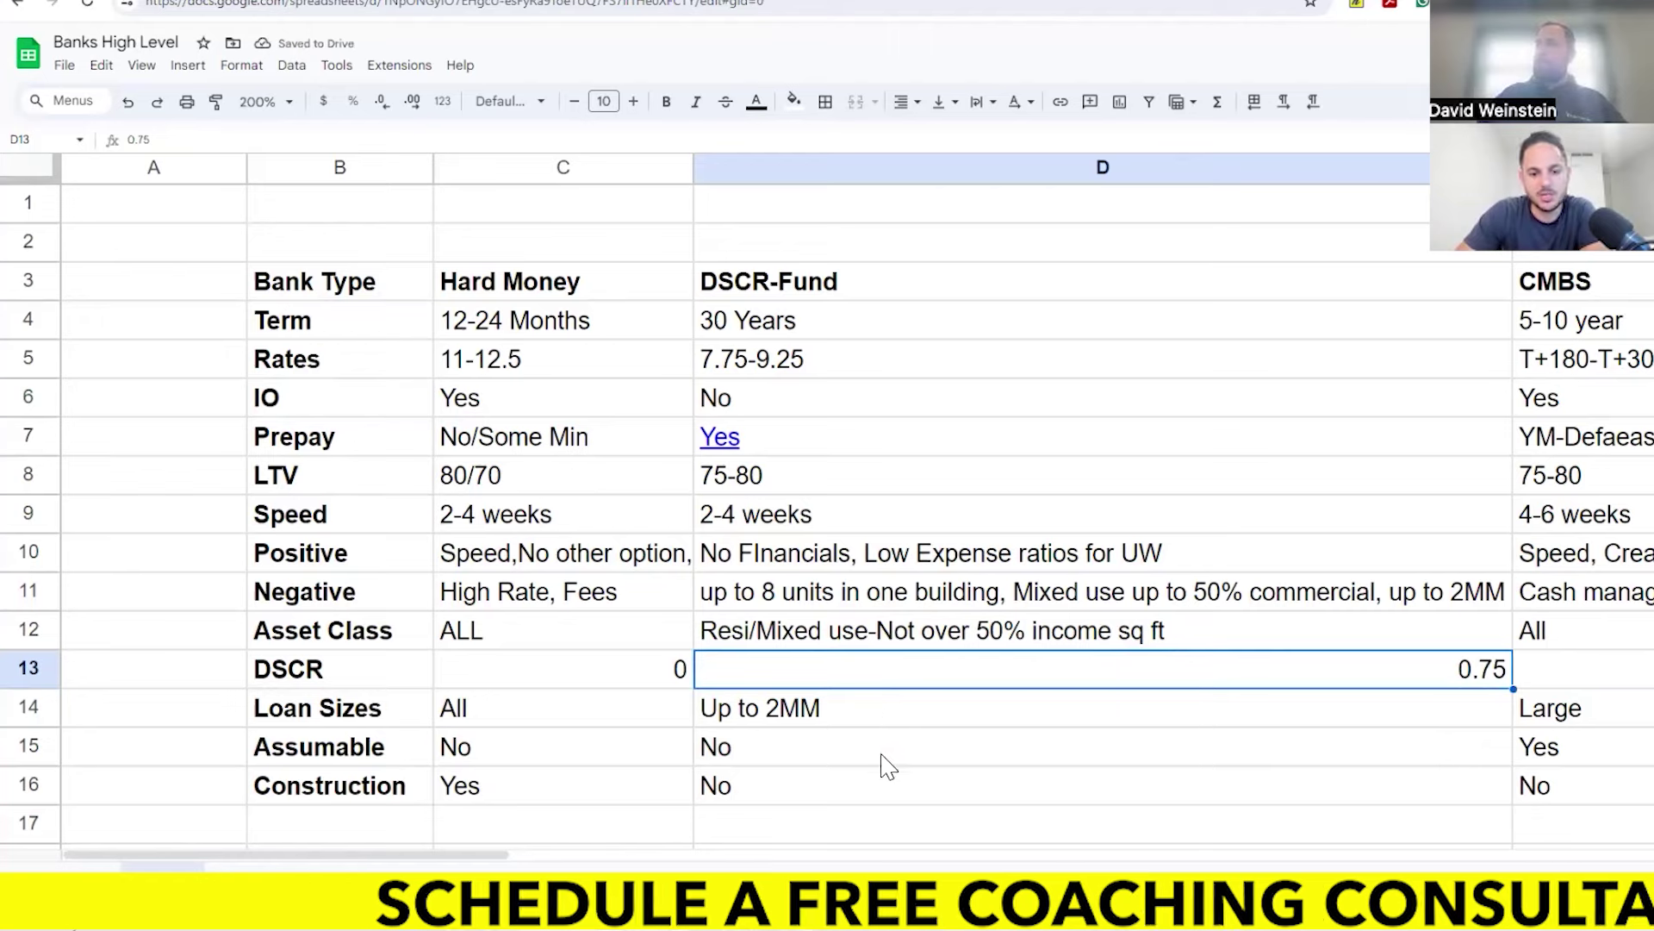
{"action": "left_click", "coordinate": [887, 754]}
{"action": "left_click", "coordinate": [876, 797]}
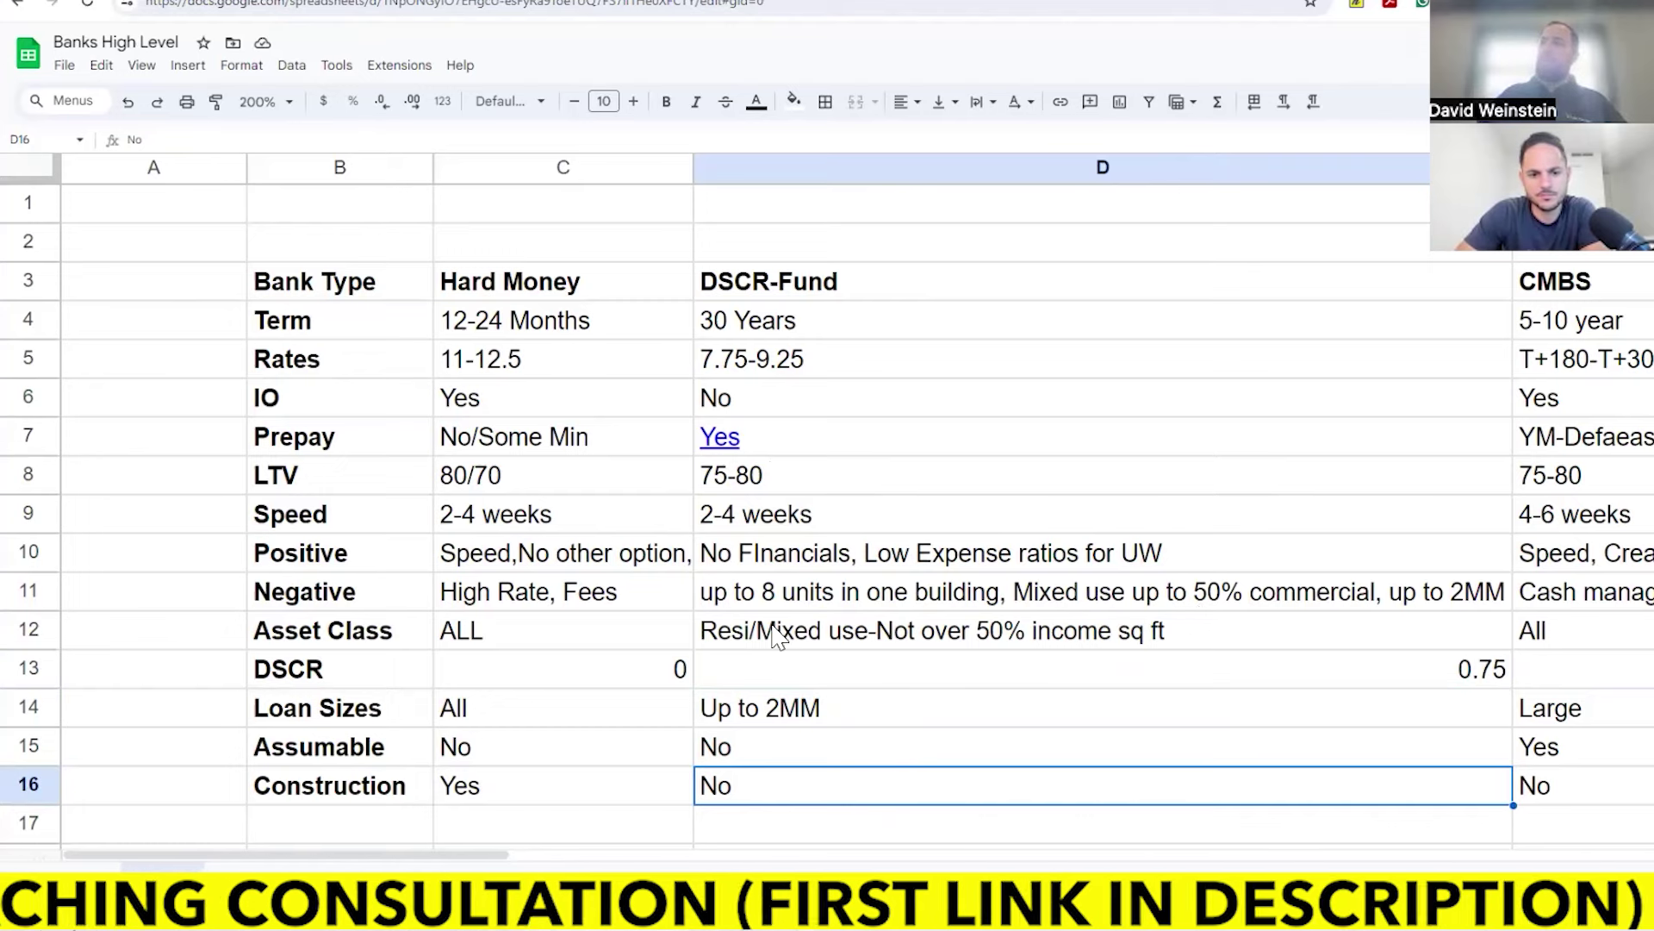
{"action": "left_click", "coordinate": [775, 365]}
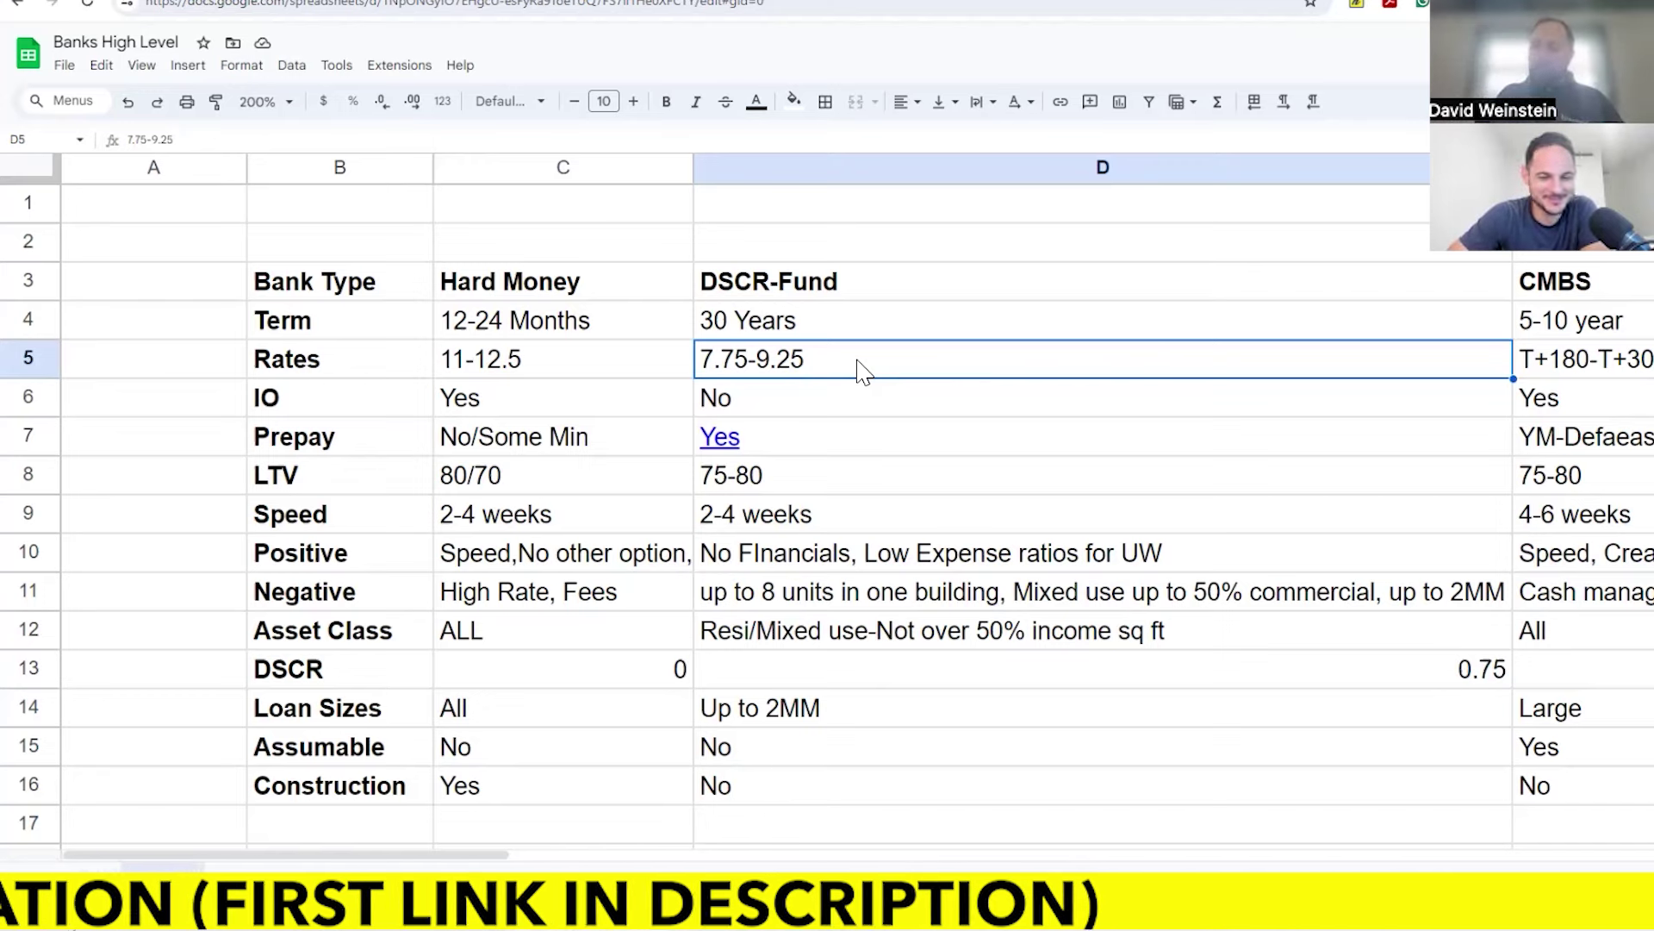
{"action": "left_click", "coordinate": [775, 786]}
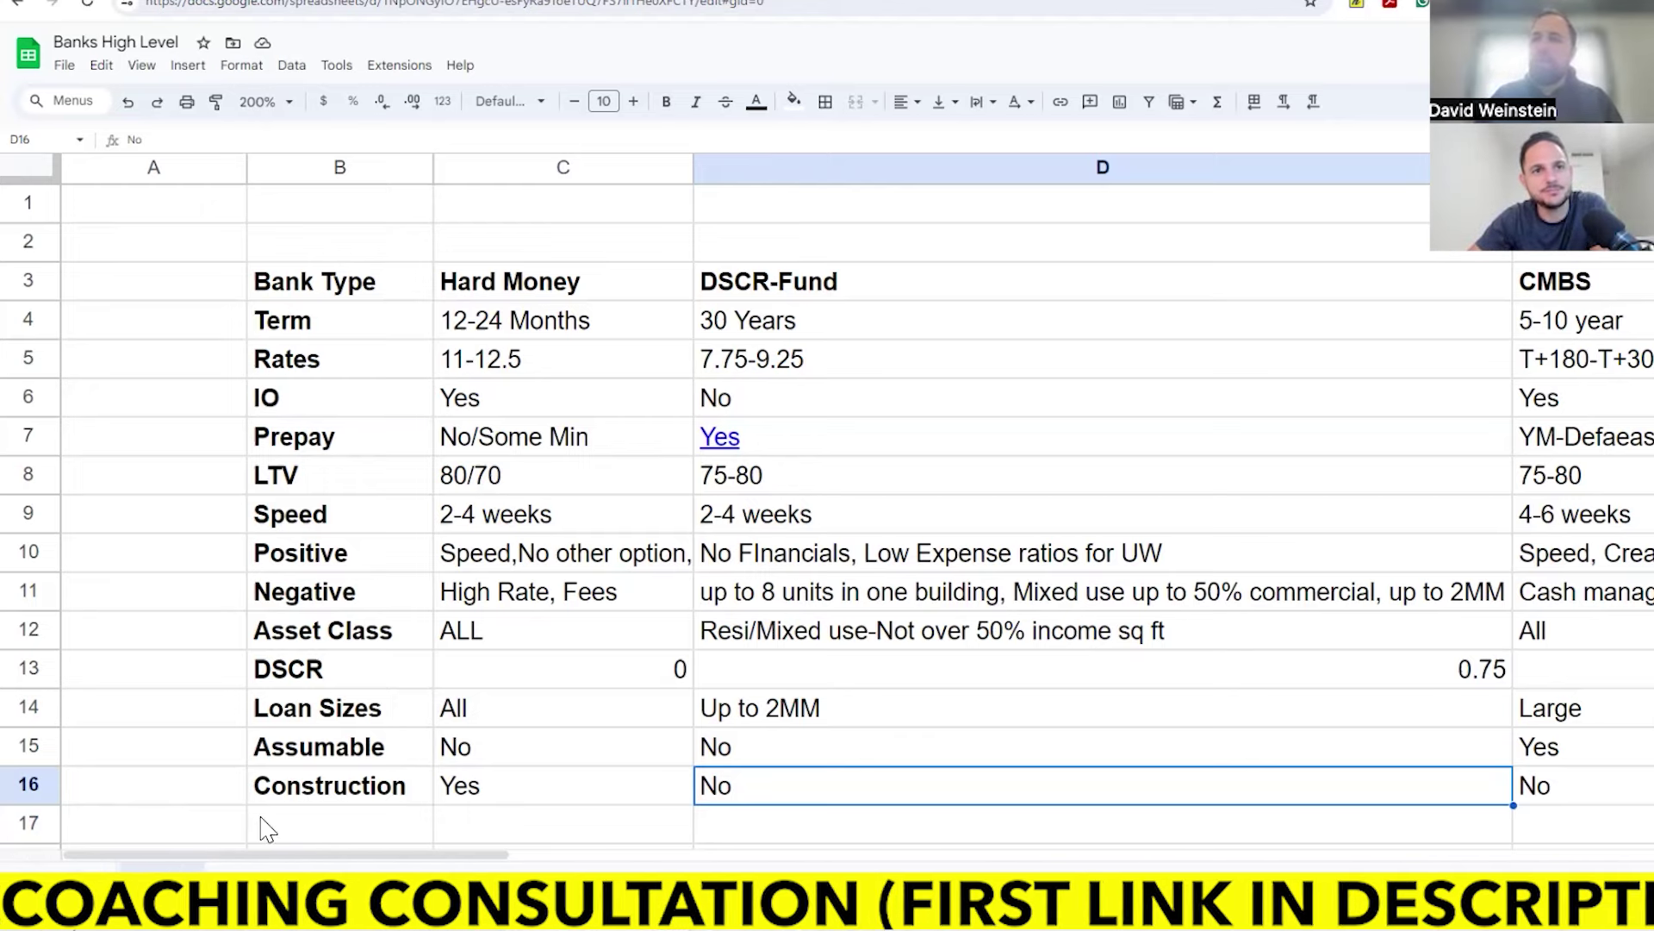
Step: Switch to the DSCR calculator workbook and add the headings "Bank" in J3 and "DSCR" in K3 of the Loan UW sheet
{"action": "left_click", "coordinate": [258, 905]}
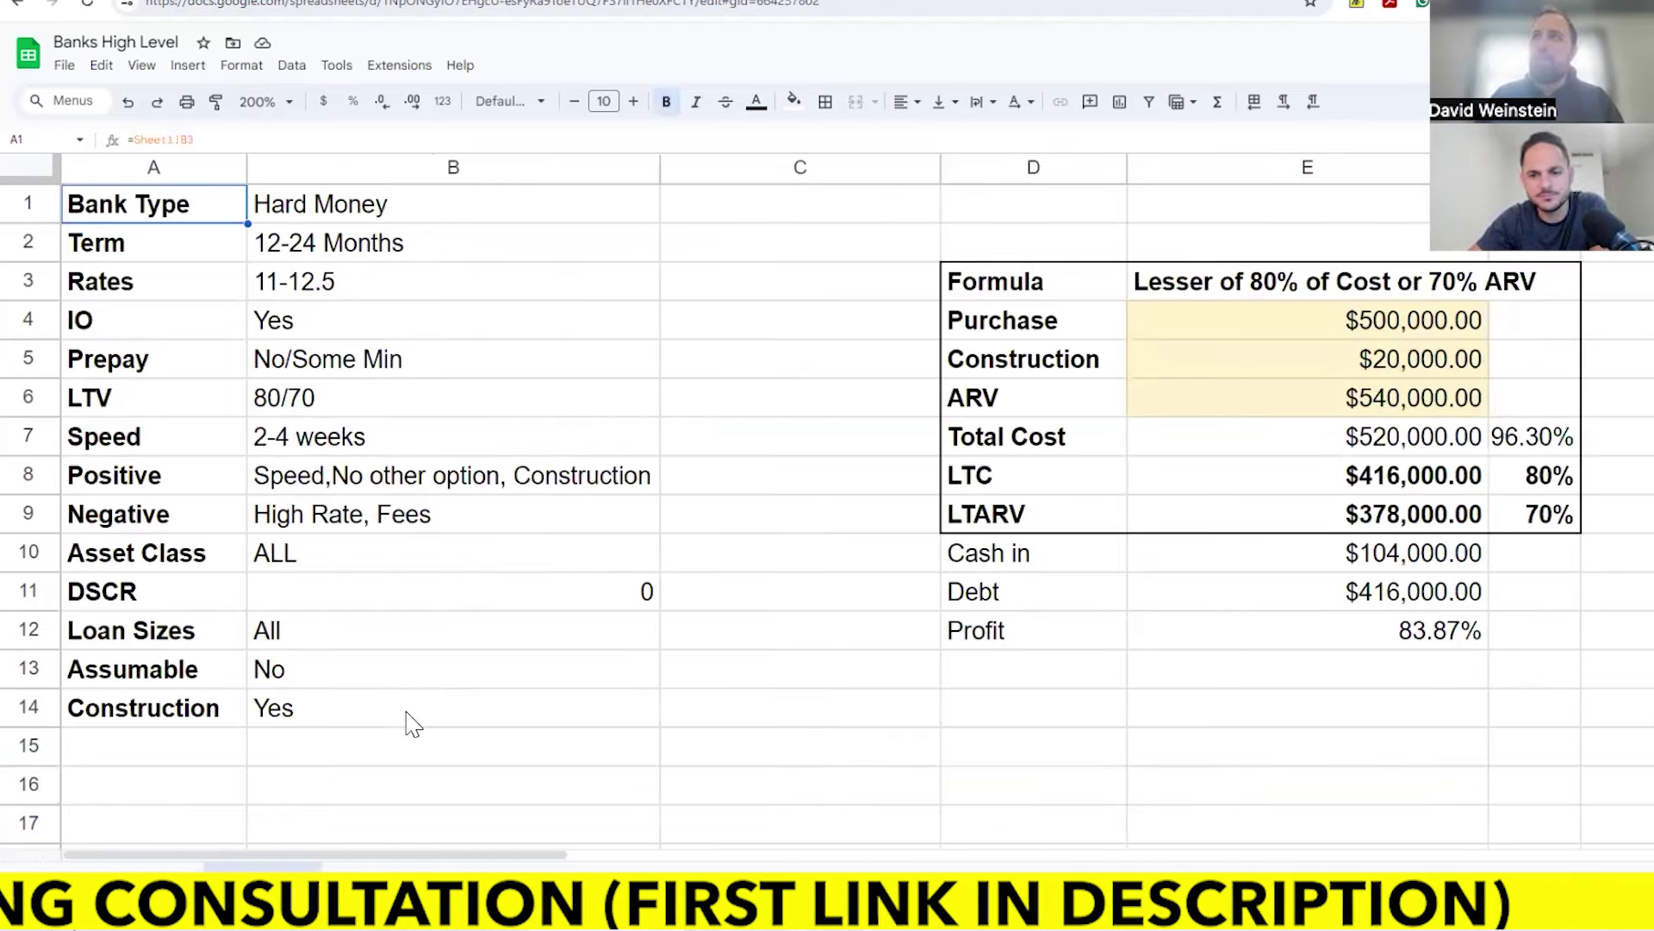
{"action": "scroll", "coordinate": [517, 719], "scroll_direction": "down", "scroll_amount": 2}
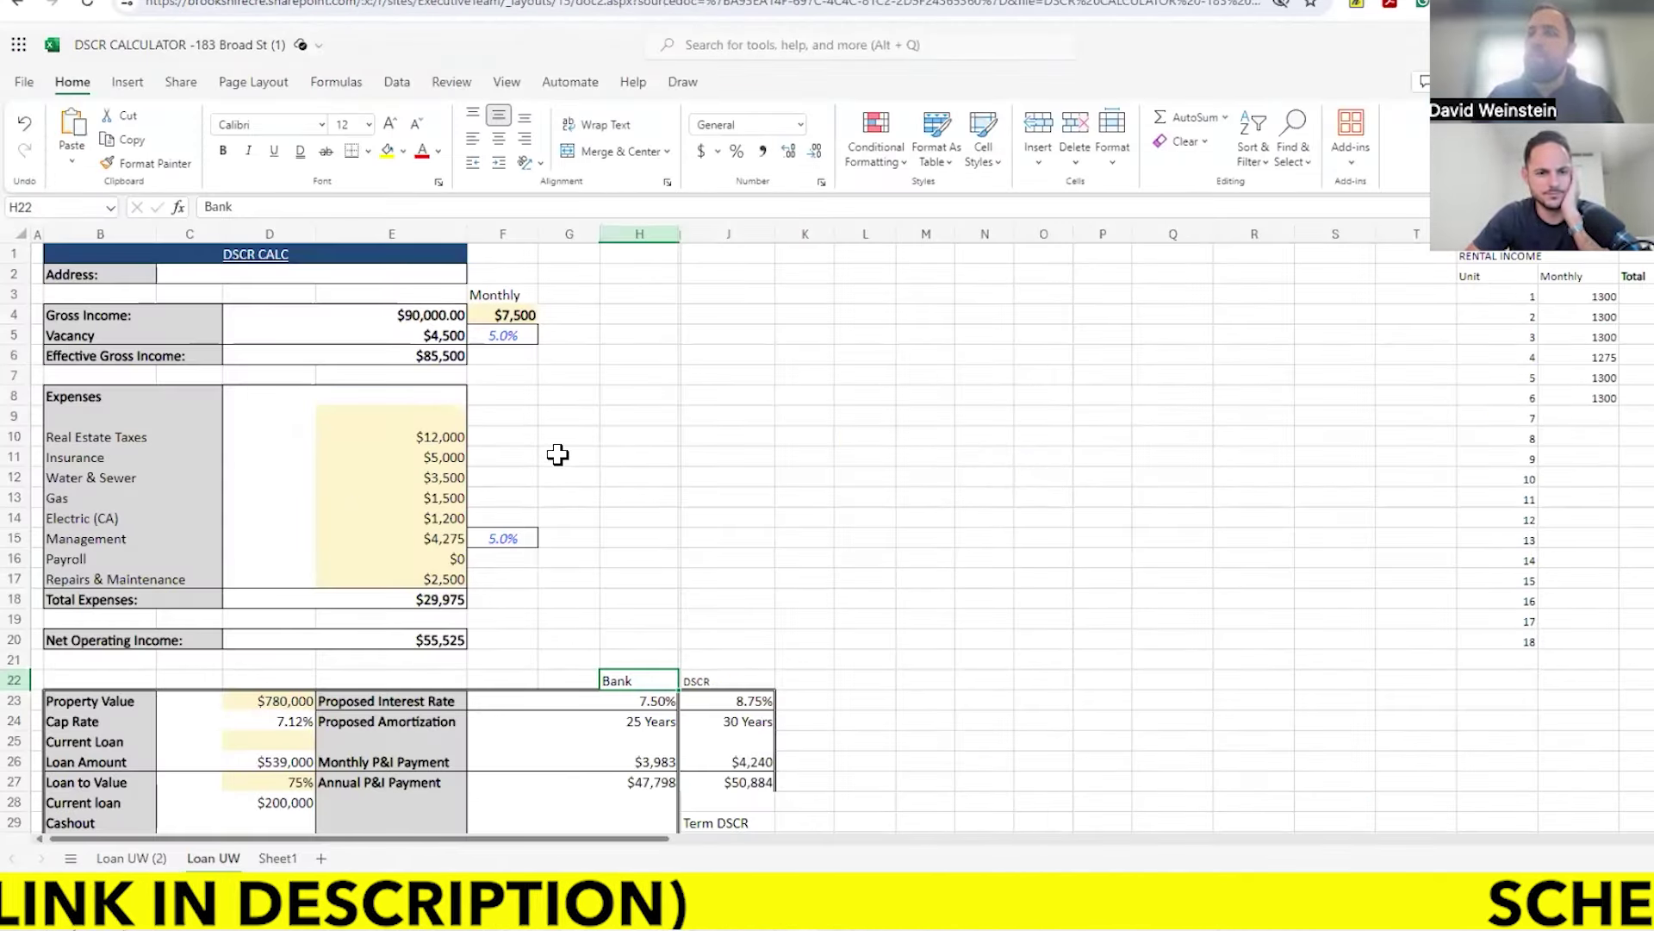
{"action": "left_click", "coordinate": [760, 296]}
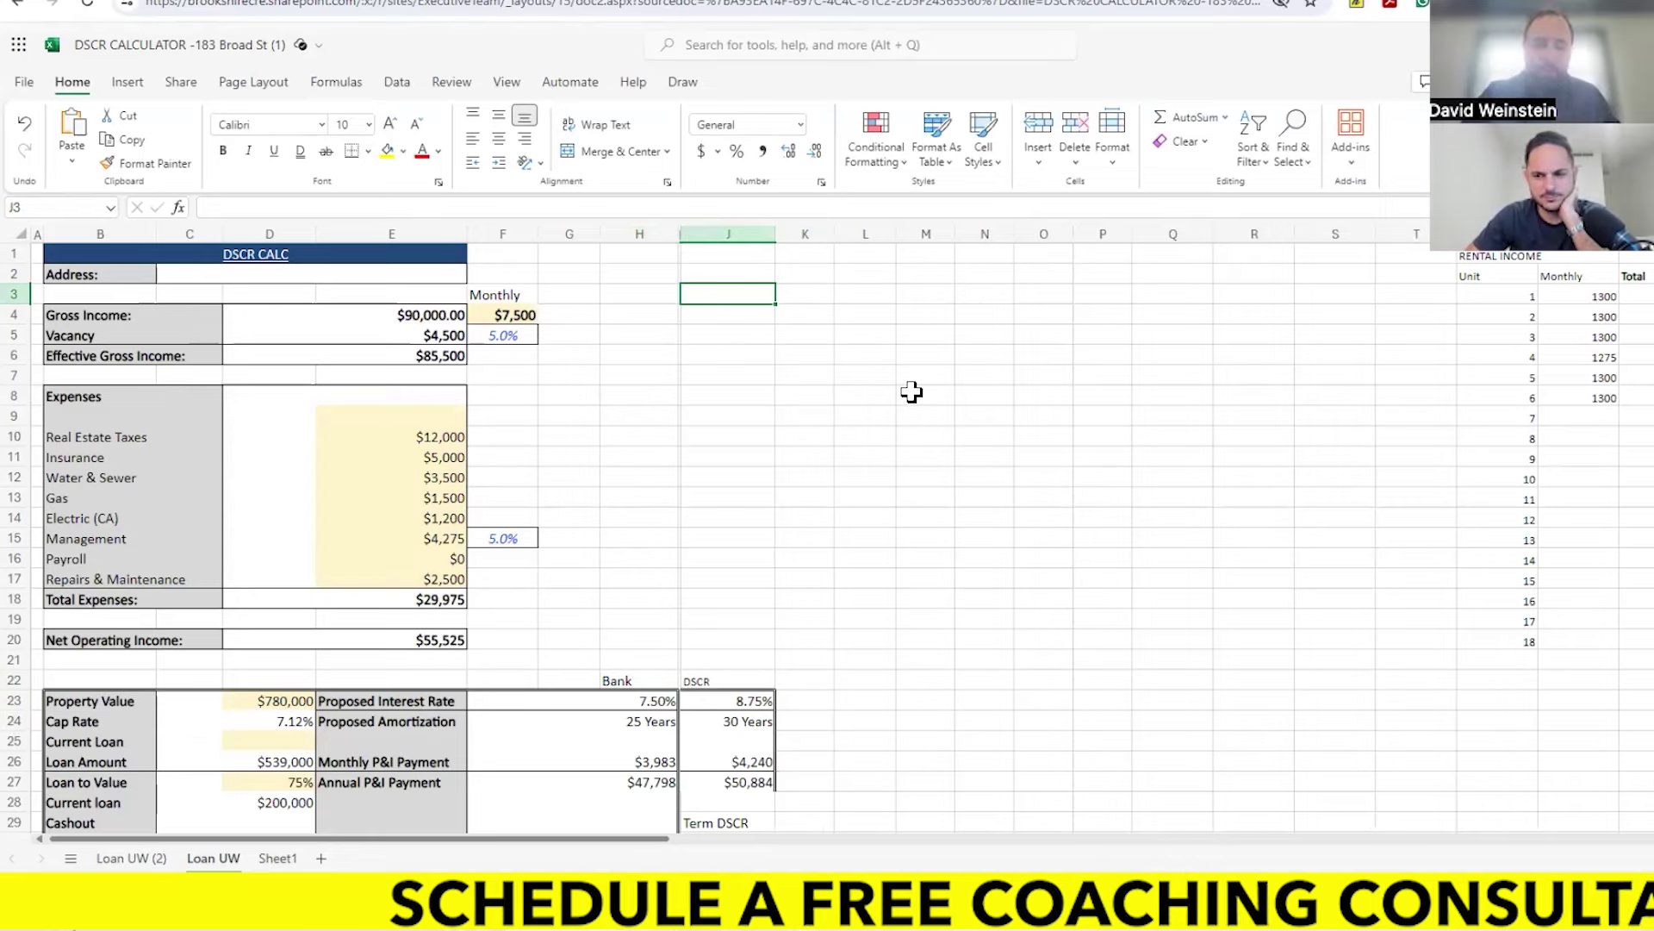
{"action": "type", "text": "Bank"}
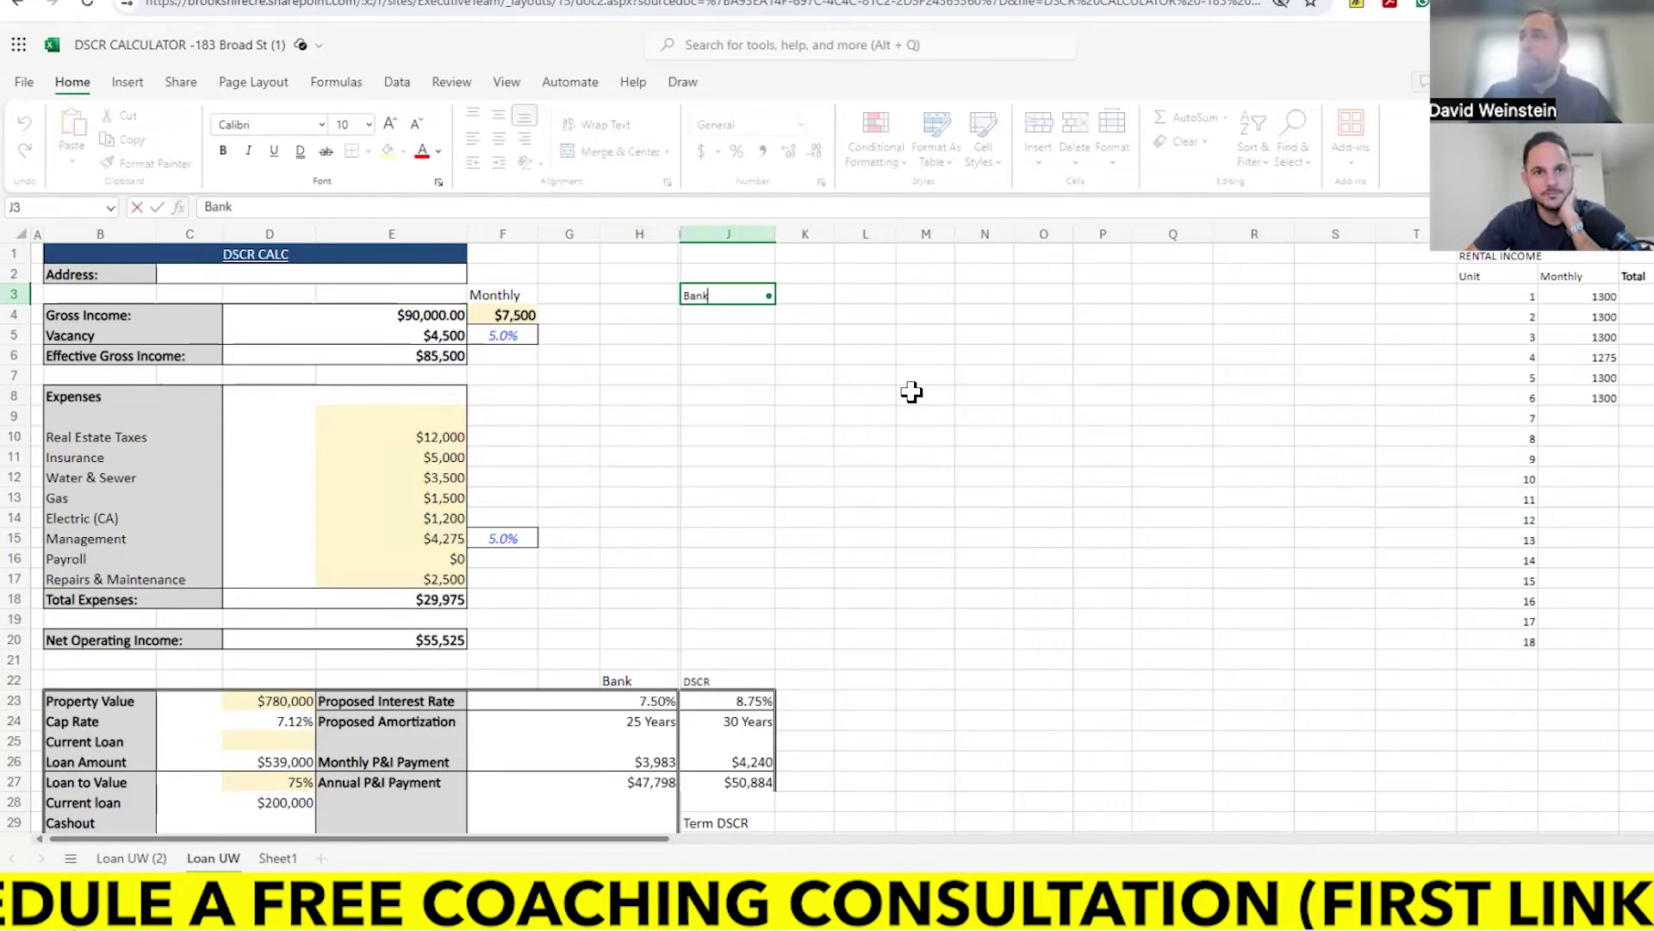
{"action": "scroll", "coordinate": [912, 392], "scroll_direction": "up", "scroll_amount": 1, "text": "ctrl"}
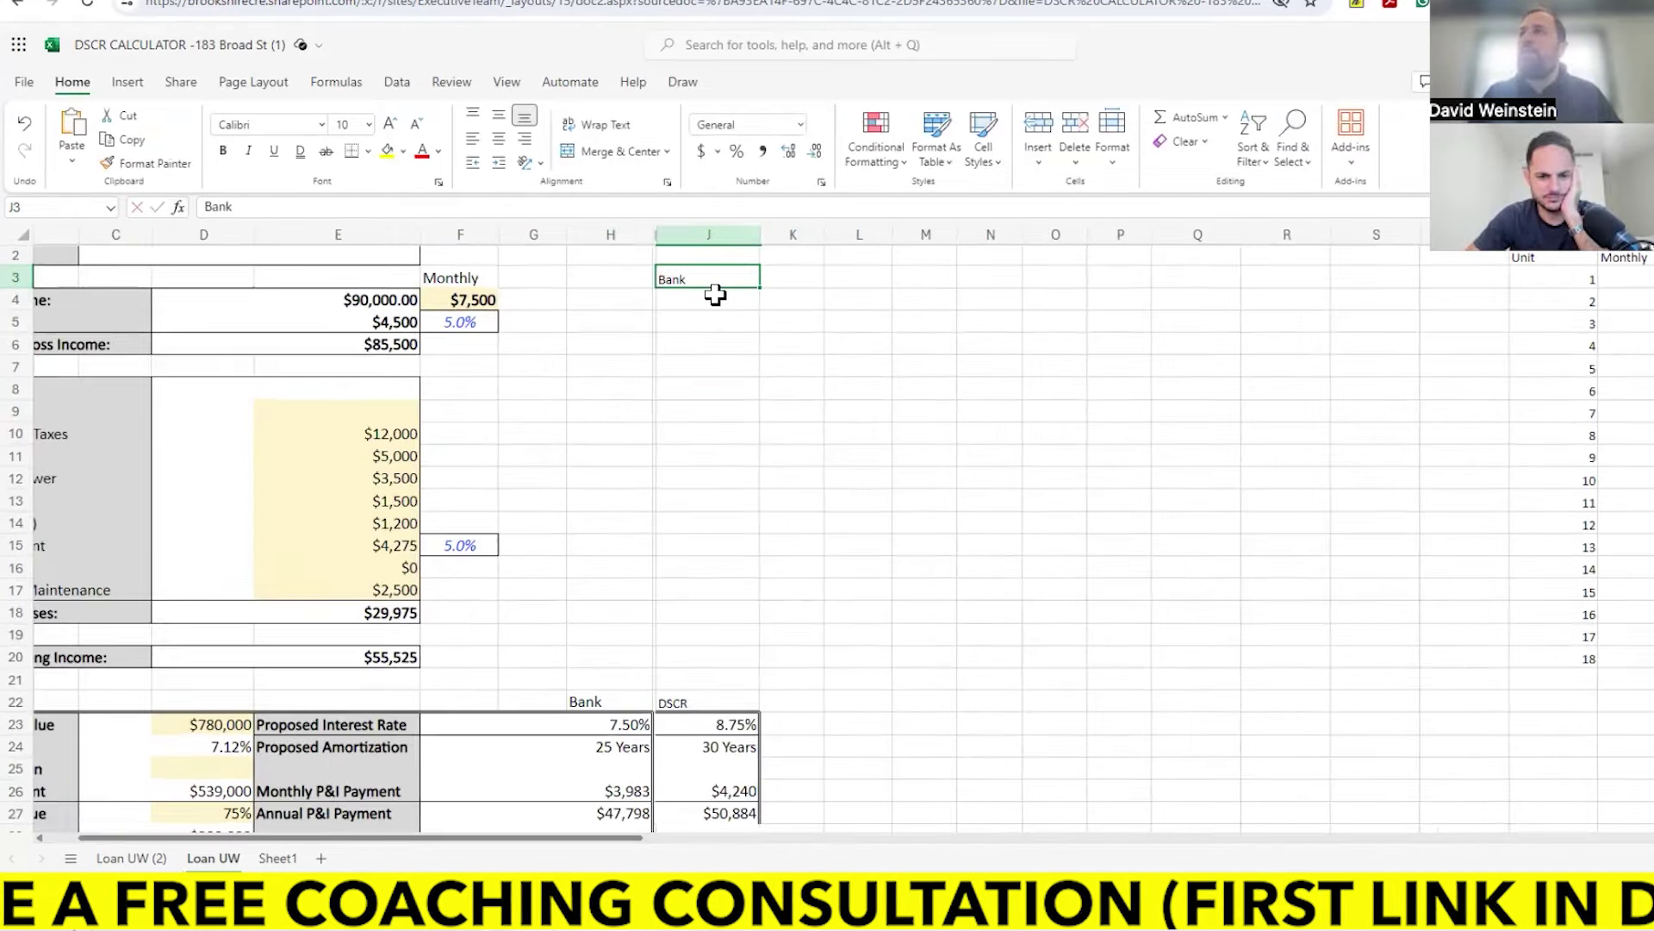
{"action": "left_click", "coordinate": [800, 277]}
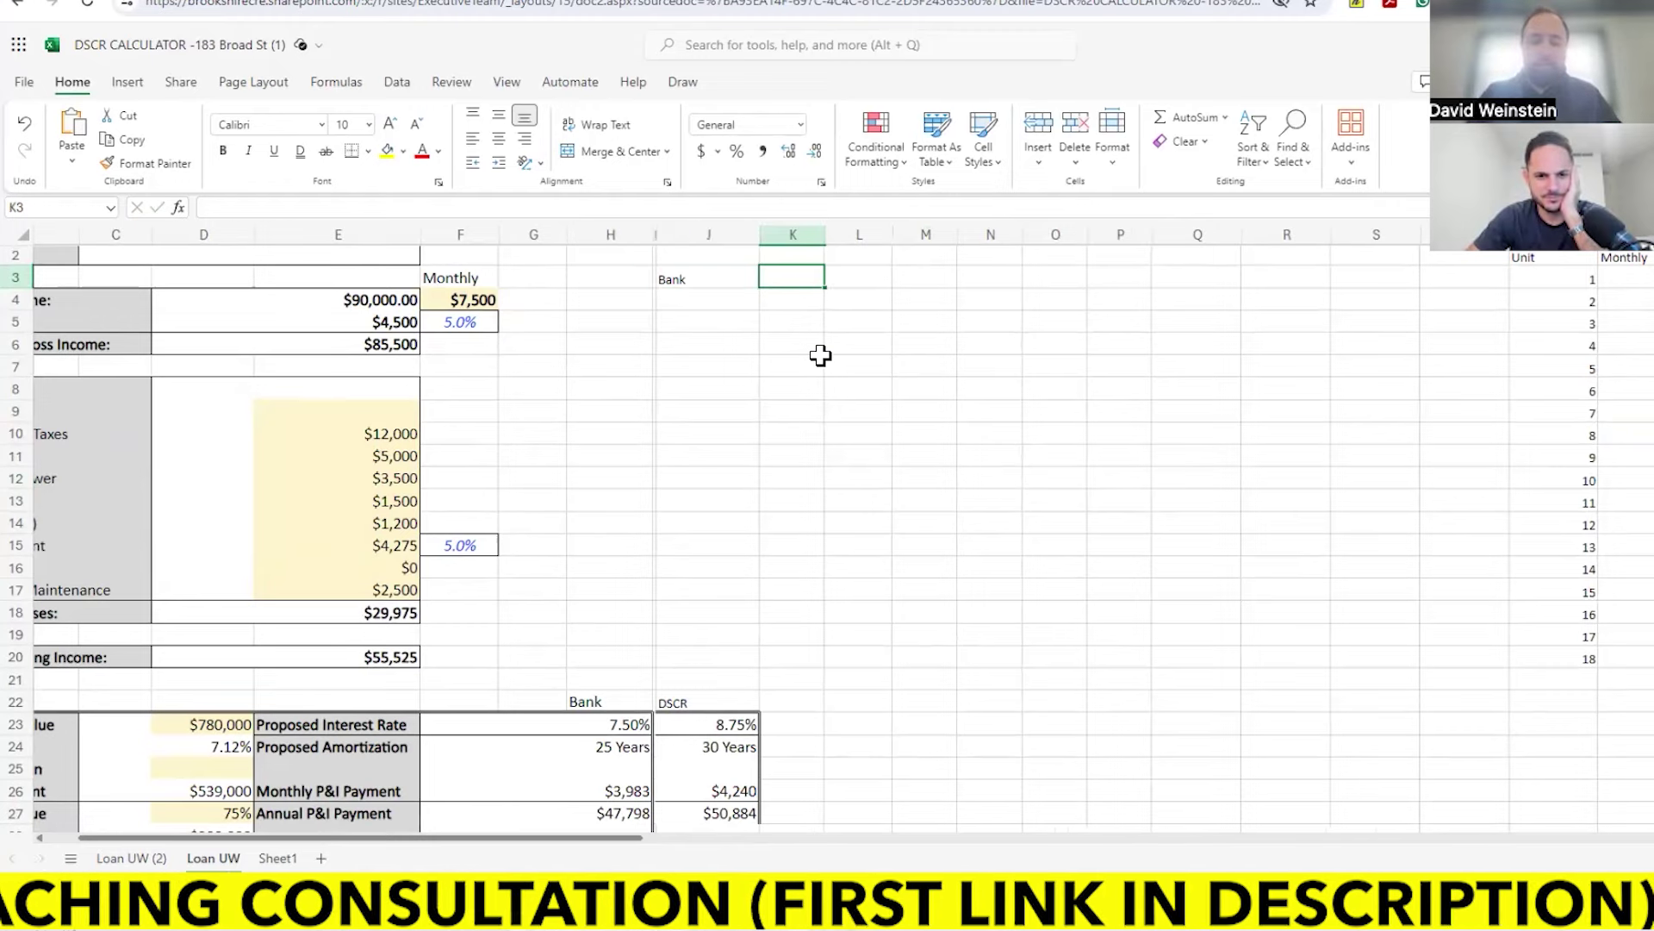
{"action": "type", "text": "DSCR"}
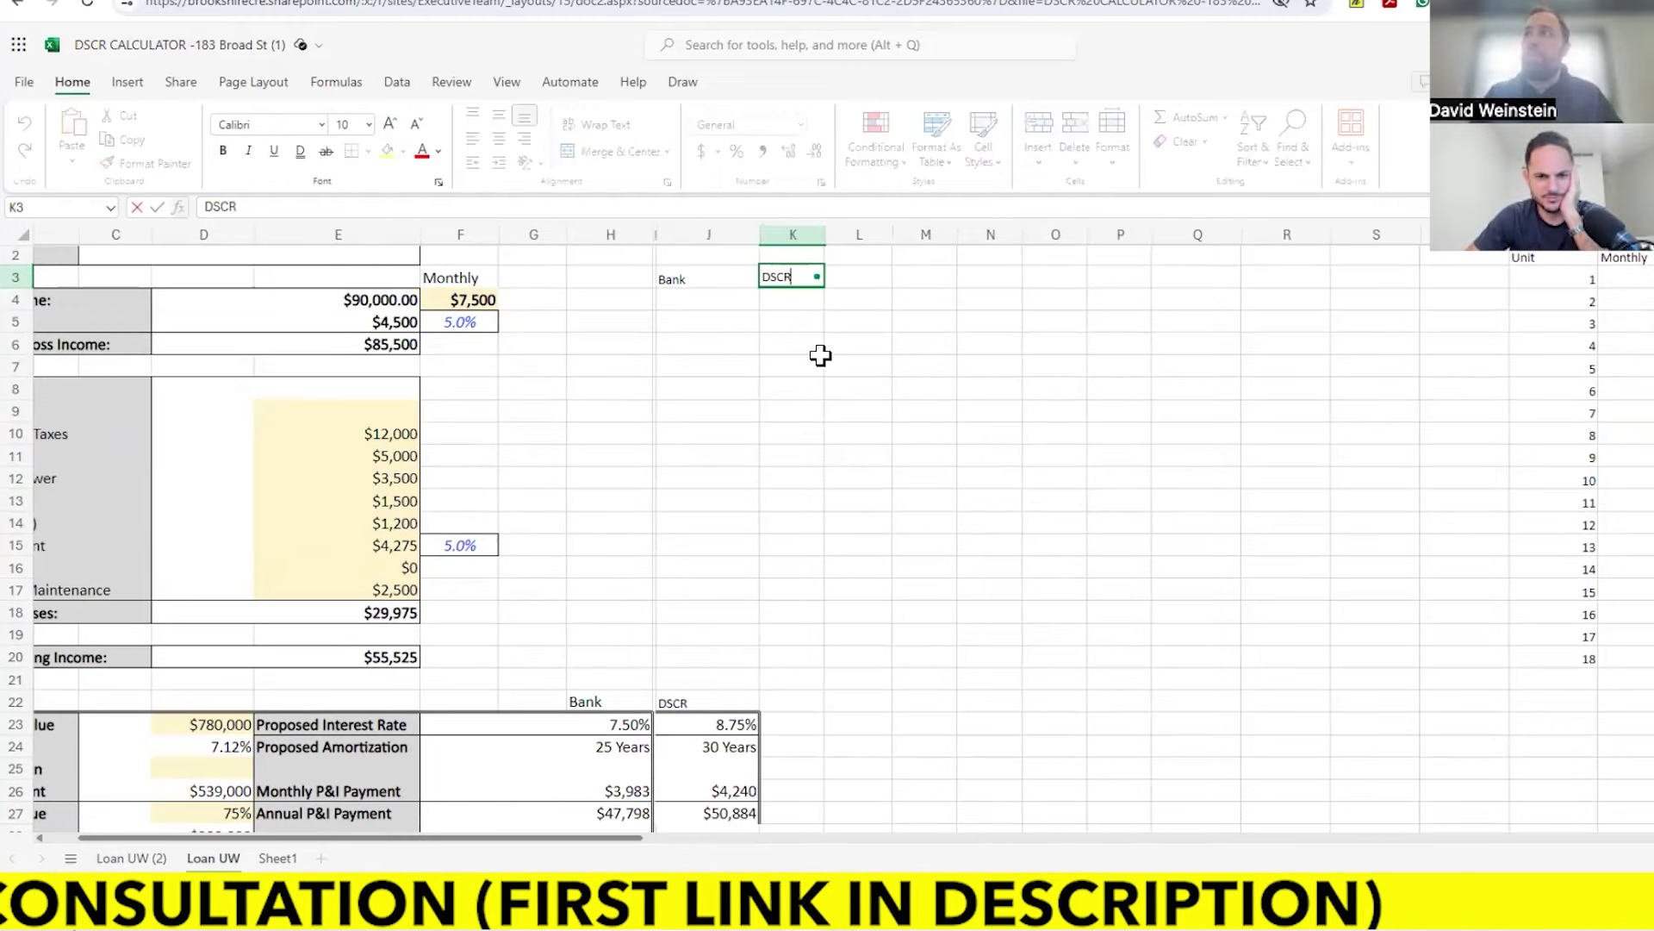
{"action": "left_click", "coordinate": [821, 355]}
Step: Enter "Equals NOI/Debt Service" below the Bank heading and widen column J to fit the text
{"action": "left_click", "coordinate": [720, 304]}
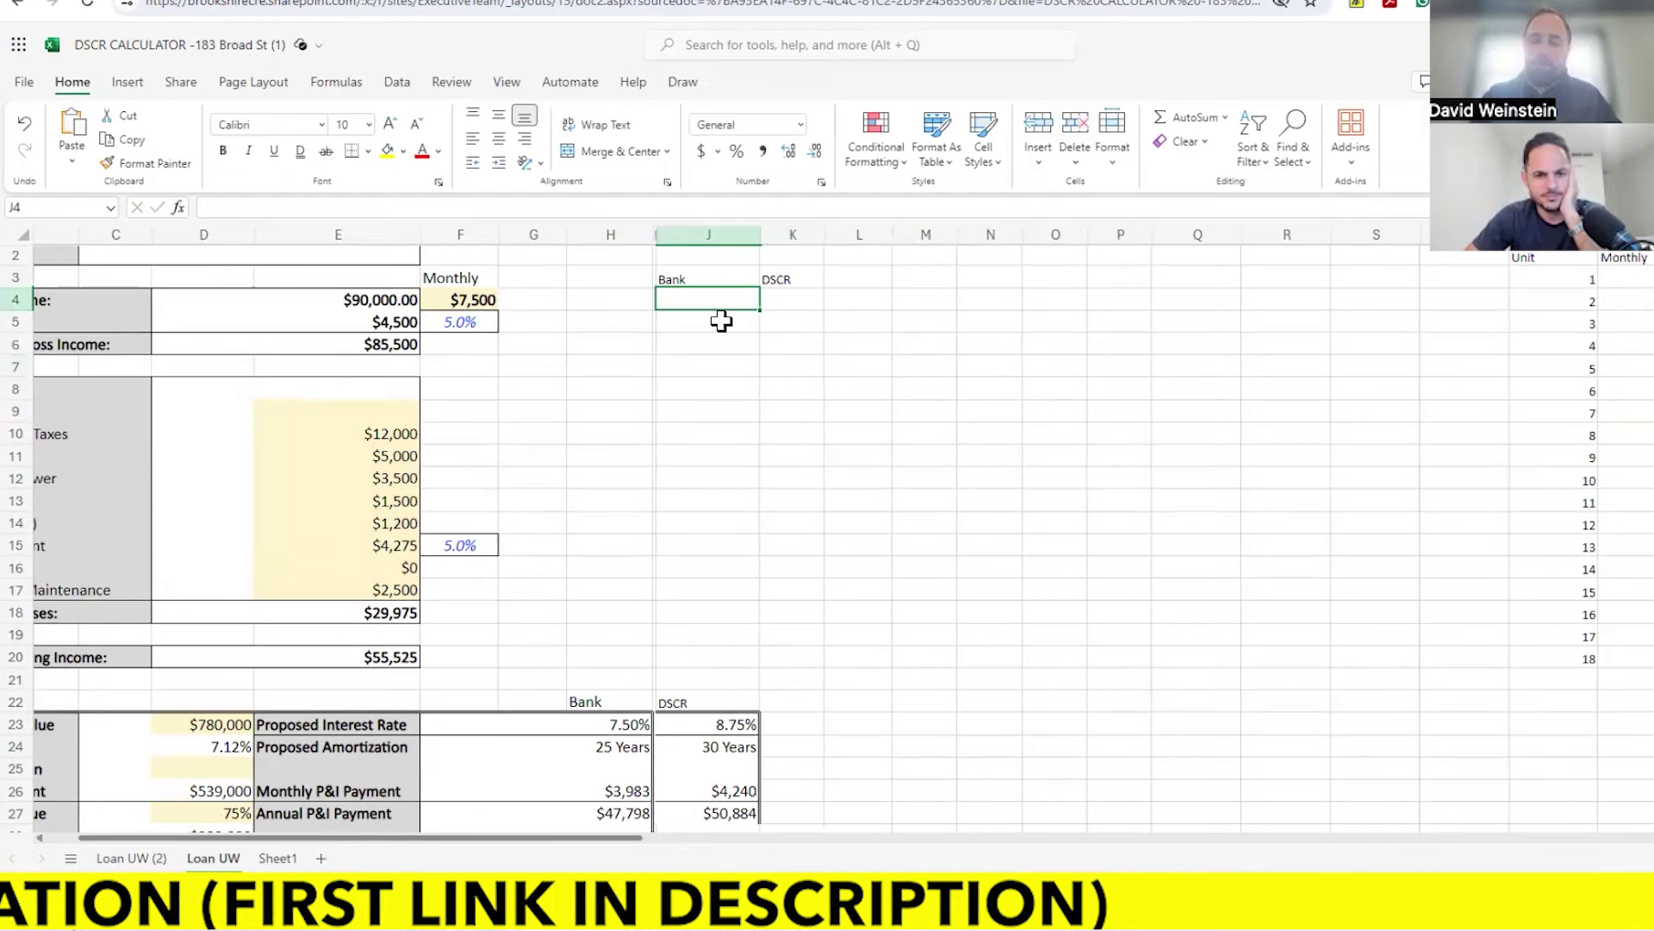
{"action": "type", "text": "Equals"}
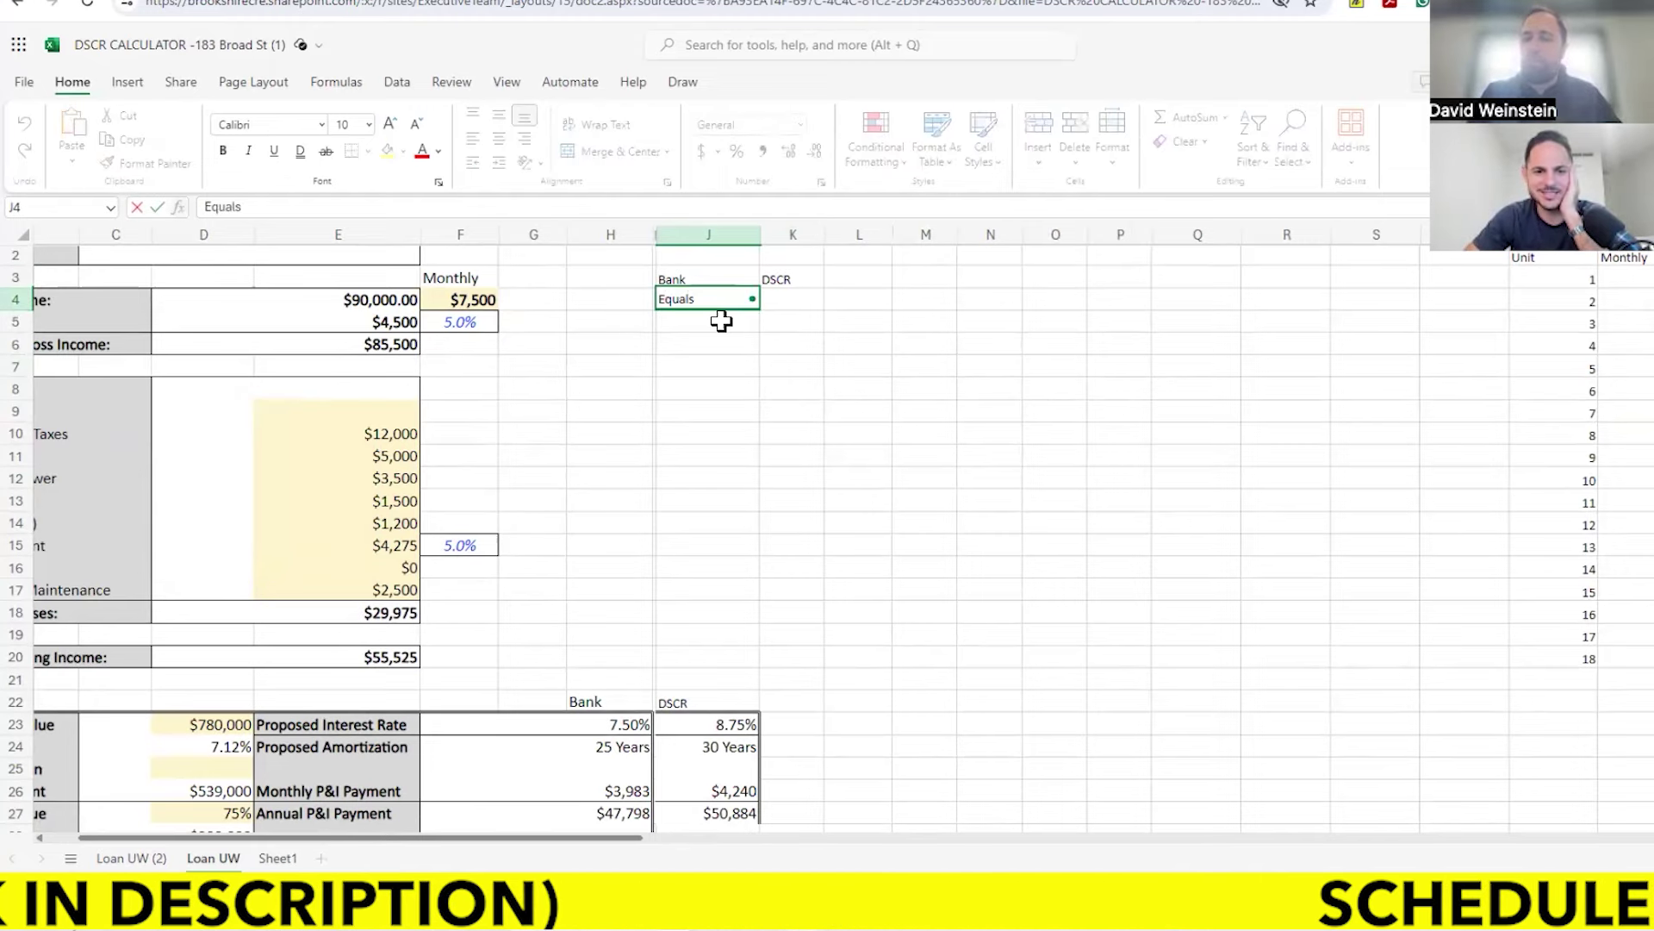
{"action": "type", "text": " noi"}
{"action": "key", "text": "BackSpace"}
{"action": "key", "text": "BackSpace"}
{"action": "key", "text": "BackSpace"}
{"action": "type", "text": "NOI/"}
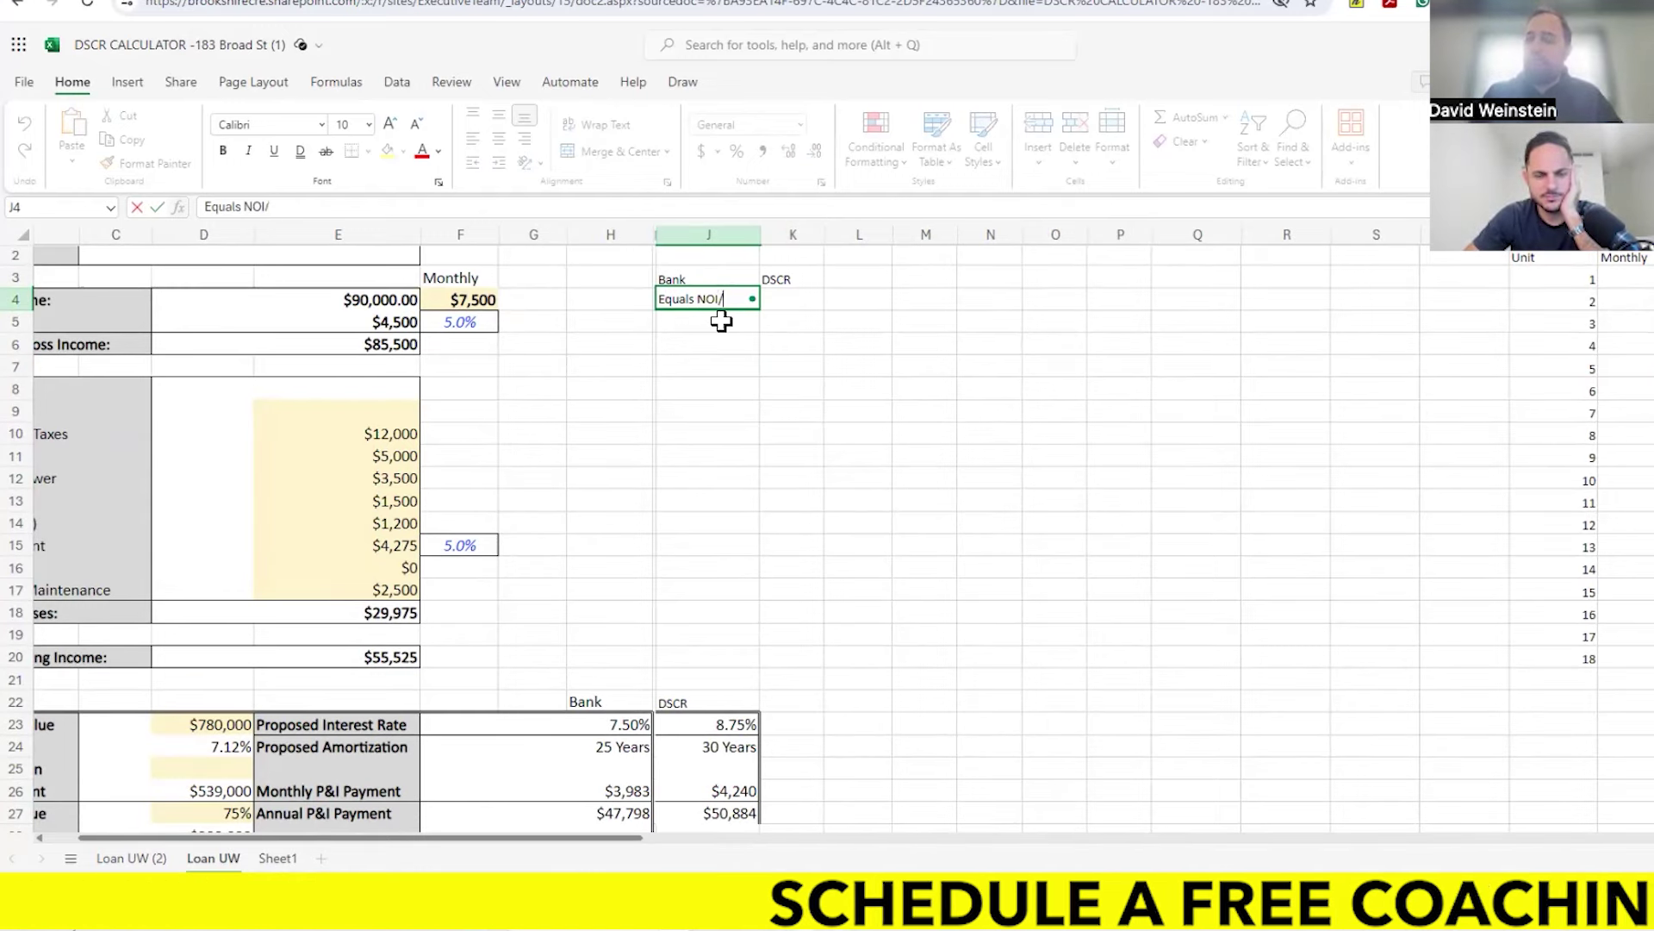
{"action": "type", "text": "Debt S"}
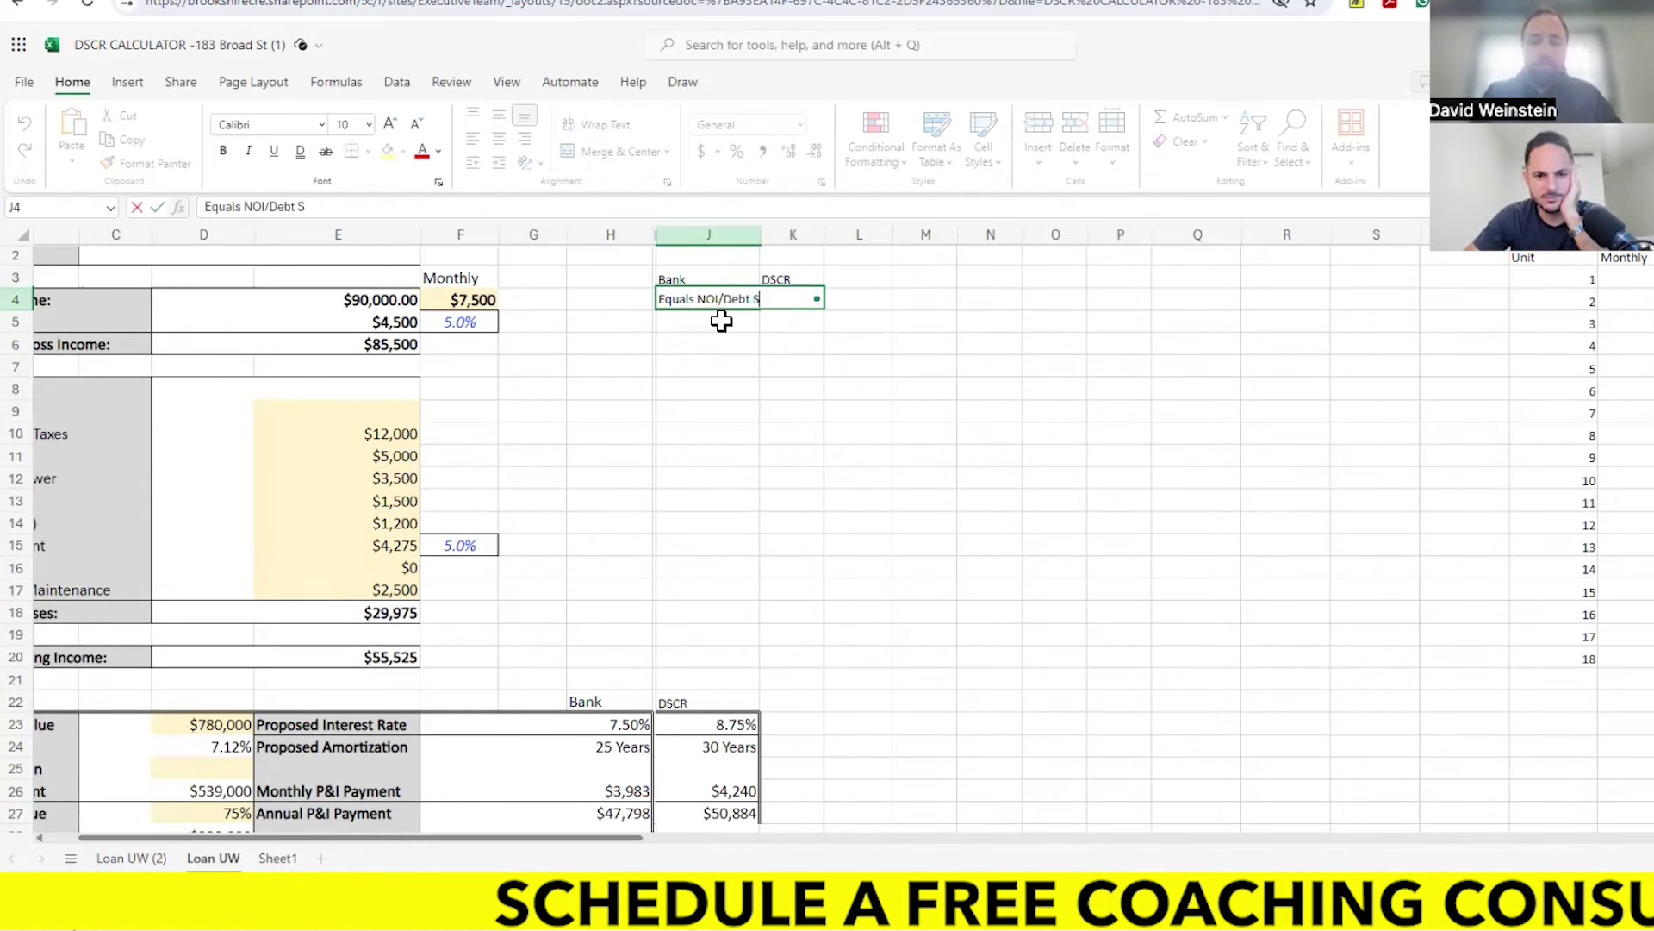
{"action": "type", "text": "ervice"}
{"action": "left_click", "coordinate": [859, 388]}
{"action": "left_click_drag", "start_coordinate": [761, 234], "coordinate": [797, 240]}
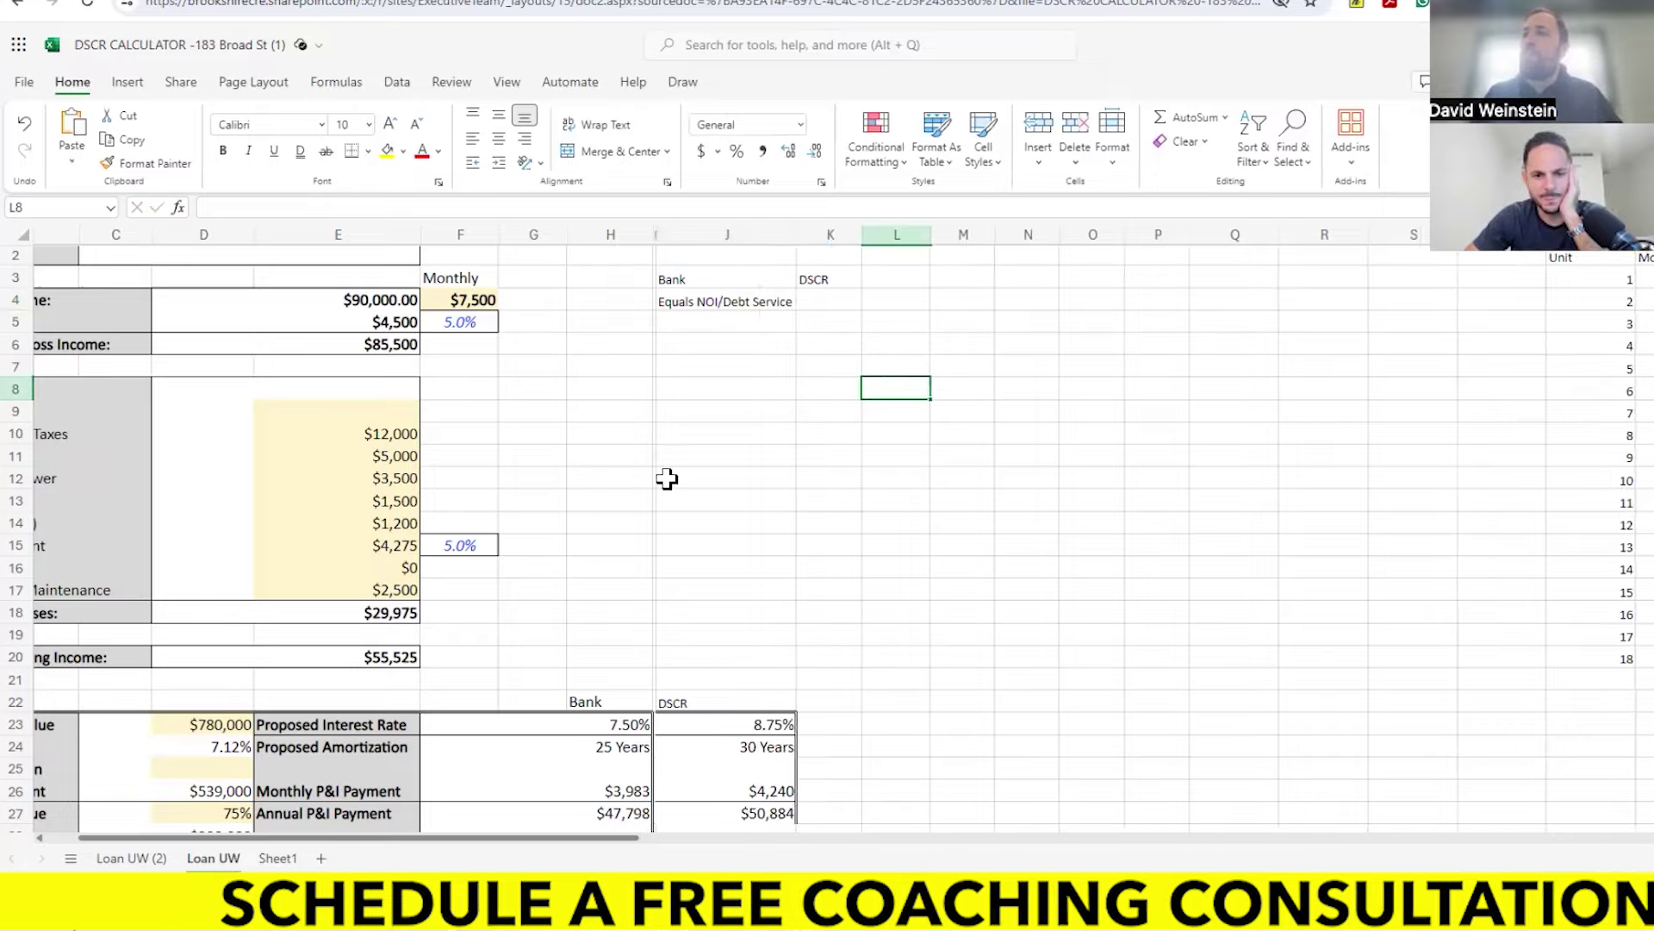
Step: Examine the expense amounts from real estate taxes to repairs and the net operating income formula
{"action": "scroll", "coordinate": [448, 487], "scroll_direction": "down", "scroll_amount": 3}
{"action": "scroll", "coordinate": [370, 410], "scroll_direction": "up", "scroll_amount": 3}
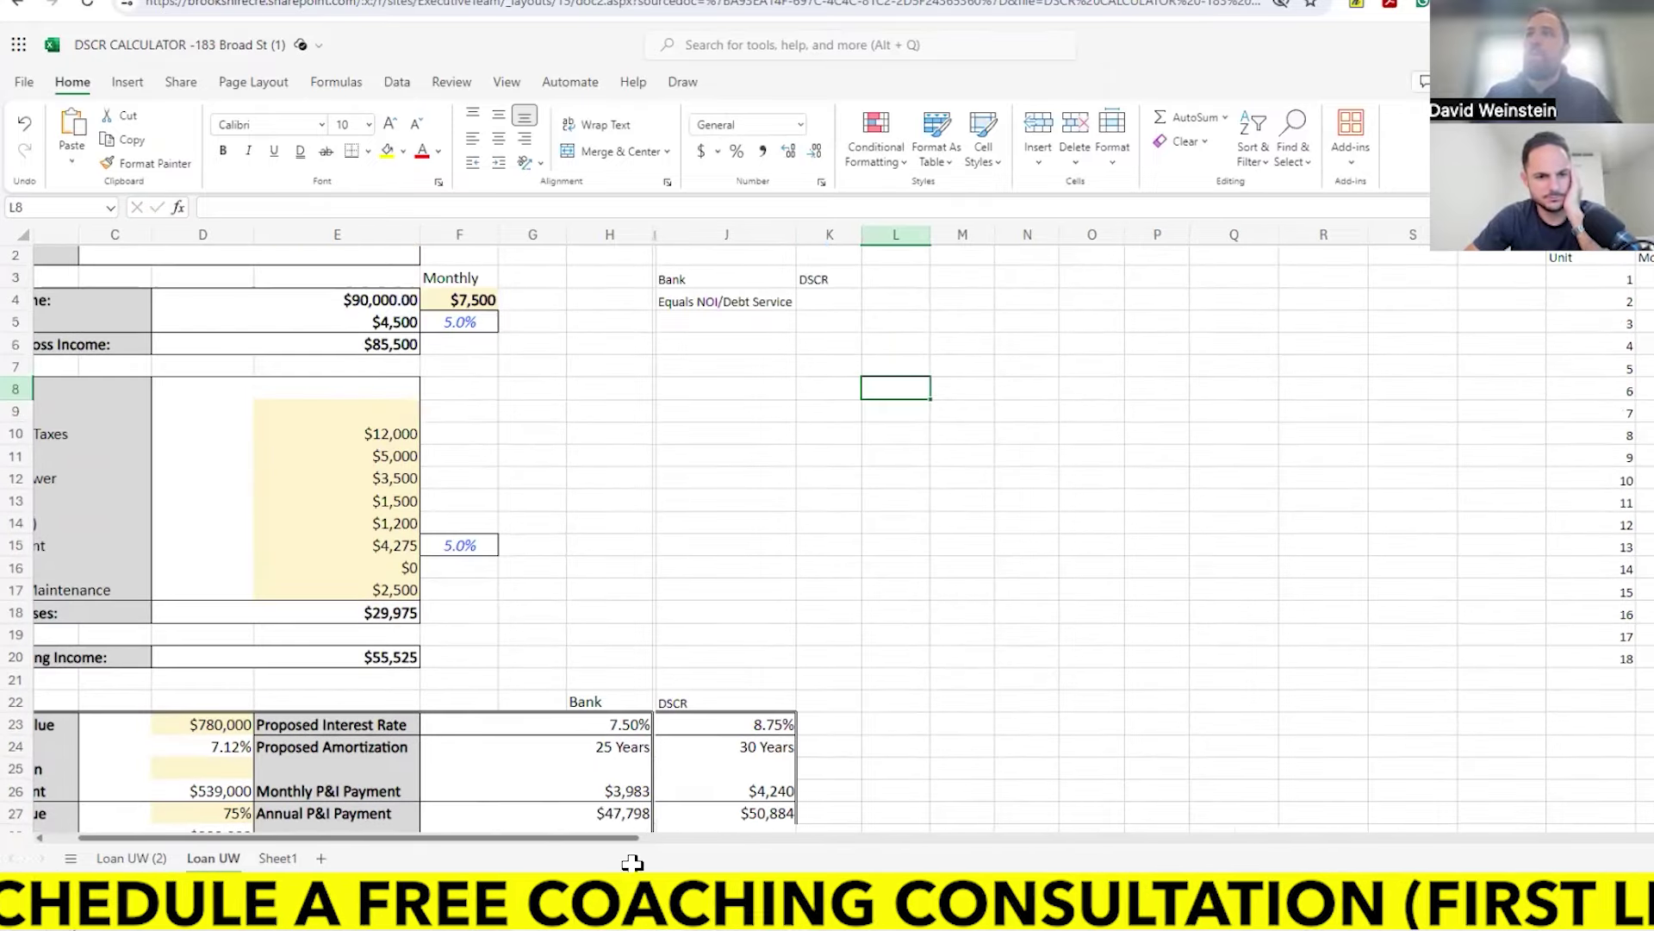
{"action": "left_click_drag", "start_coordinate": [569, 838], "coordinate": [539, 838]}
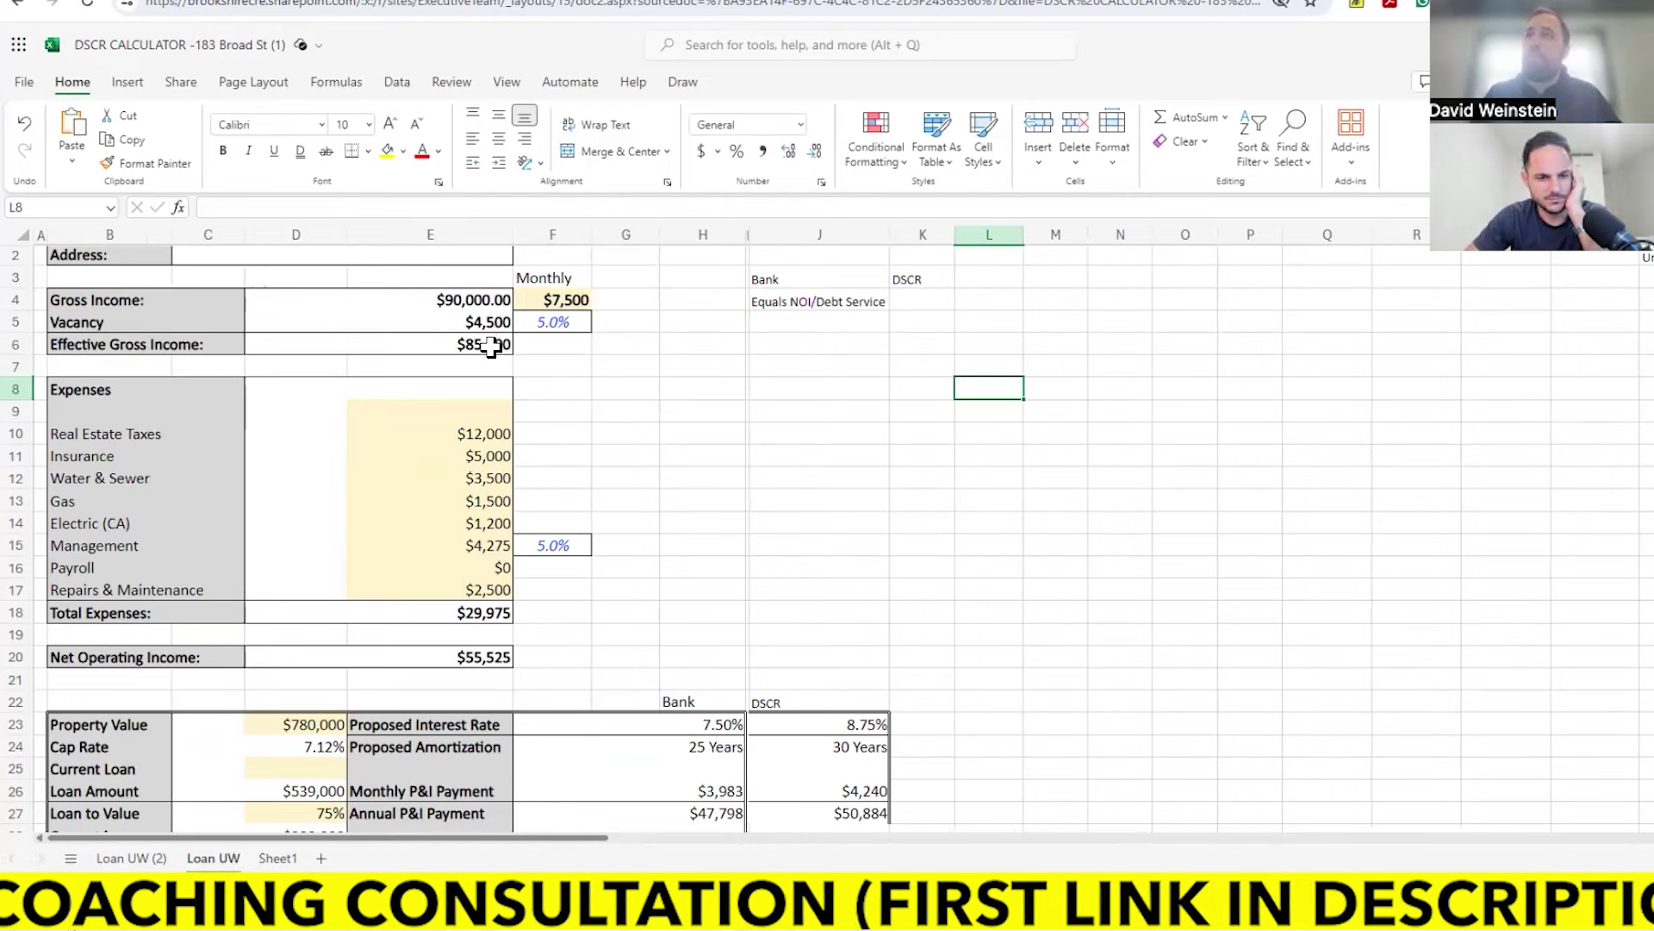
{"action": "left_click_drag", "start_coordinate": [493, 435], "coordinate": [487, 579]}
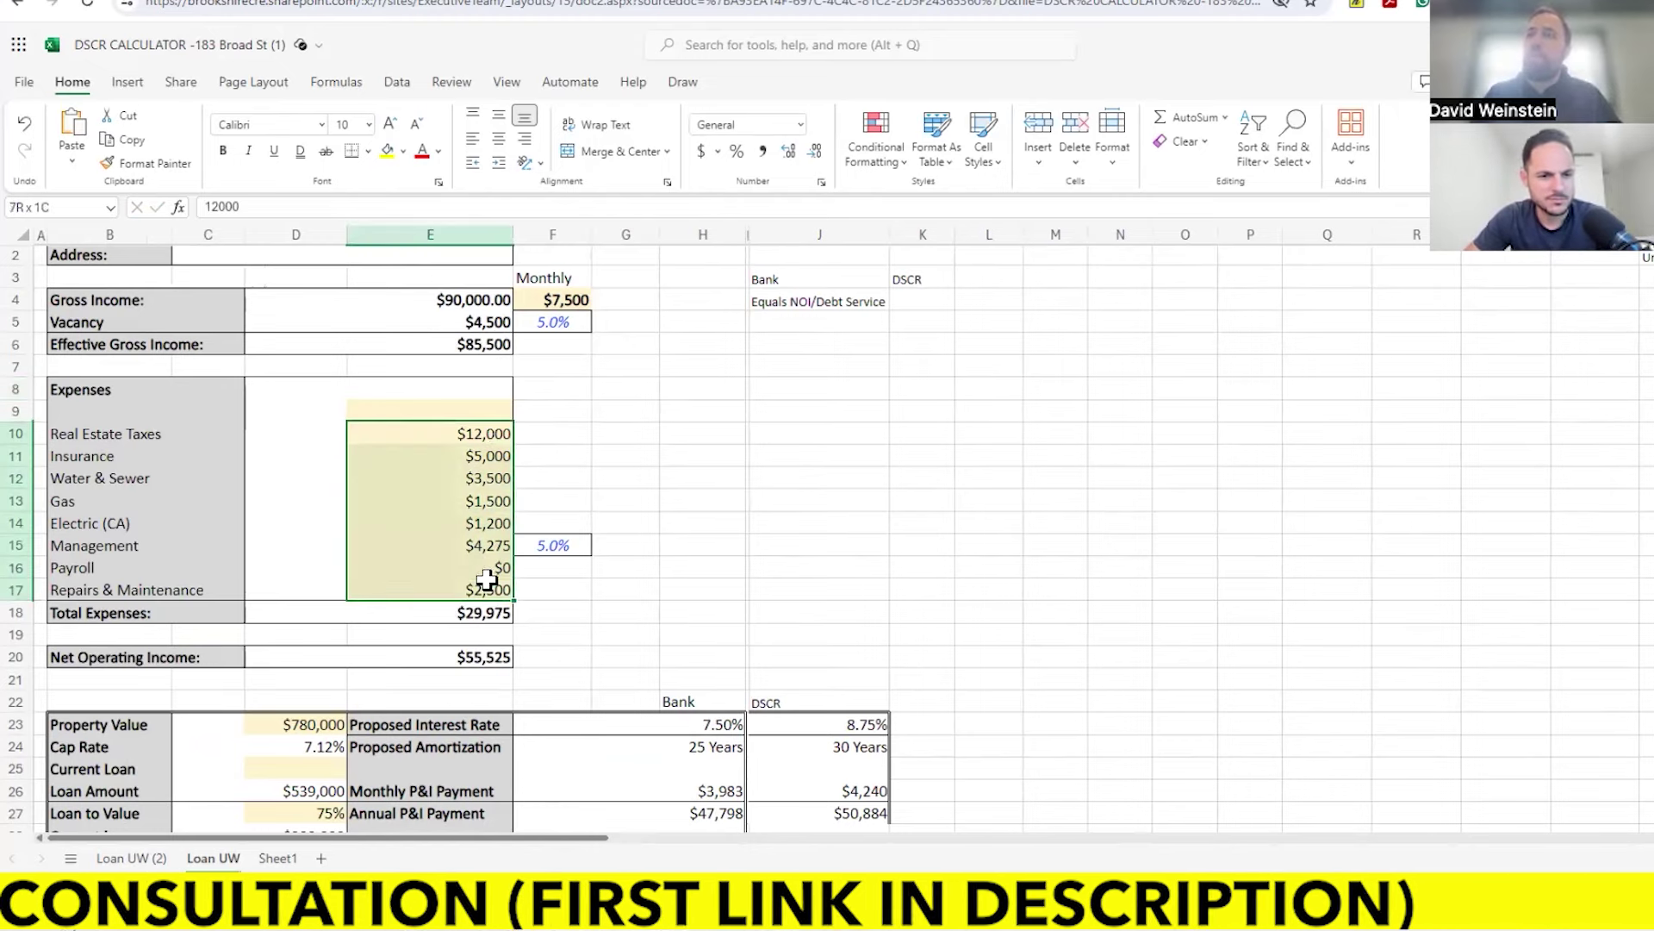
{"action": "left_click", "coordinate": [498, 657]}
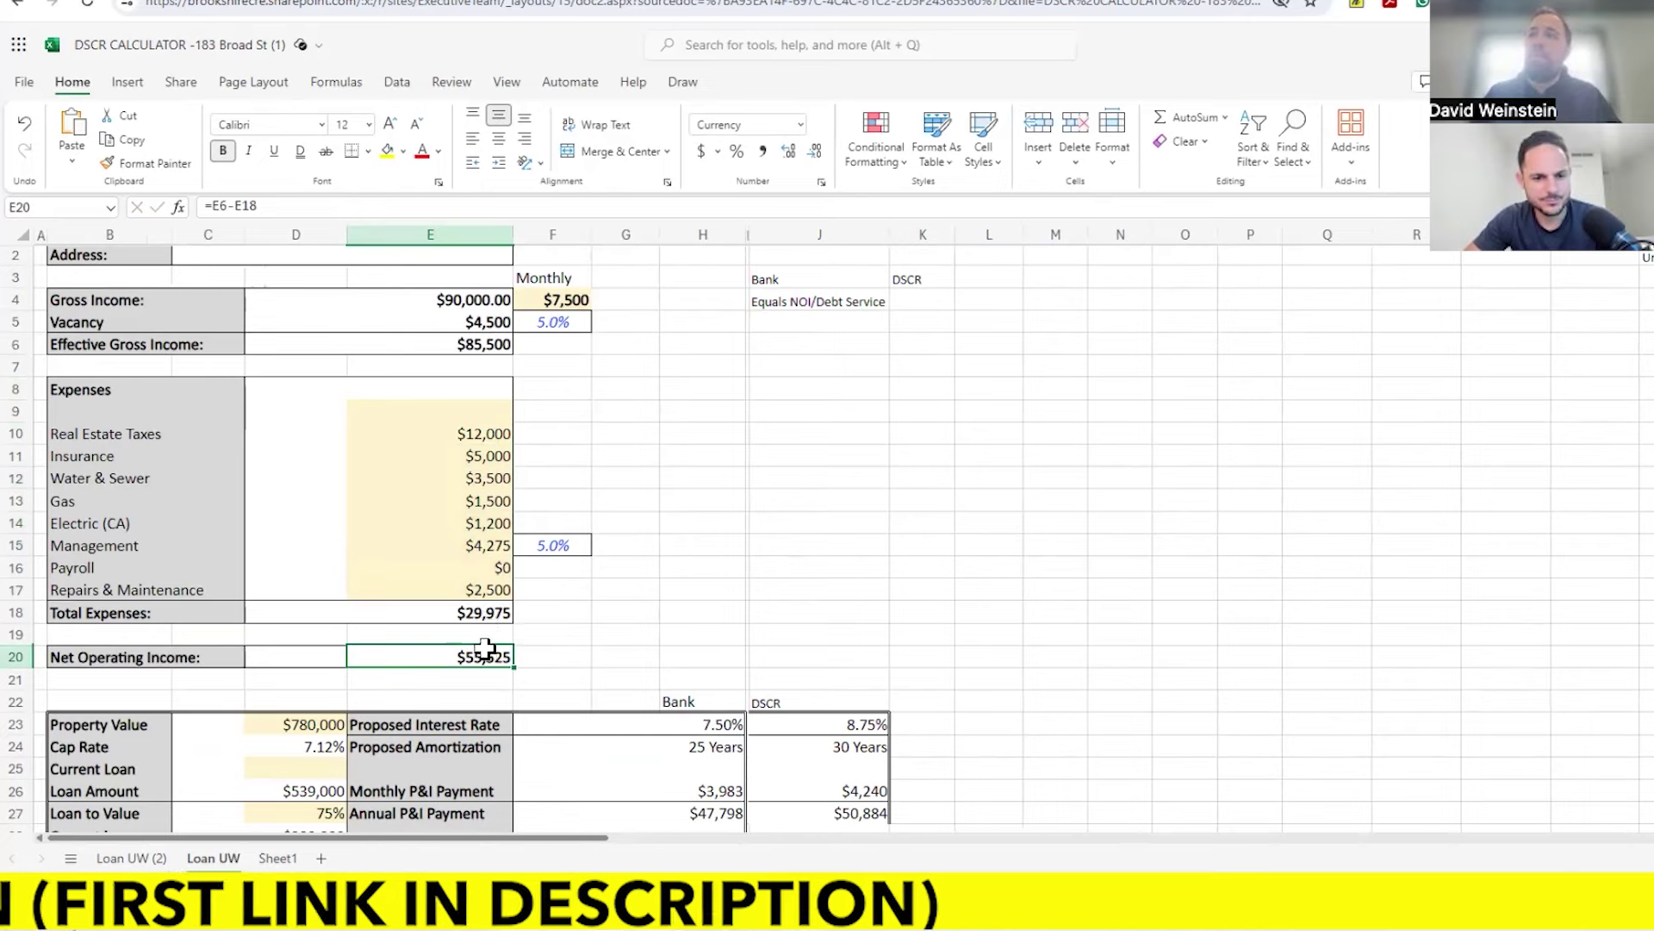
{"action": "scroll", "coordinate": [487, 656], "scroll_direction": "down", "scroll_amount": 2}
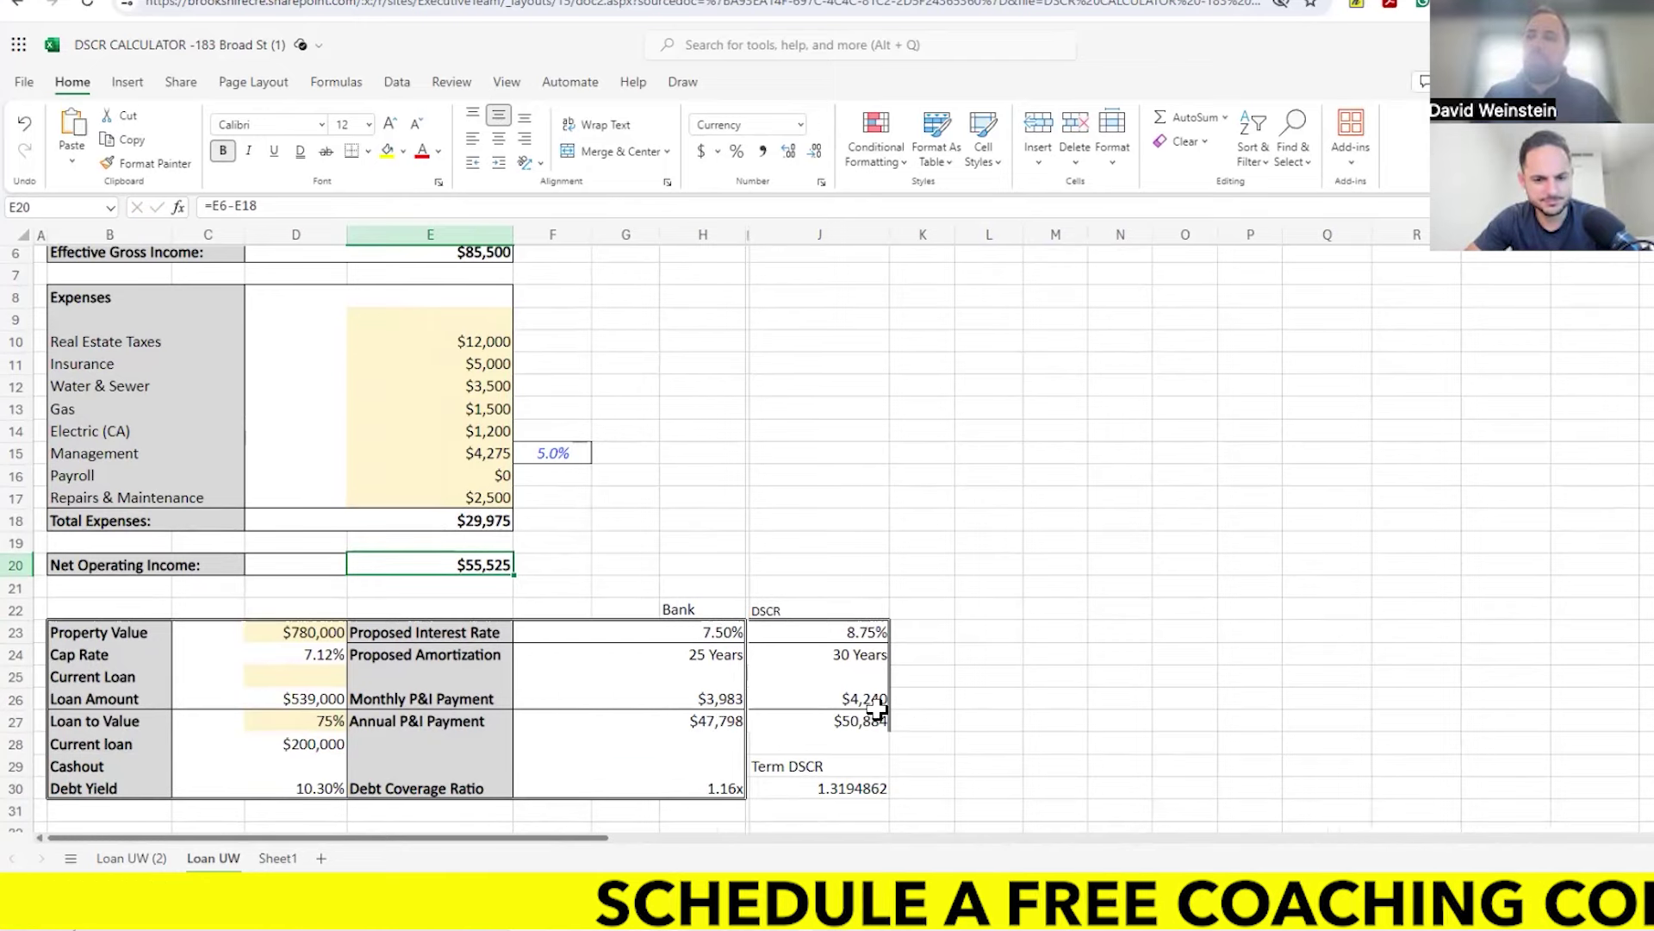
Step: Set the loan to value to 70% and inspect the bank's debt coverage ratio formula
{"action": "left_click", "coordinate": [315, 719]}
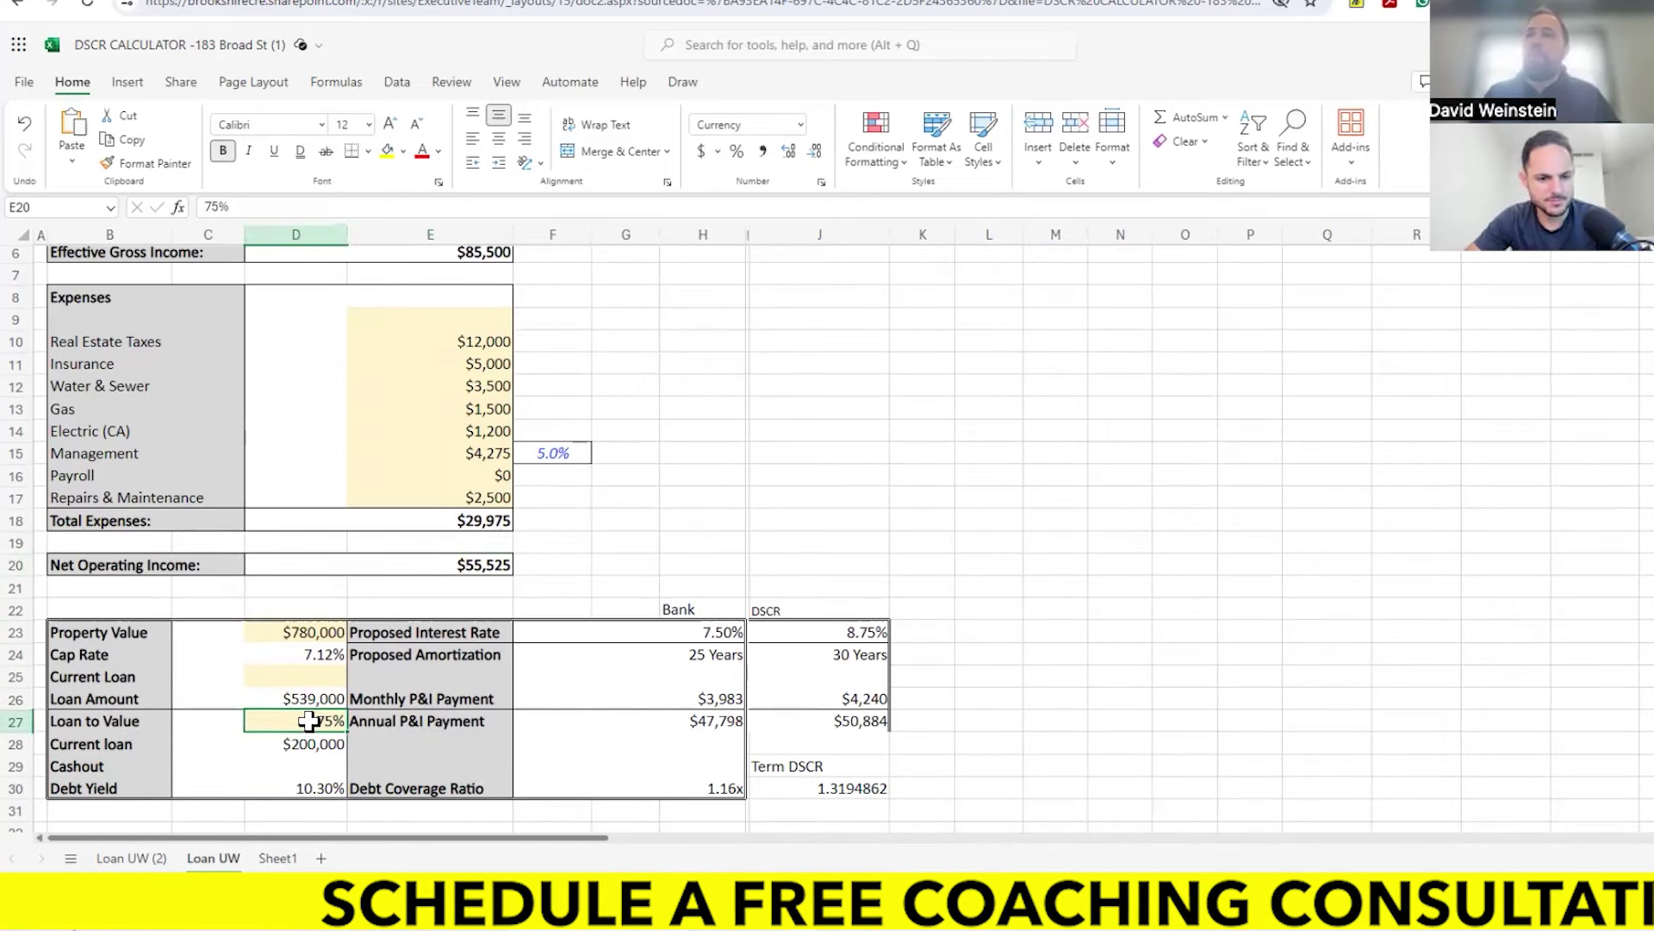
{"action": "type", "text": "70"}
{"action": "left_click", "coordinate": [707, 788]}
{"action": "scroll", "coordinate": [805, 765], "scroll_direction": "down", "scroll_amount": 2}
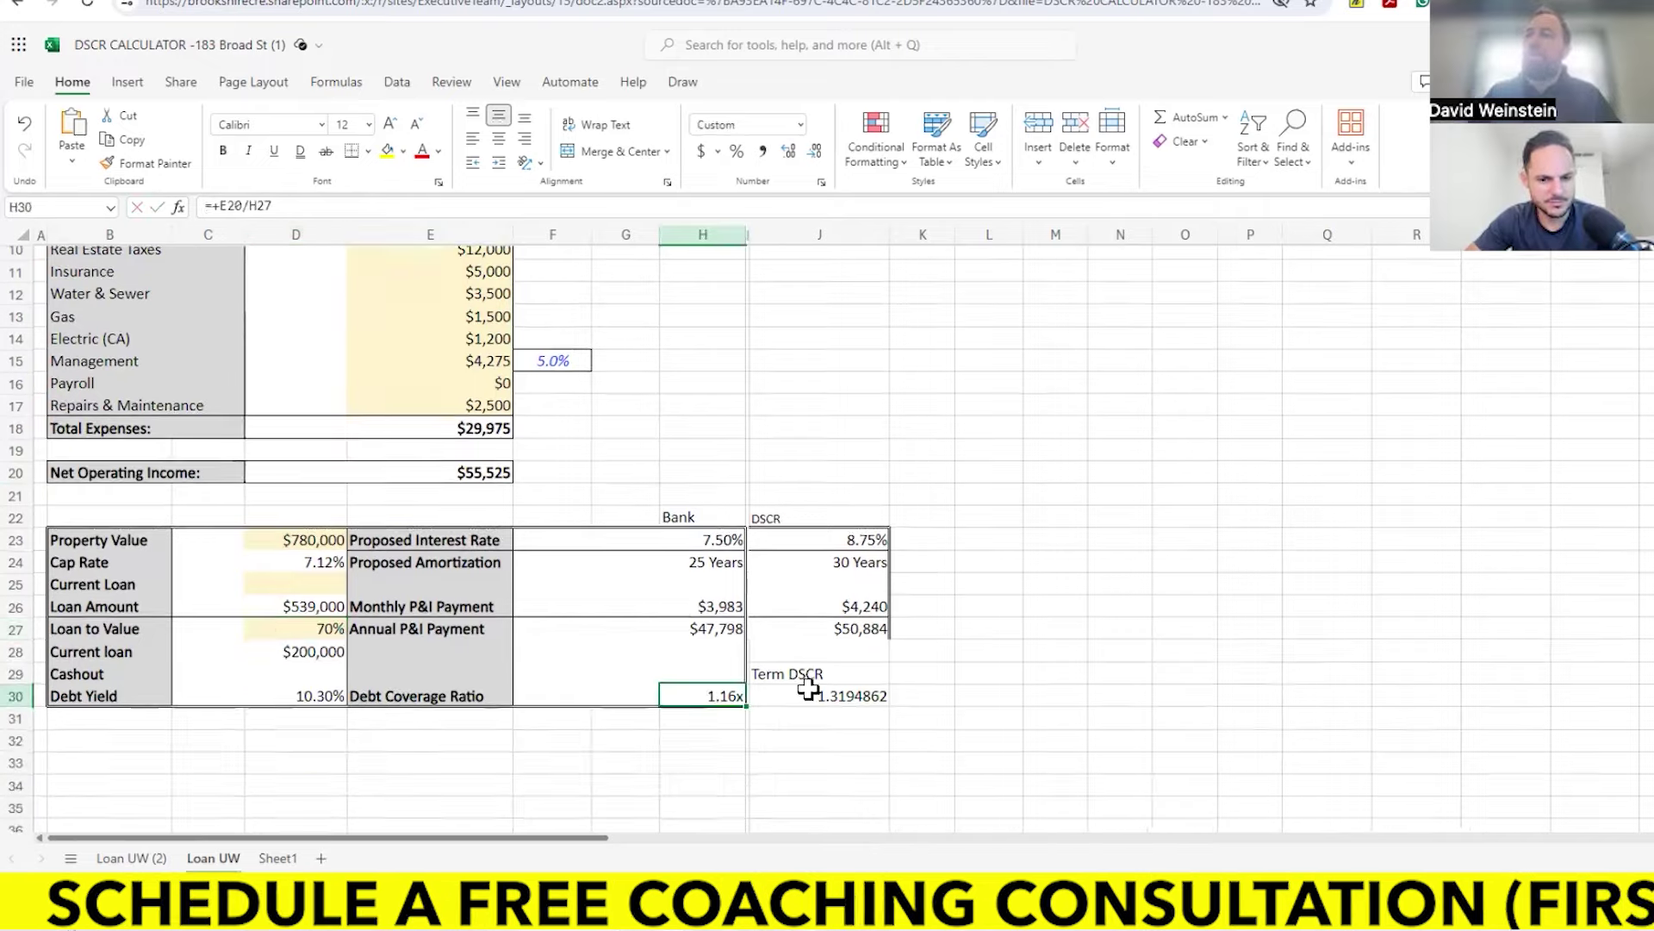
{"action": "scroll", "coordinate": [540, 473], "scroll_direction": "up", "scroll_amount": 3}
{"action": "scroll", "coordinate": [517, 675], "scroll_direction": "down", "scroll_amount": 2}
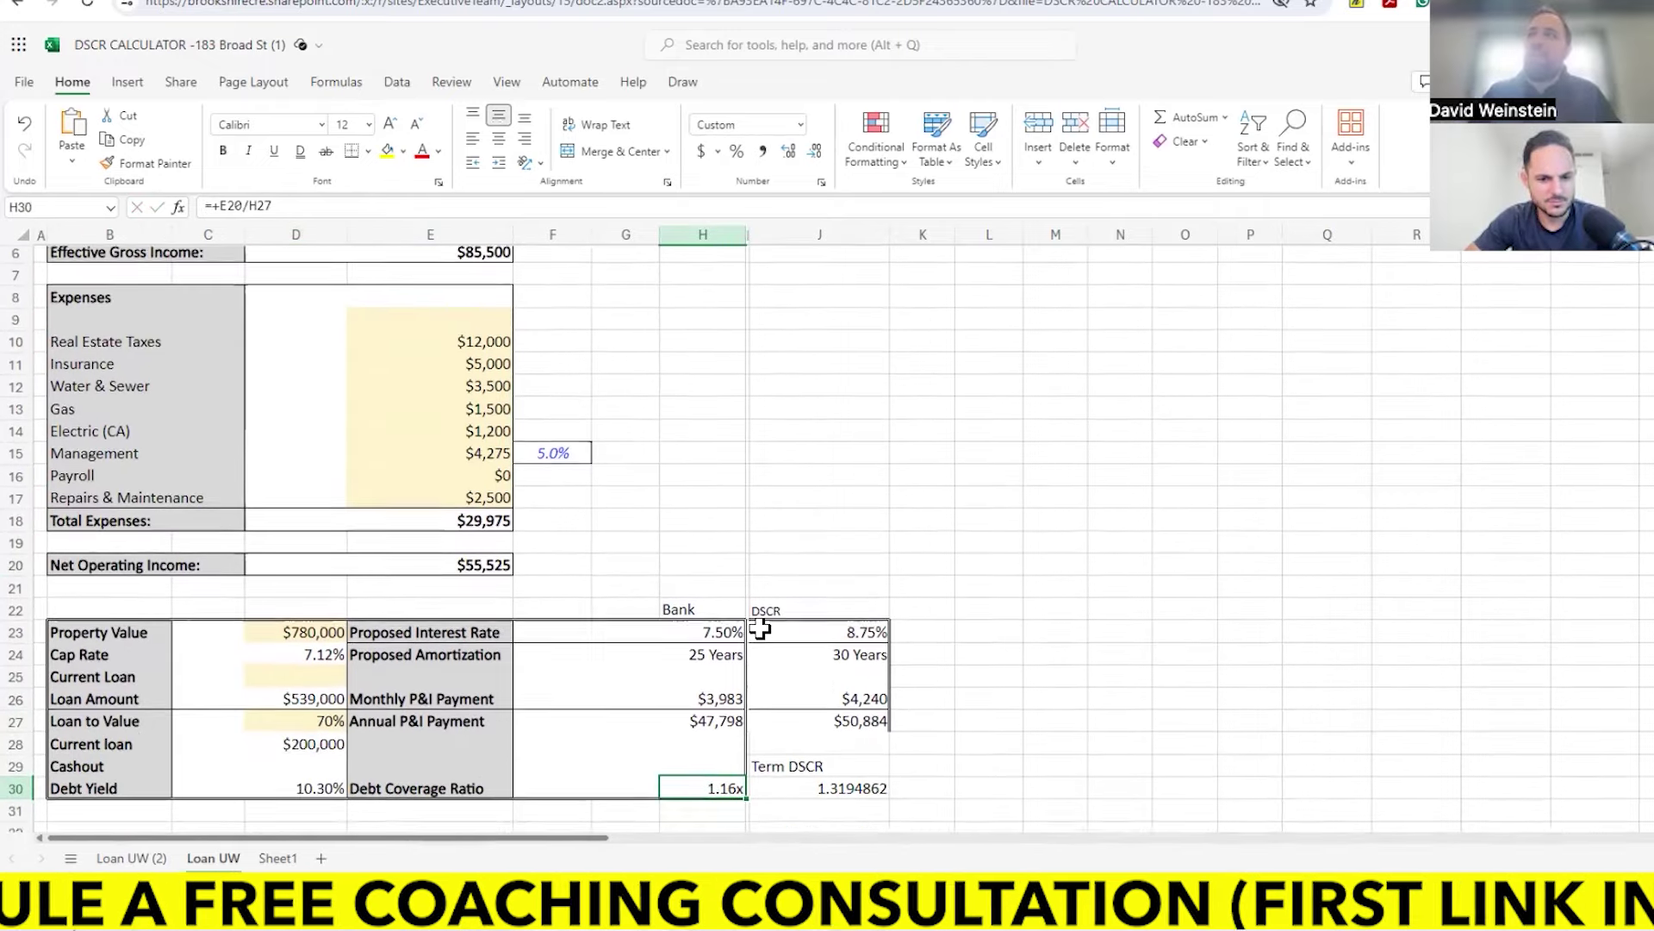
{"action": "scroll", "coordinate": [849, 379], "scroll_direction": "up", "scroll_amount": 2}
Step: Make the Bank and DSCR headings in J3:K3 bold
{"action": "left_click", "coordinate": [919, 326]}
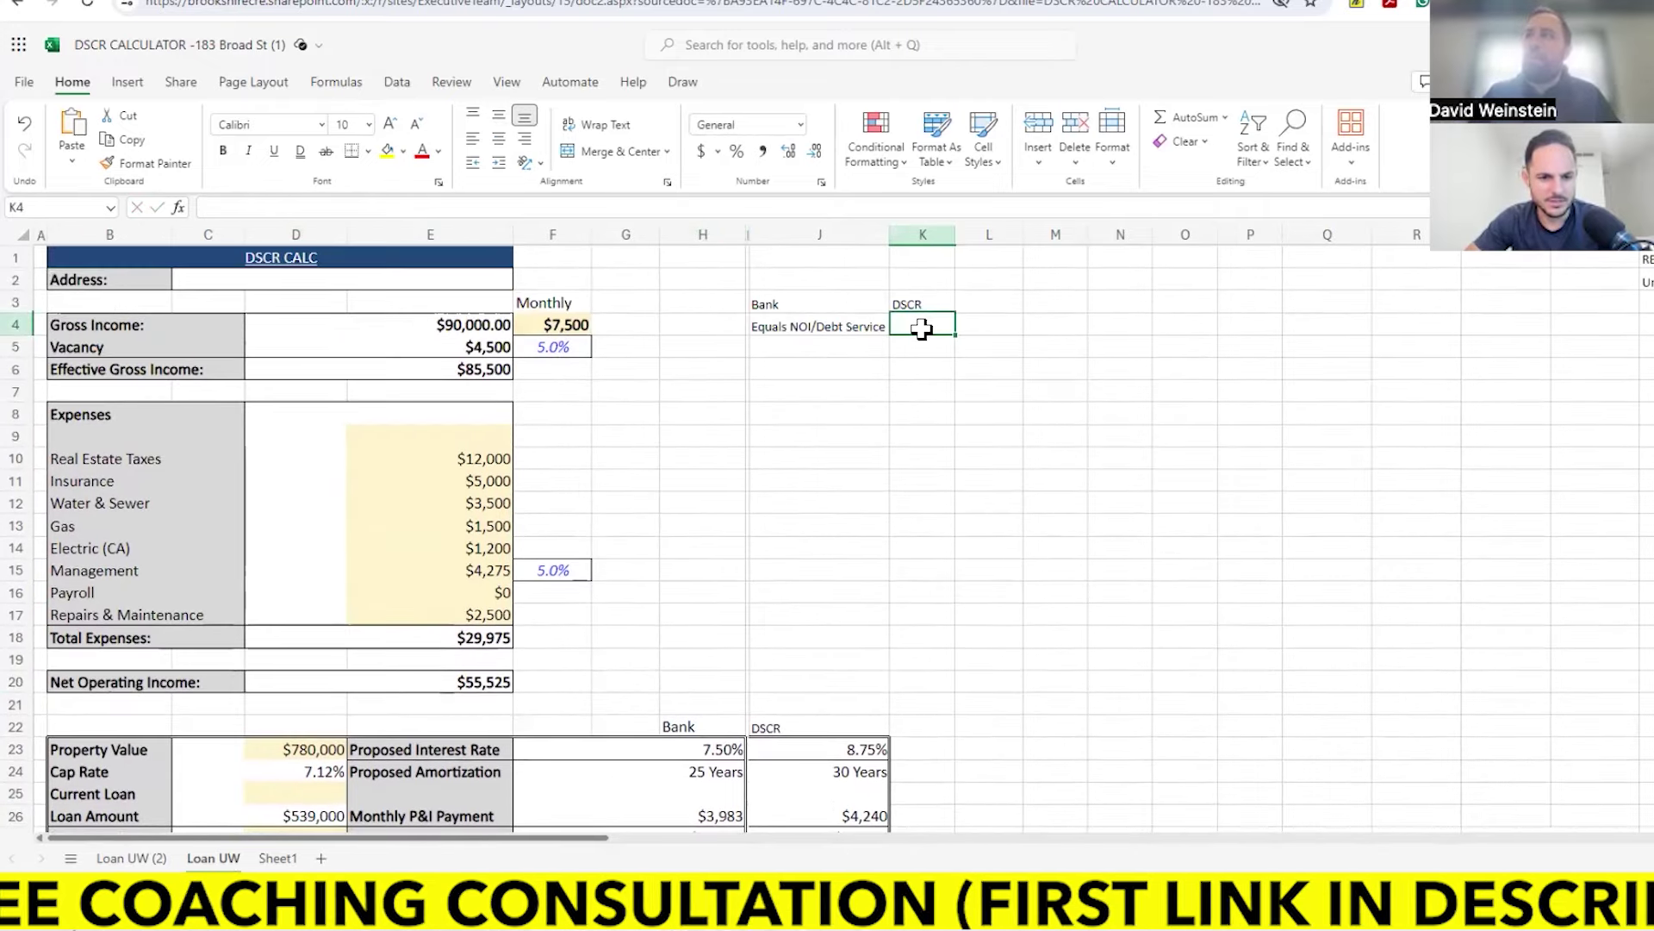
{"action": "left_click_drag", "start_coordinate": [850, 306], "coordinate": [897, 303]}
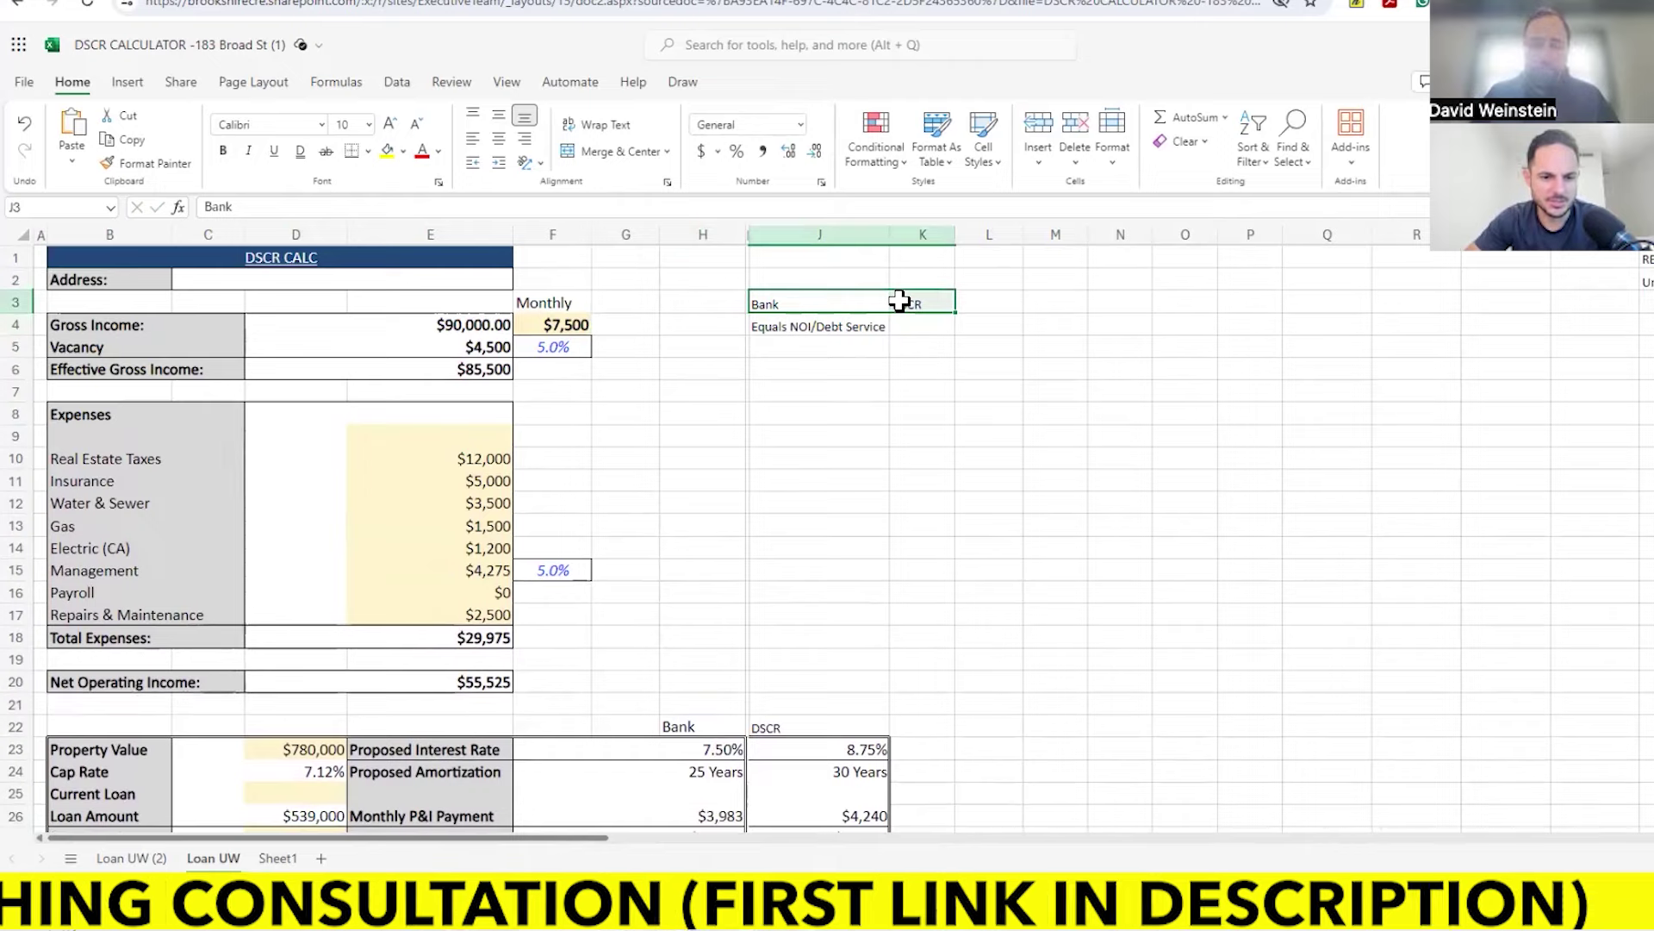
{"action": "left_click", "coordinate": [831, 548]}
Step: Compare the bank's debt coverage ratio with the loan terms and annual payments in the lower table
{"action": "scroll", "coordinate": [591, 669], "scroll_direction": "down", "scroll_amount": 3}
{"action": "scroll", "coordinate": [565, 691], "scroll_direction": "up", "scroll_amount": 3}
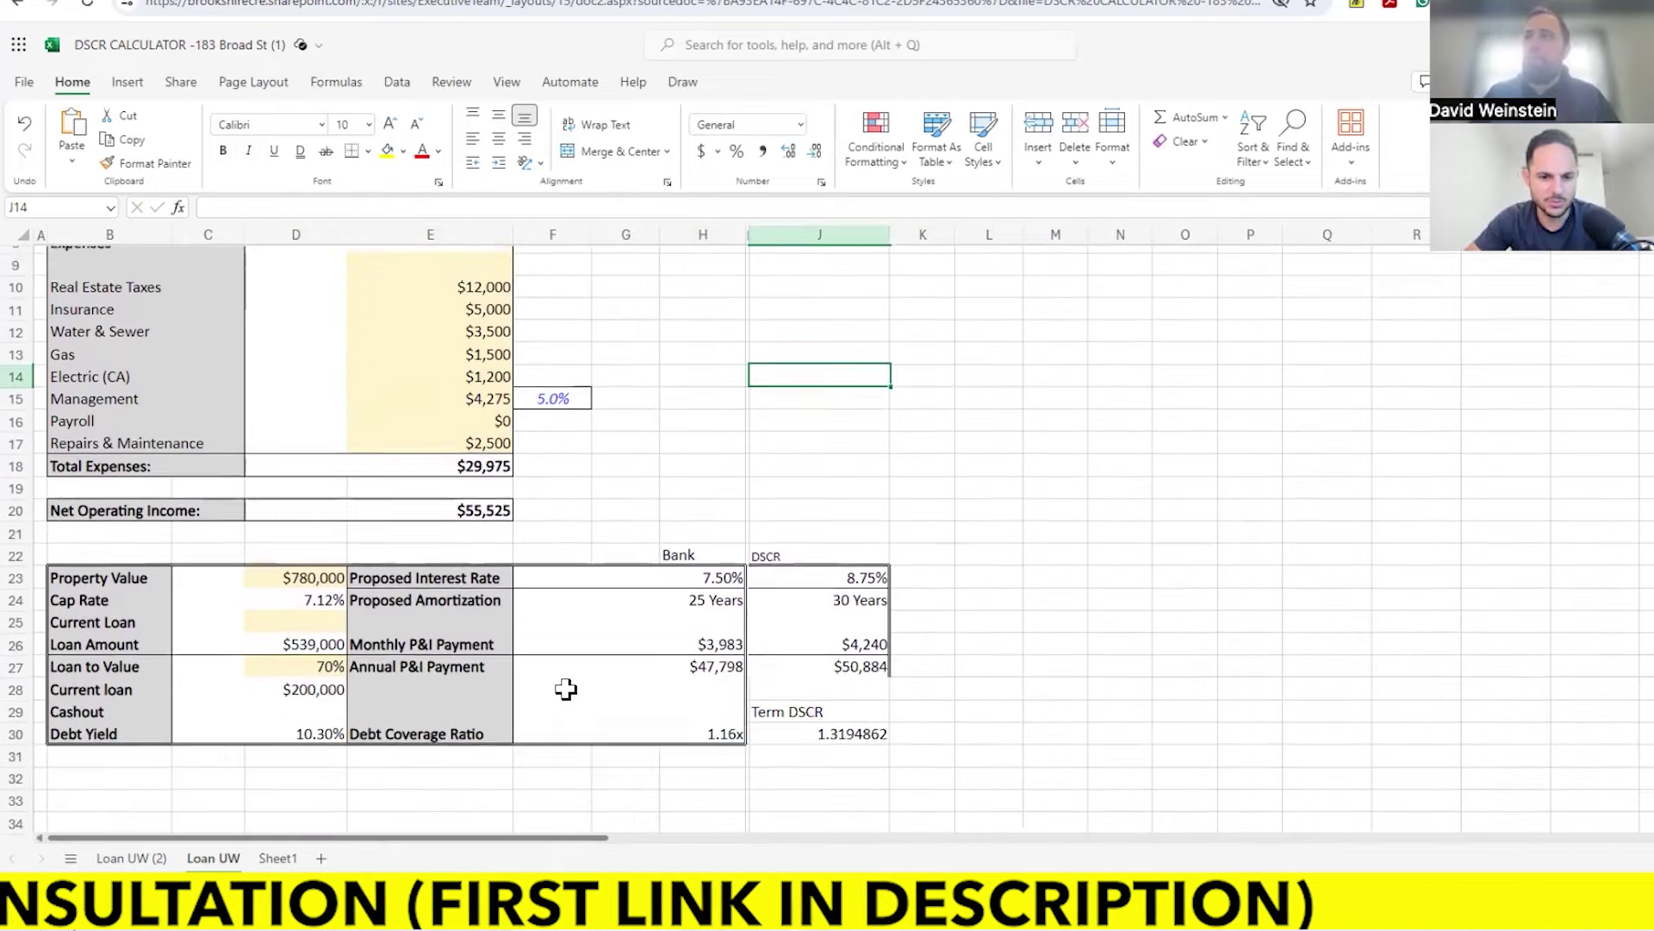
{"action": "scroll", "coordinate": [380, 743], "scroll_direction": "down", "scroll_amount": 1}
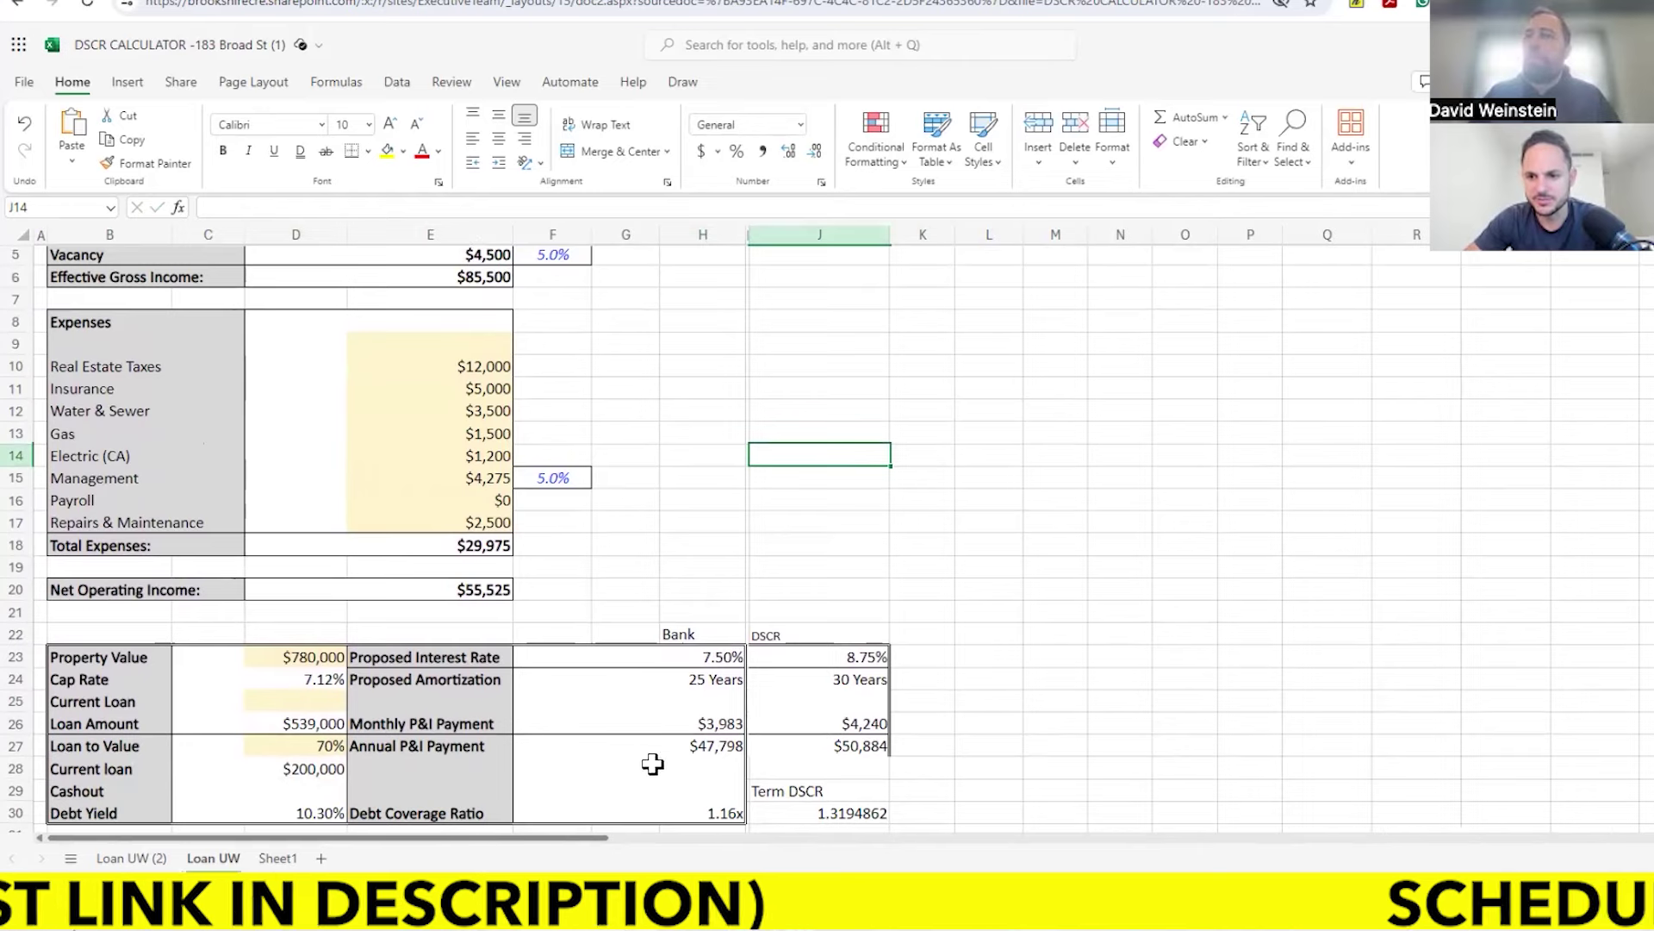
{"action": "left_click", "coordinate": [722, 813]}
{"action": "scroll", "coordinate": [695, 679], "scroll_direction": "up", "scroll_amount": 1}
{"action": "scroll", "coordinate": [690, 680], "scroll_direction": "down", "scroll_amount": 3}
{"action": "scroll", "coordinate": [535, 713], "scroll_direction": "up", "scroll_amount": 3}
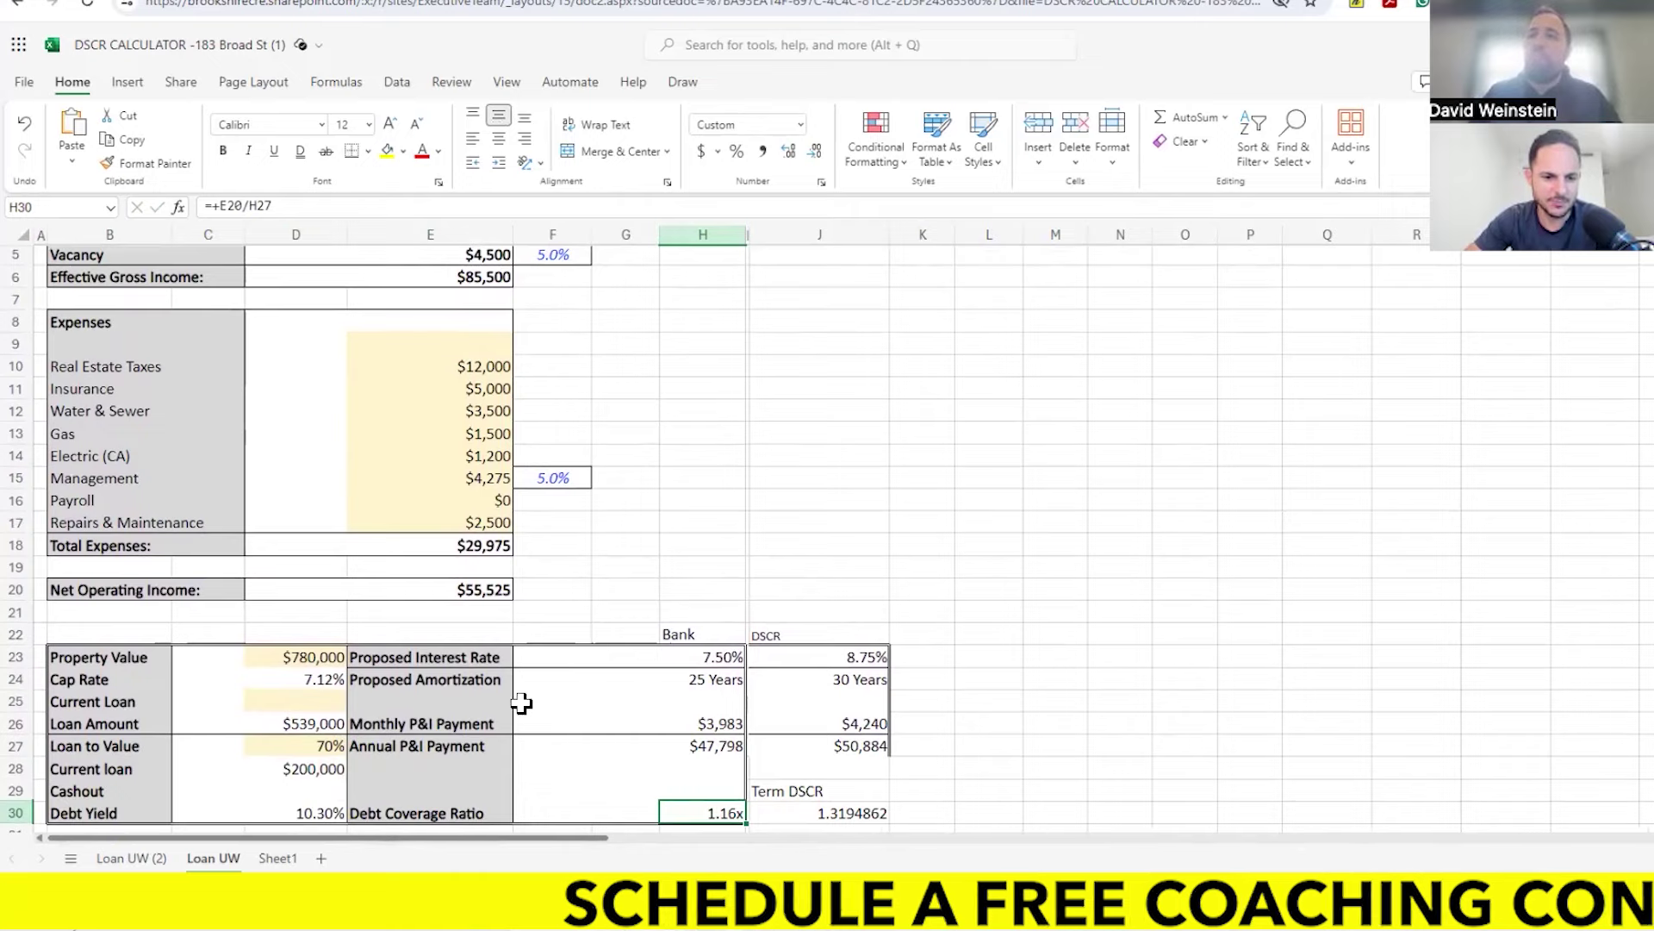
Step: Enter "Gross Income/ PITI" below the bold DSCR heading and widen column K to fit the text
{"action": "scroll", "coordinate": [528, 719], "scroll_direction": "up", "scroll_amount": 2}
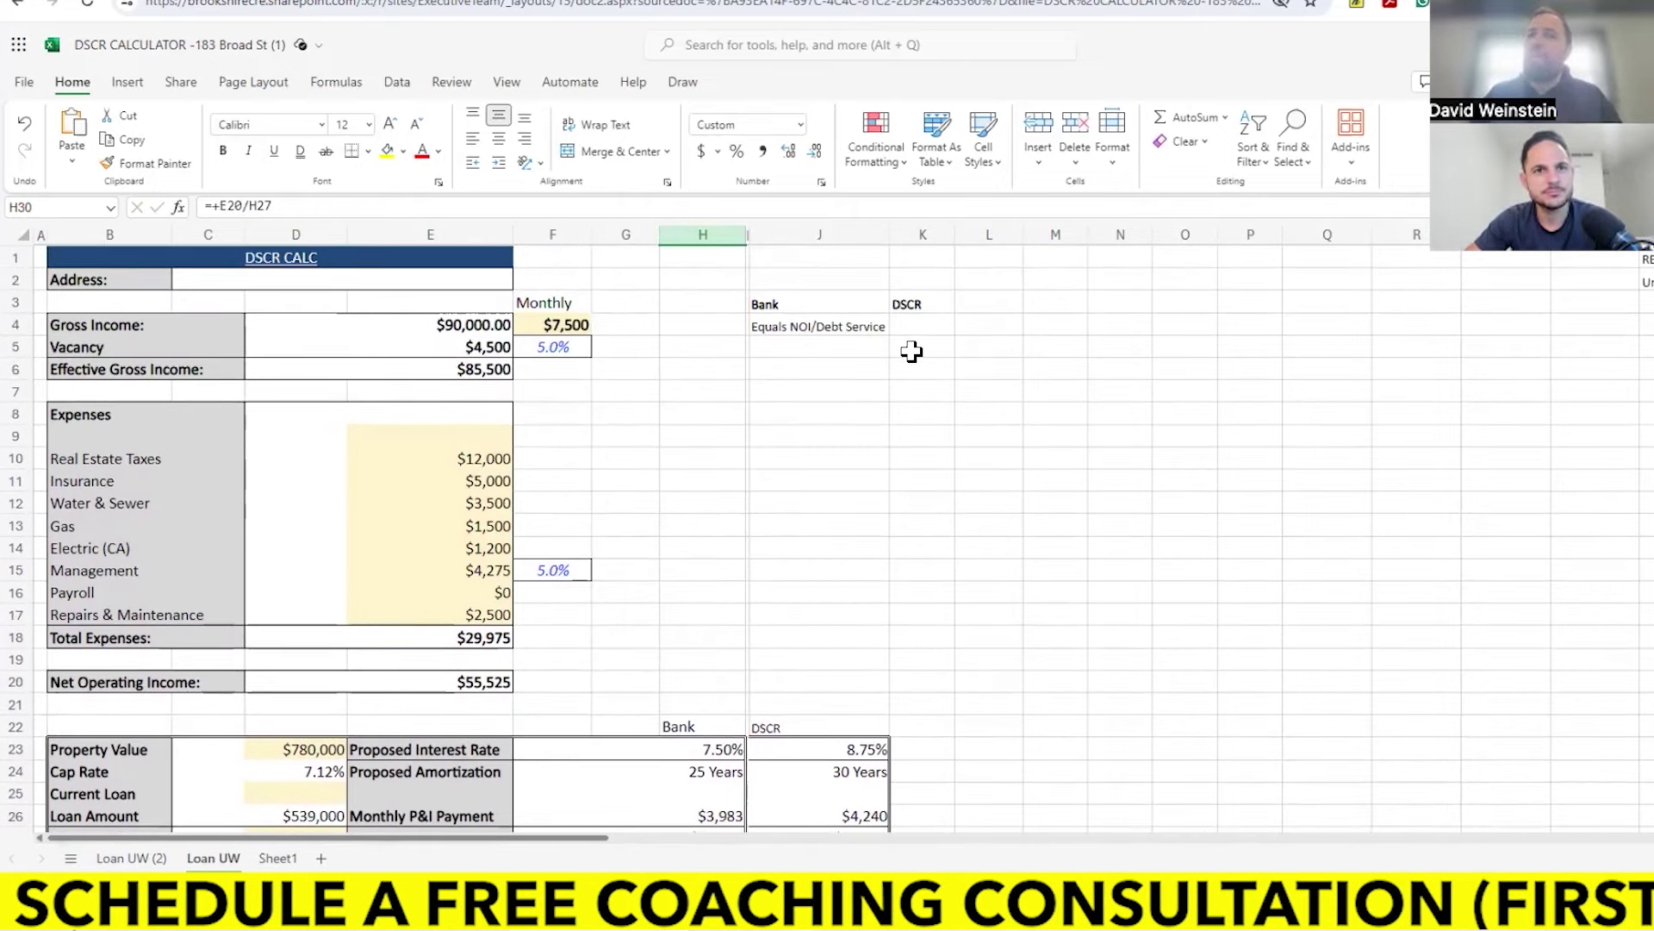
{"action": "left_click", "coordinate": [930, 327]}
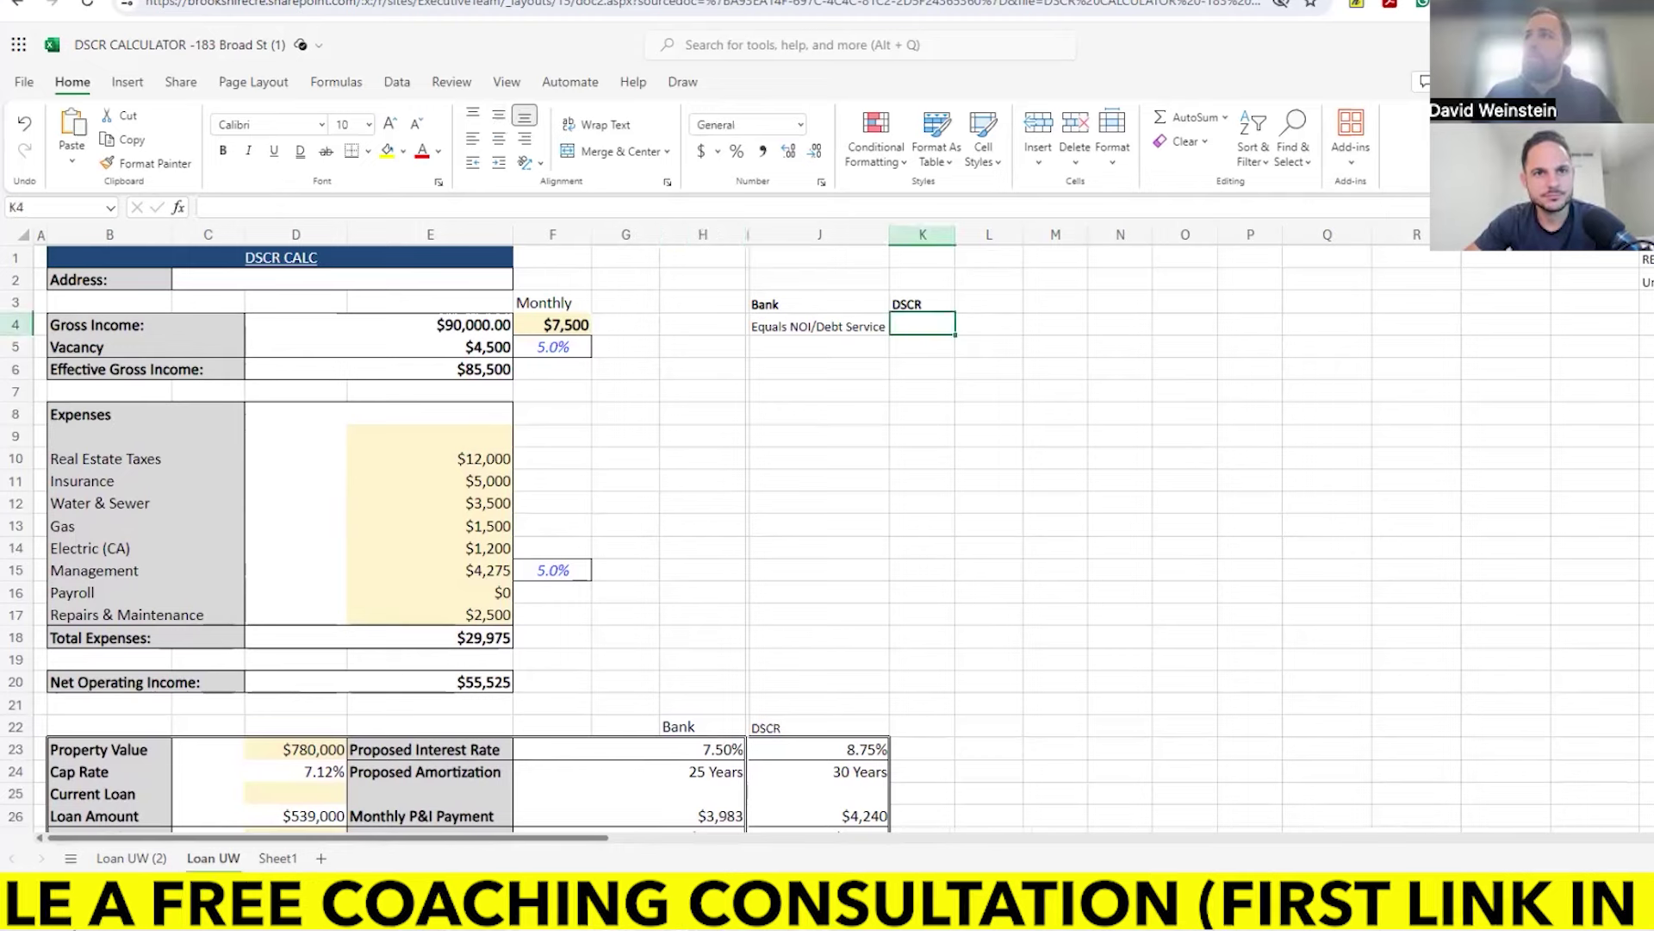
{"action": "type", "text": "Gross Income/"}
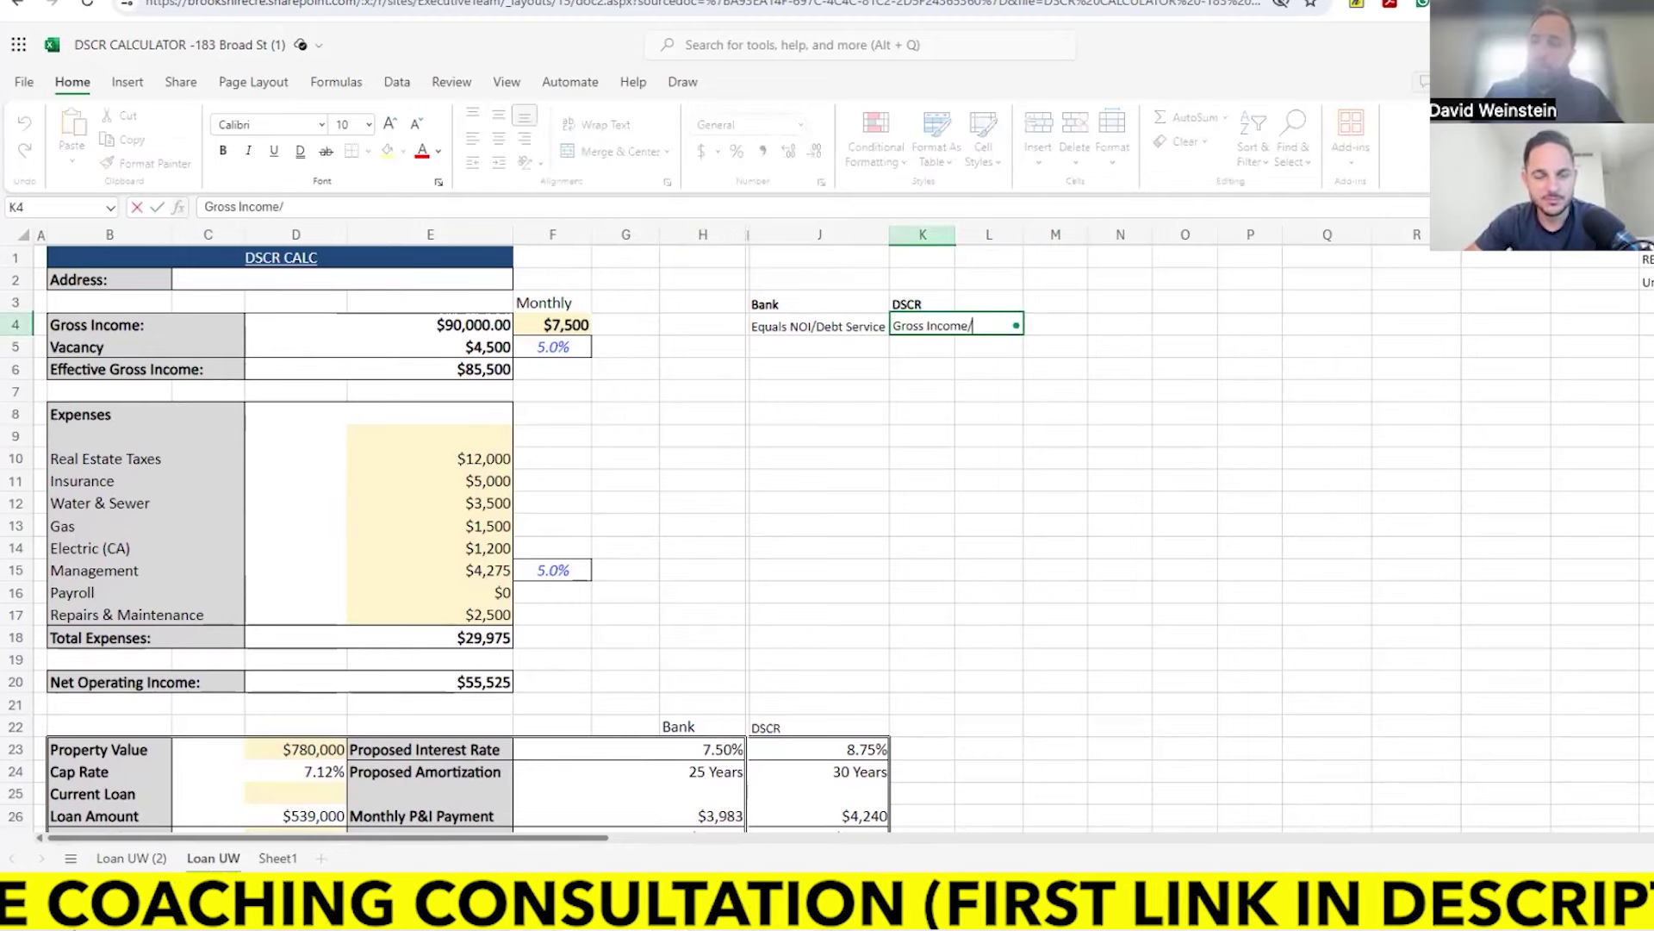
{"action": "type", "text": " PITI"}
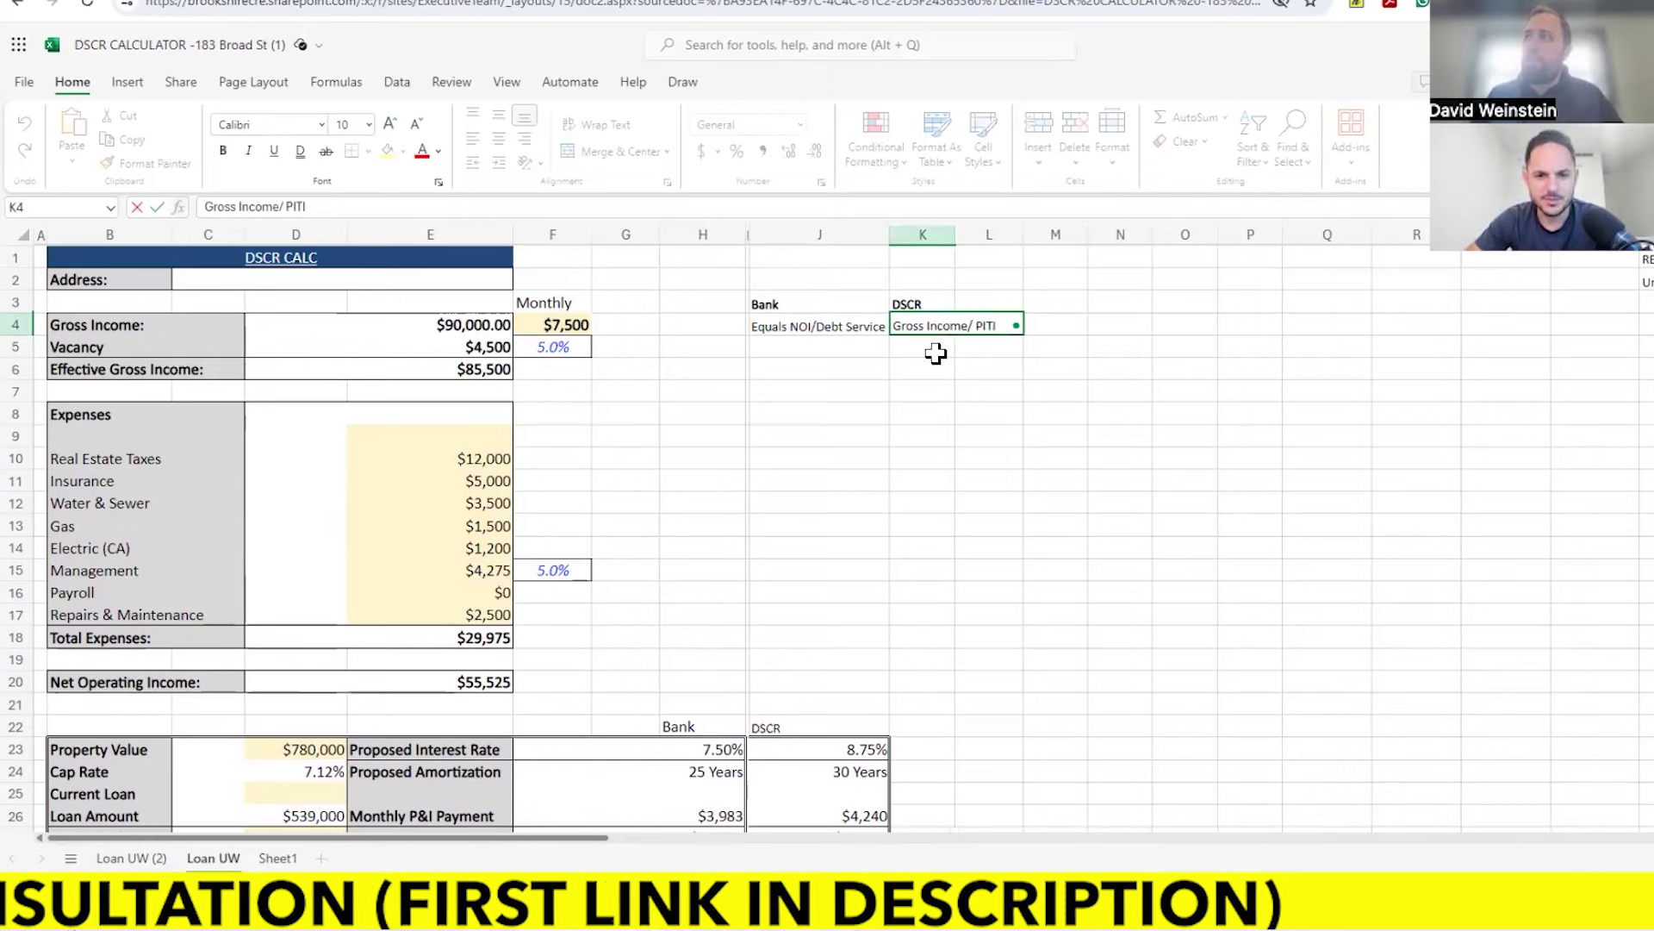
{"action": "key", "text": "Return"}
{"action": "left_click", "coordinate": [816, 380]}
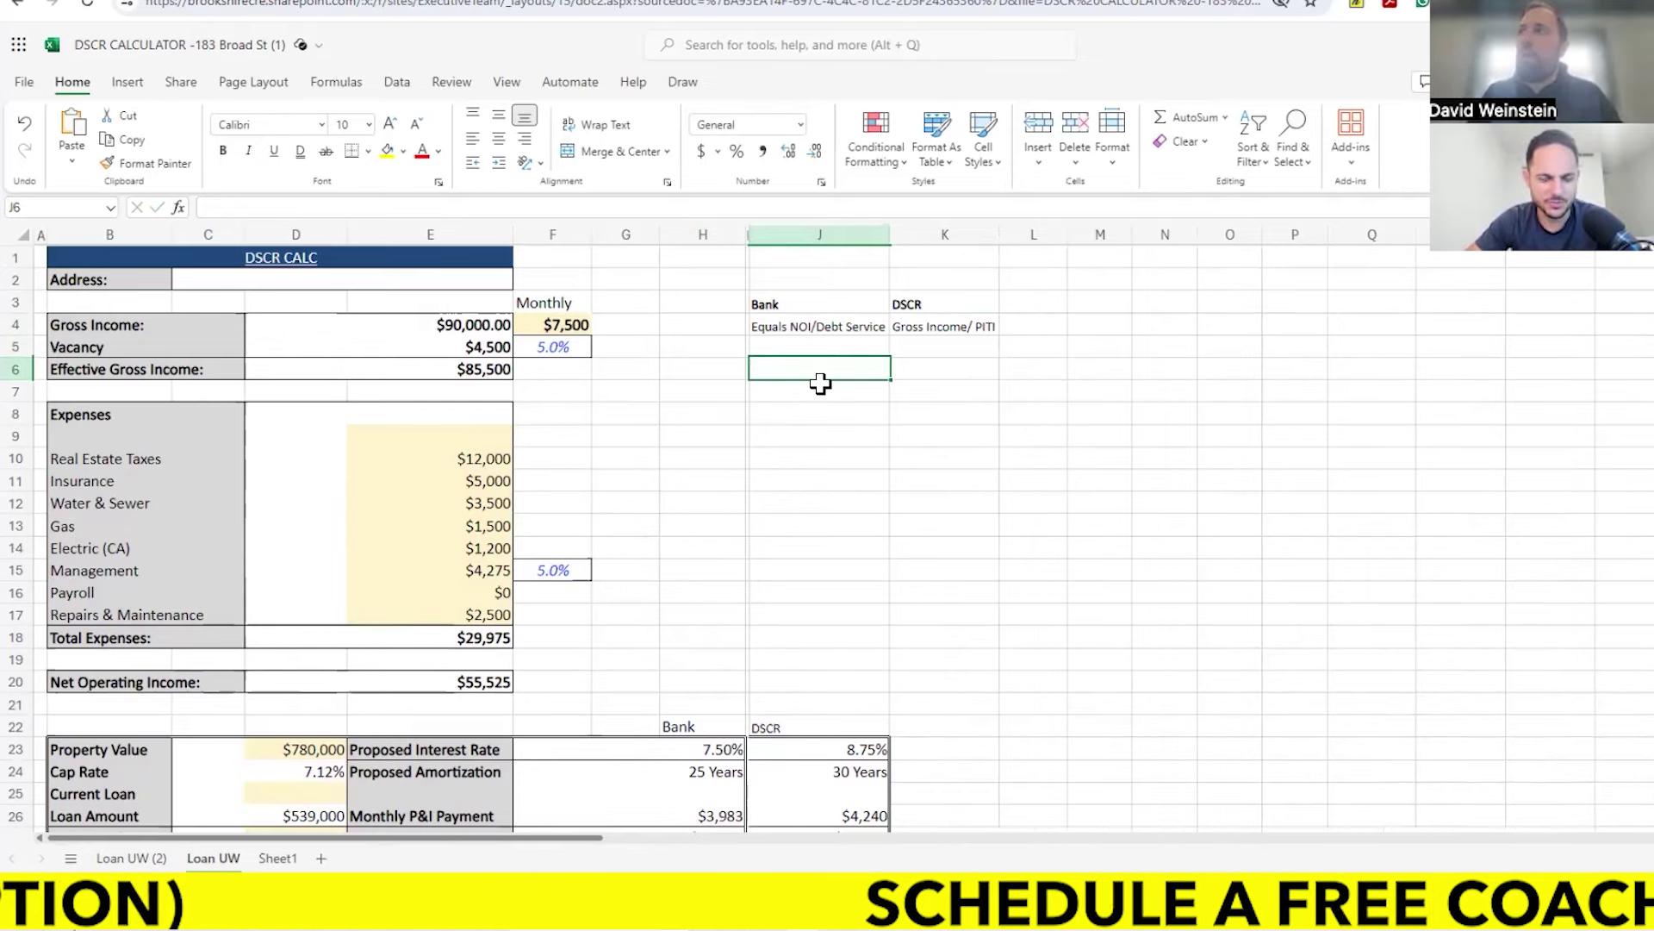
{"action": "scroll", "coordinate": [604, 603], "scroll_direction": "down", "scroll_amount": 3}
{"action": "scroll", "coordinate": [664, 629], "scroll_direction": "up", "scroll_amount": 3}
{"action": "type", "text": "="}
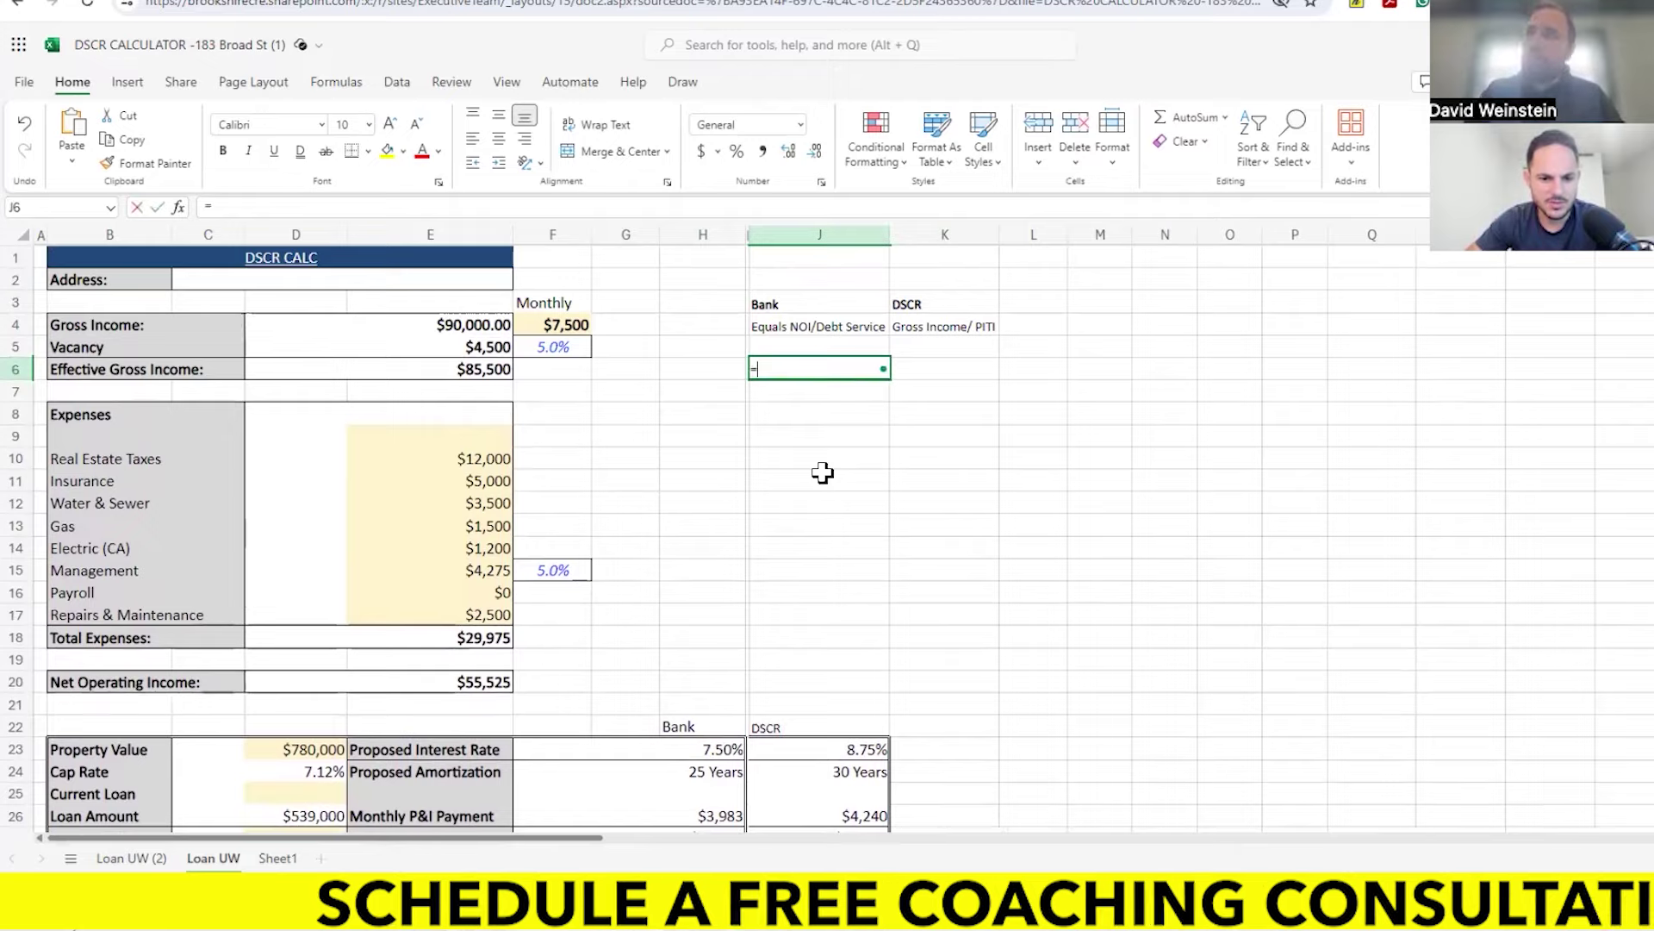
{"action": "scroll", "coordinate": [628, 561], "scroll_direction": "down", "scroll_amount": 3}
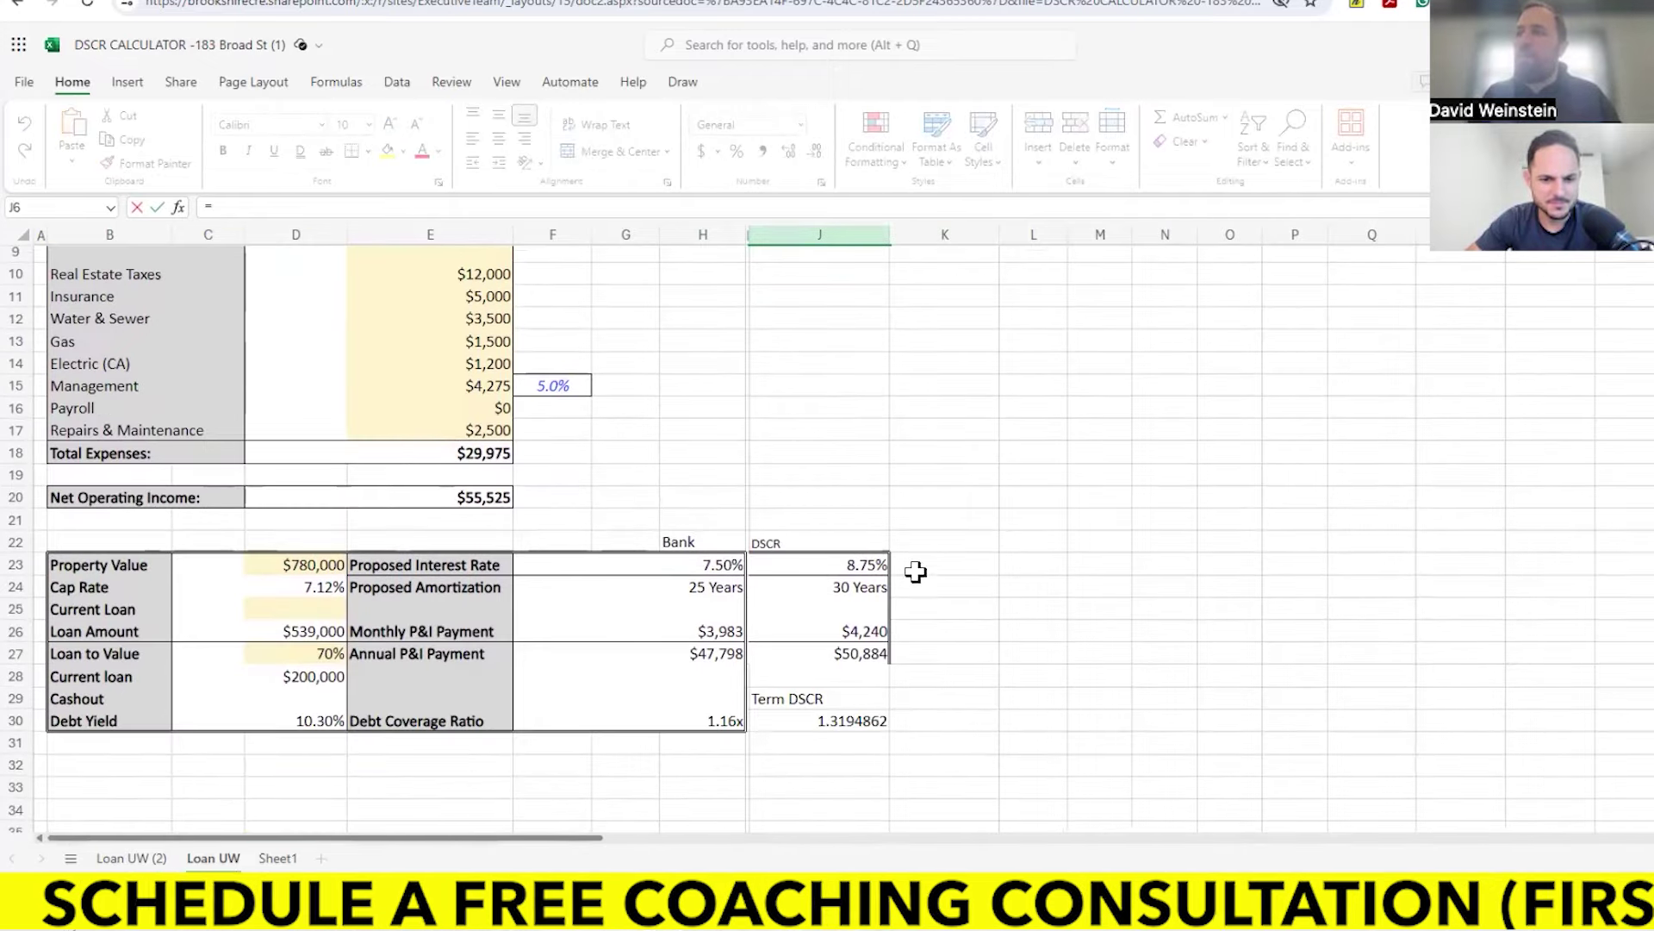
{"action": "scroll", "coordinate": [783, 672], "scroll_direction": "up", "scroll_amount": 3}
{"action": "scroll", "coordinate": [833, 589], "scroll_direction": "down", "scroll_amount": 1}
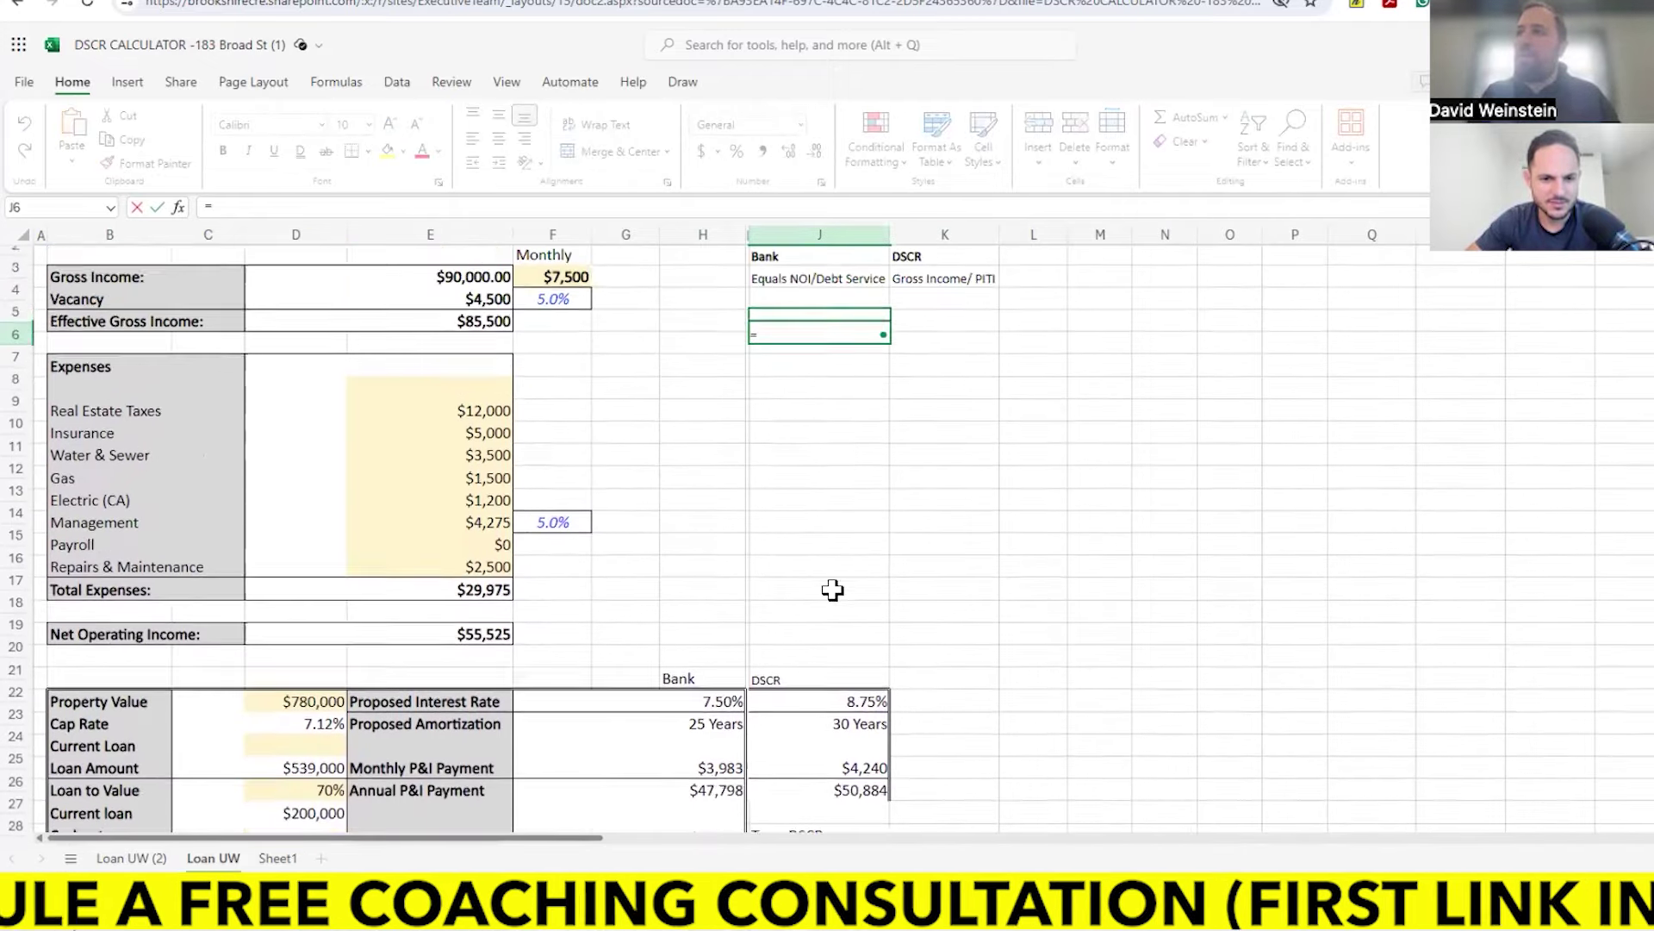
{"action": "scroll", "coordinate": [833, 589], "scroll_direction": "down", "scroll_amount": 1}
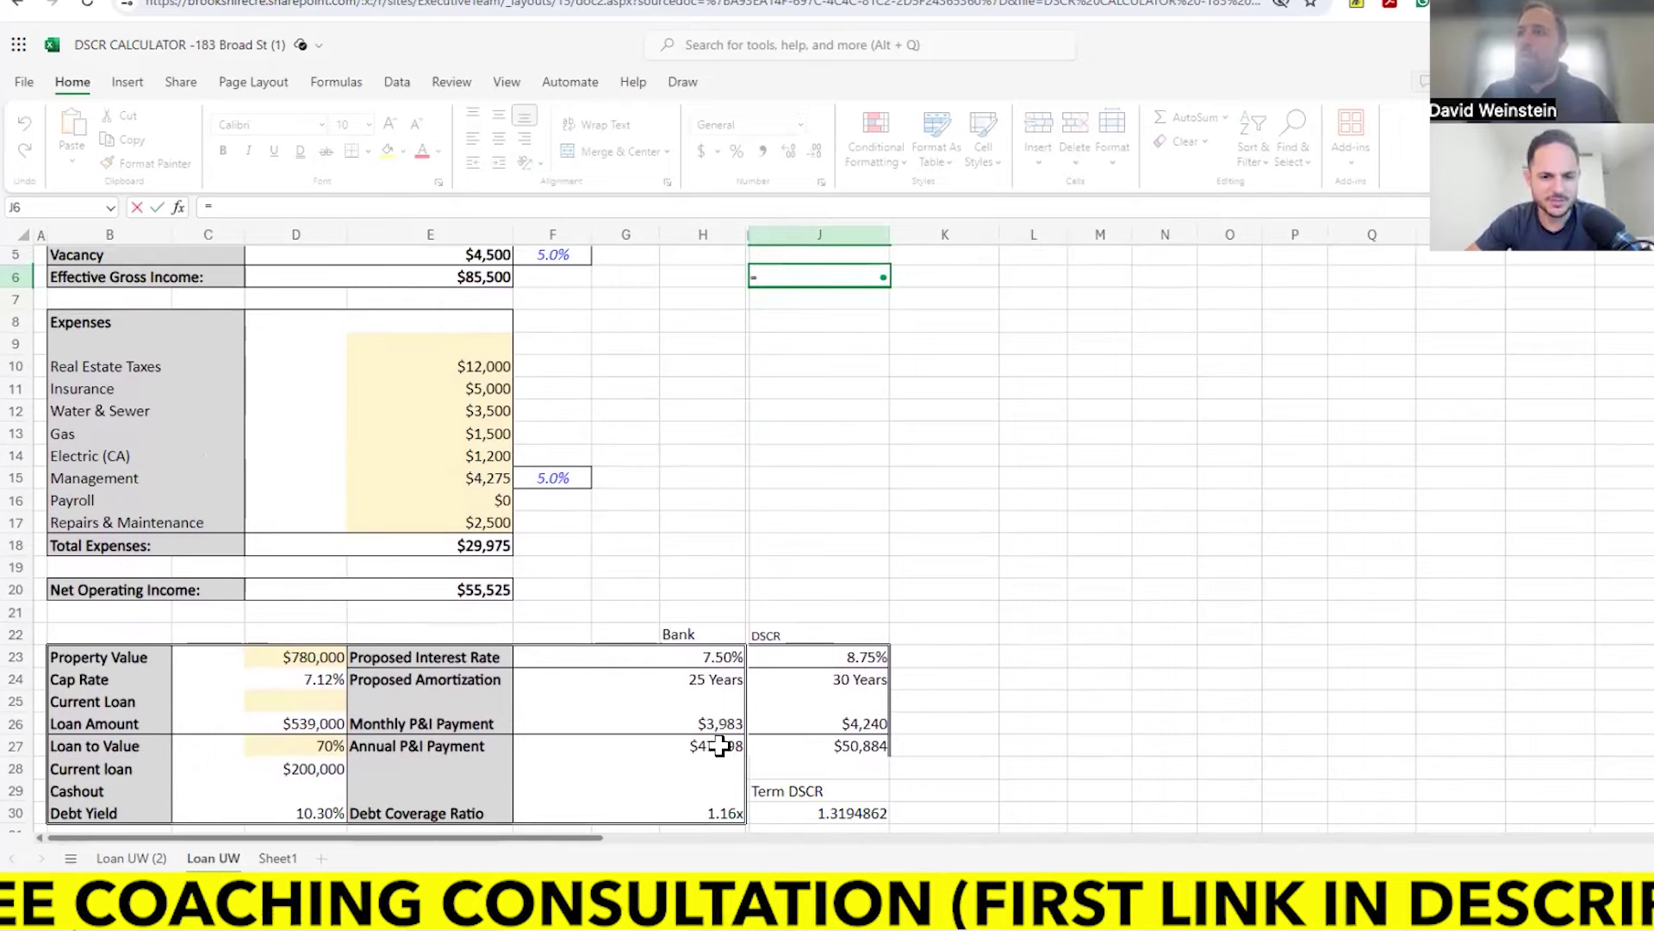
{"action": "key", "text": "Escape"}
{"action": "scroll", "coordinate": [750, 733], "scroll_direction": "up", "scroll_amount": 2}
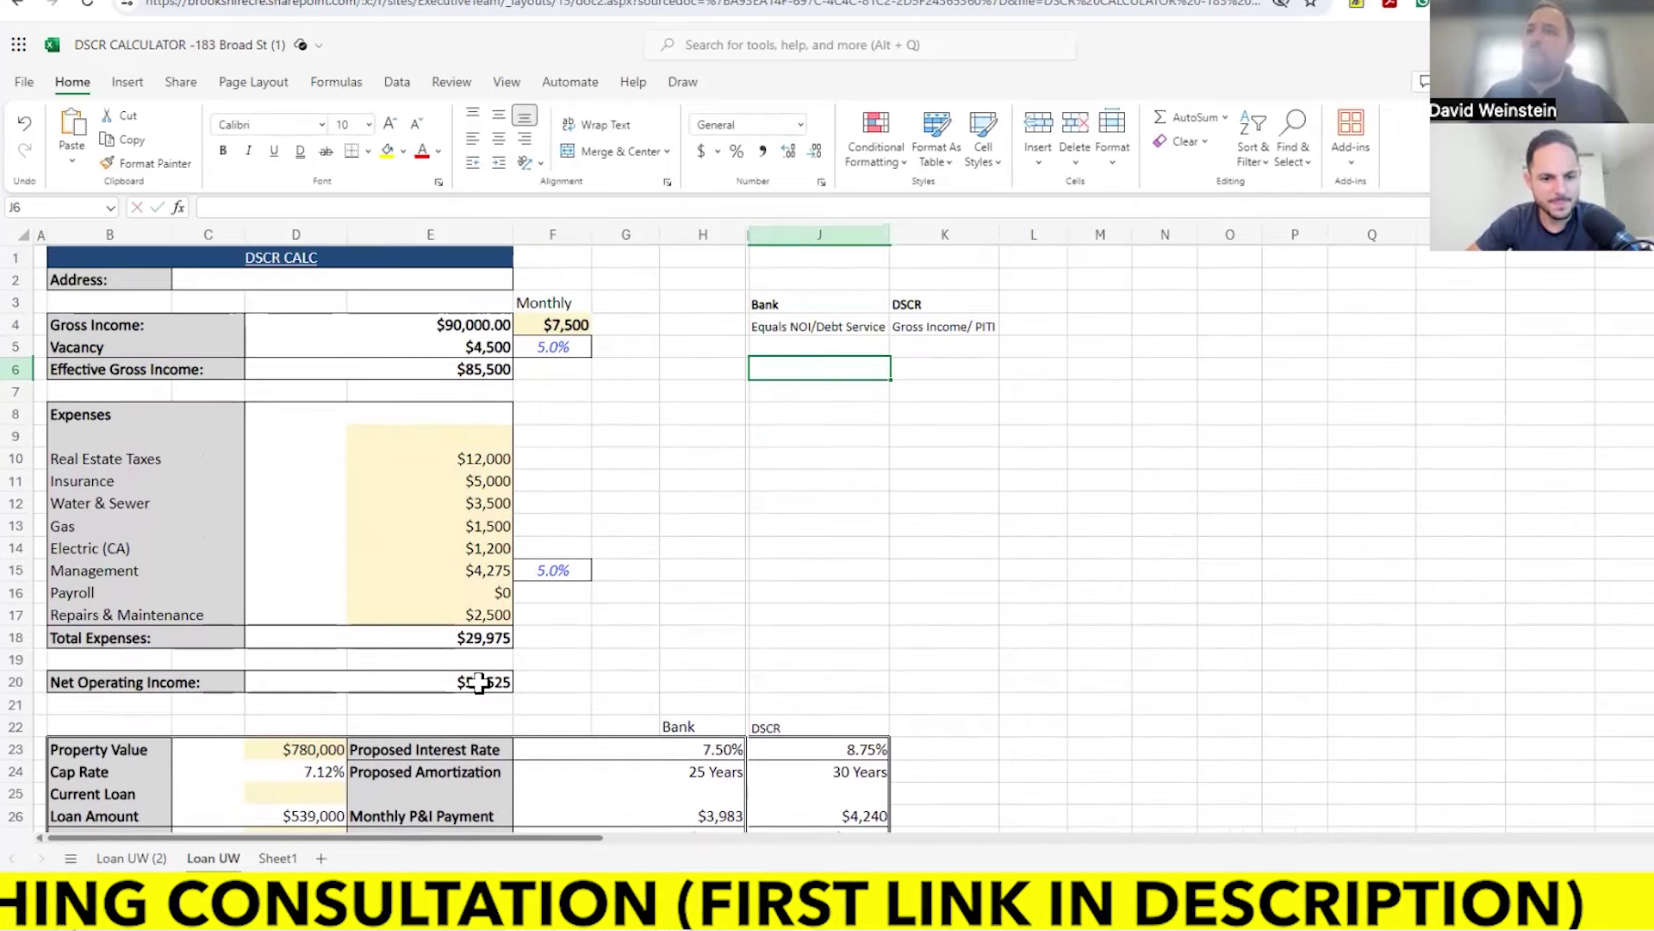
Step: Check the net operating income, gross income and vacancy formulas, and make the Real Estate Taxes and Insurance amounts in E10:E11 bold
{"action": "left_click", "coordinate": [480, 682]}
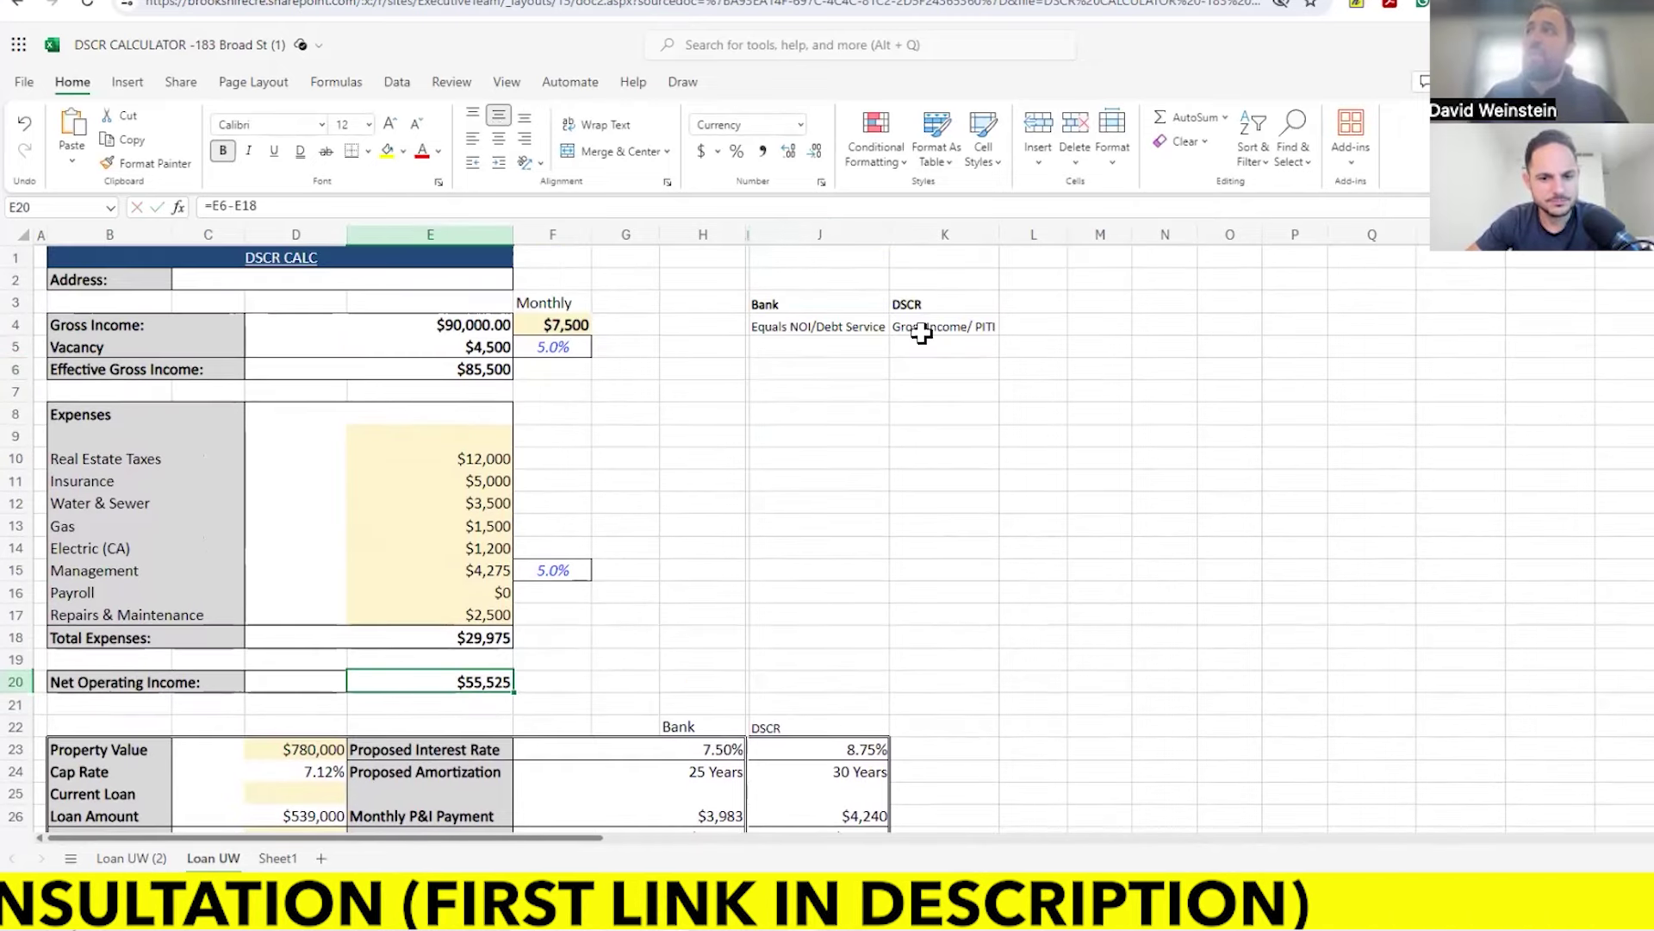
{"action": "left_click", "coordinate": [487, 325]}
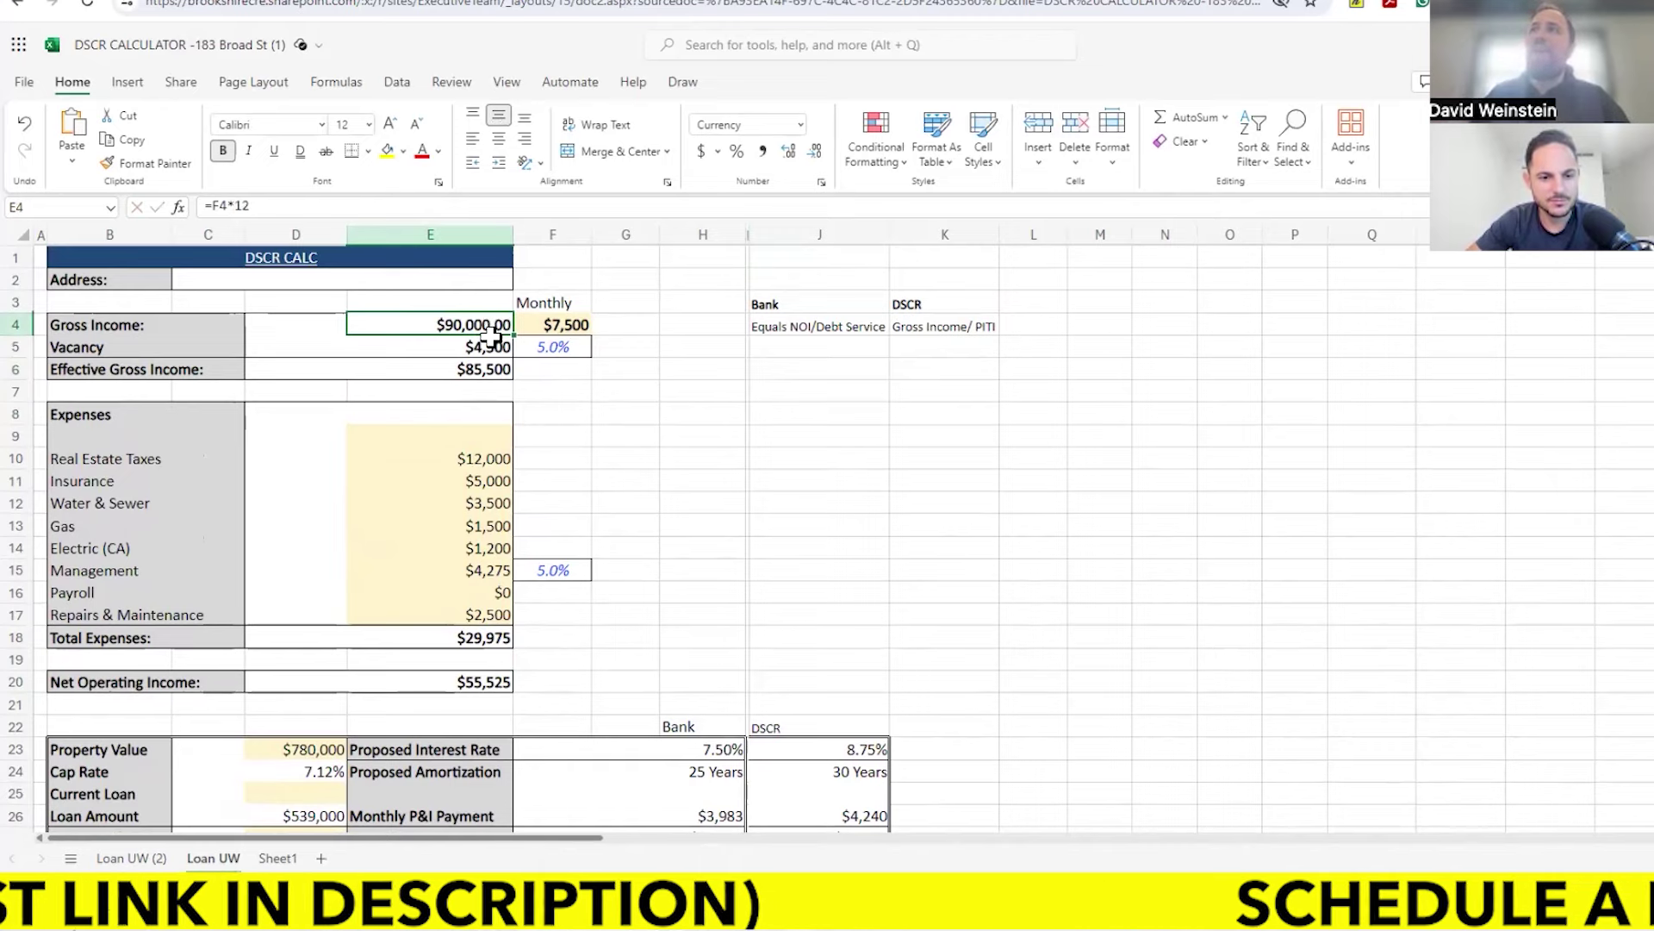
{"action": "left_click", "coordinate": [554, 345]}
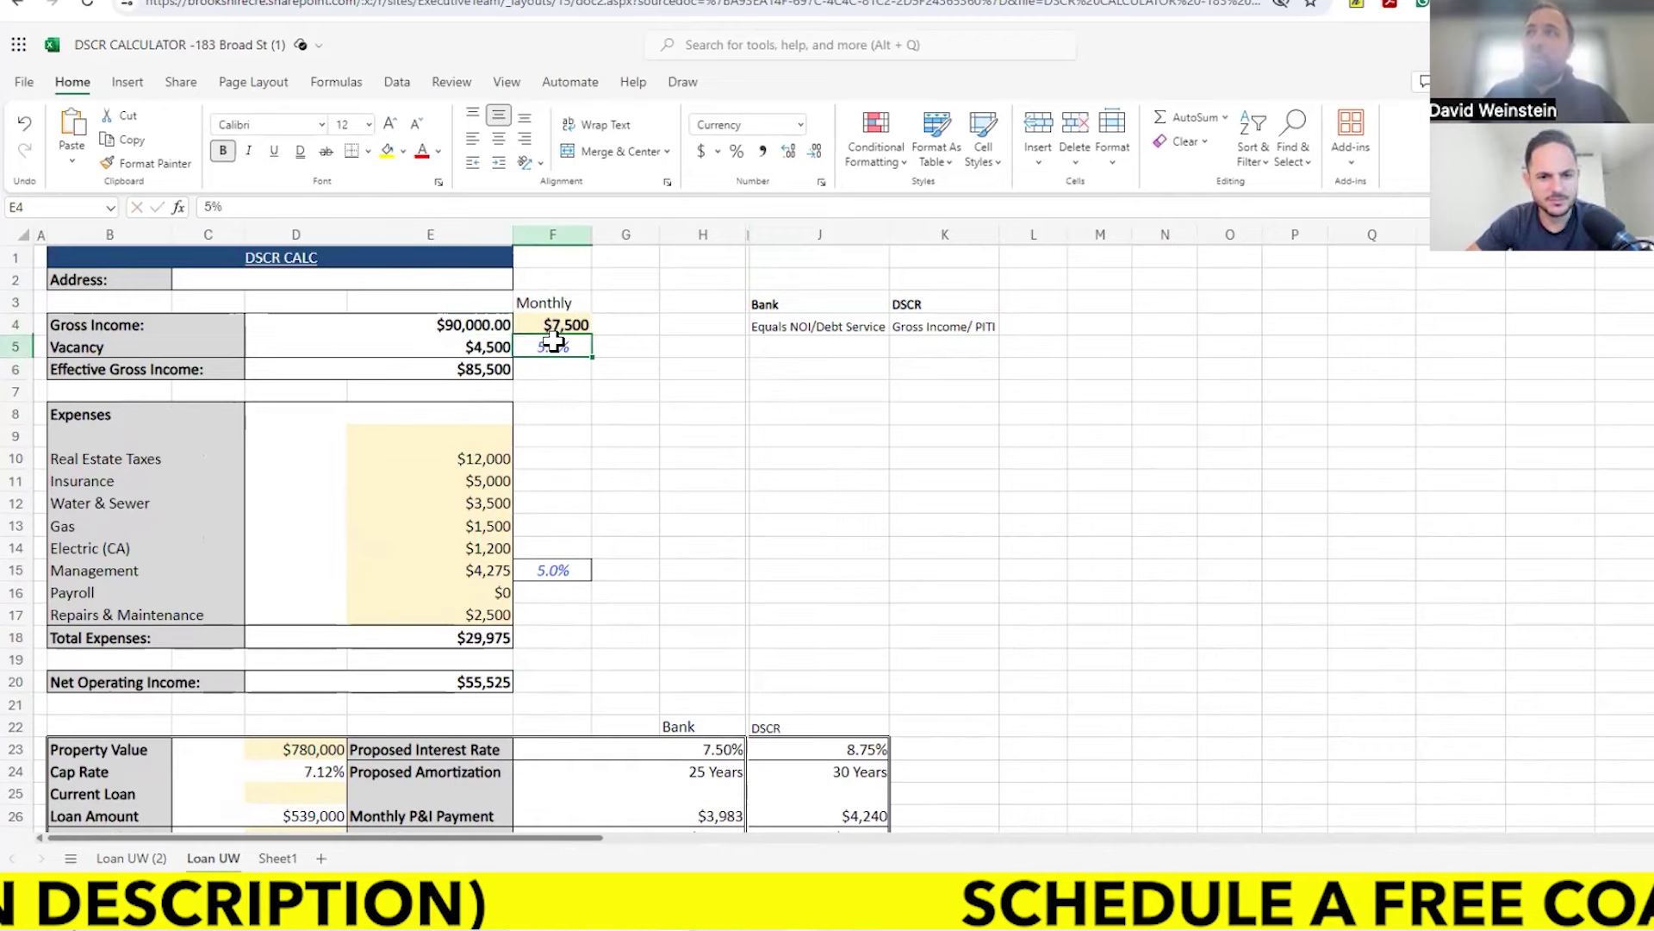
{"action": "left_click_drag", "start_coordinate": [486, 503], "coordinate": [497, 616]}
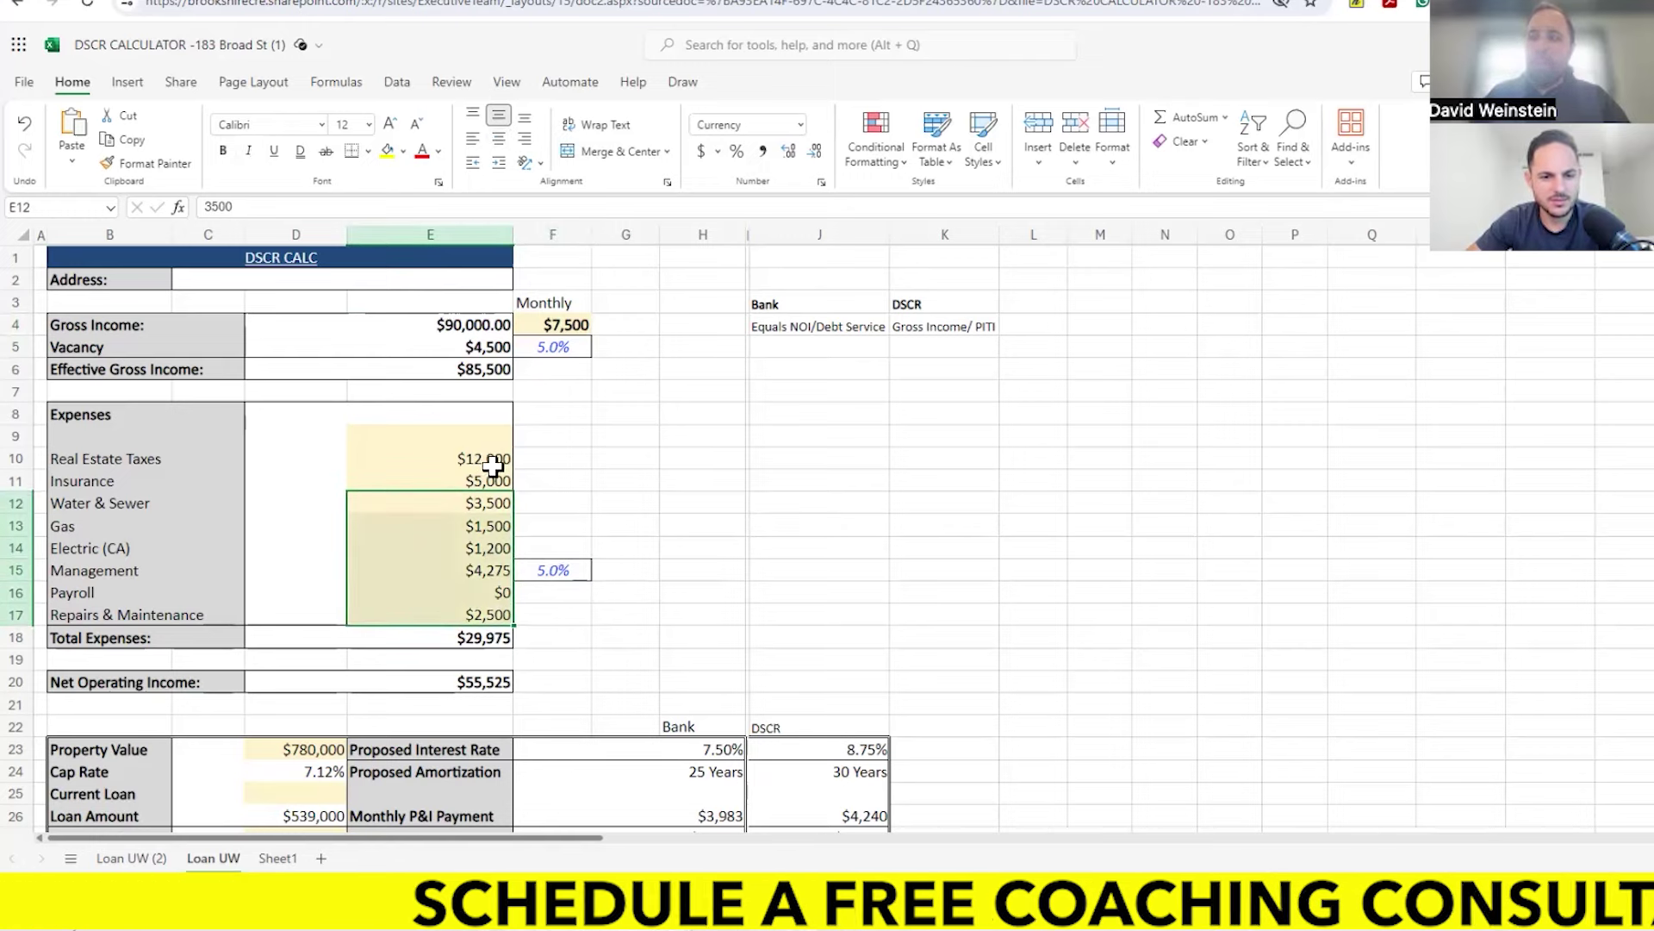
{"action": "left_click_drag", "start_coordinate": [492, 481], "coordinate": [490, 448]}
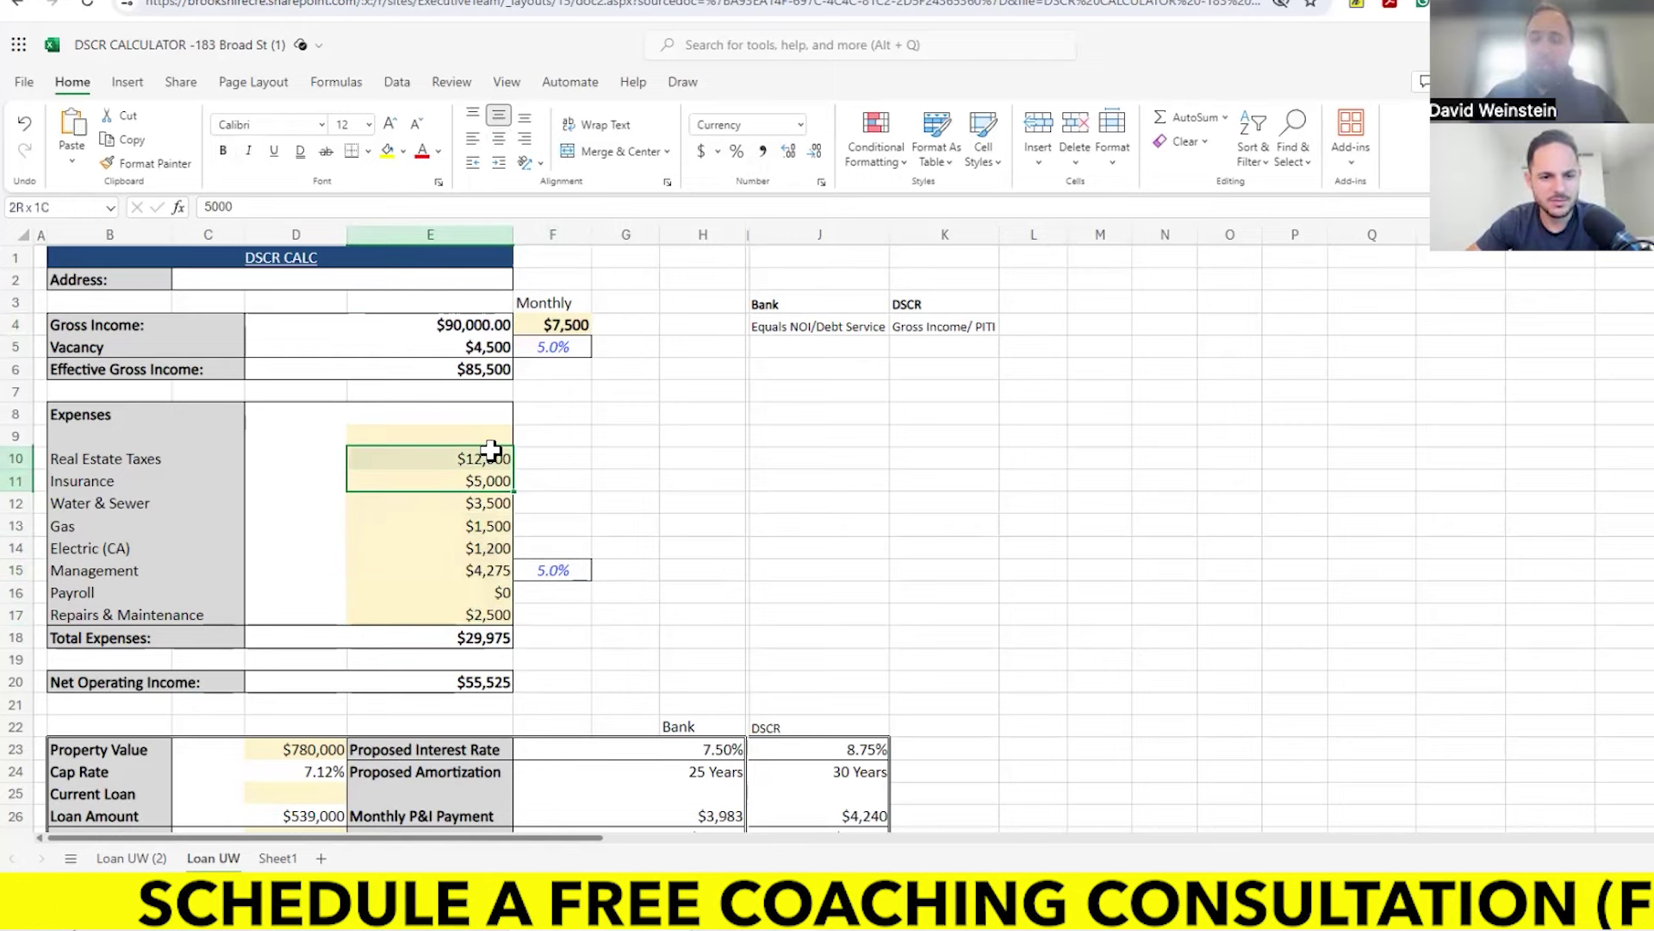
{"action": "key", "text": "ctrl+b"}
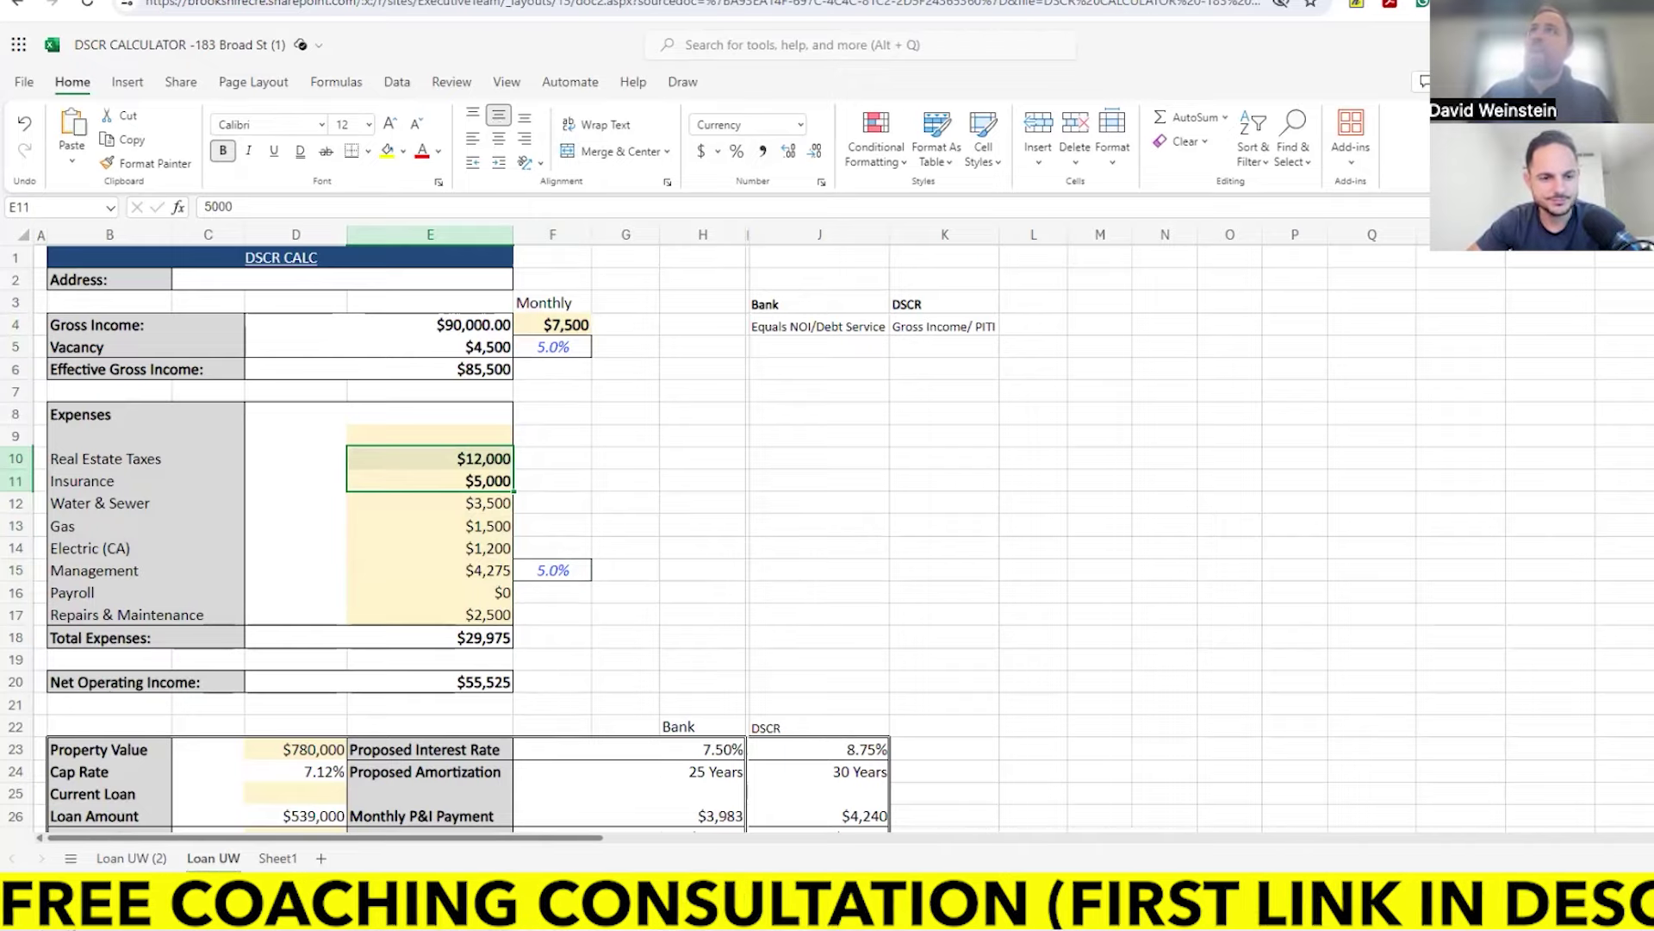
Step: Switch to the Banks High Level spreadsheet in Google Sheets and set the DSCR-Fund column's DSCR value to 1.3
{"action": "left_click", "coordinate": [184, 2]}
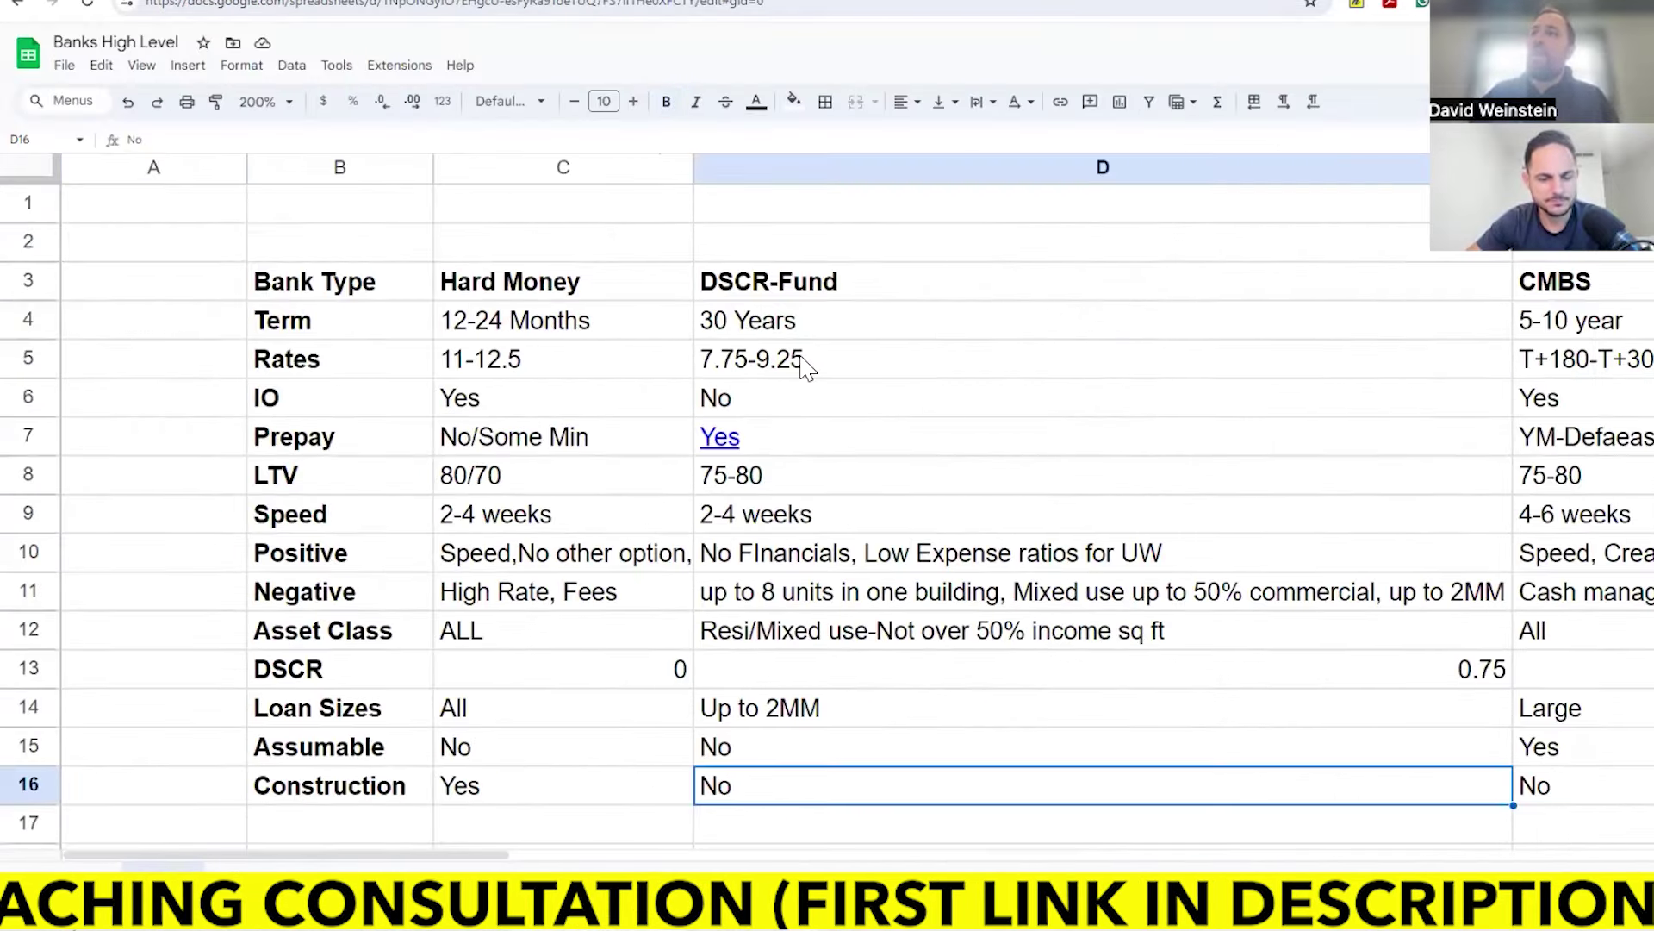
{"action": "scroll", "coordinate": [802, 435], "scroll_direction": "down", "scroll_amount": 1}
{"action": "left_click", "coordinate": [1461, 495]}
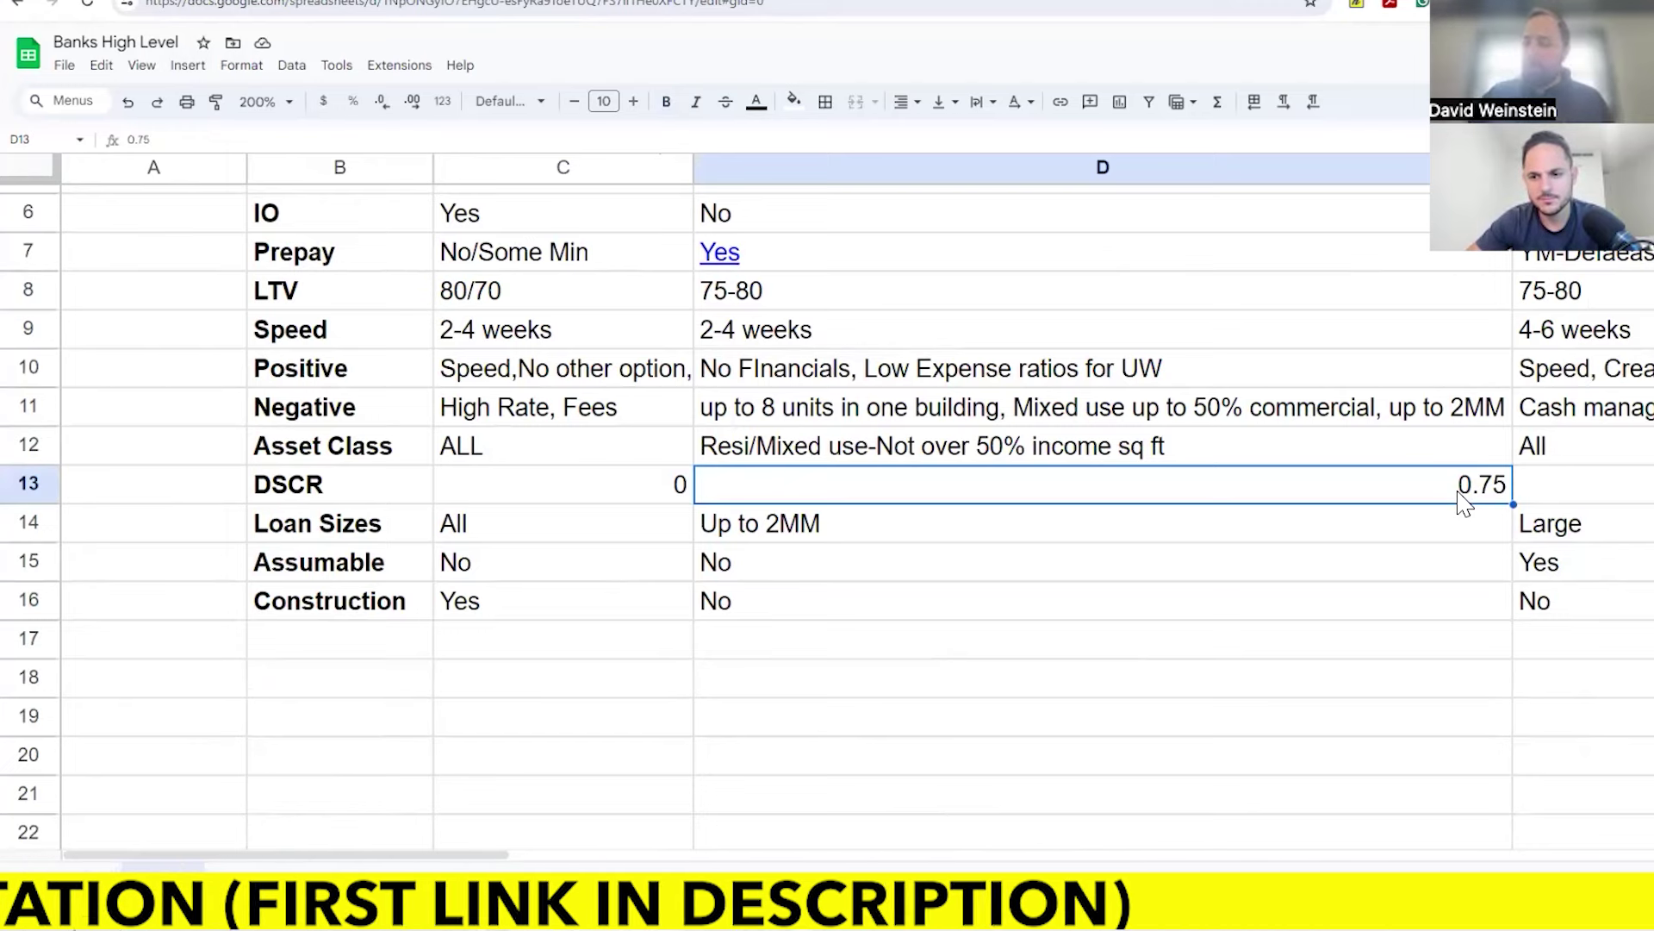
{"action": "type", "text": "1.2"}
{"action": "key", "text": "BackSpace"}
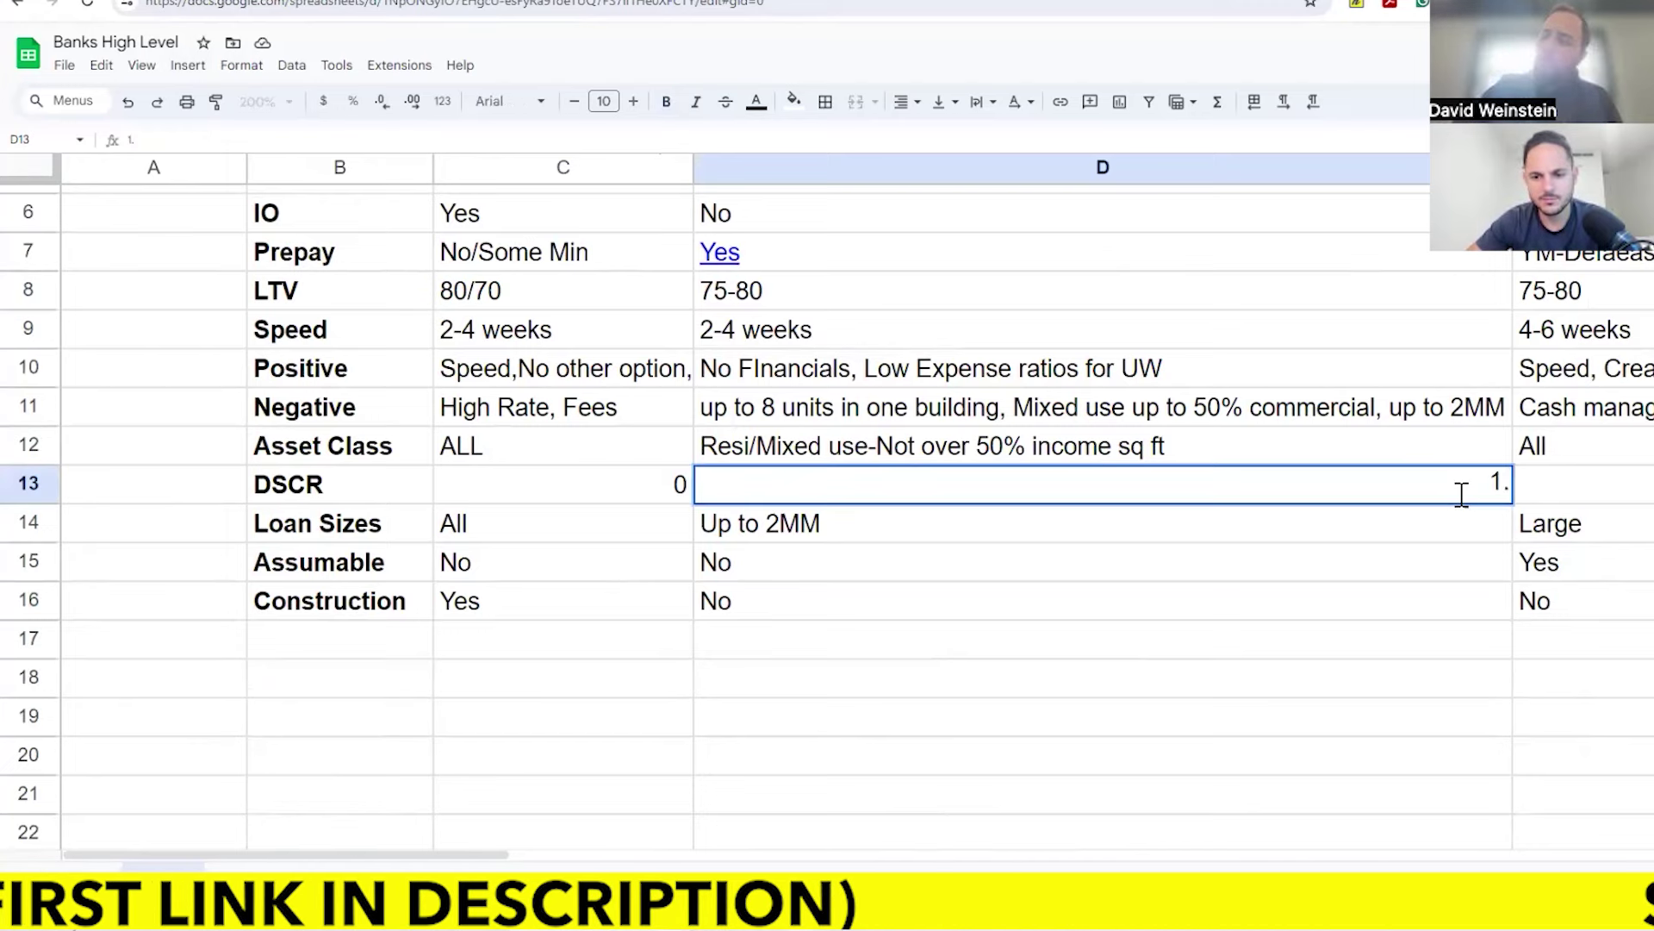
{"action": "type", "text": "3"}
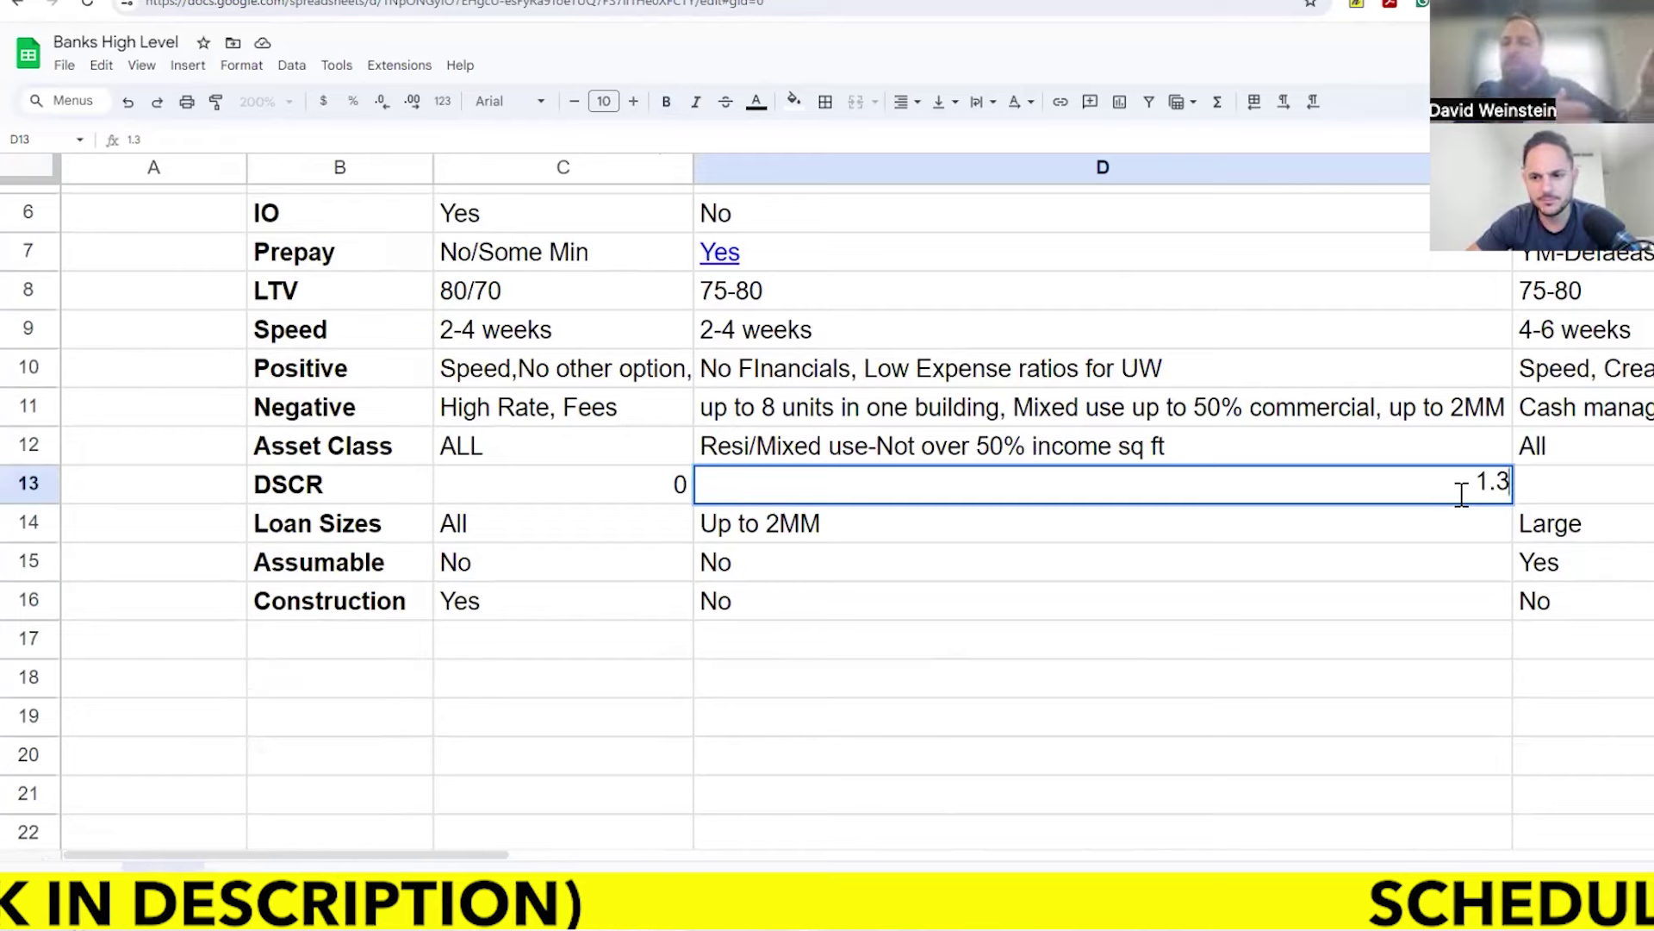
{"action": "key", "text": "Return"}
{"action": "type", "text": "."}
{"action": "left_click", "coordinate": [1459, 493]}
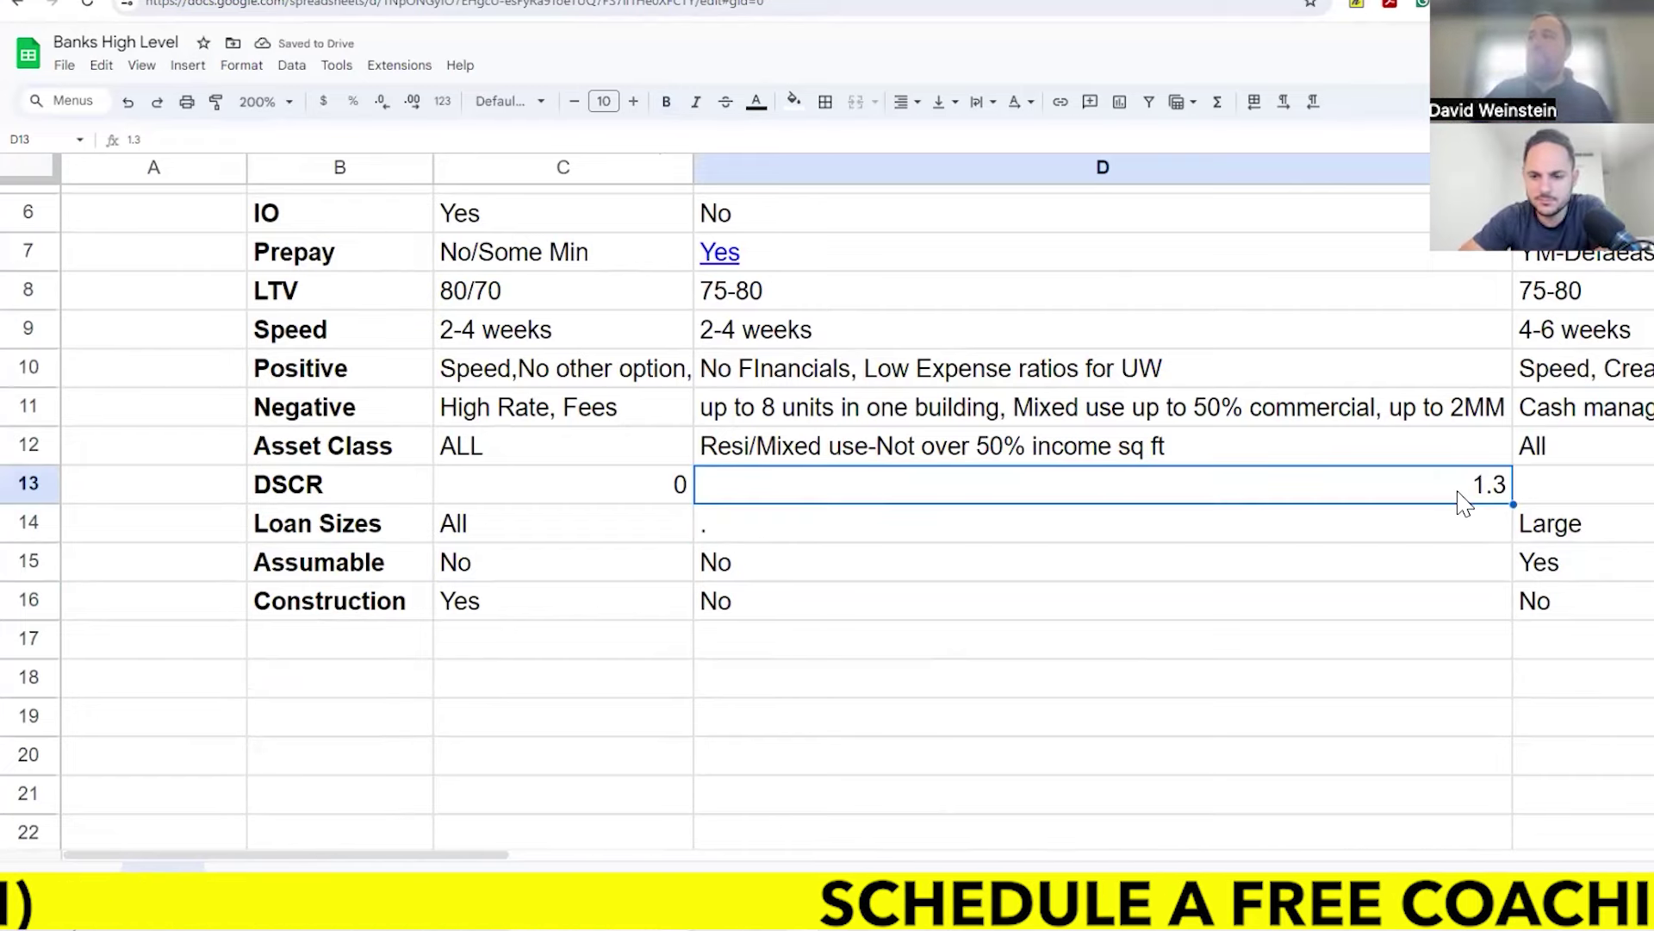
Step: Switch back to the DSCR calculator in Excel and enter the formula =E4/(J27+E10+E11) in K6 below Gross Income/ PITI
{"action": "left_click", "coordinate": [517, 0]}
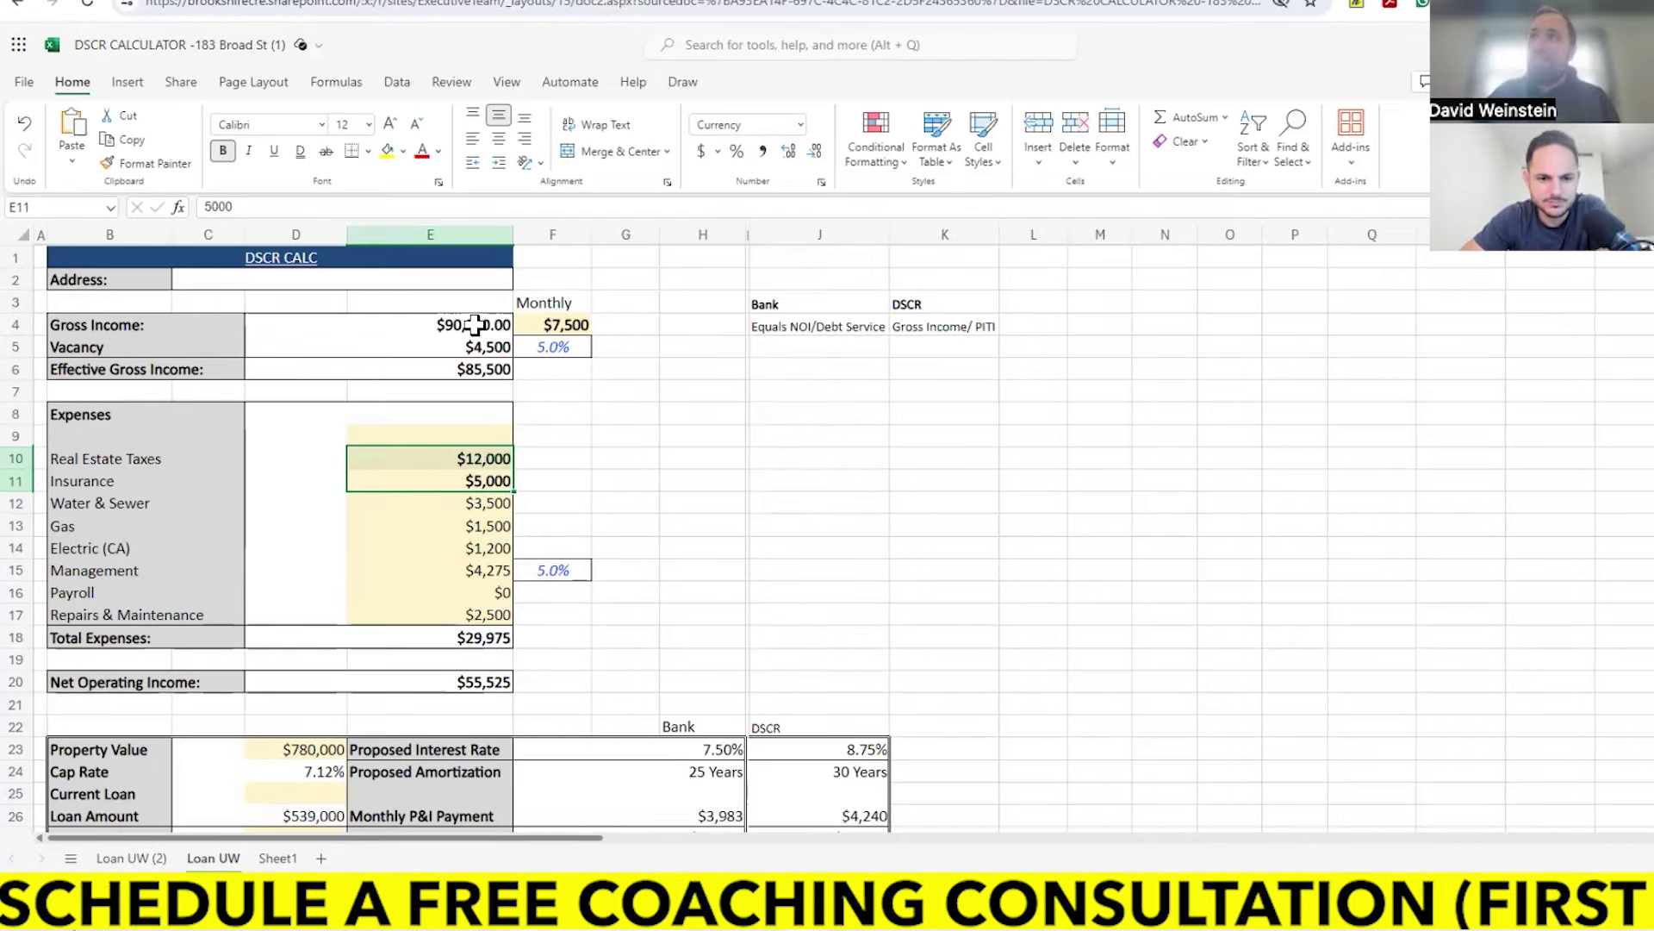
{"action": "scroll", "coordinate": [701, 384], "scroll_direction": "down", "scroll_amount": 2}
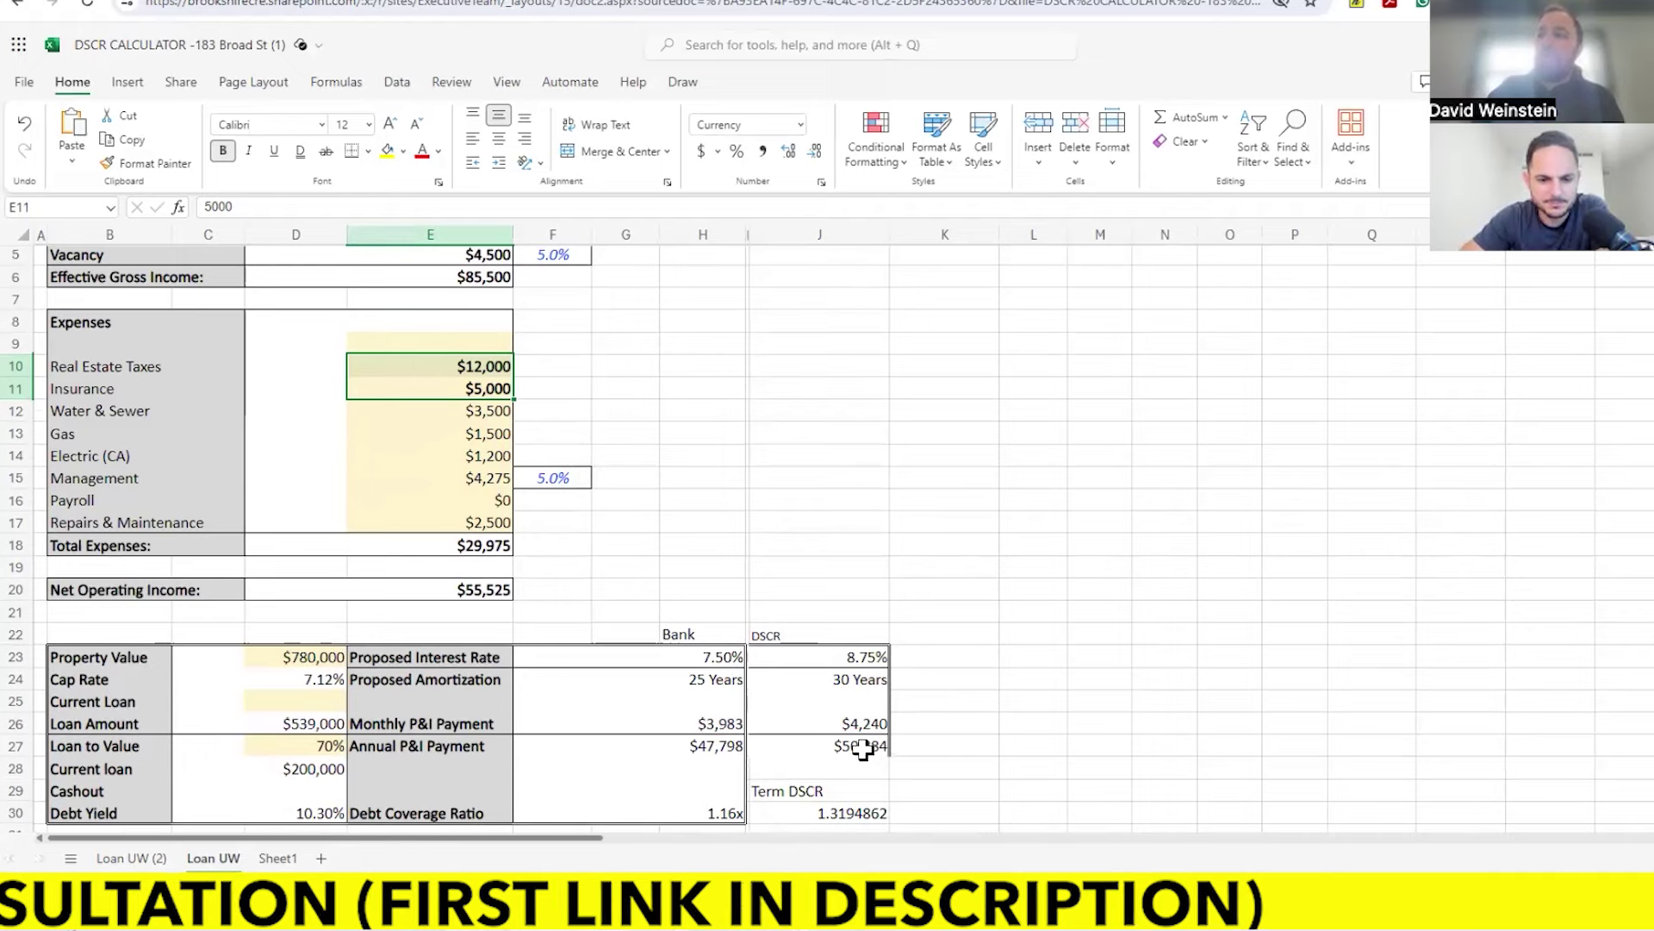
{"action": "scroll", "coordinate": [861, 750], "scroll_direction": "down", "scroll_amount": 3}
{"action": "scroll", "coordinate": [860, 771], "scroll_direction": "up", "scroll_amount": 3}
{"action": "scroll", "coordinate": [860, 780], "scroll_direction": "down", "scroll_amount": 2}
{"action": "scroll", "coordinate": [874, 711], "scroll_direction": "up", "scroll_amount": 3}
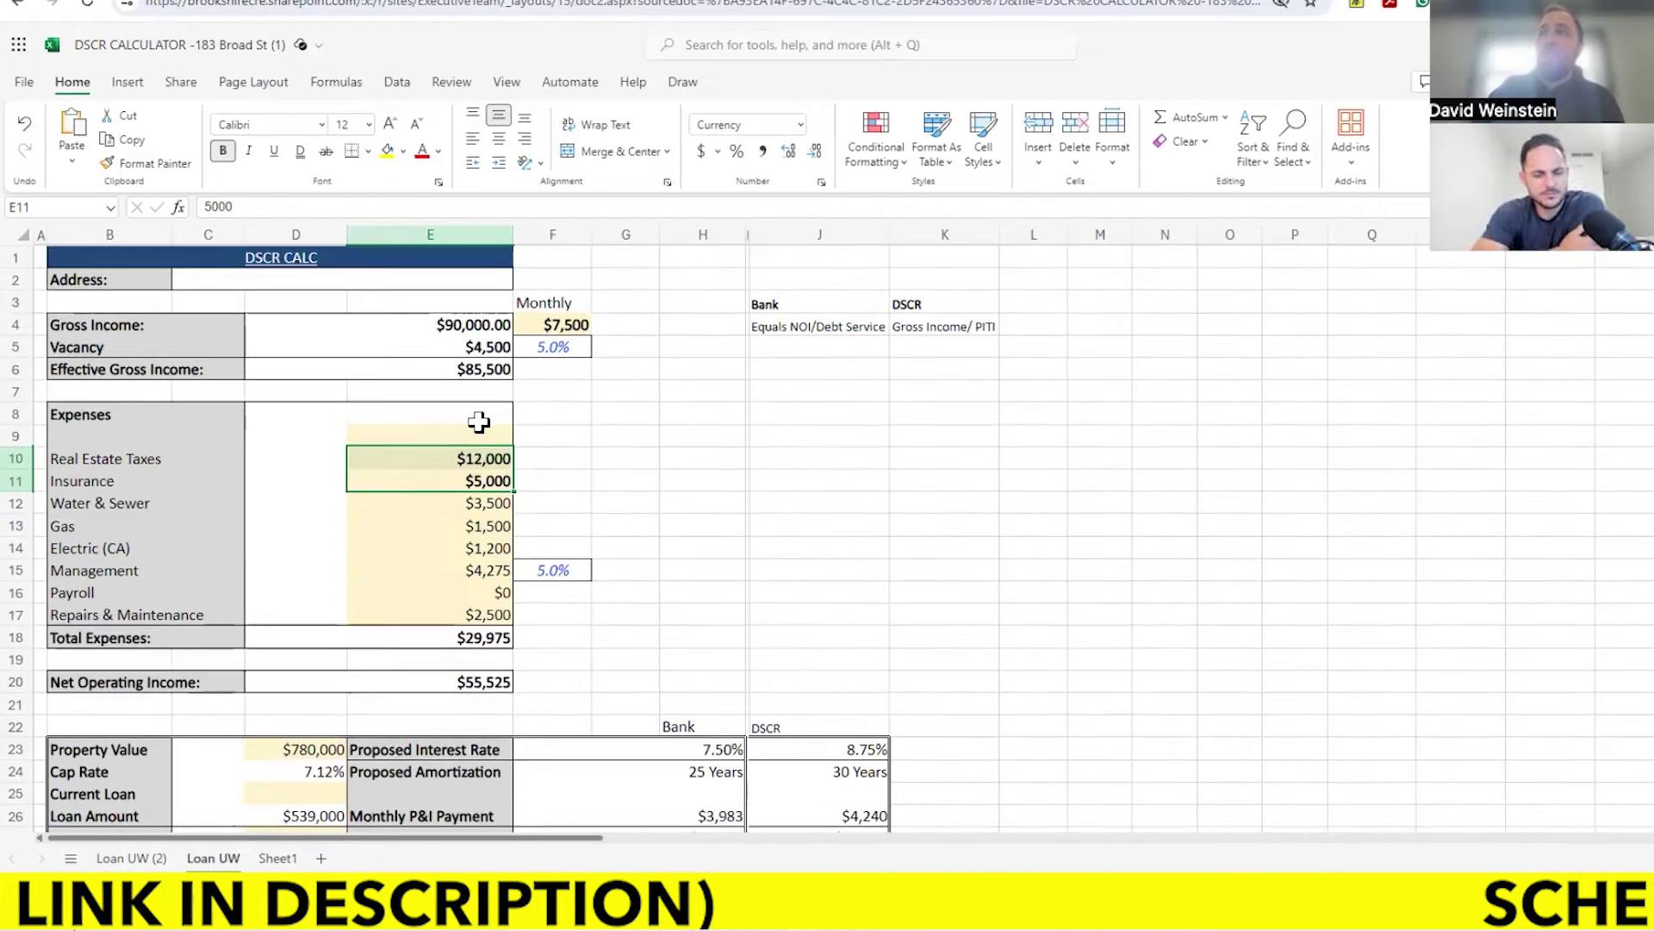
{"action": "left_click", "coordinate": [938, 367]}
{"action": "type", "text": "="}
{"action": "left_click", "coordinate": [456, 317]}
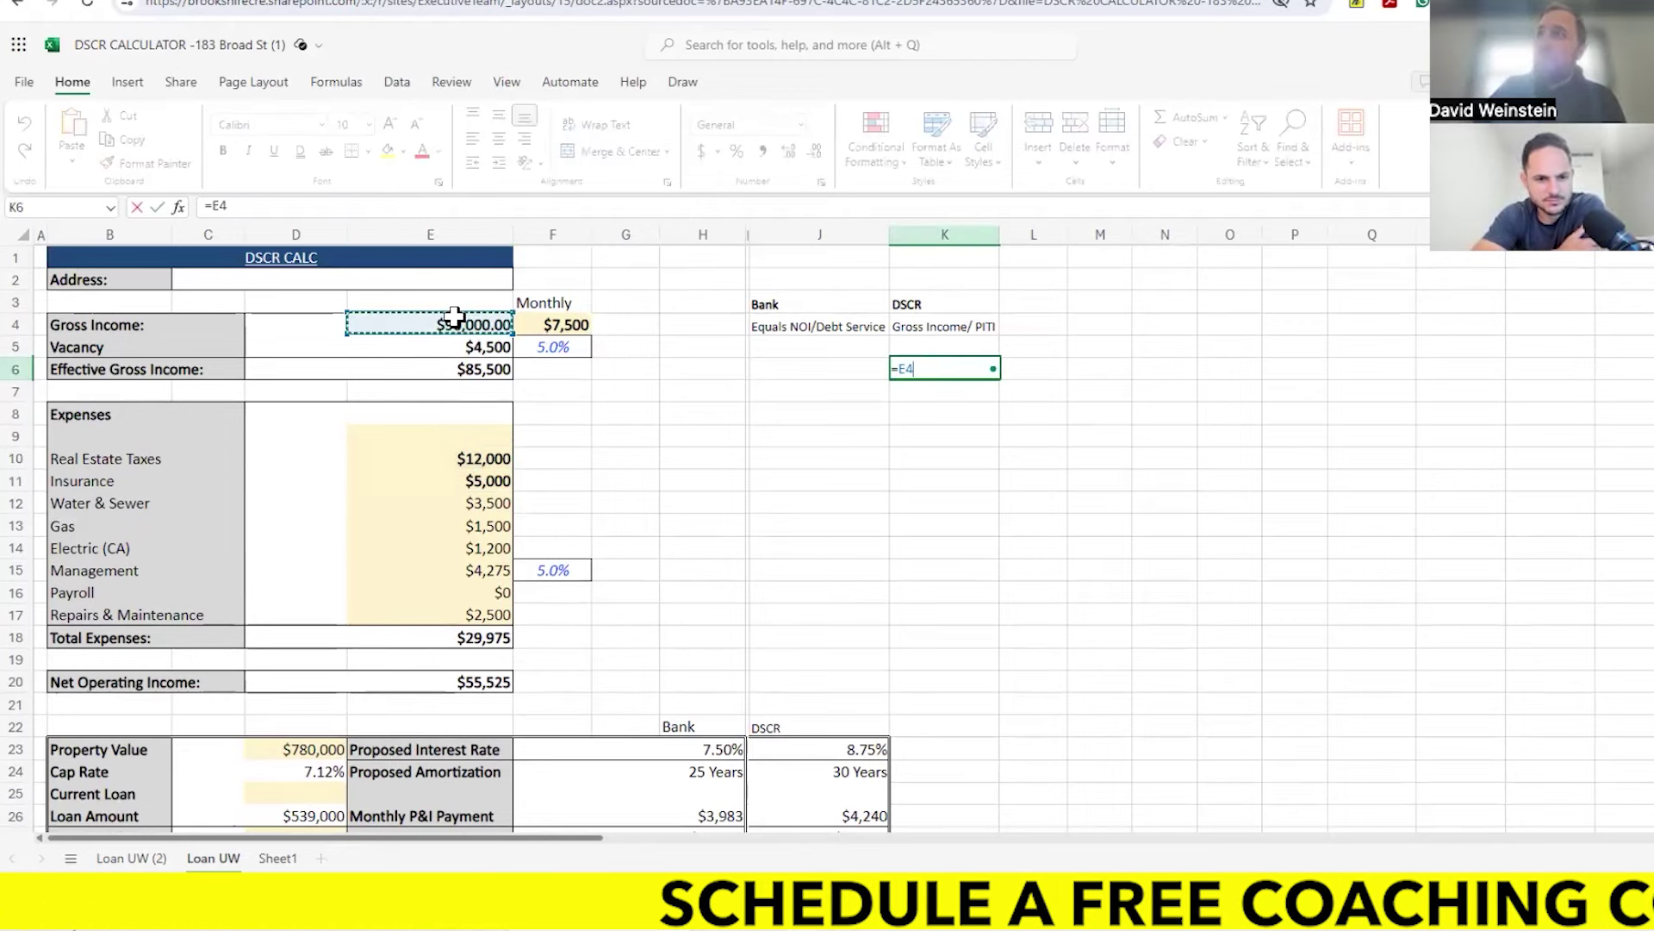
{"action": "type", "text": "/"}
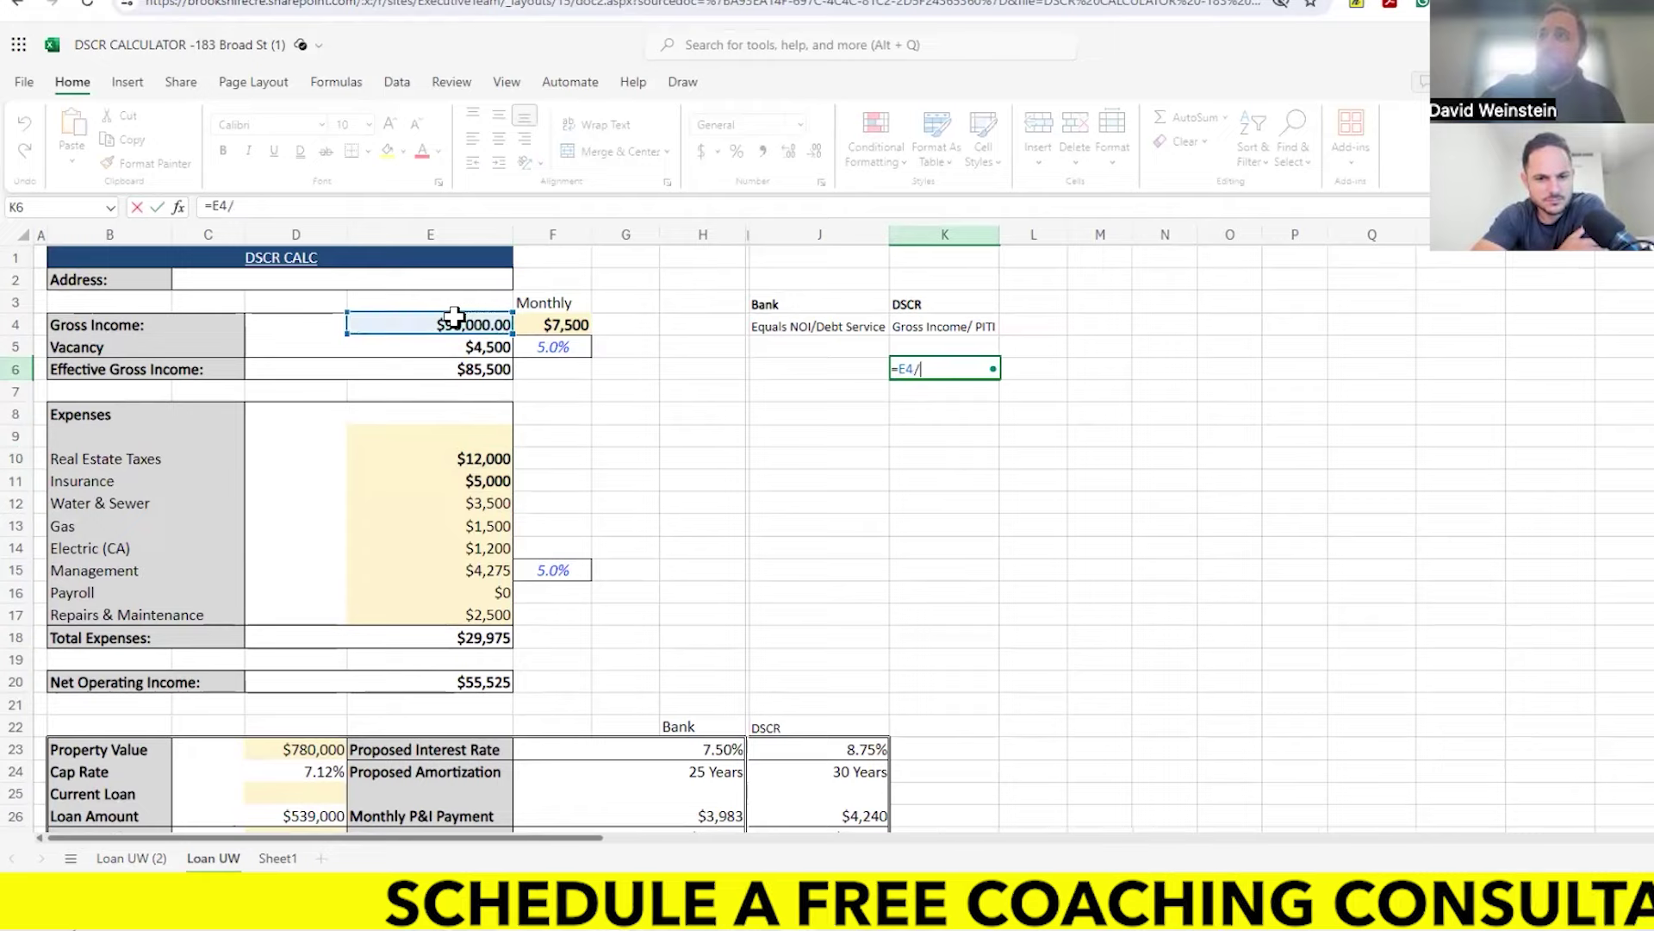
{"action": "scroll", "coordinate": [444, 318], "scroll_direction": "down", "scroll_amount": 2}
{"action": "left_click", "coordinate": [862, 746]}
{"action": "type", "text": "+"}
{"action": "left_click", "coordinate": [500, 369]}
{"action": "type", "text": "+"}
{"action": "left_click", "coordinate": [475, 390]}
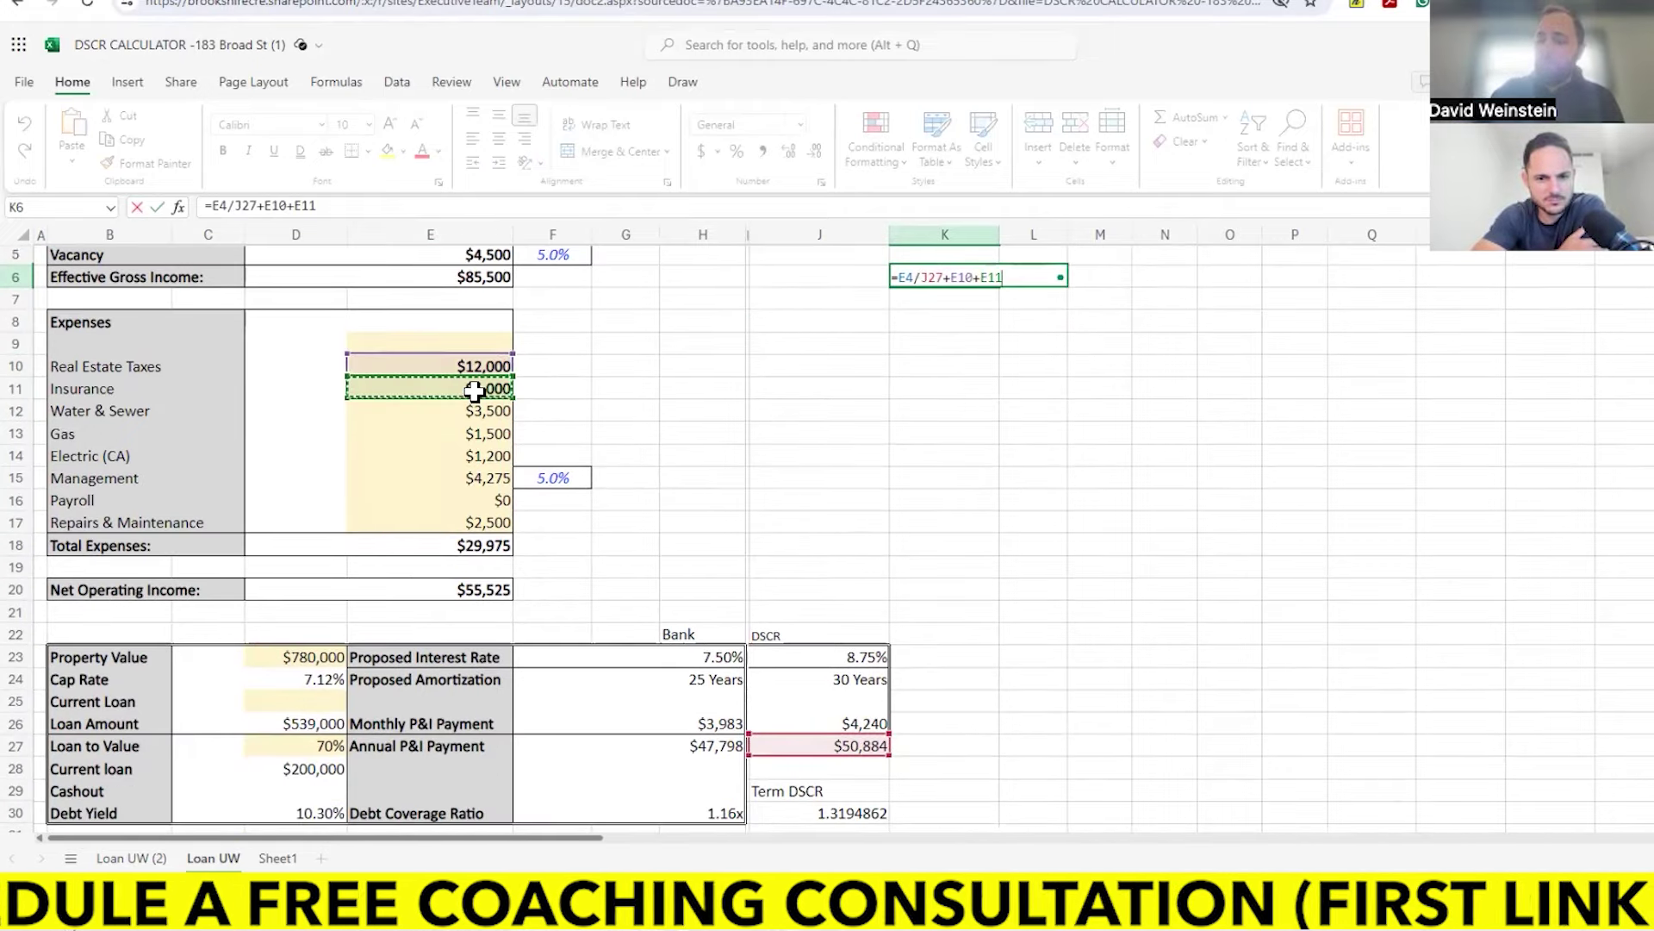
{"action": "key", "text": "Return"}
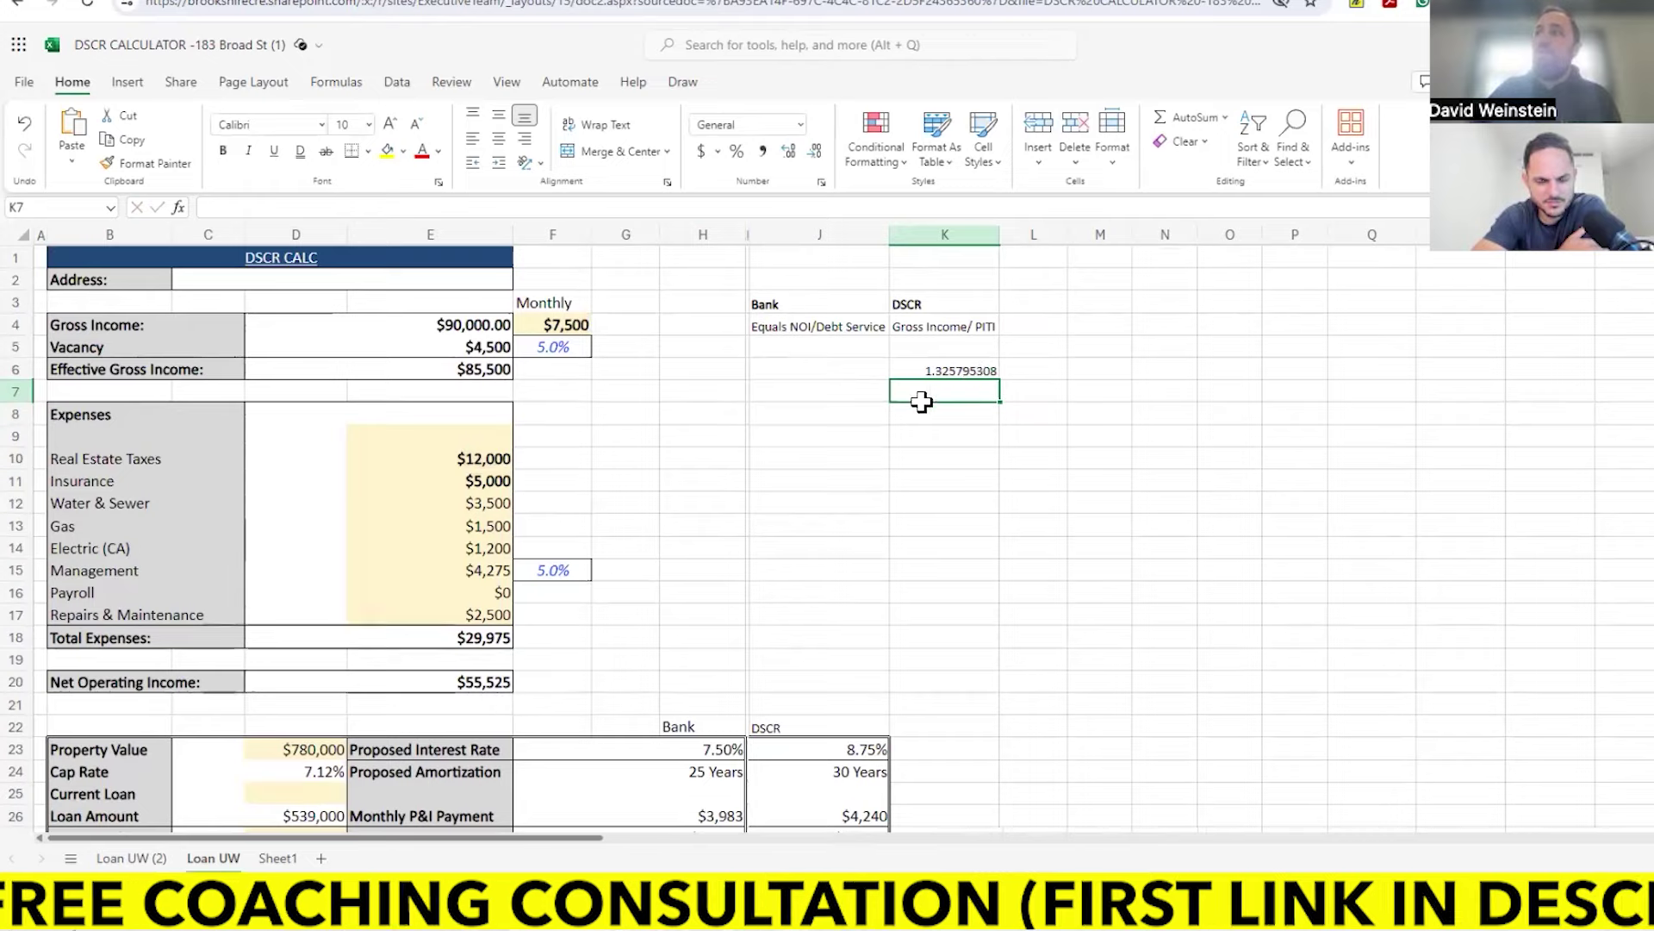
Step: Set the bank's proposed amortization to 30 years, and check the DSCR interest rate and the ratio formula in K6
{"action": "scroll", "coordinate": [877, 458], "scroll_direction": "down", "scroll_amount": 2}
{"action": "left_click", "coordinate": [702, 813]}
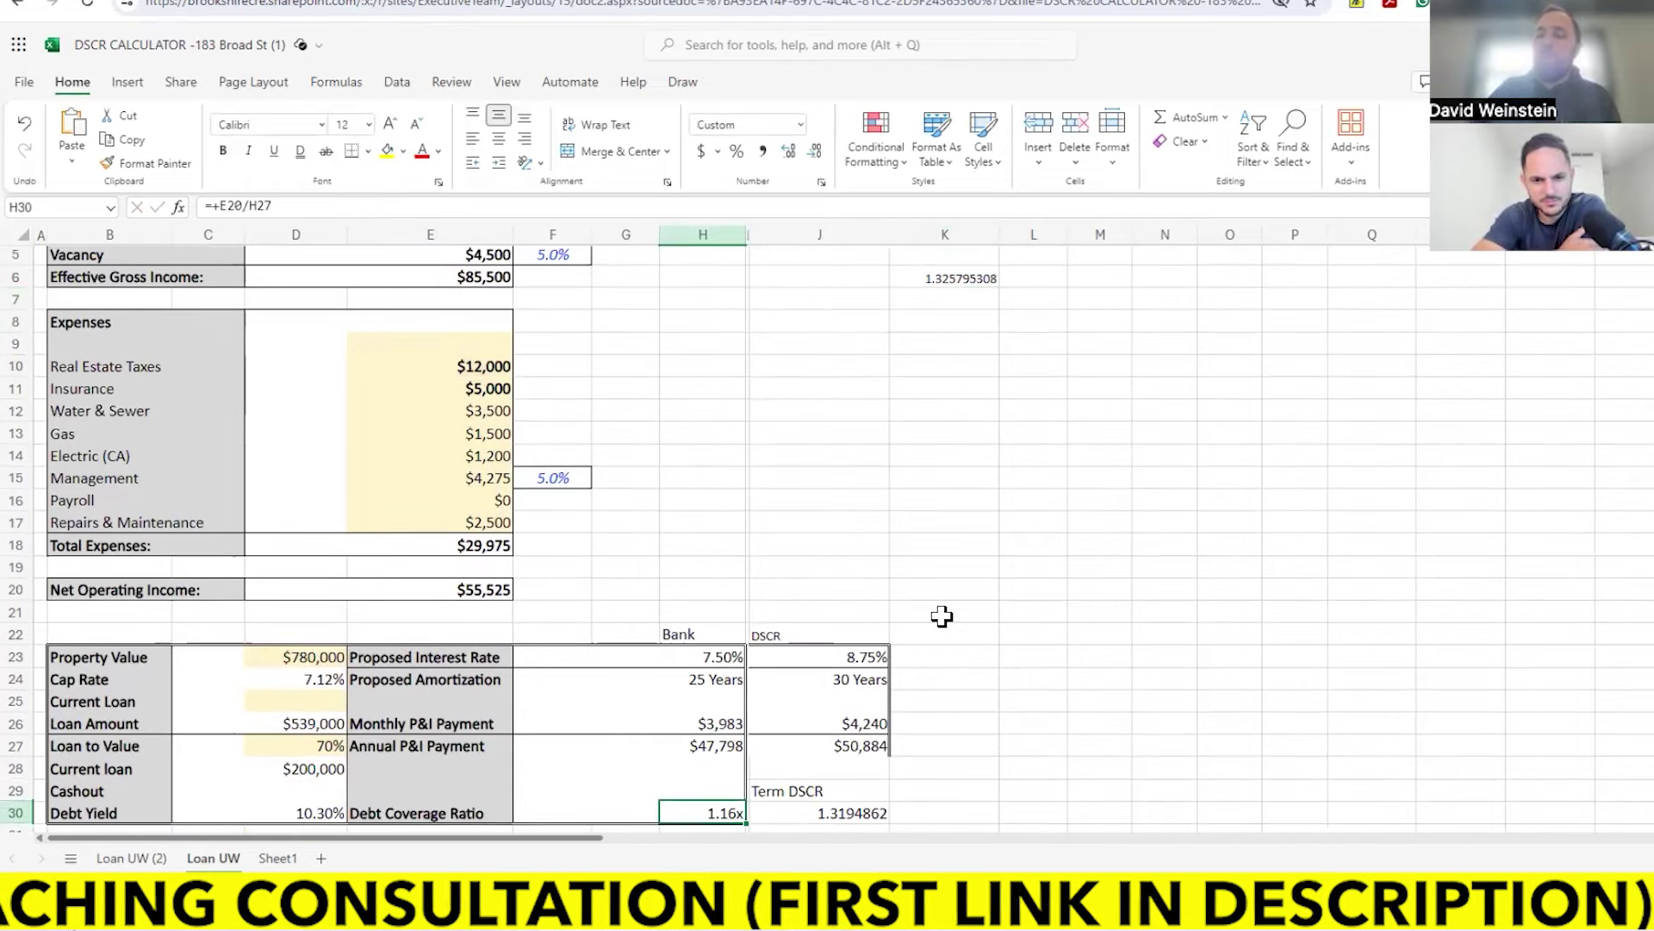
{"action": "left_click", "coordinate": [863, 678]}
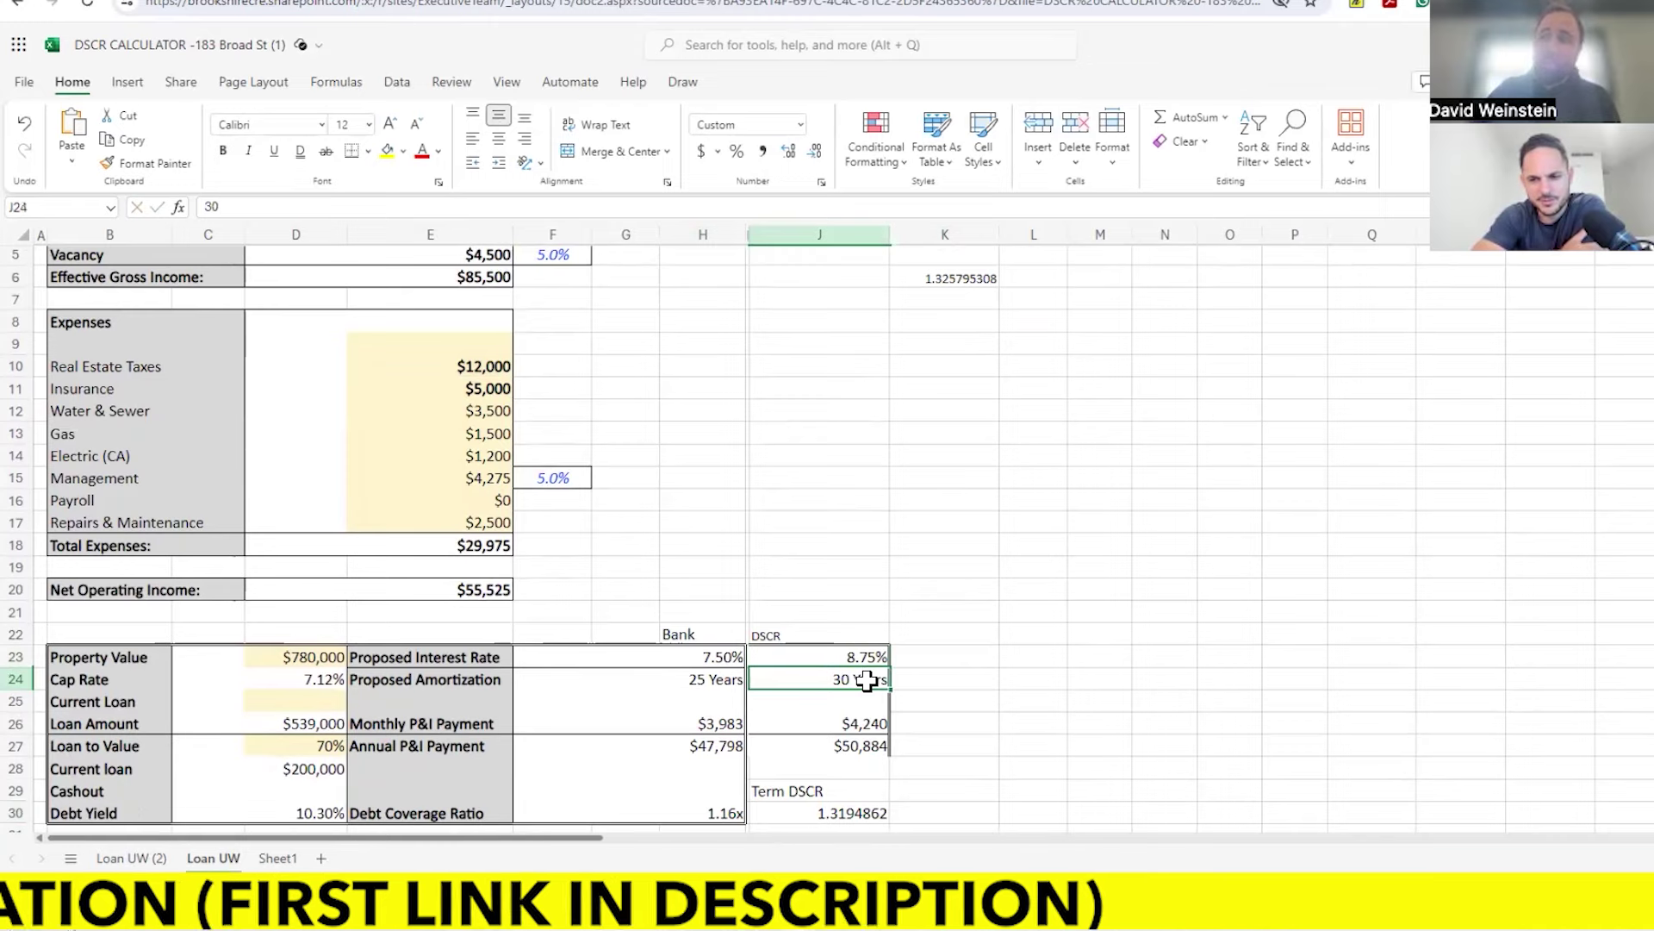
{"action": "left_click", "coordinate": [731, 680]}
{"action": "type", "text": "30"}
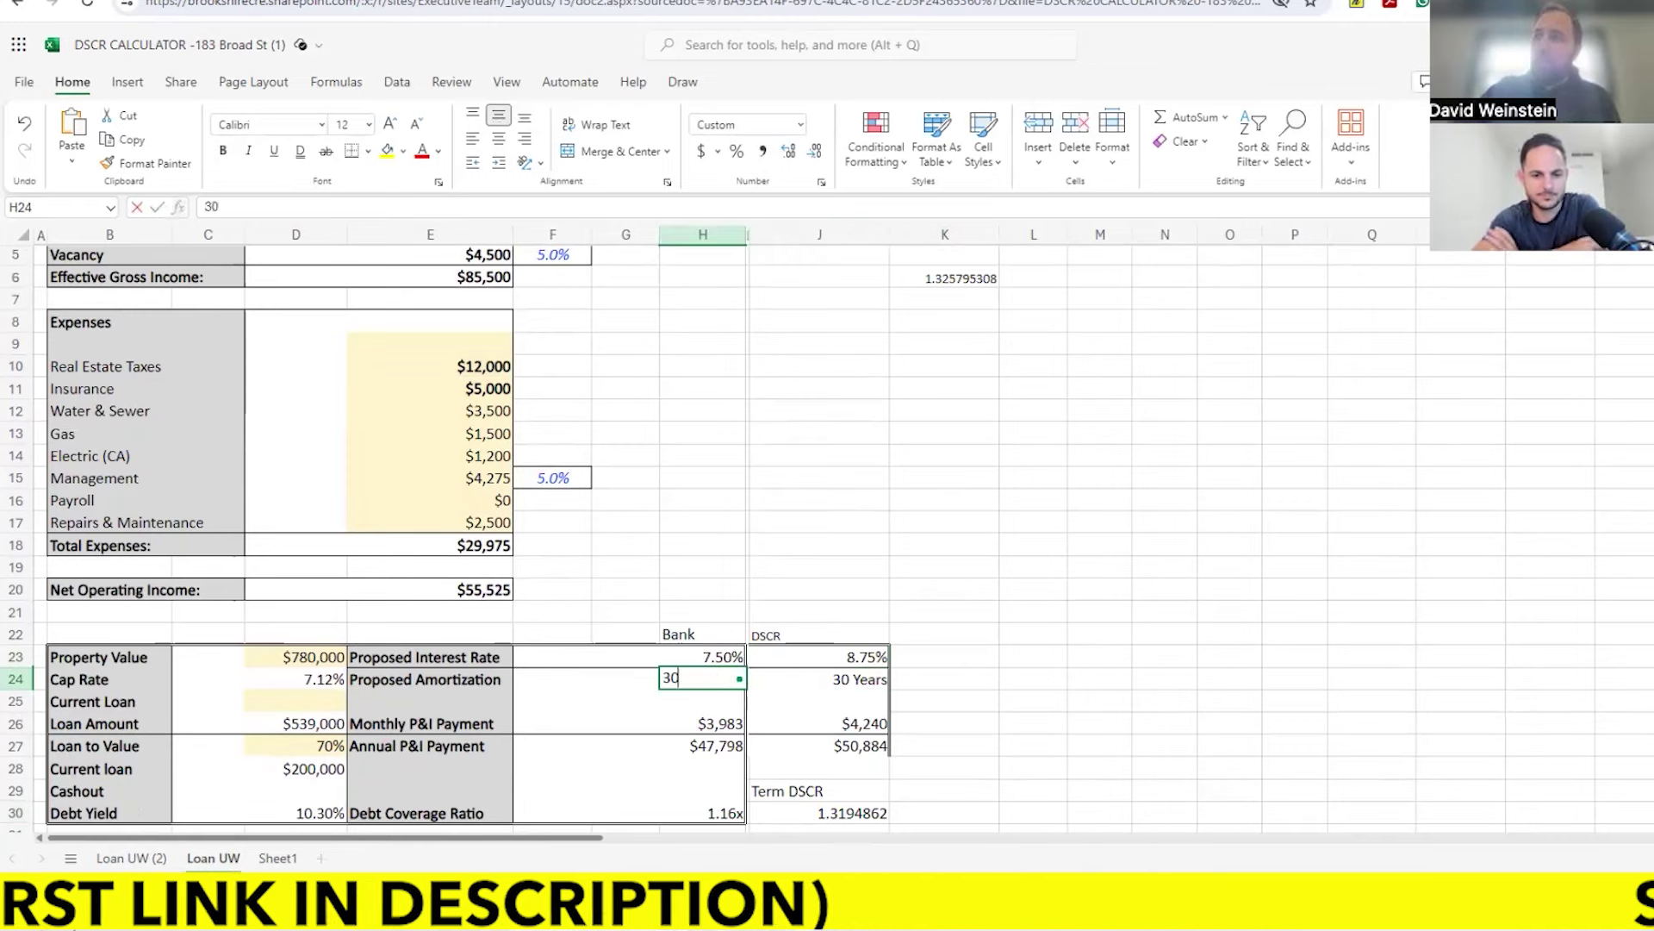
{"action": "key", "text": "Return"}
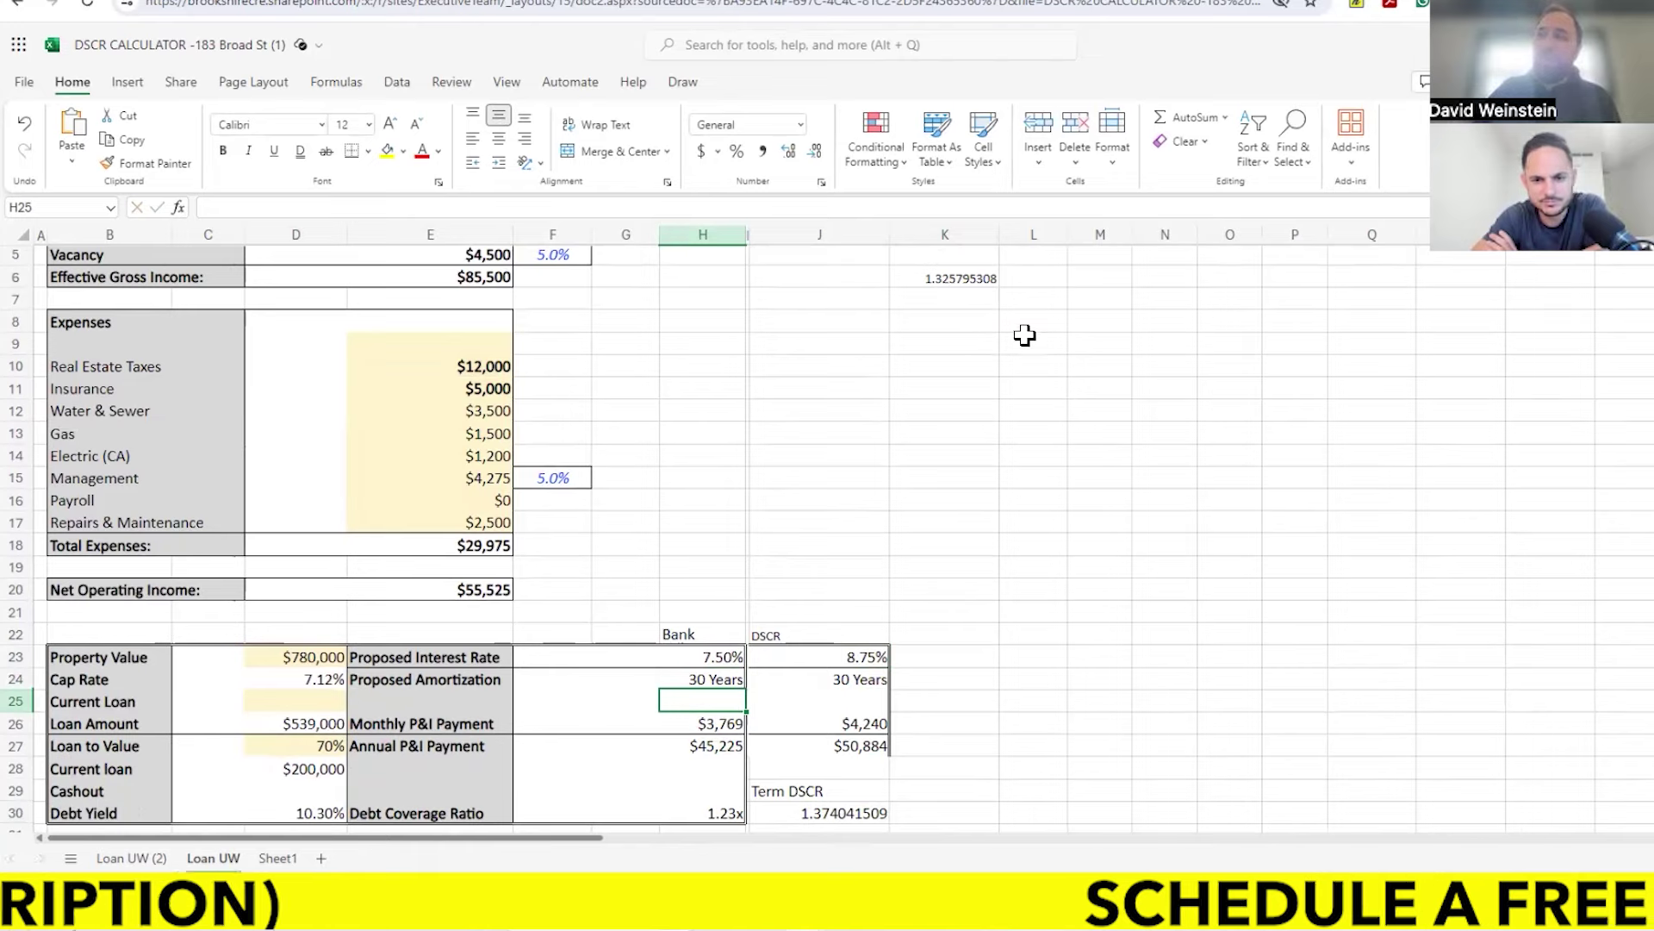
{"action": "scroll", "coordinate": [1008, 336], "scroll_direction": "up", "scroll_amount": 2}
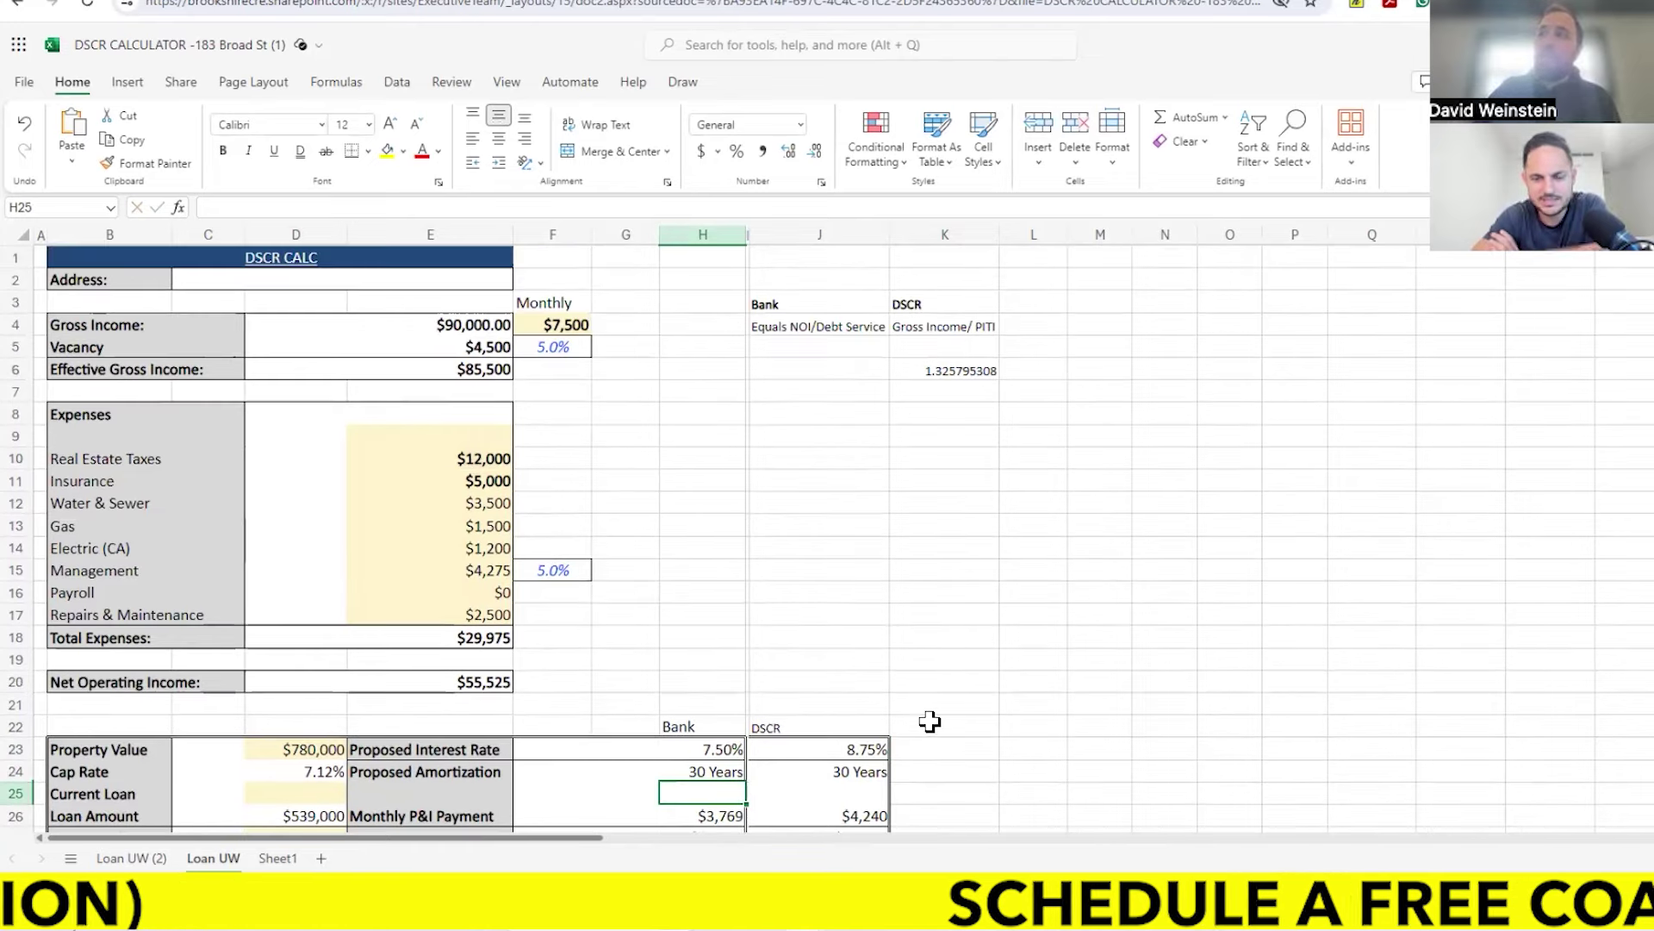
{"action": "left_click", "coordinate": [862, 755]}
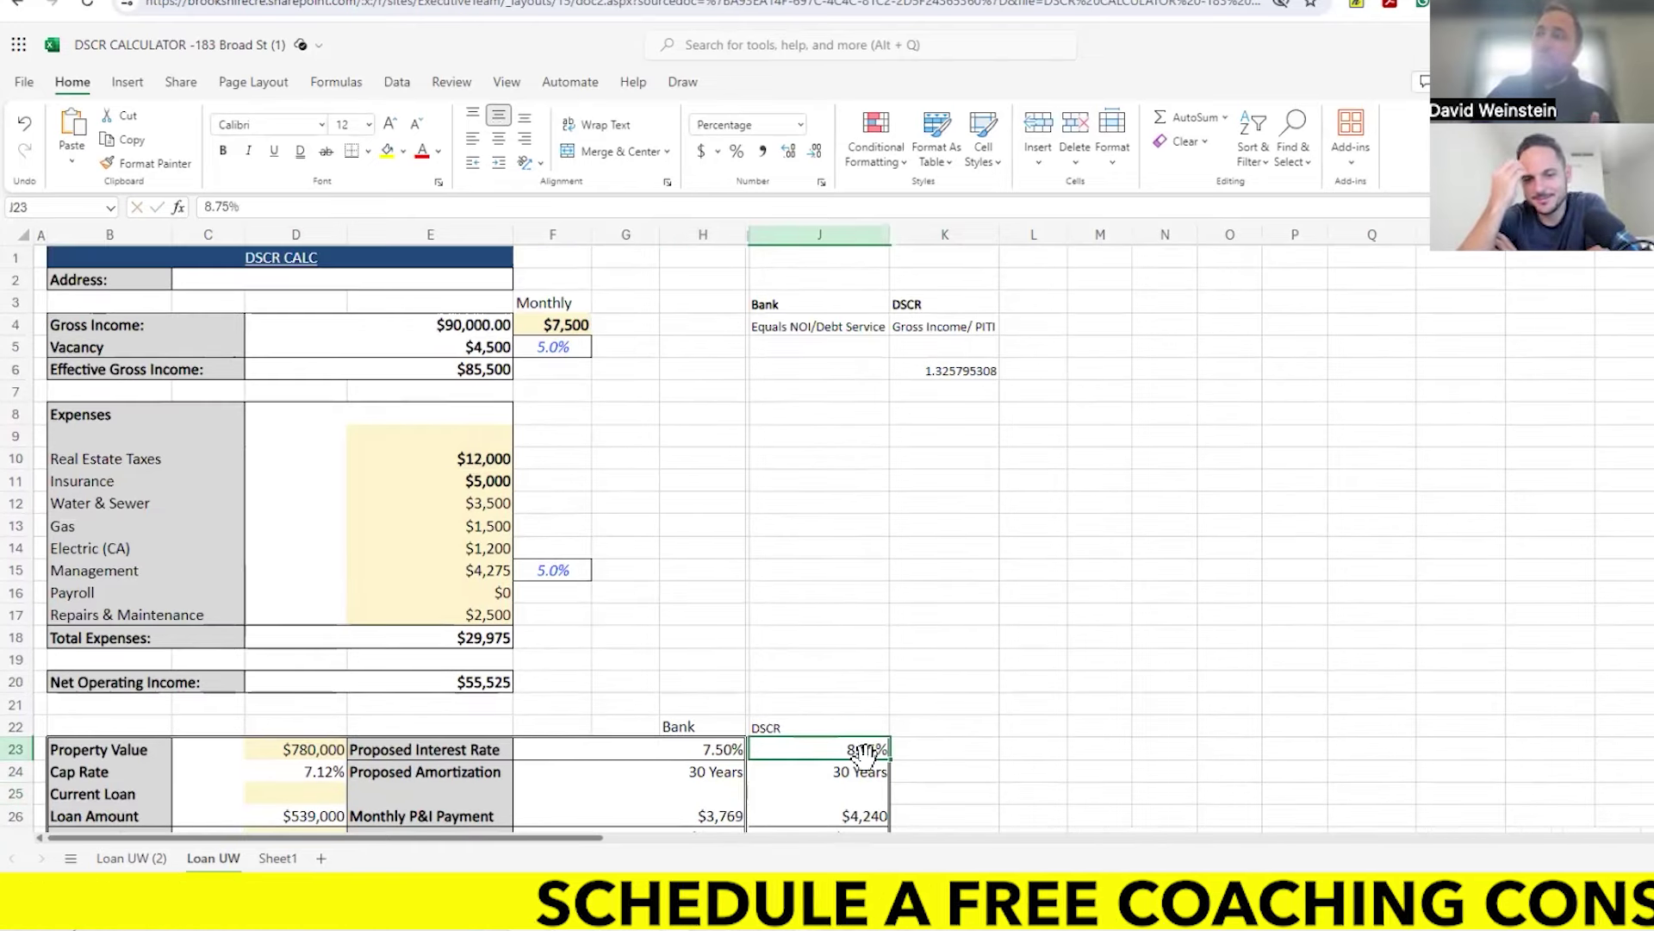
{"action": "left_click", "coordinate": [962, 370]}
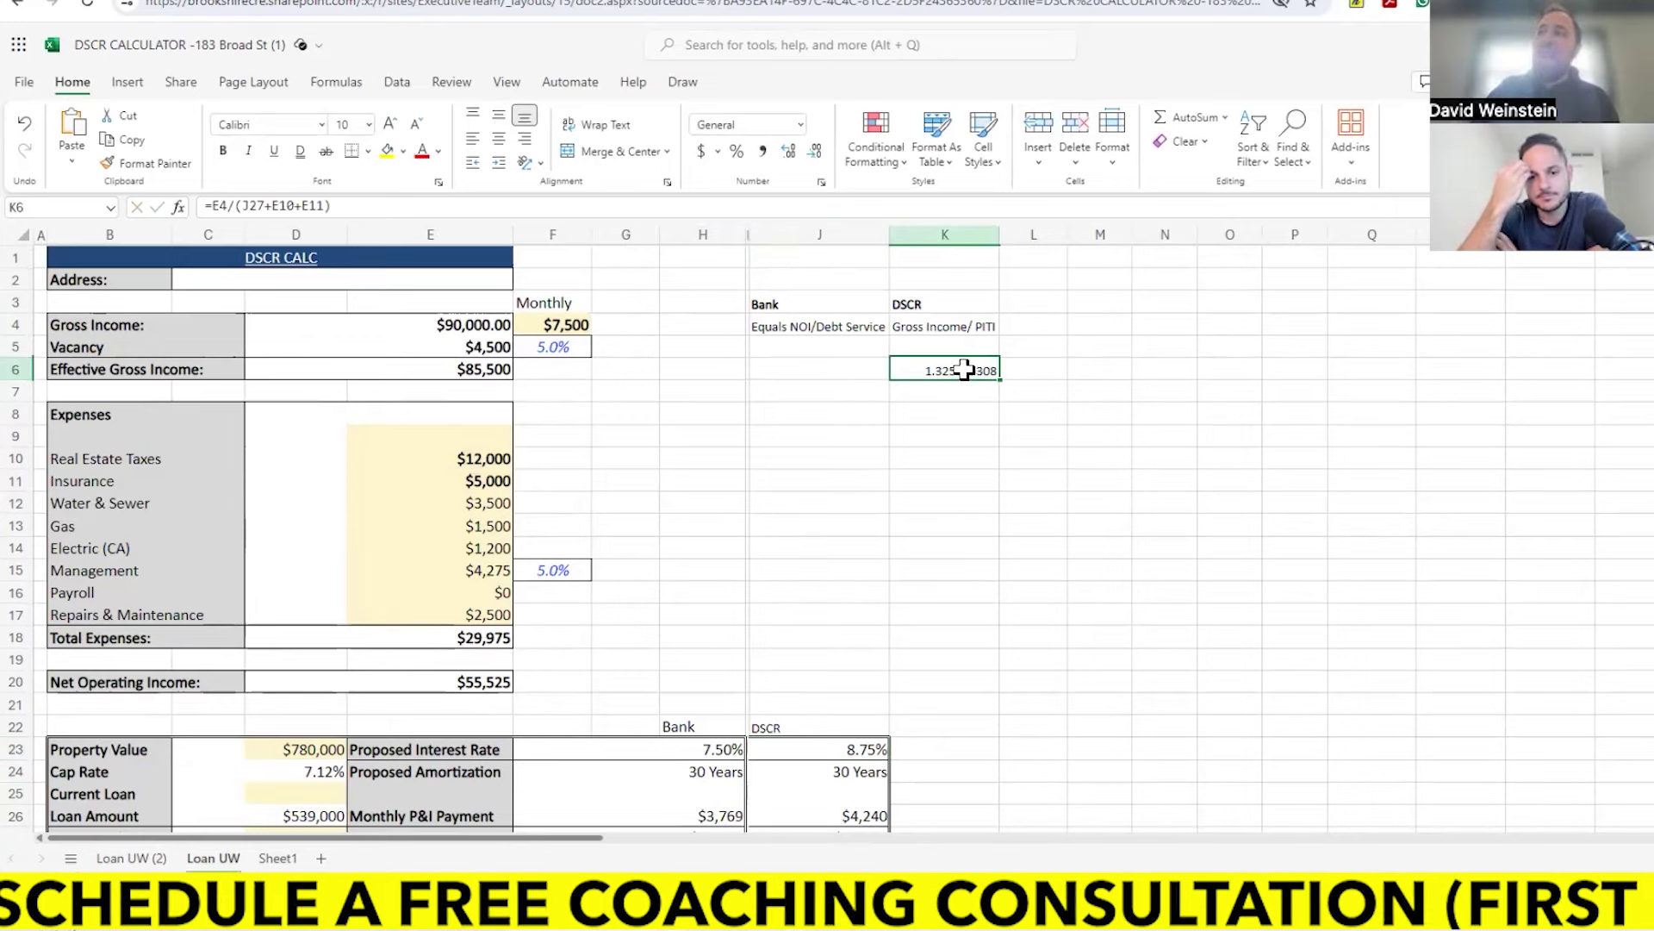
{"action": "left_click", "coordinate": [953, 392]}
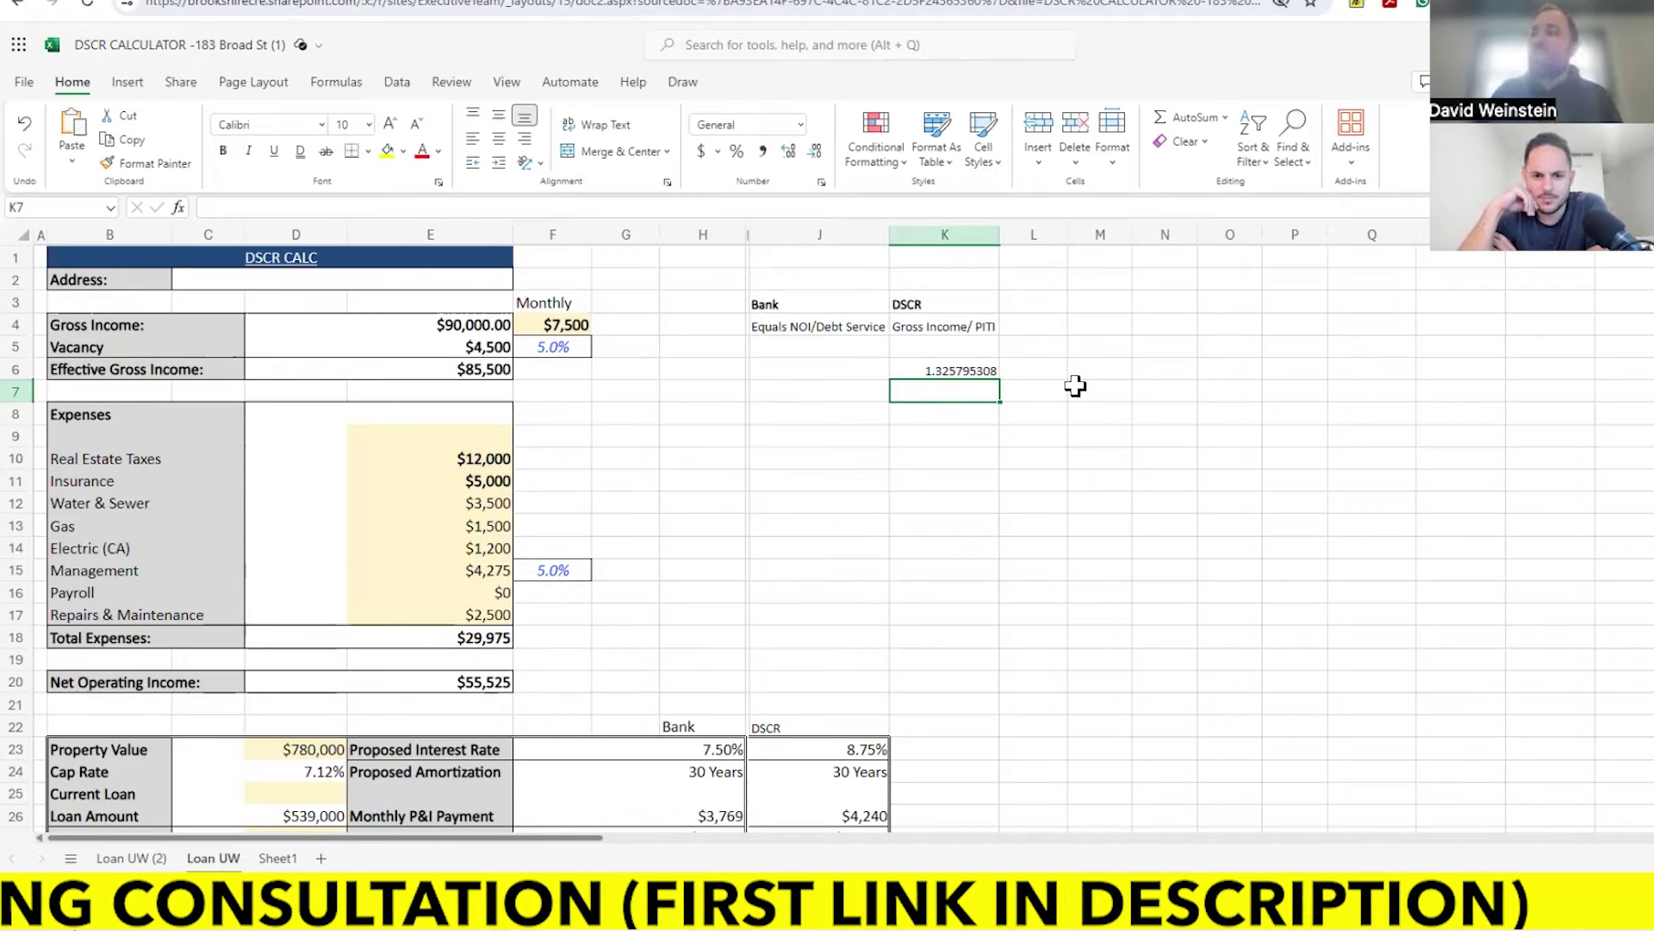
Step: Set the loan amount in D26 to 700000 and compare the bank and DSCR coverage ratios
{"action": "scroll", "coordinate": [343, 715], "scroll_direction": "down", "scroll_amount": 2}
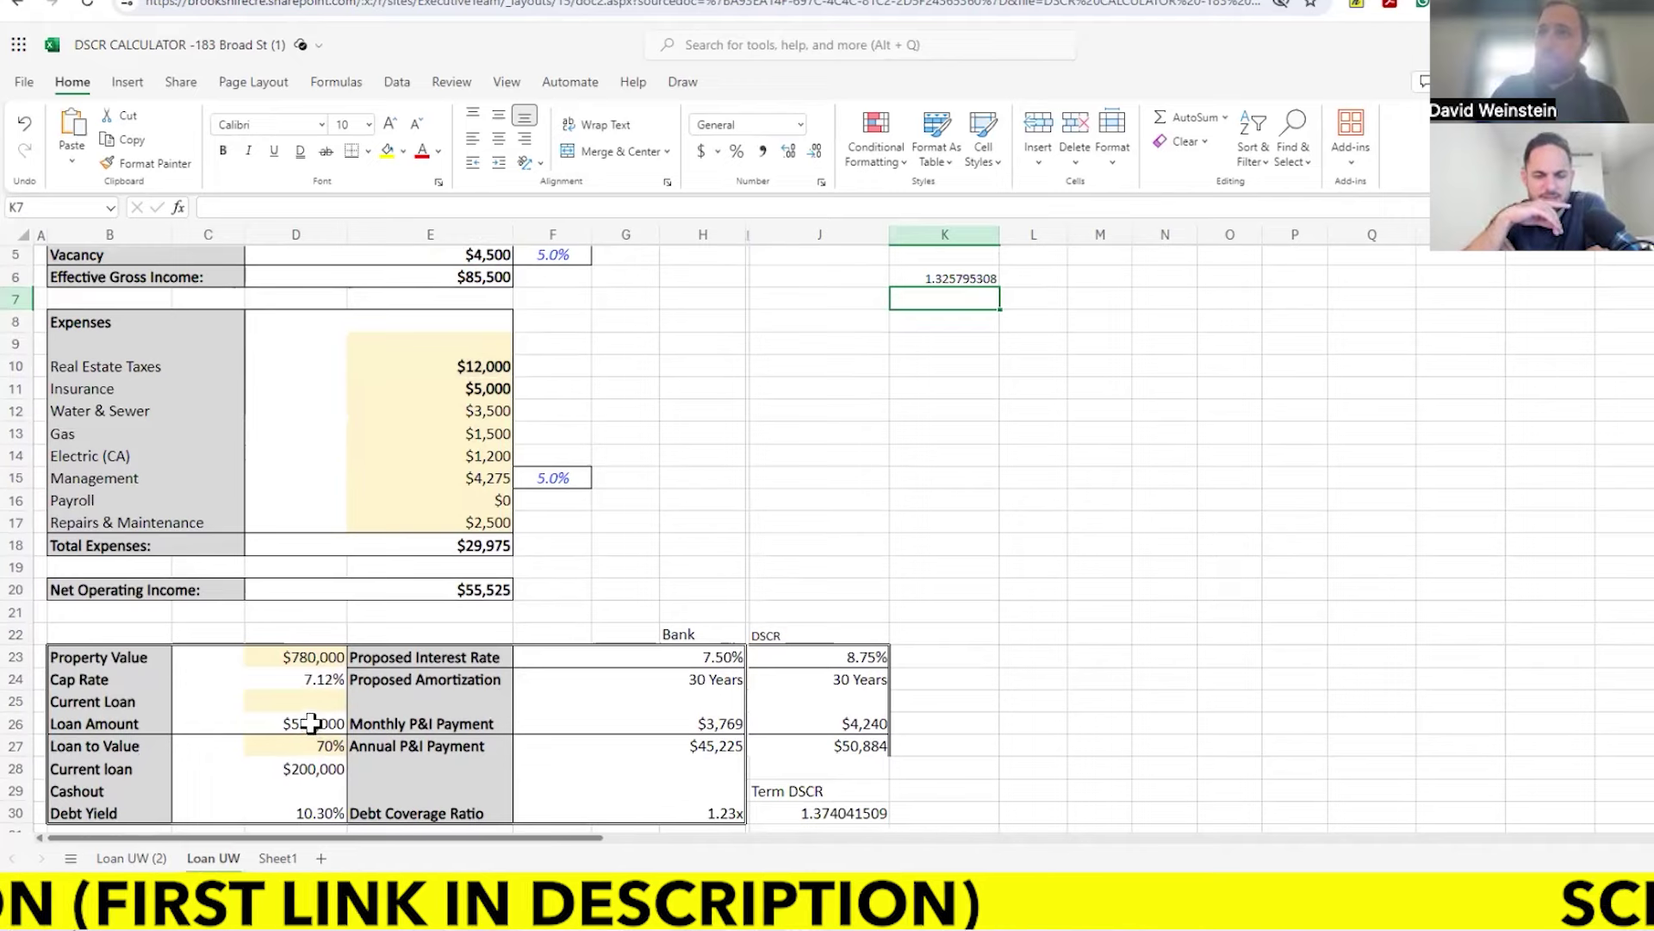
{"action": "left_click", "coordinate": [311, 722]}
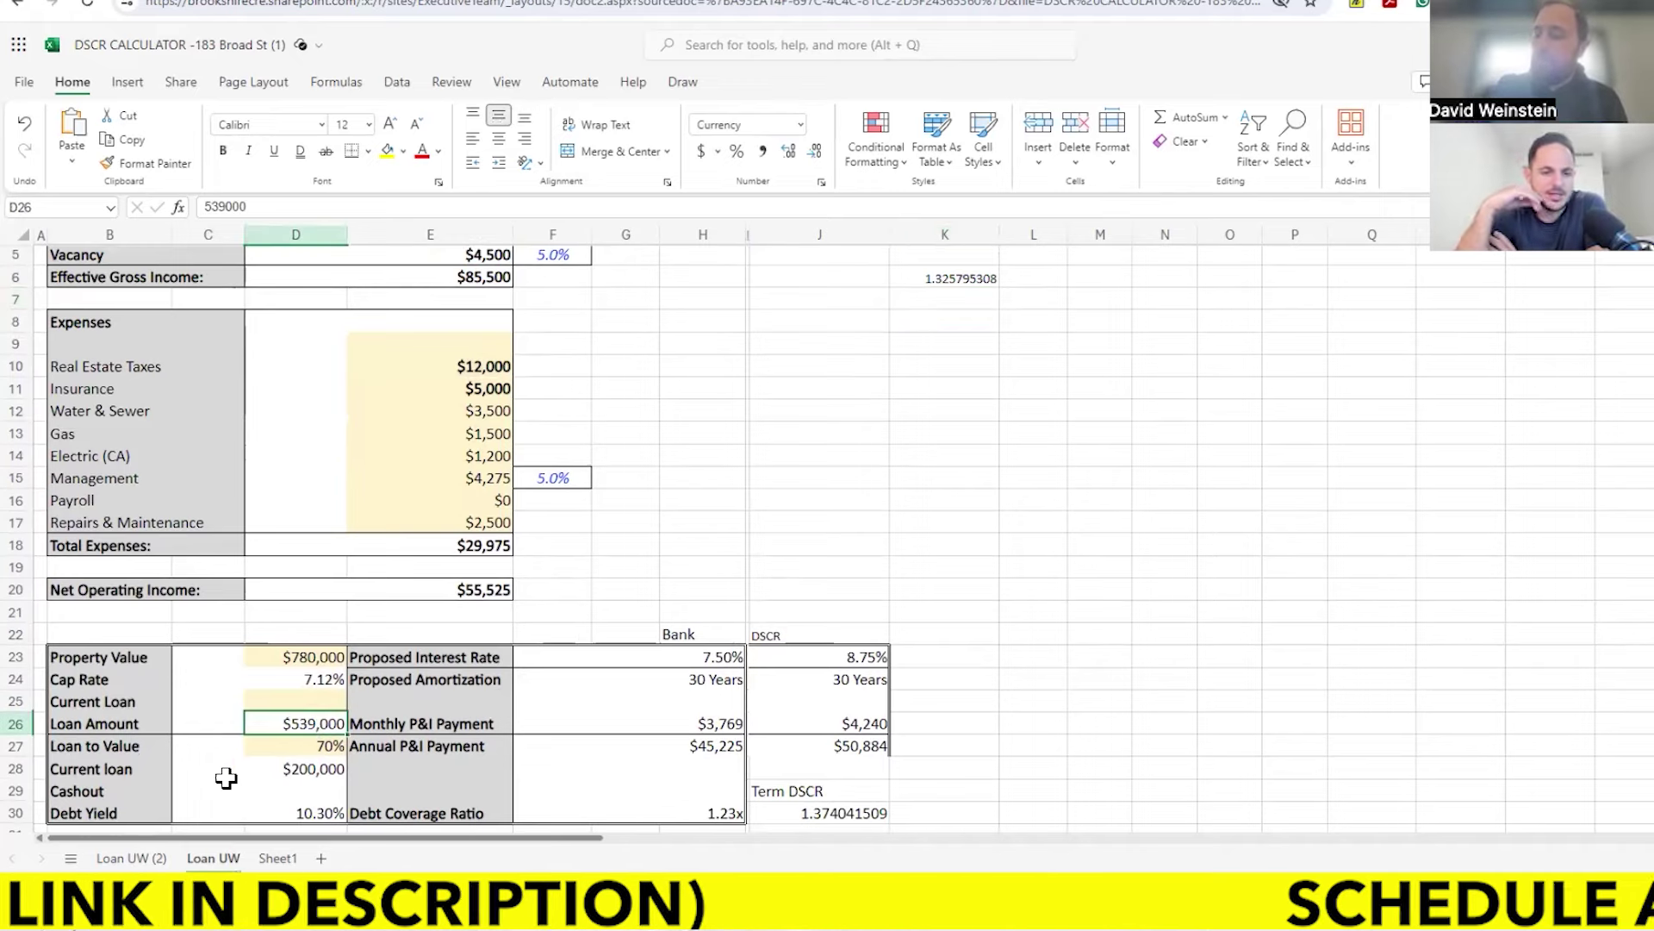
{"action": "type", "text": "700000"}
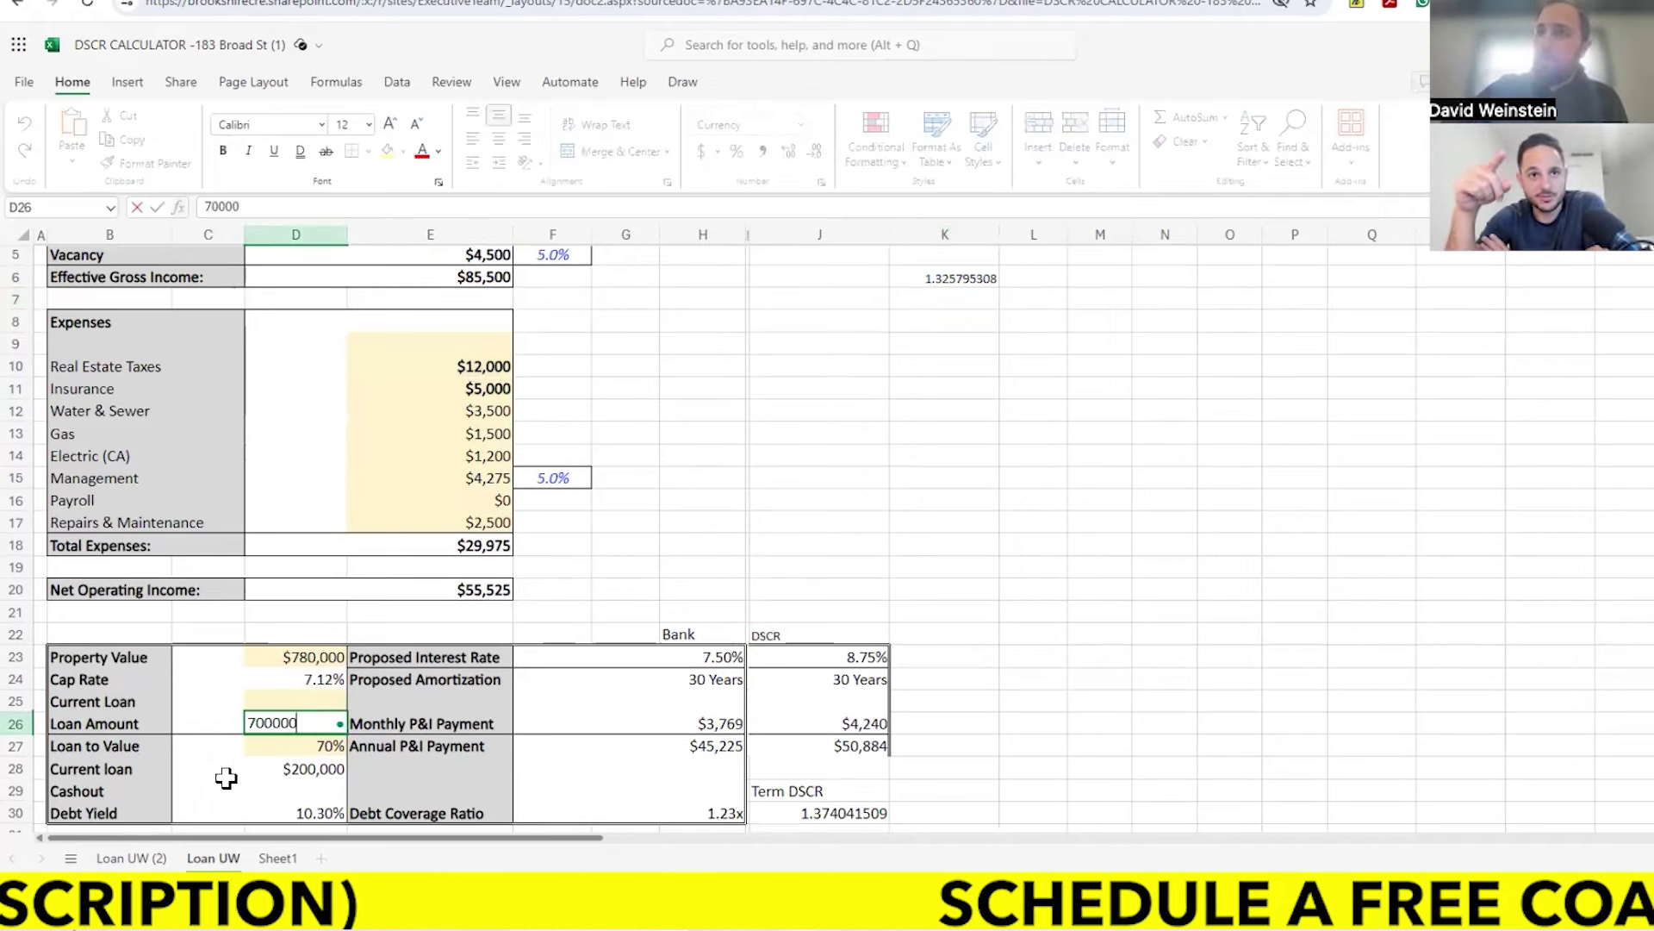
{"action": "key", "text": "Return"}
{"action": "scroll", "coordinate": [982, 539], "scroll_direction": "up", "scroll_amount": 2}
{"action": "scroll", "coordinate": [685, 642], "scroll_direction": "down", "scroll_amount": 2}
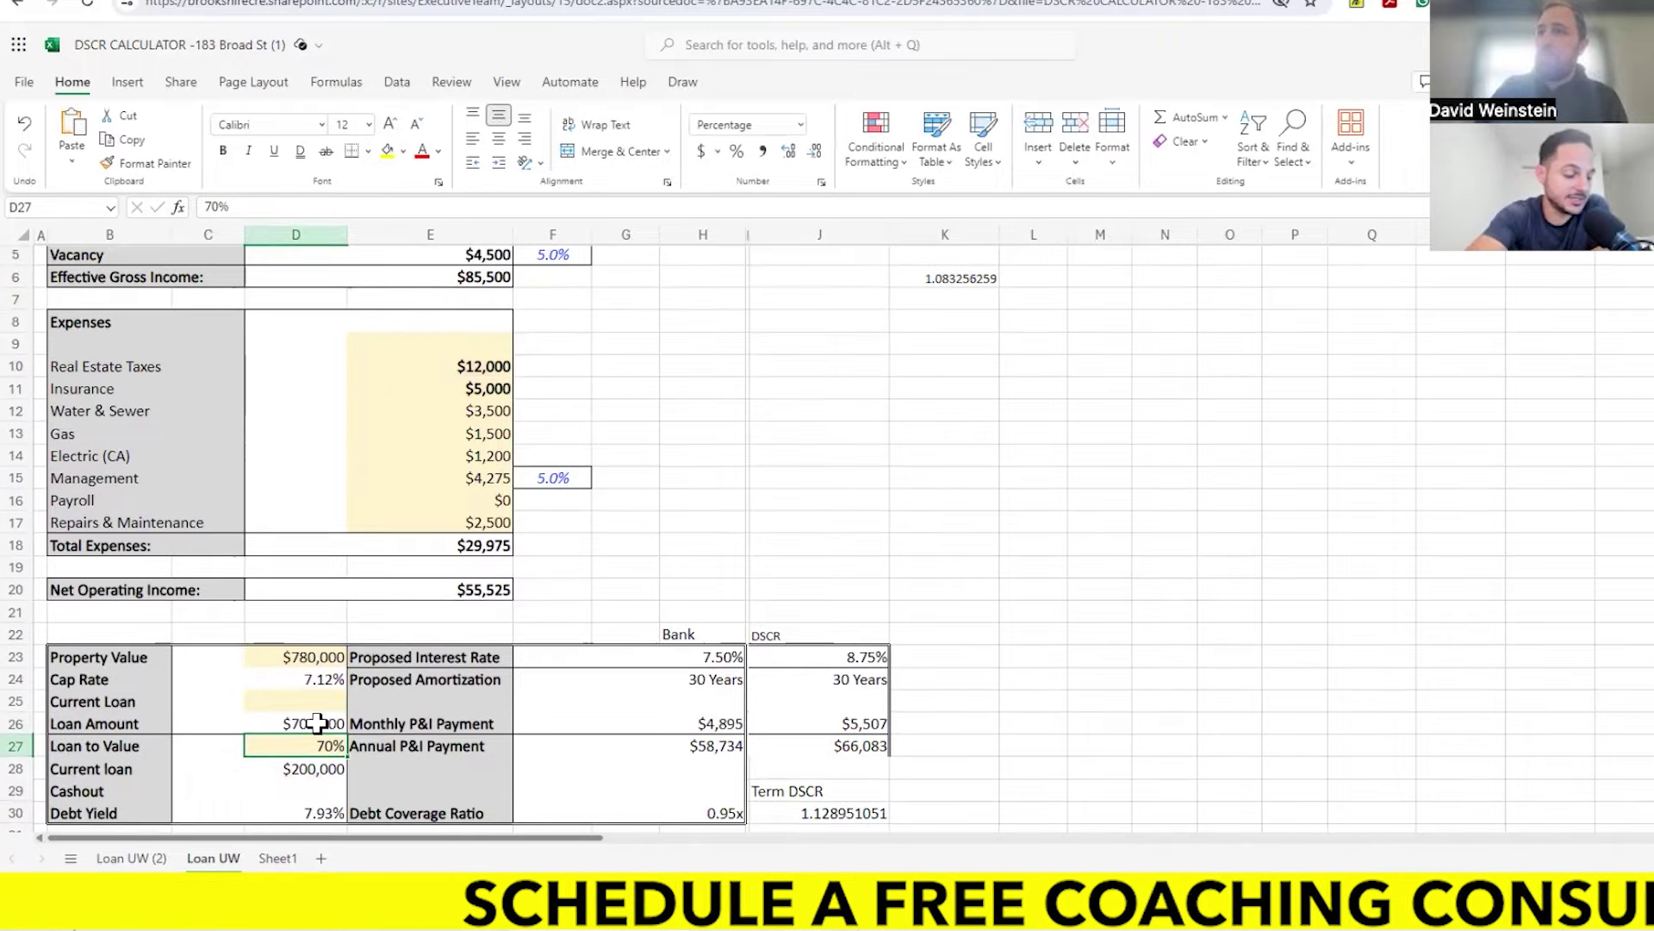
{"action": "scroll", "coordinate": [905, 414], "scroll_direction": "up", "scroll_amount": 2}
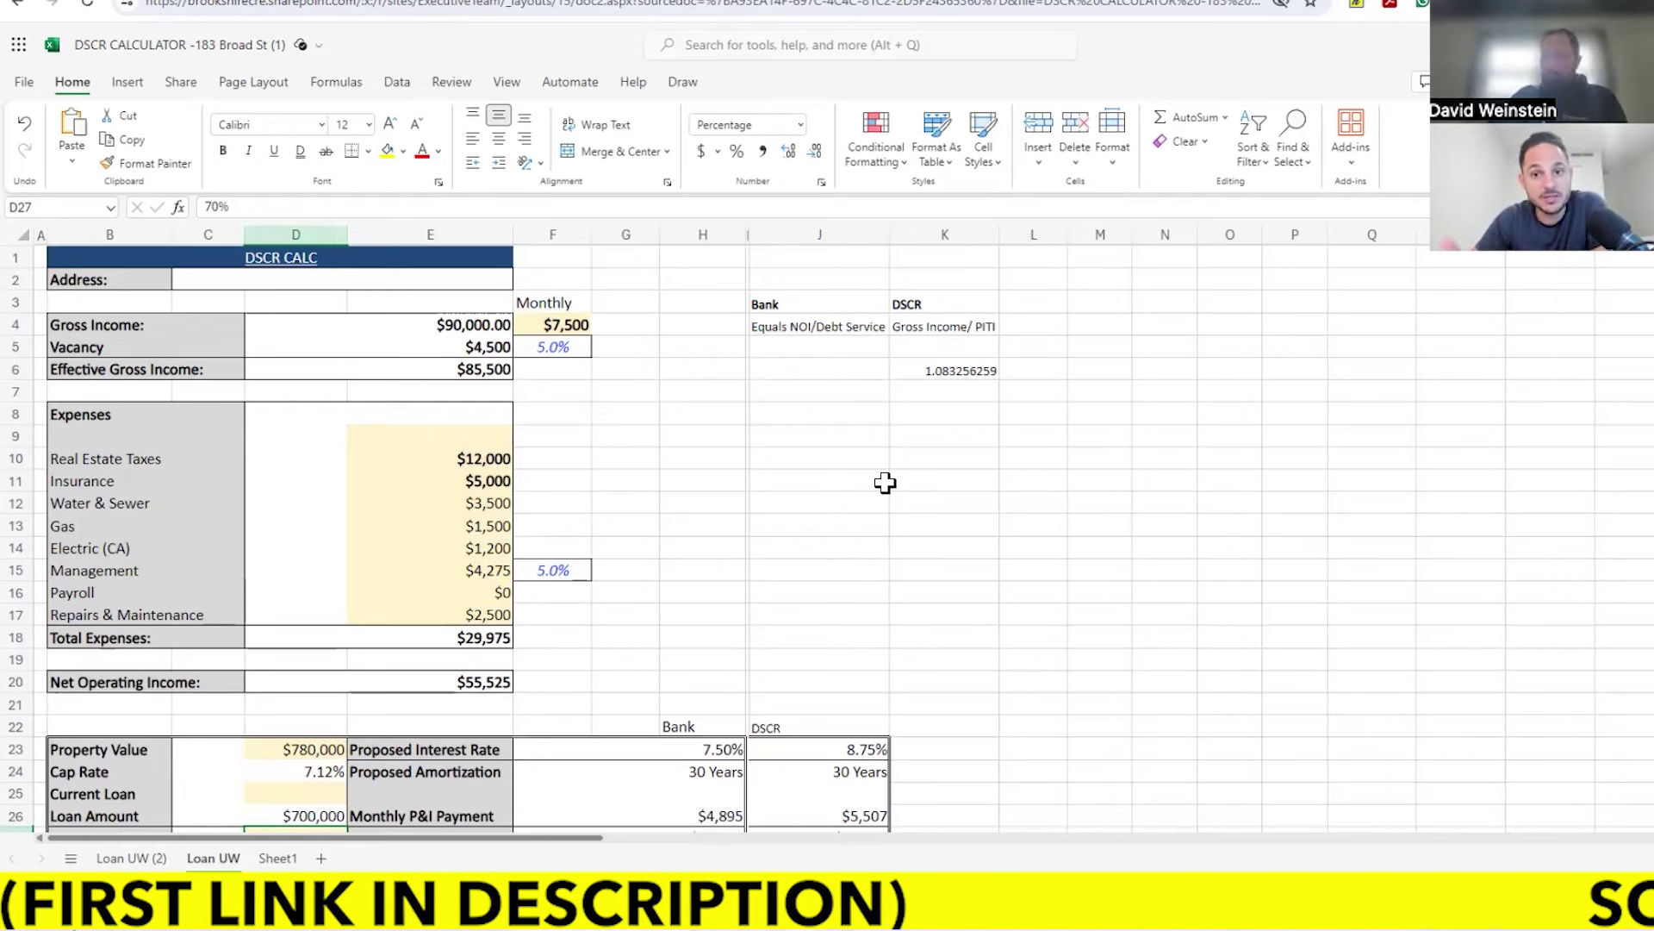
Step: Replace the fixed loan amount in D26 with the formula =D23*D27, property value times loan to value
{"action": "scroll", "coordinate": [714, 547], "scroll_direction": "down", "scroll_amount": 3}
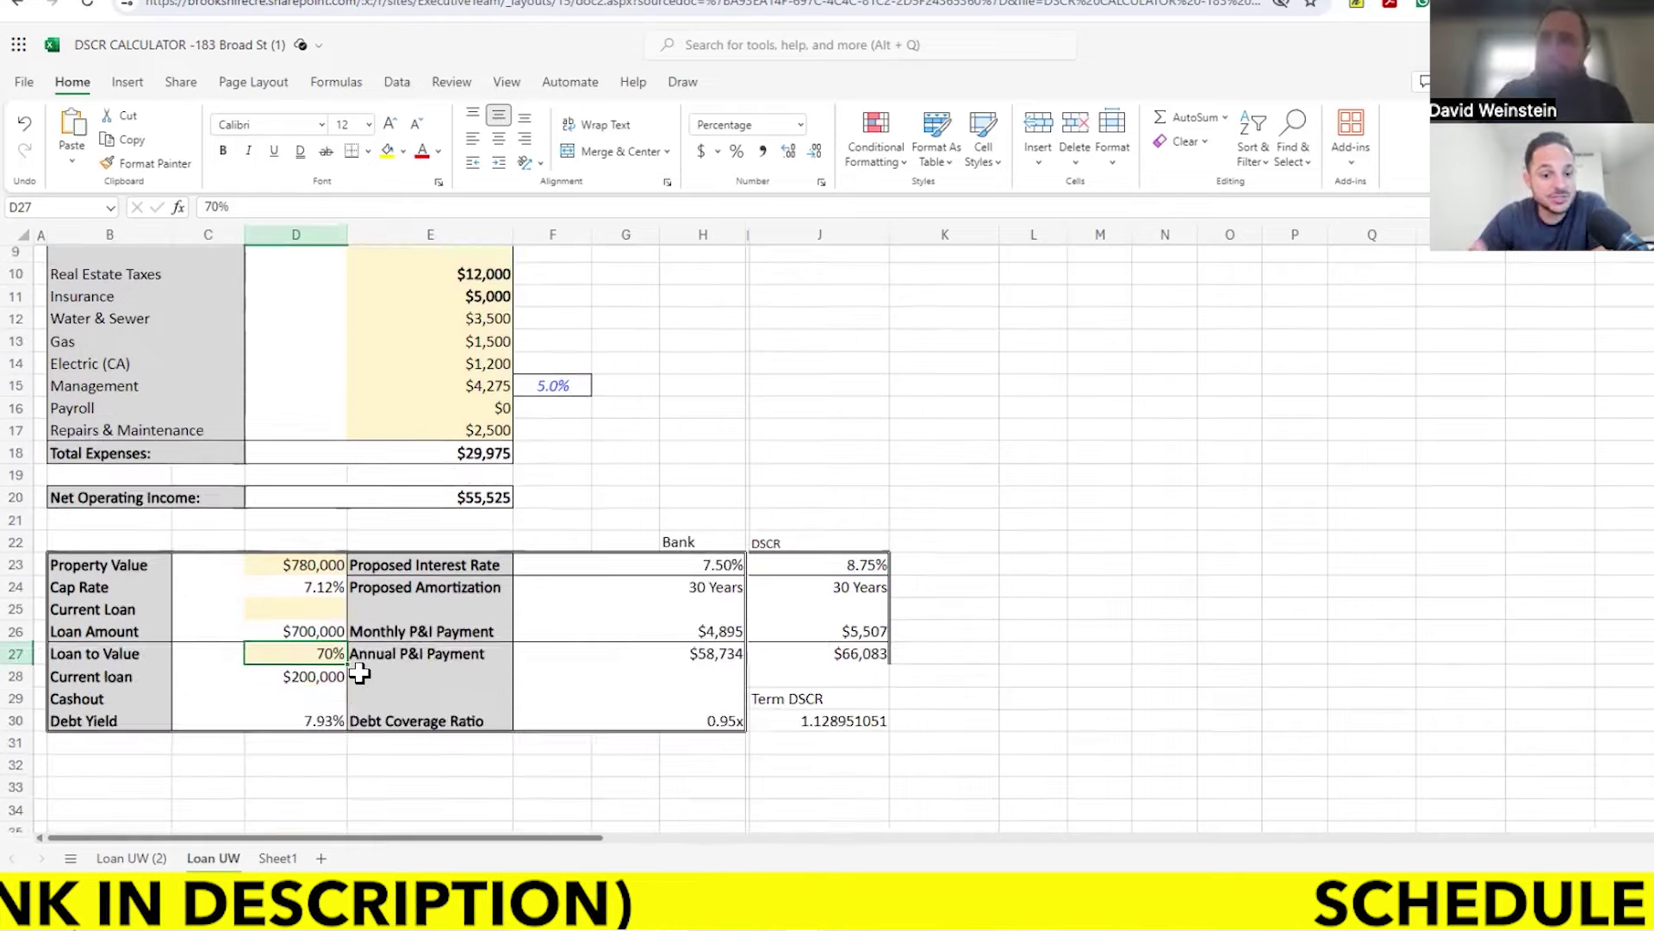
{"action": "left_click", "coordinate": [315, 631]}
{"action": "type", "text": "="}
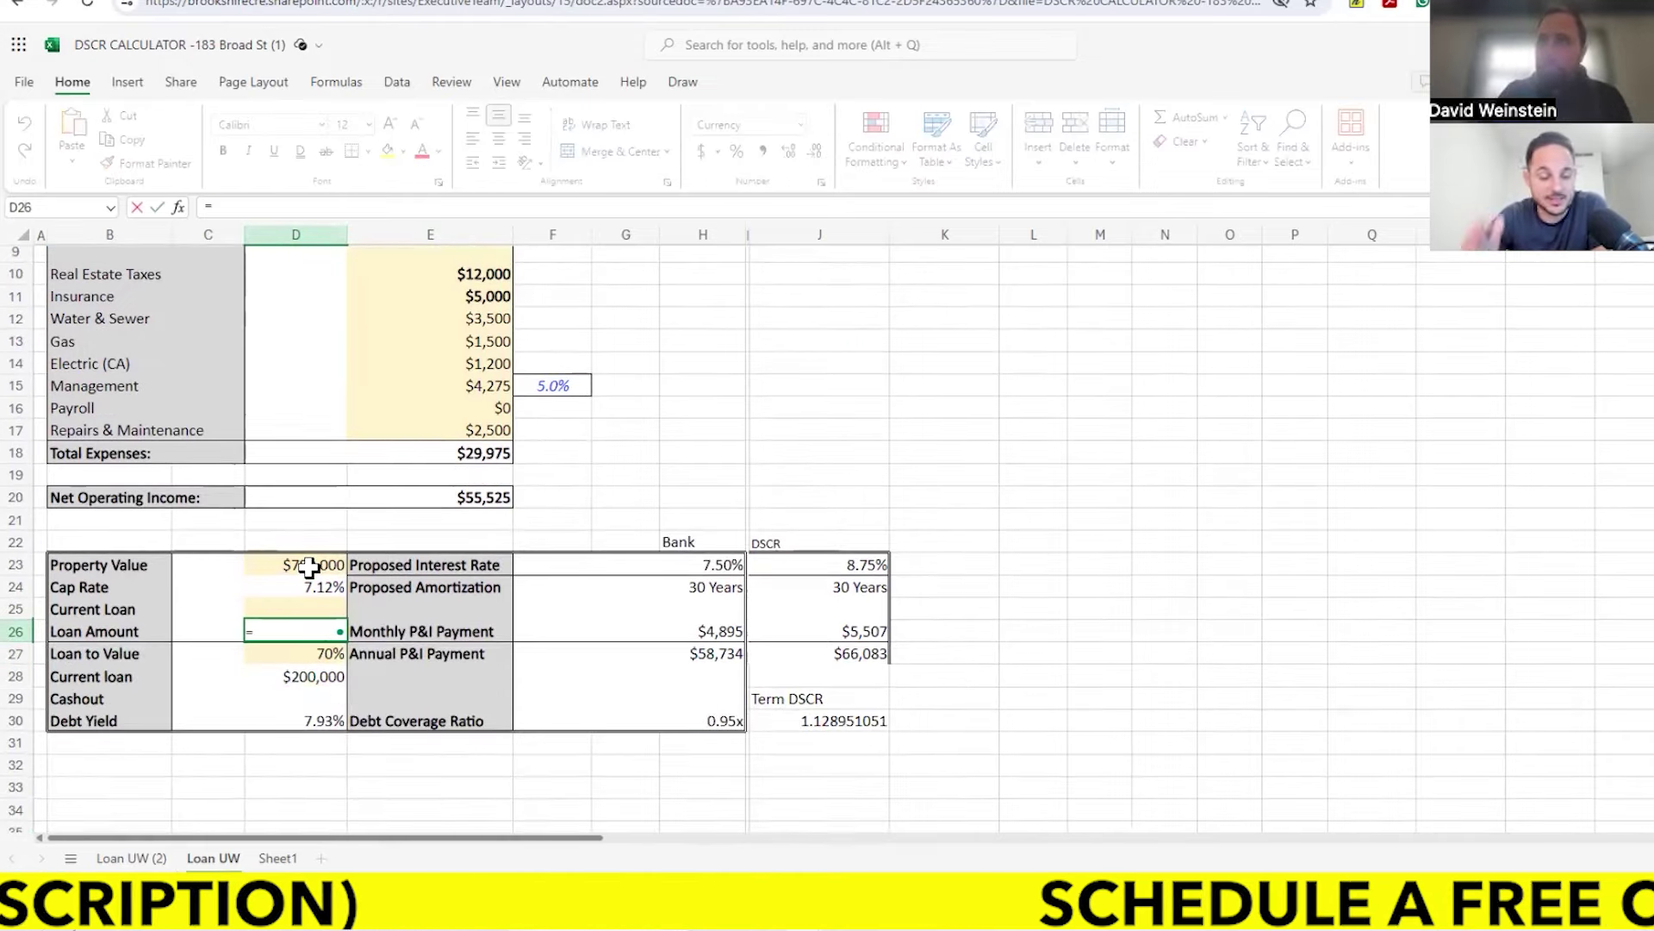
{"action": "left_click", "coordinate": [304, 565]}
{"action": "type", "text": "/"}
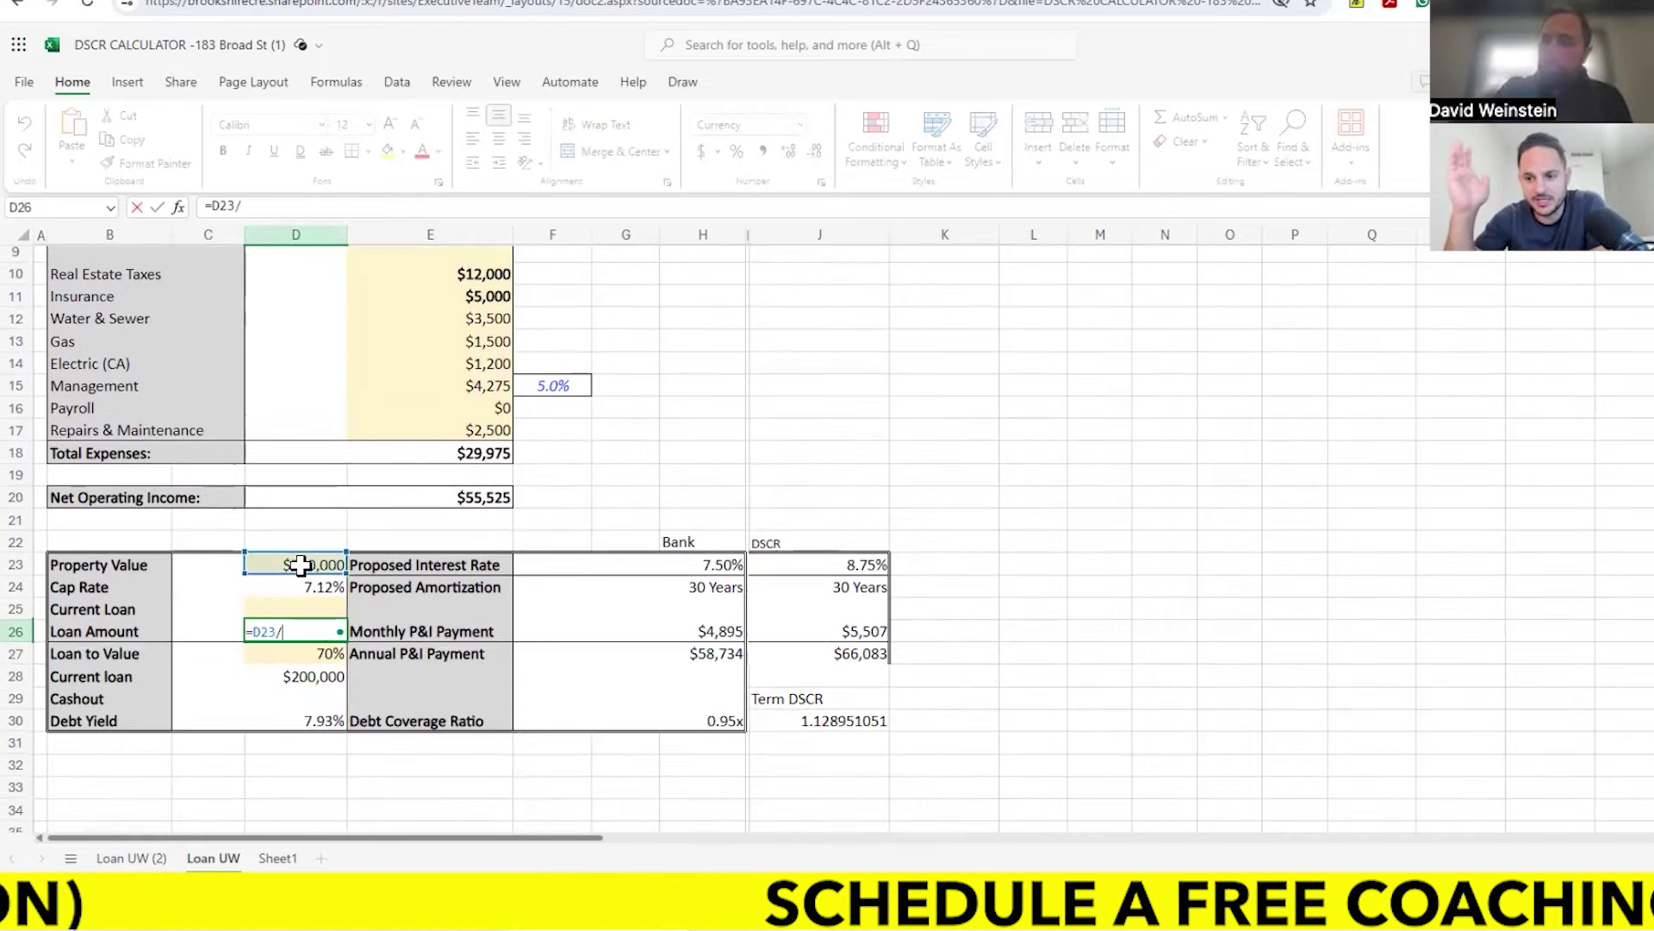
{"action": "left_click", "coordinate": [306, 656]}
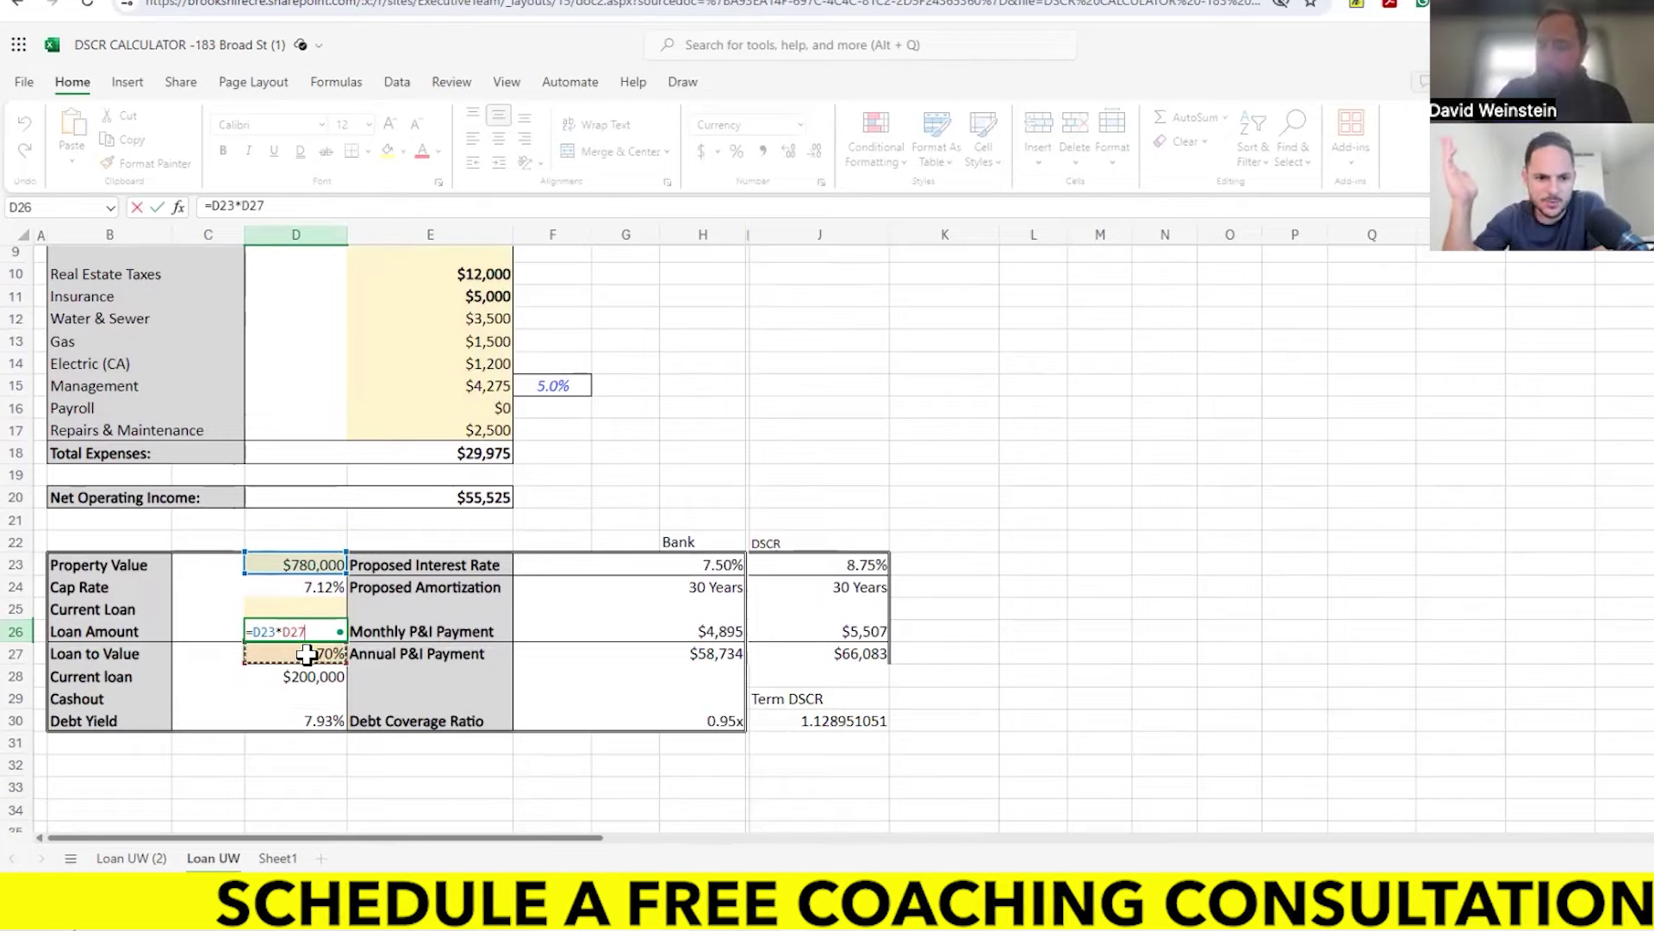
{"action": "key", "text": "Return"}
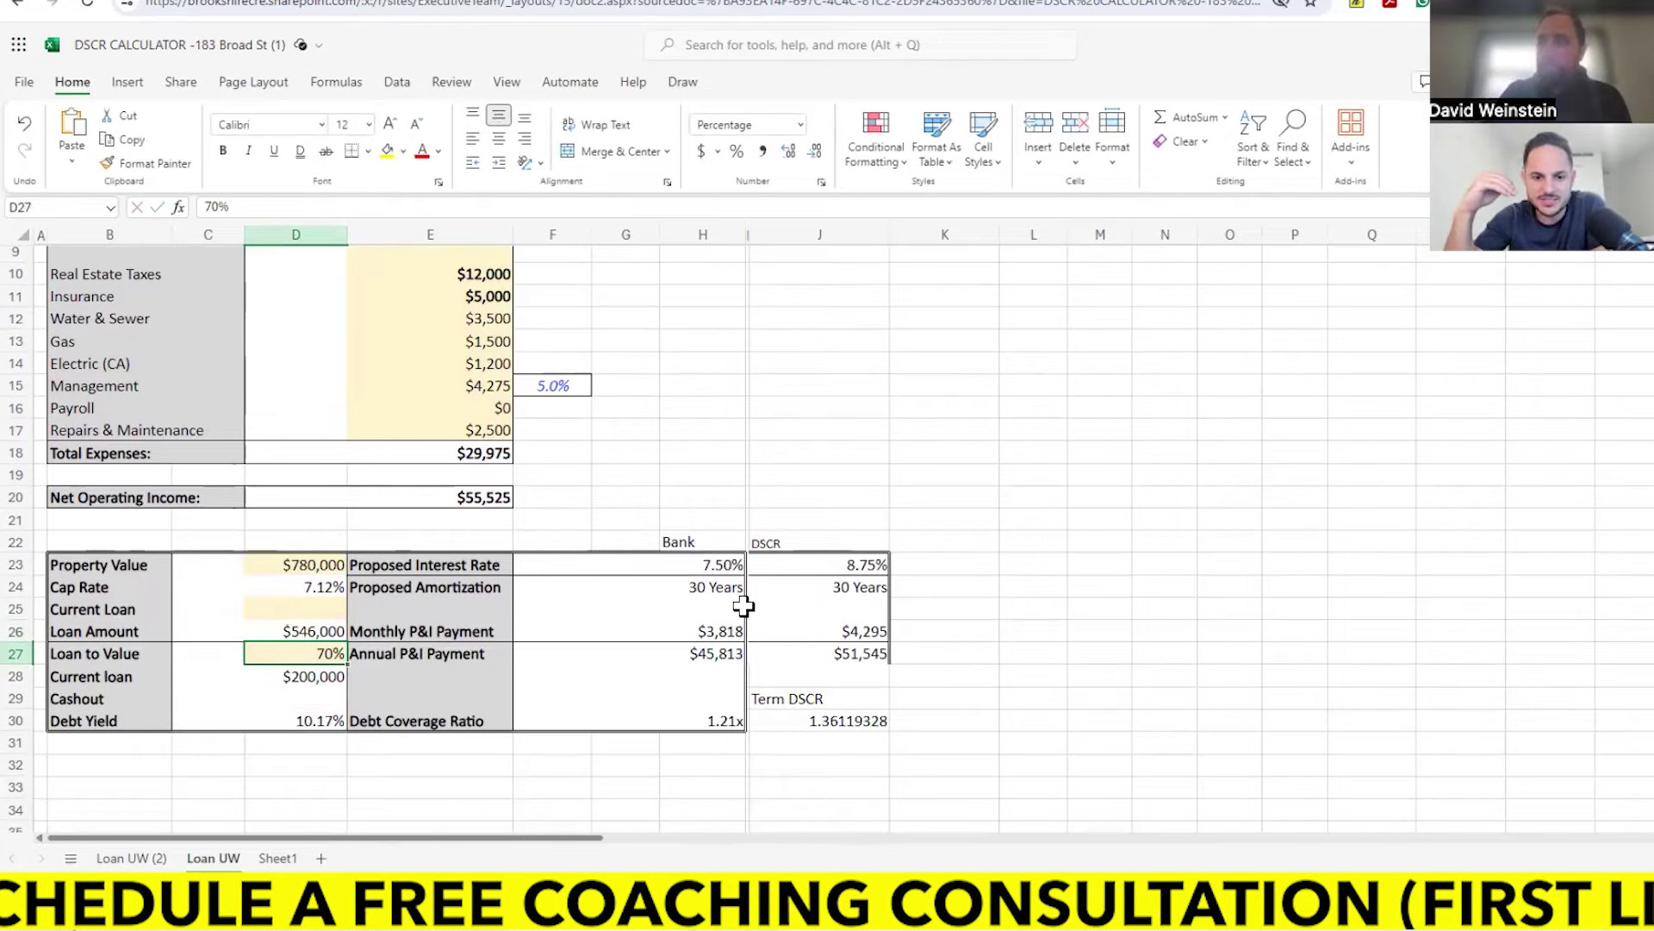
Step: Link J6 in the Bank comparison column to the bank's Debt Coverage Ratio in H30
{"action": "scroll", "coordinate": [829, 584], "scroll_direction": "up", "scroll_amount": 3}
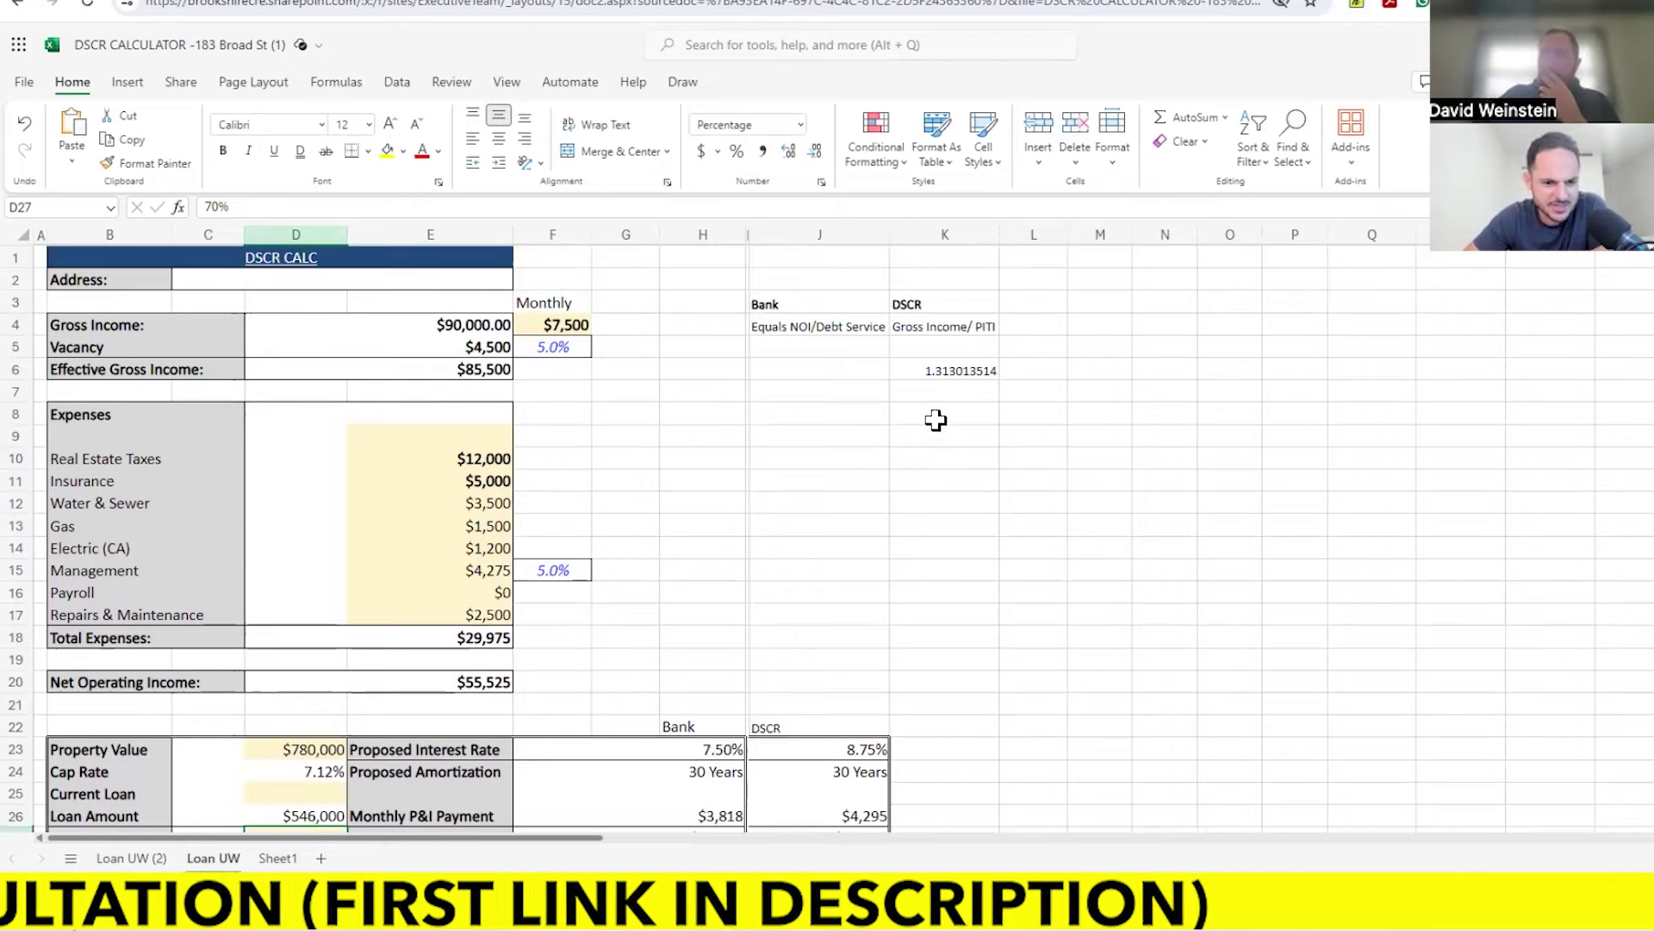
{"action": "left_click", "coordinate": [865, 371]}
{"action": "type", "text": "="}
{"action": "scroll", "coordinate": [819, 401], "scroll_direction": "down", "scroll_amount": 4}
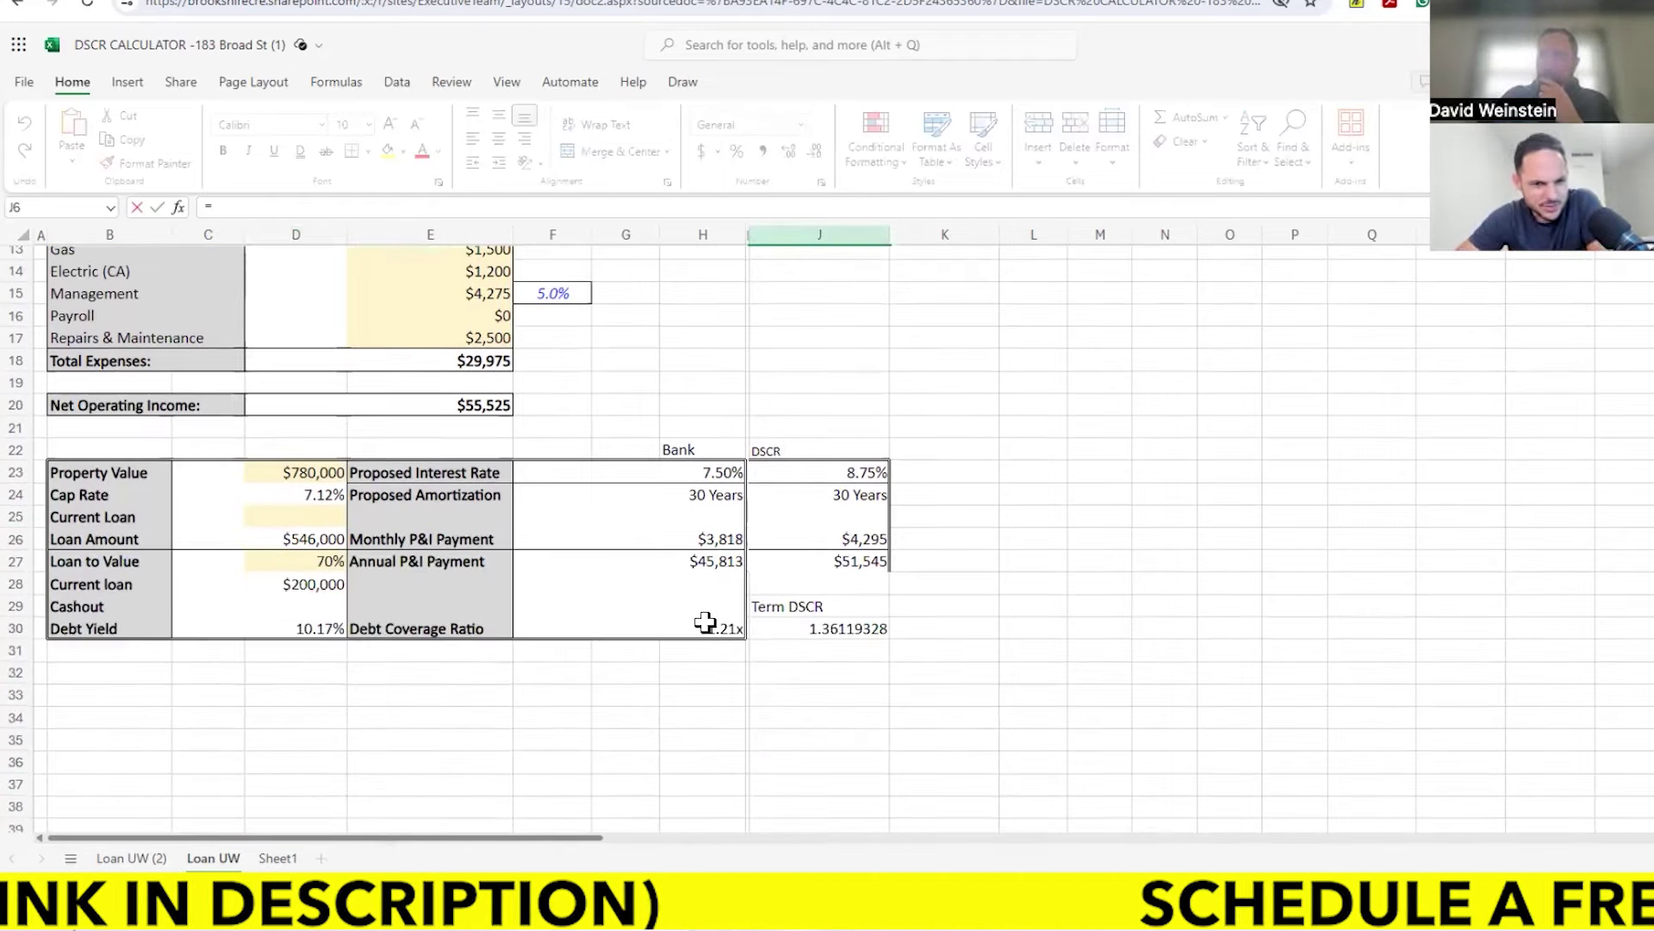
{"action": "left_click", "coordinate": [705, 623]}
{"action": "key", "text": "Return"}
Step: Label H5 Rate and link J5 to the bank interest rate in H23 and K5 to the DSCR rate in J23
{"action": "scroll", "coordinate": [934, 528], "scroll_direction": "up", "scroll_amount": 4}
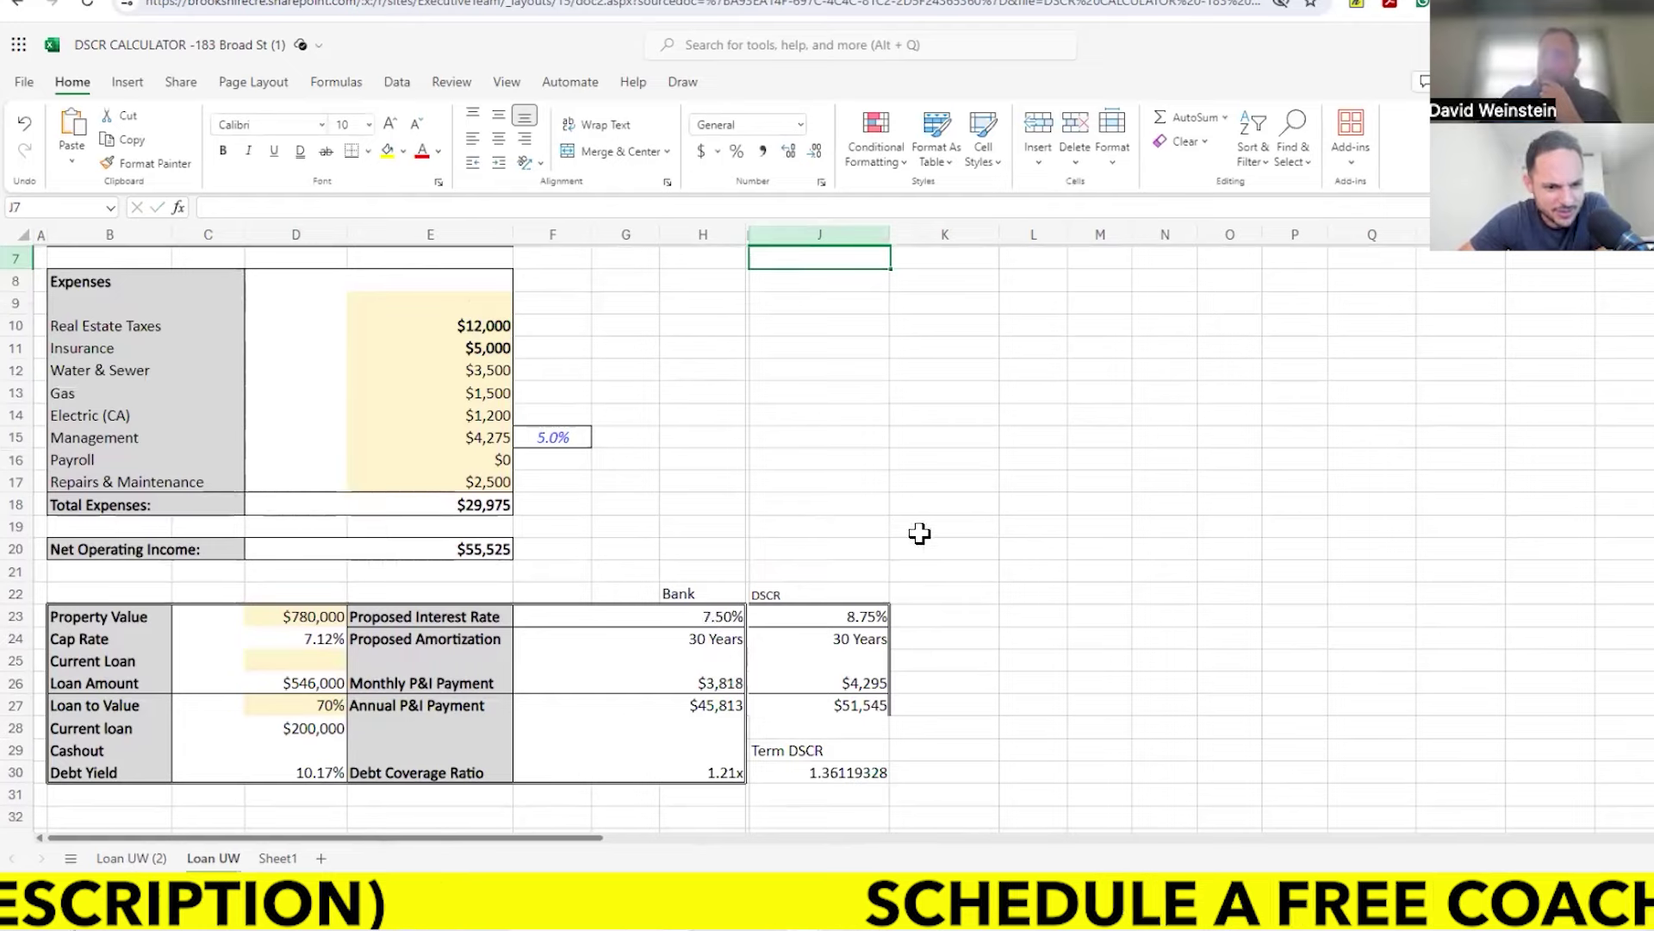
{"action": "left_click", "coordinate": [713, 348]}
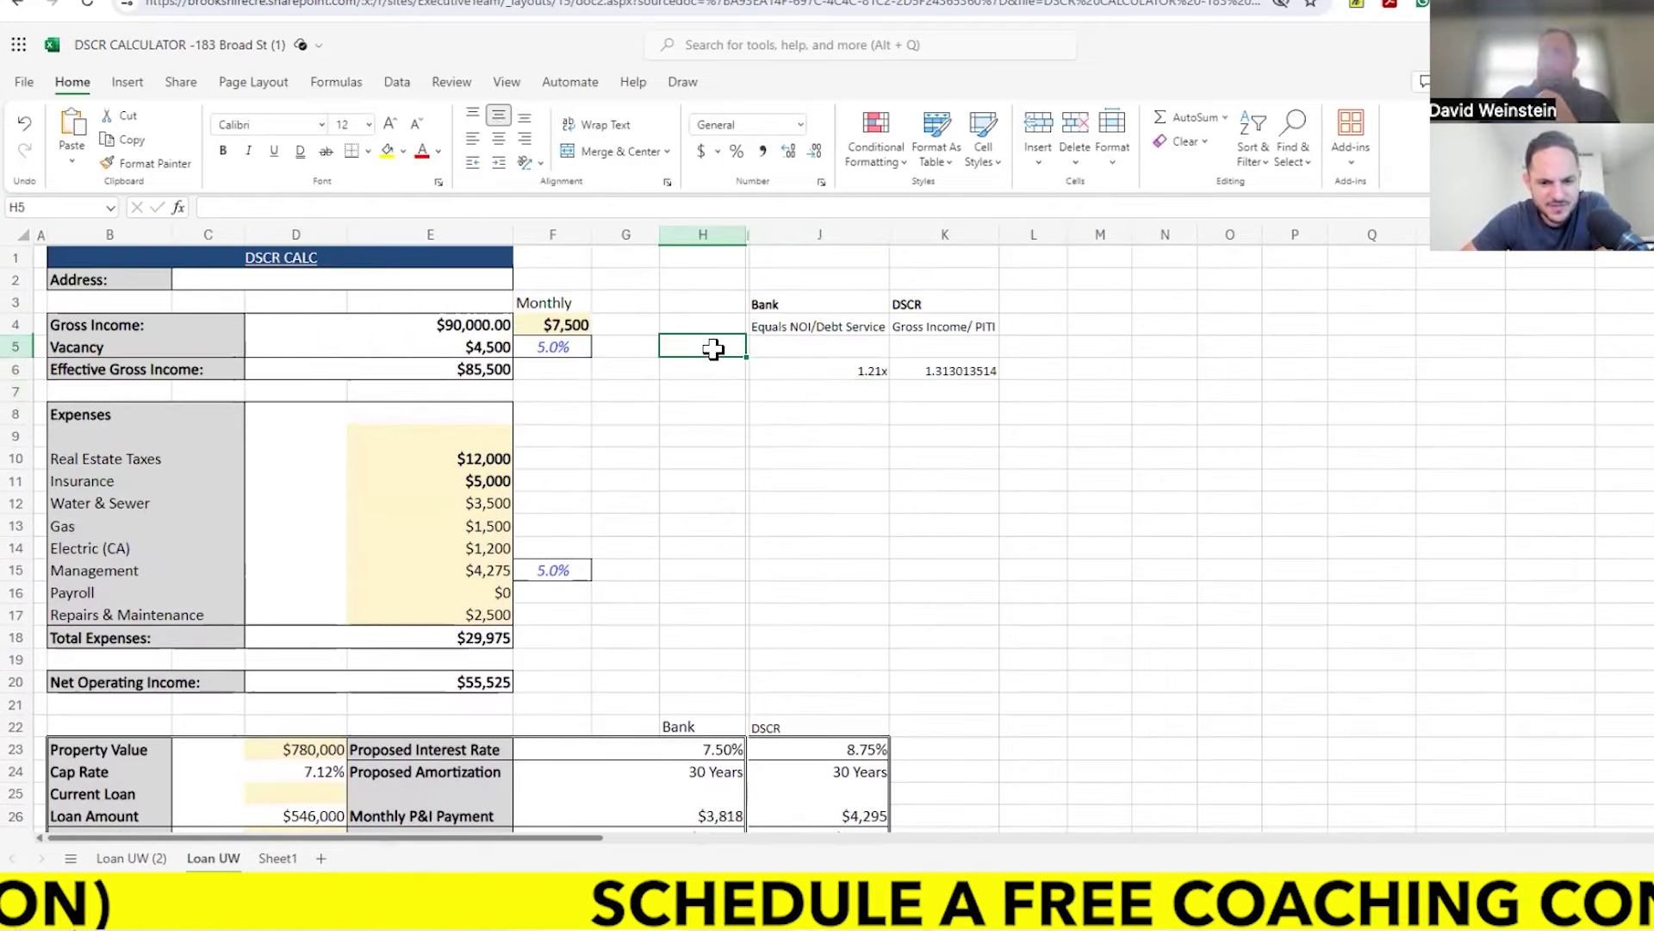
{"action": "type", "text": "Rate"}
{"action": "left_click", "coordinate": [829, 346]}
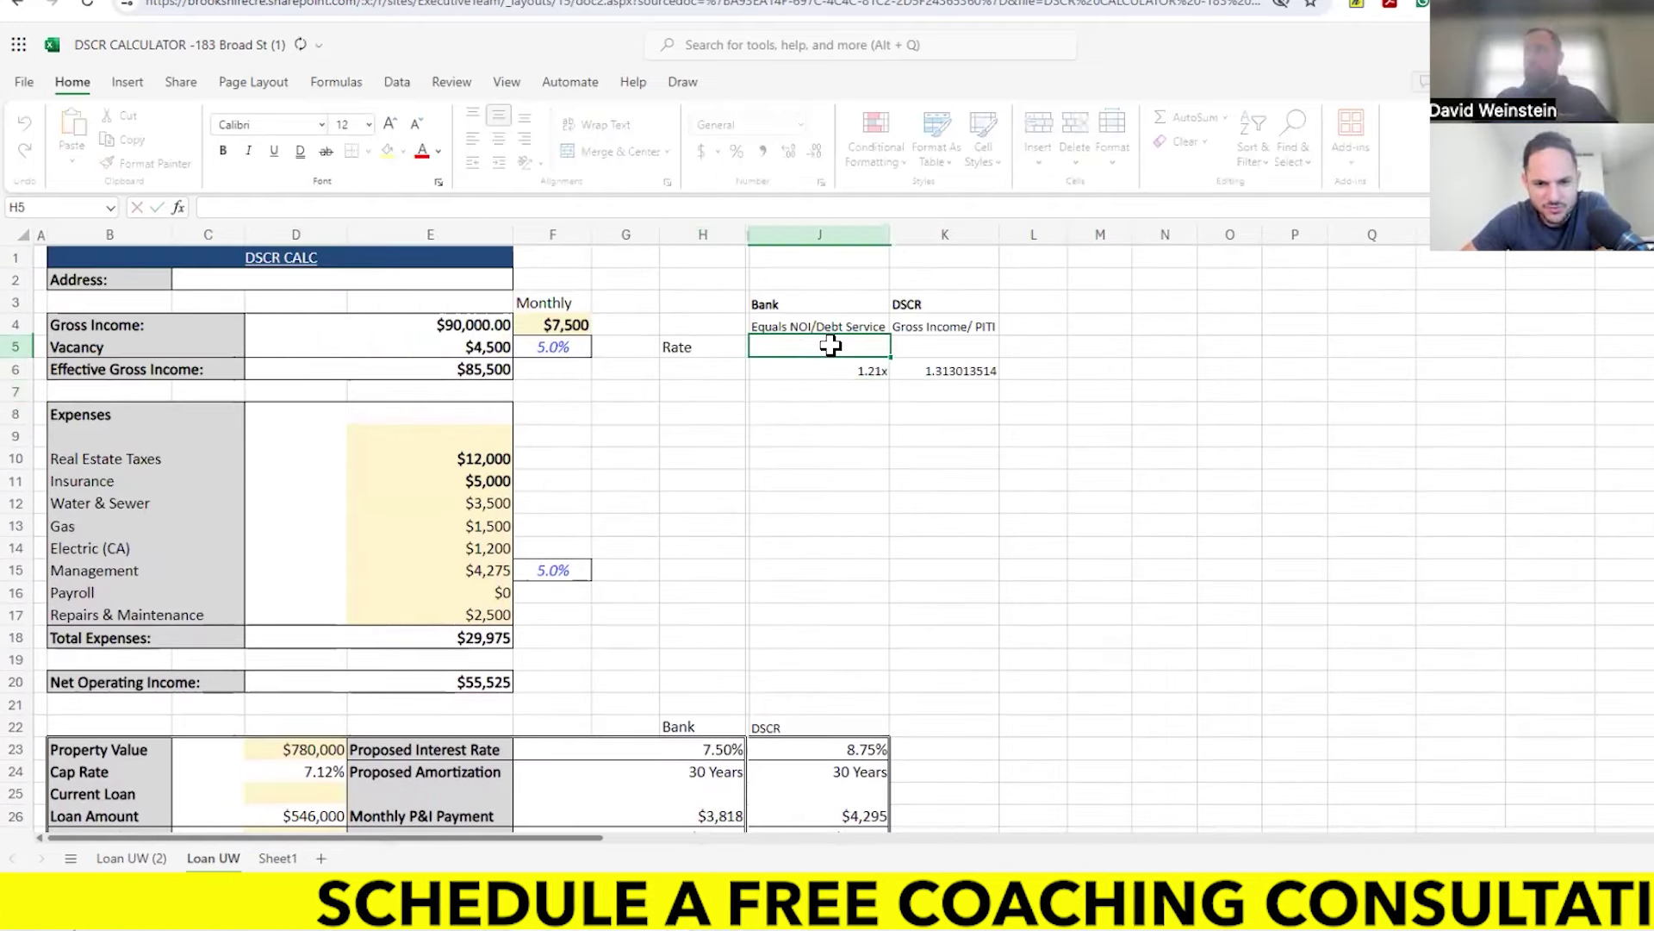
{"action": "type", "text": "="}
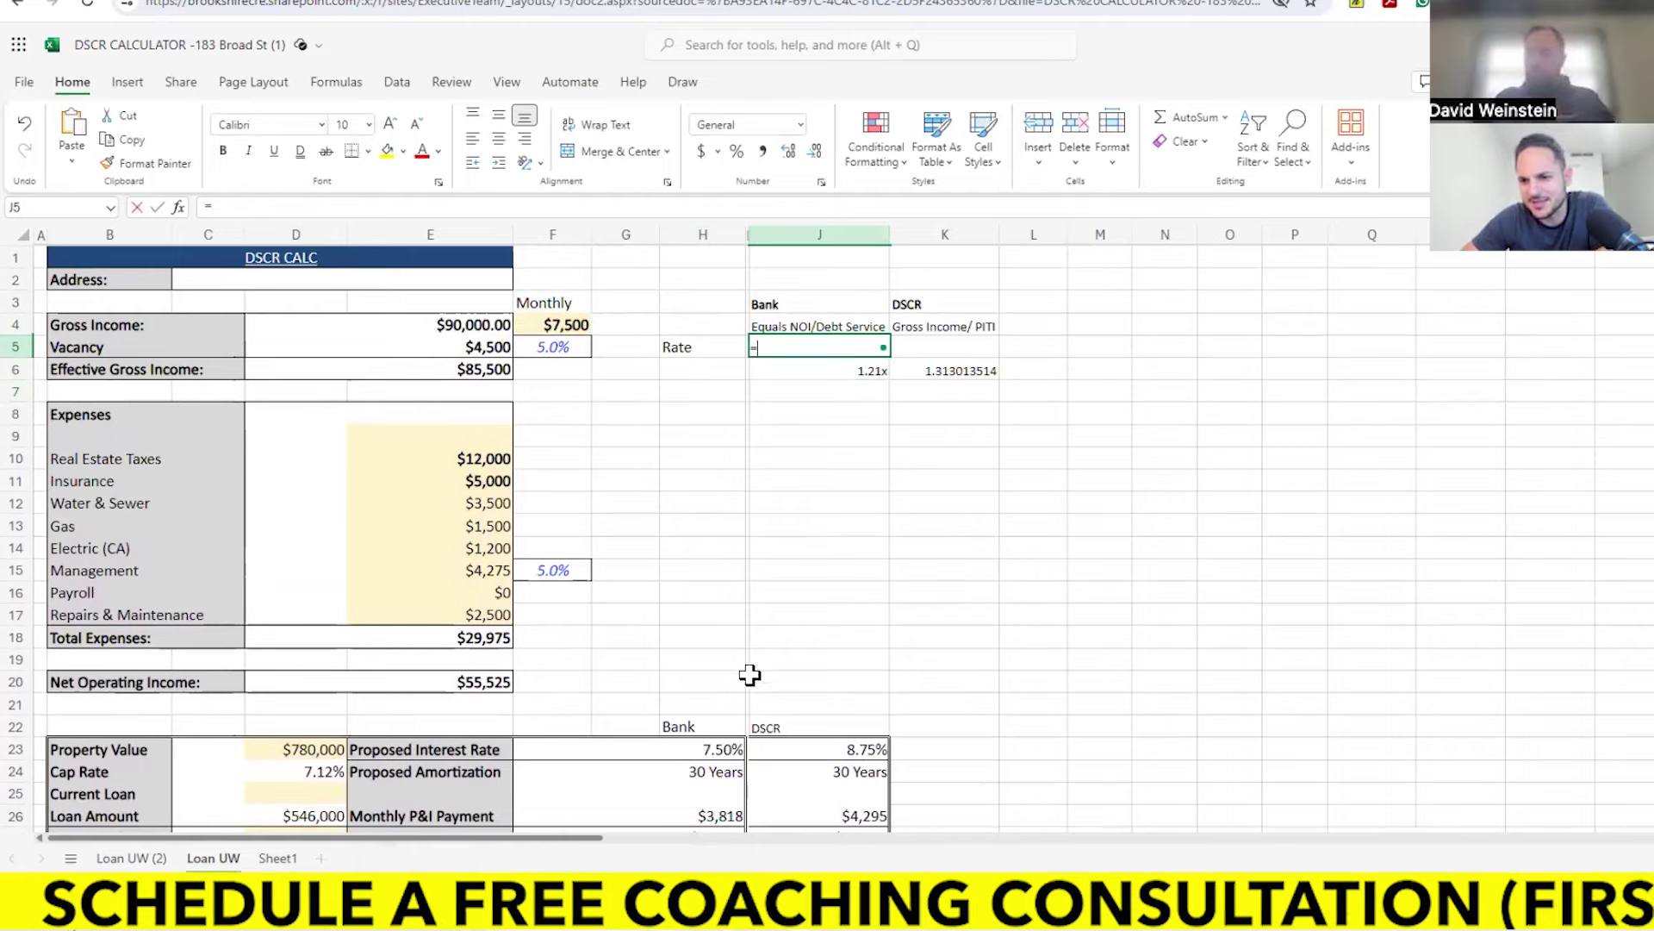
{"action": "left_click", "coordinate": [702, 750]}
{"action": "key", "text": "Return"}
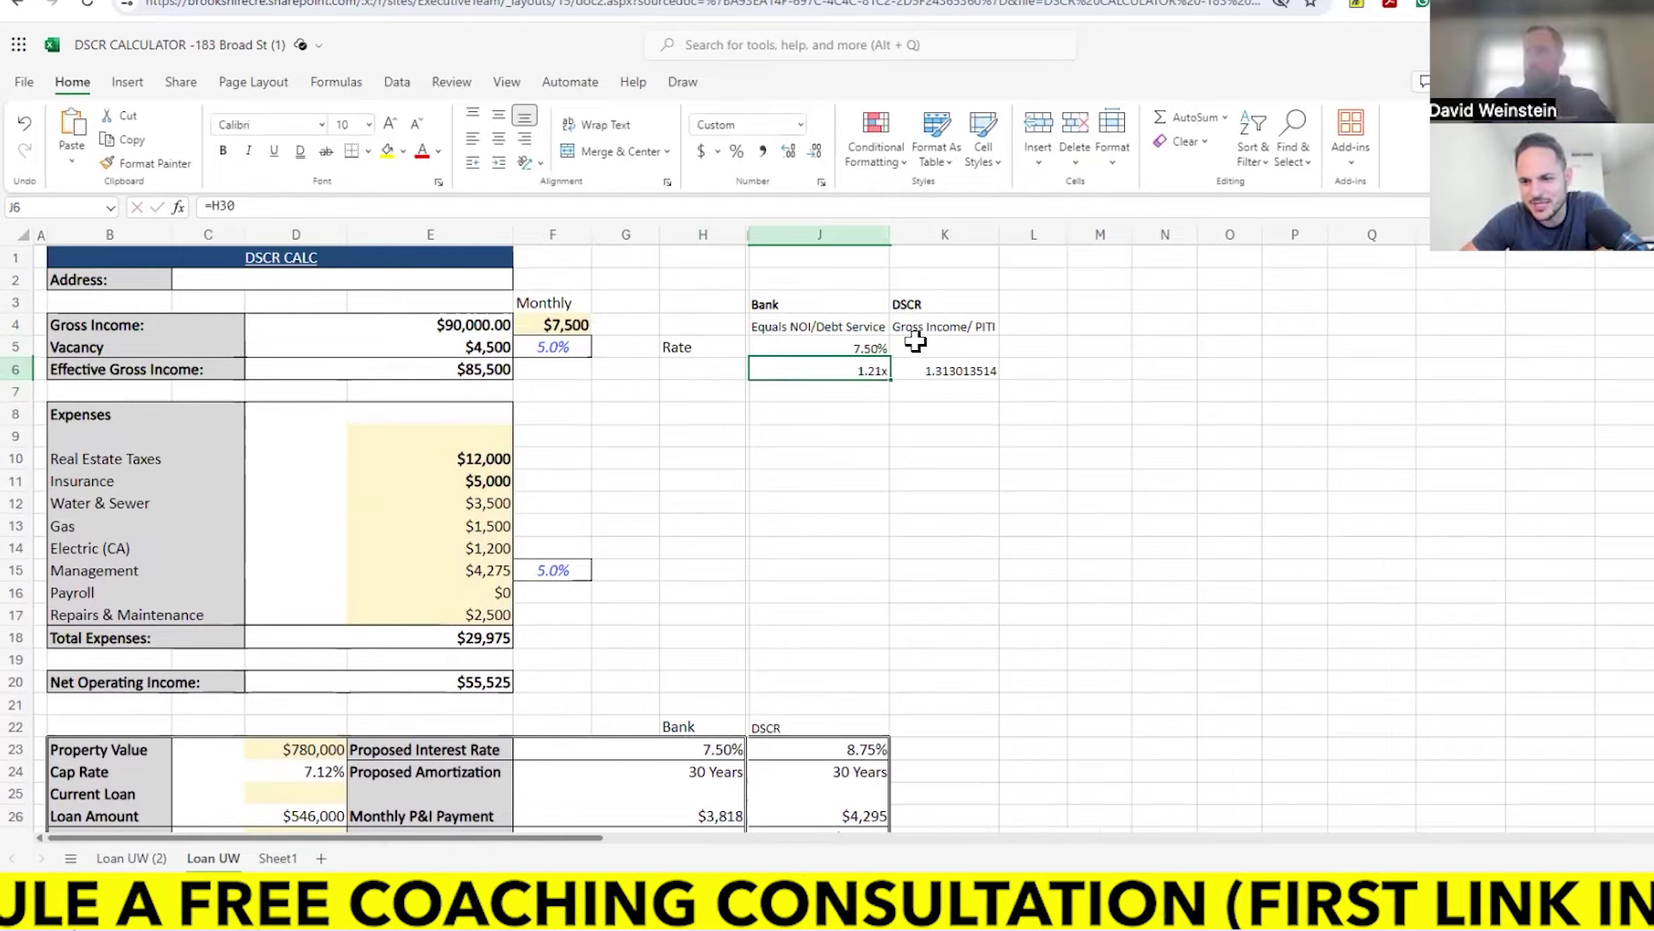
{"action": "left_click", "coordinate": [914, 347]}
{"action": "type", "text": "="}
{"action": "left_click", "coordinate": [853, 749]}
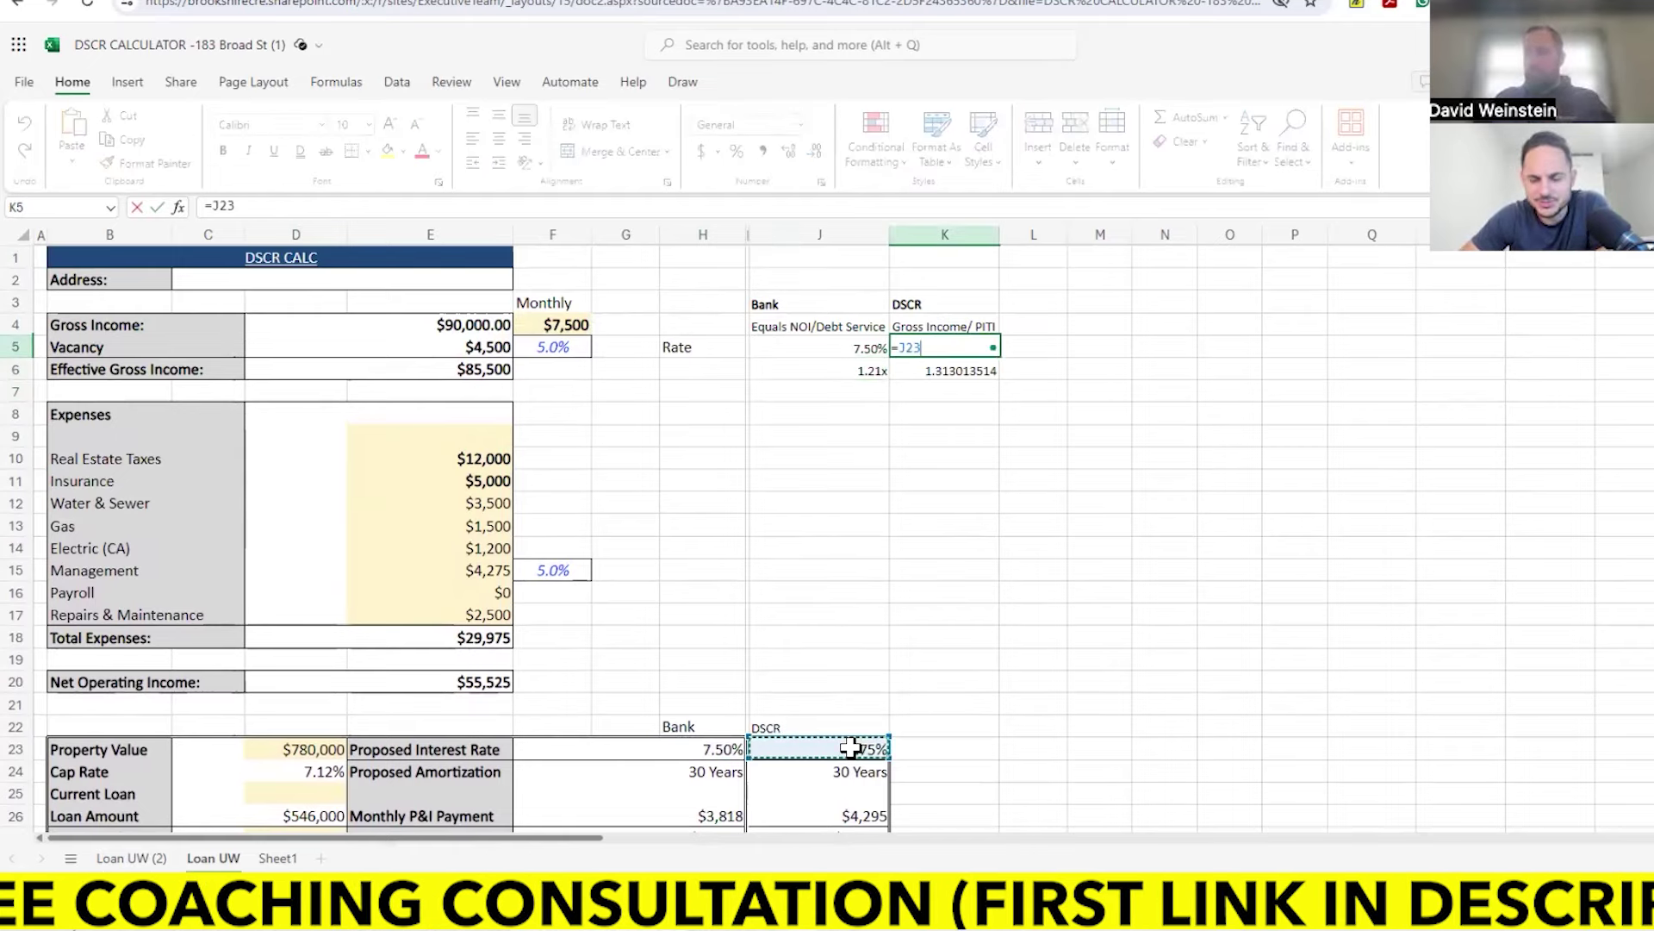
{"action": "key", "text": "Return"}
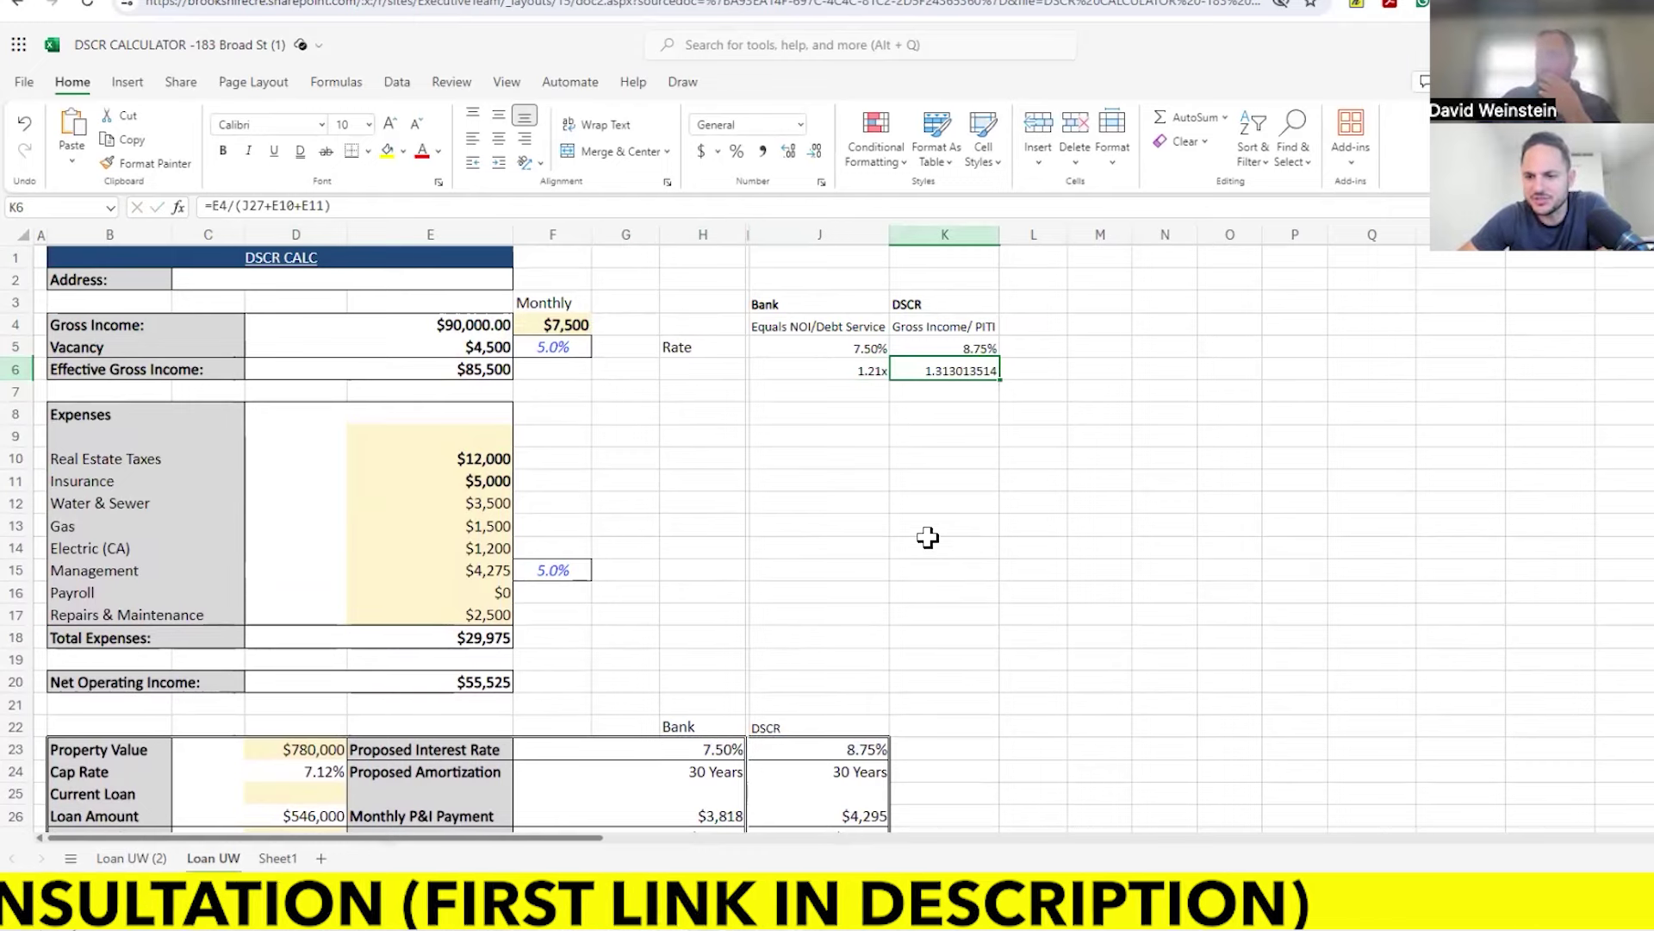
Step: Label H7 Loan Amount in the comparison table
{"action": "left_click", "coordinate": [720, 393]}
{"action": "type", "text": "Loan Amount"}
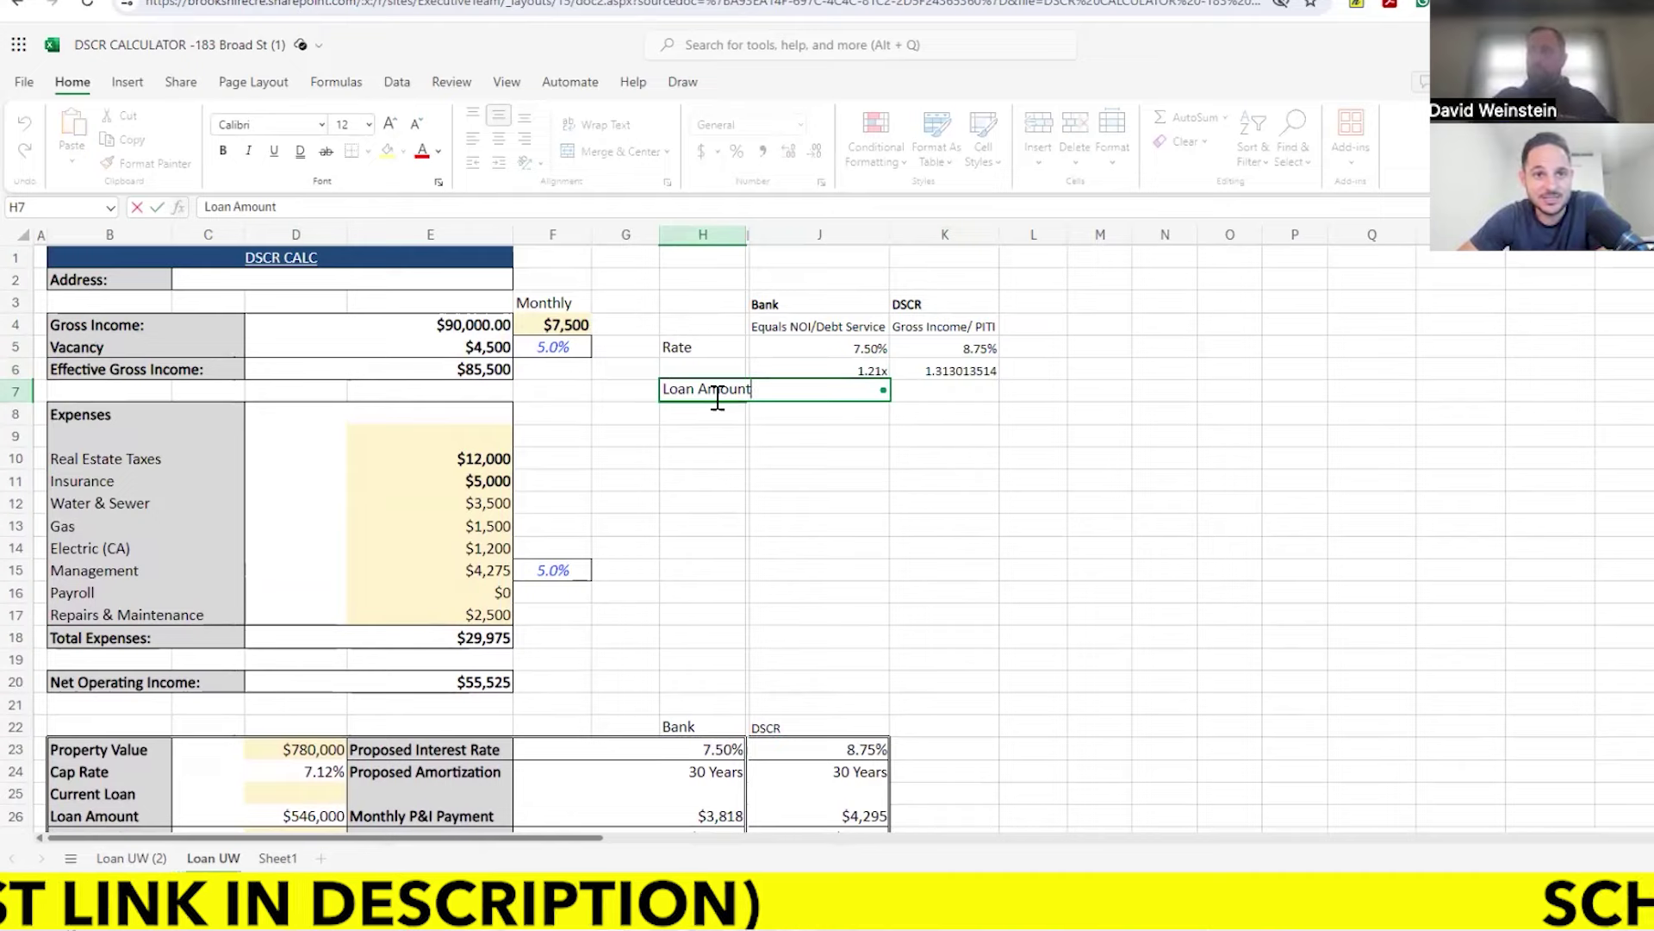
{"action": "key", "text": "Return"}
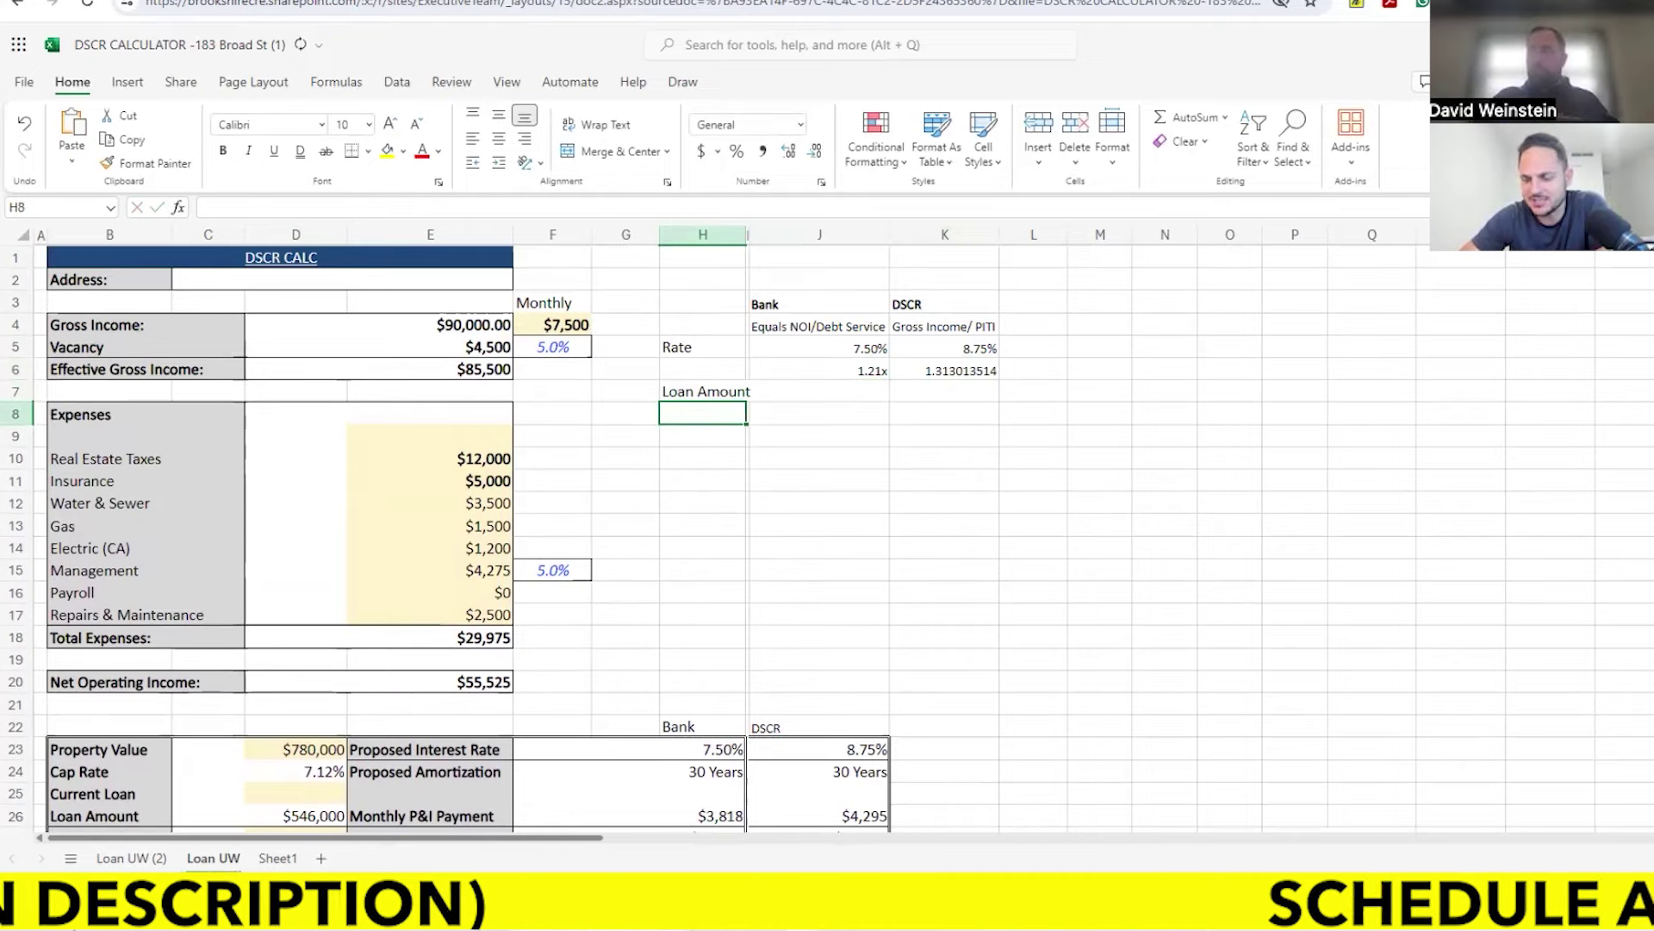
{"action": "left_click", "coordinate": [819, 390]}
Step: Set the Loan to Value in D27 to 65%
{"action": "scroll", "coordinate": [724, 465], "scroll_direction": "down", "scroll_amount": 3}
{"action": "scroll", "coordinate": [638, 586], "scroll_direction": "up", "scroll_amount": 3}
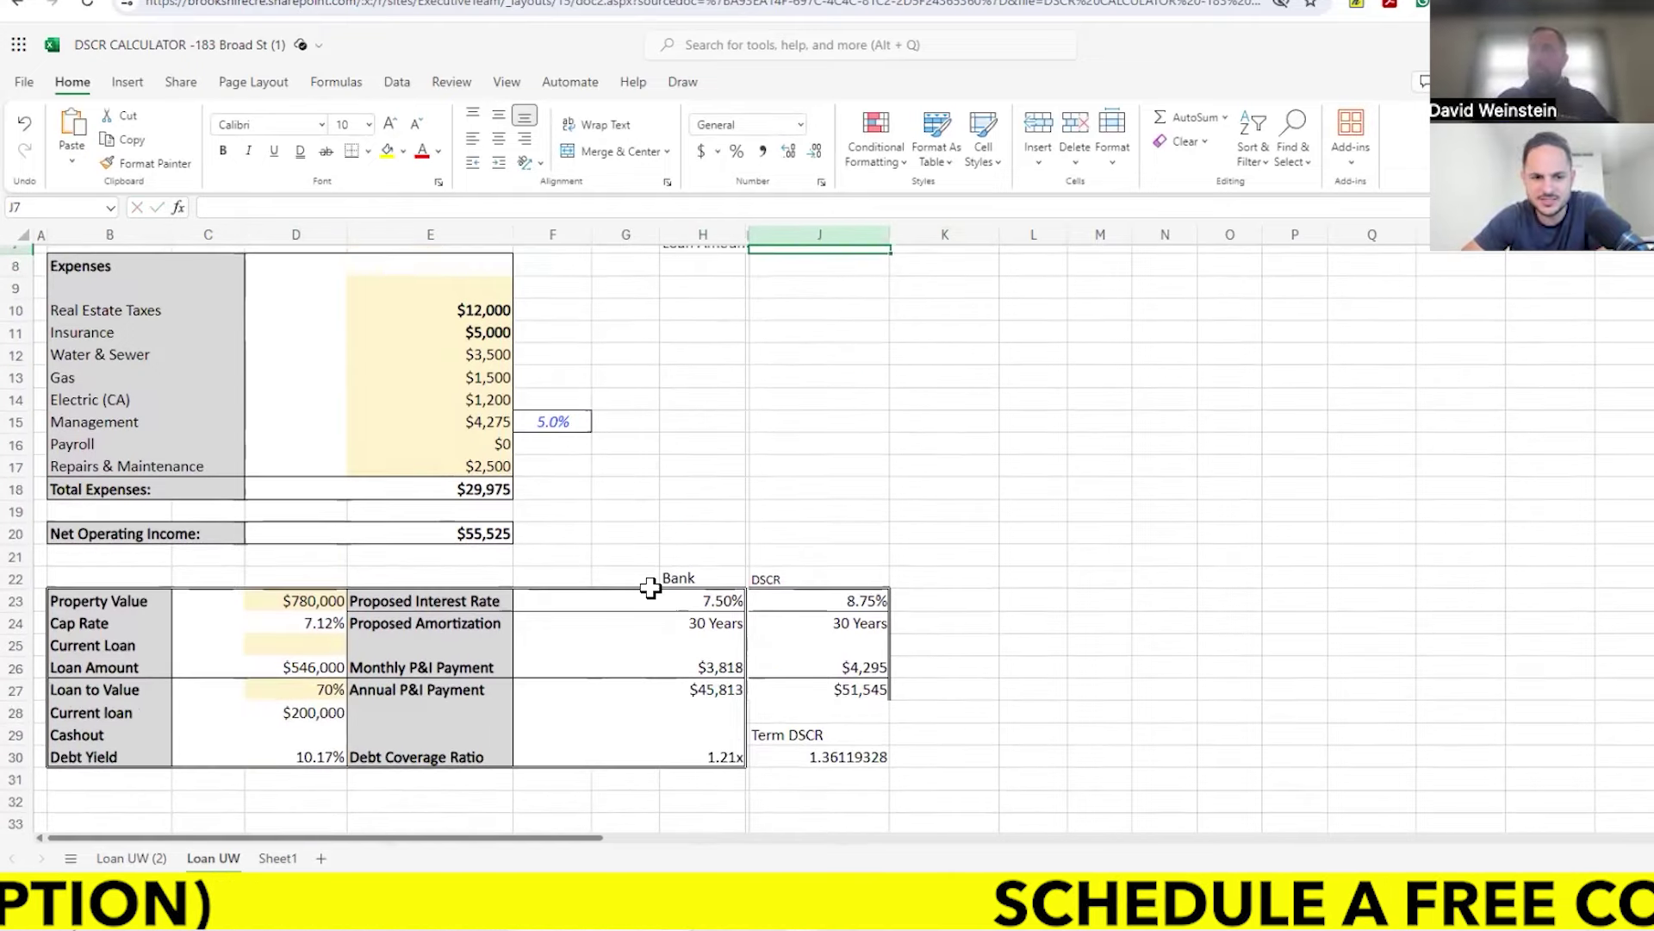
{"action": "scroll", "coordinate": [655, 584], "scroll_direction": "down", "scroll_amount": 2}
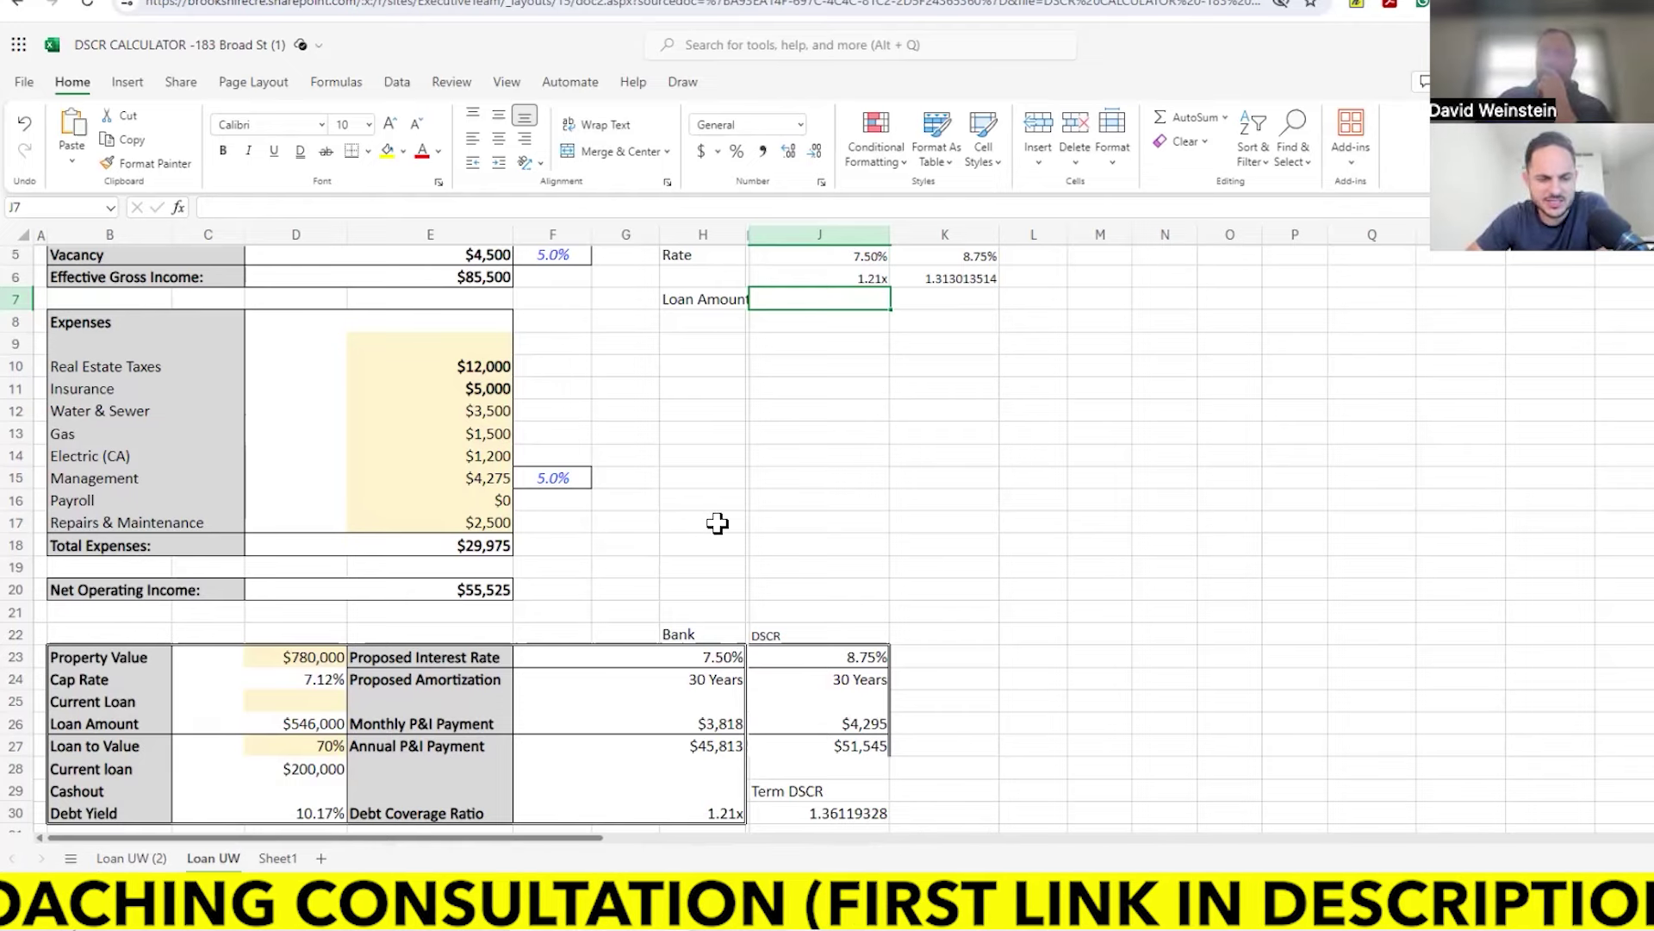
{"action": "scroll", "coordinate": [734, 532], "scroll_direction": "up", "scroll_amount": 2}
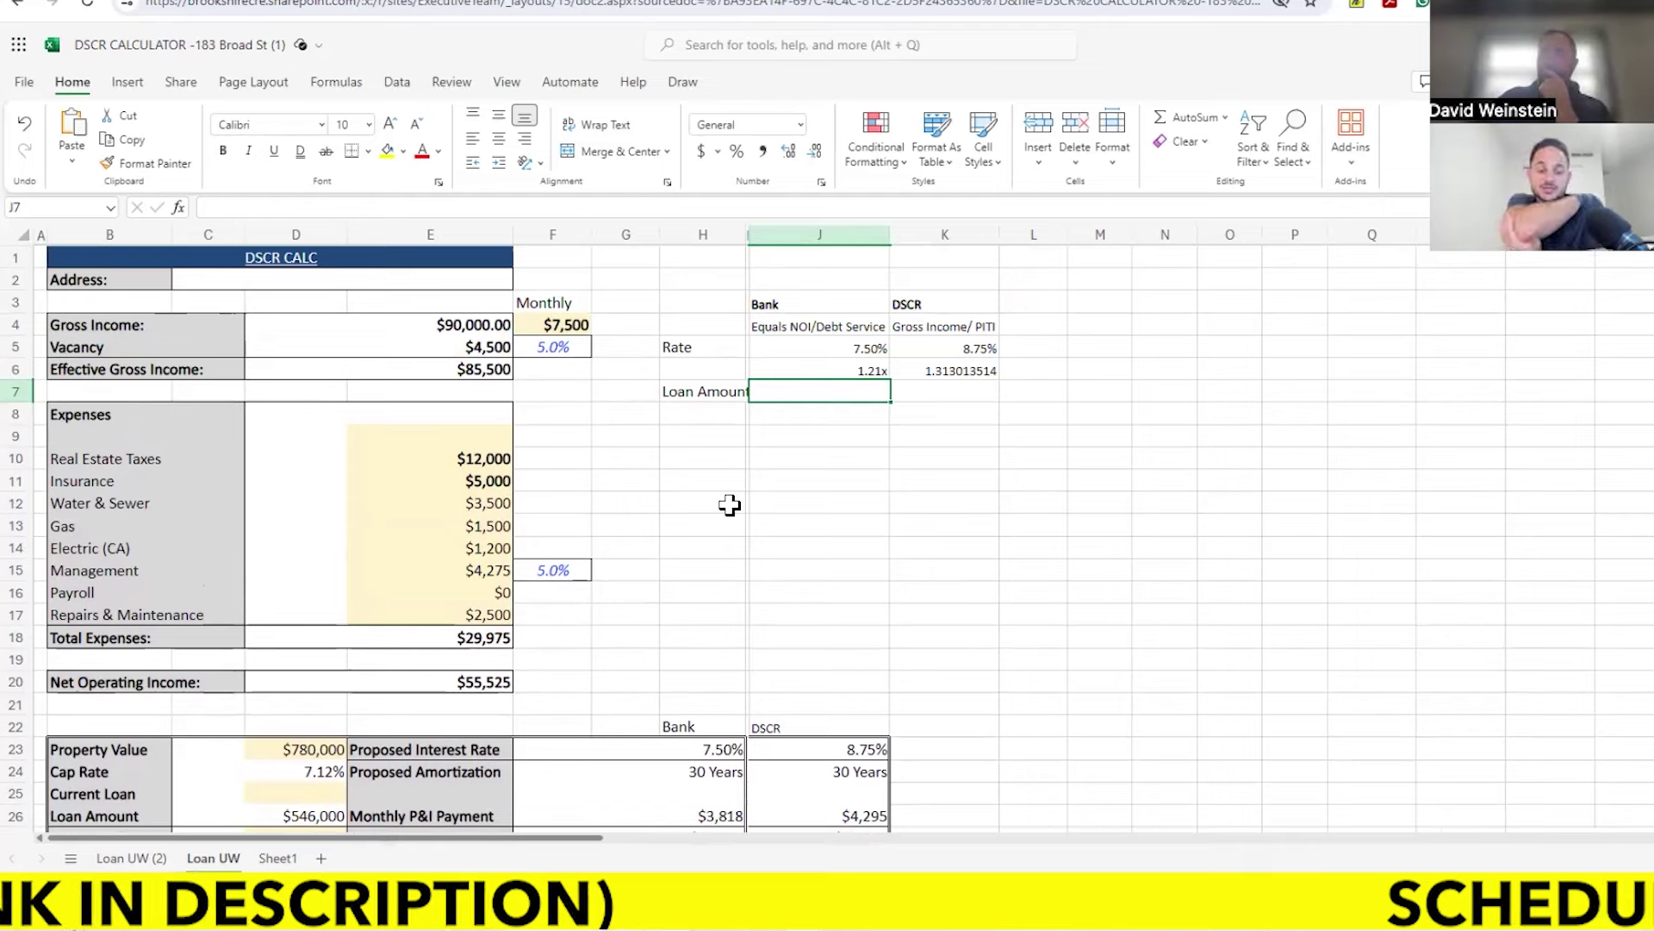
{"action": "scroll", "coordinate": [730, 505], "scroll_direction": "down", "scroll_amount": 2}
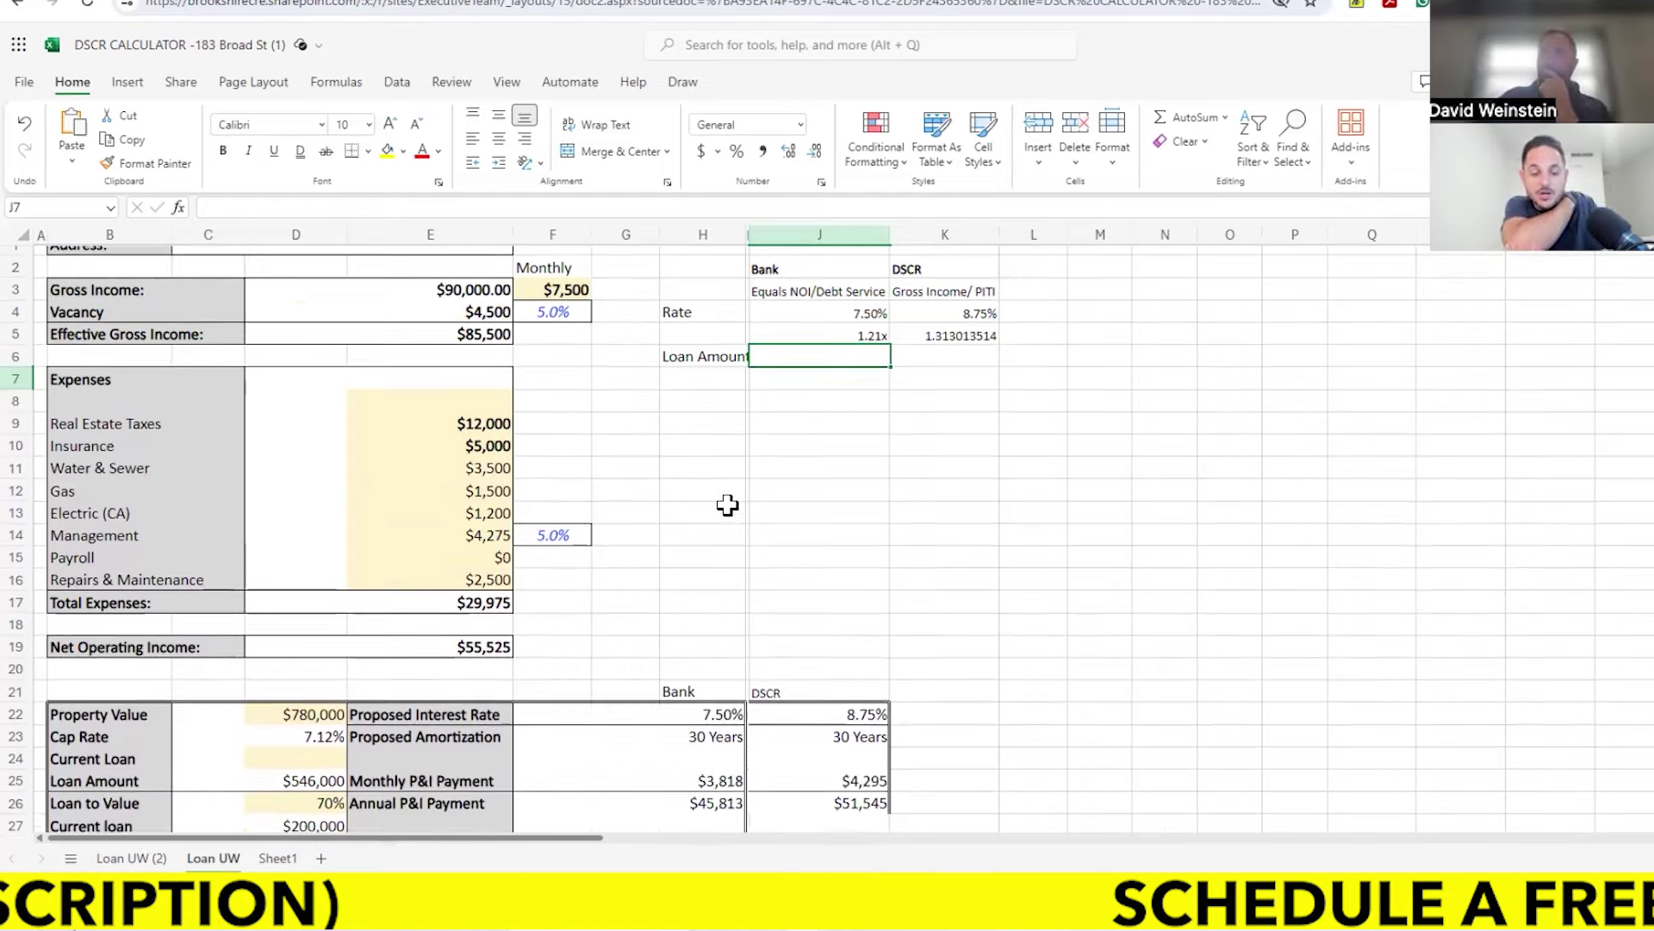
{"action": "left_click", "coordinate": [326, 750]}
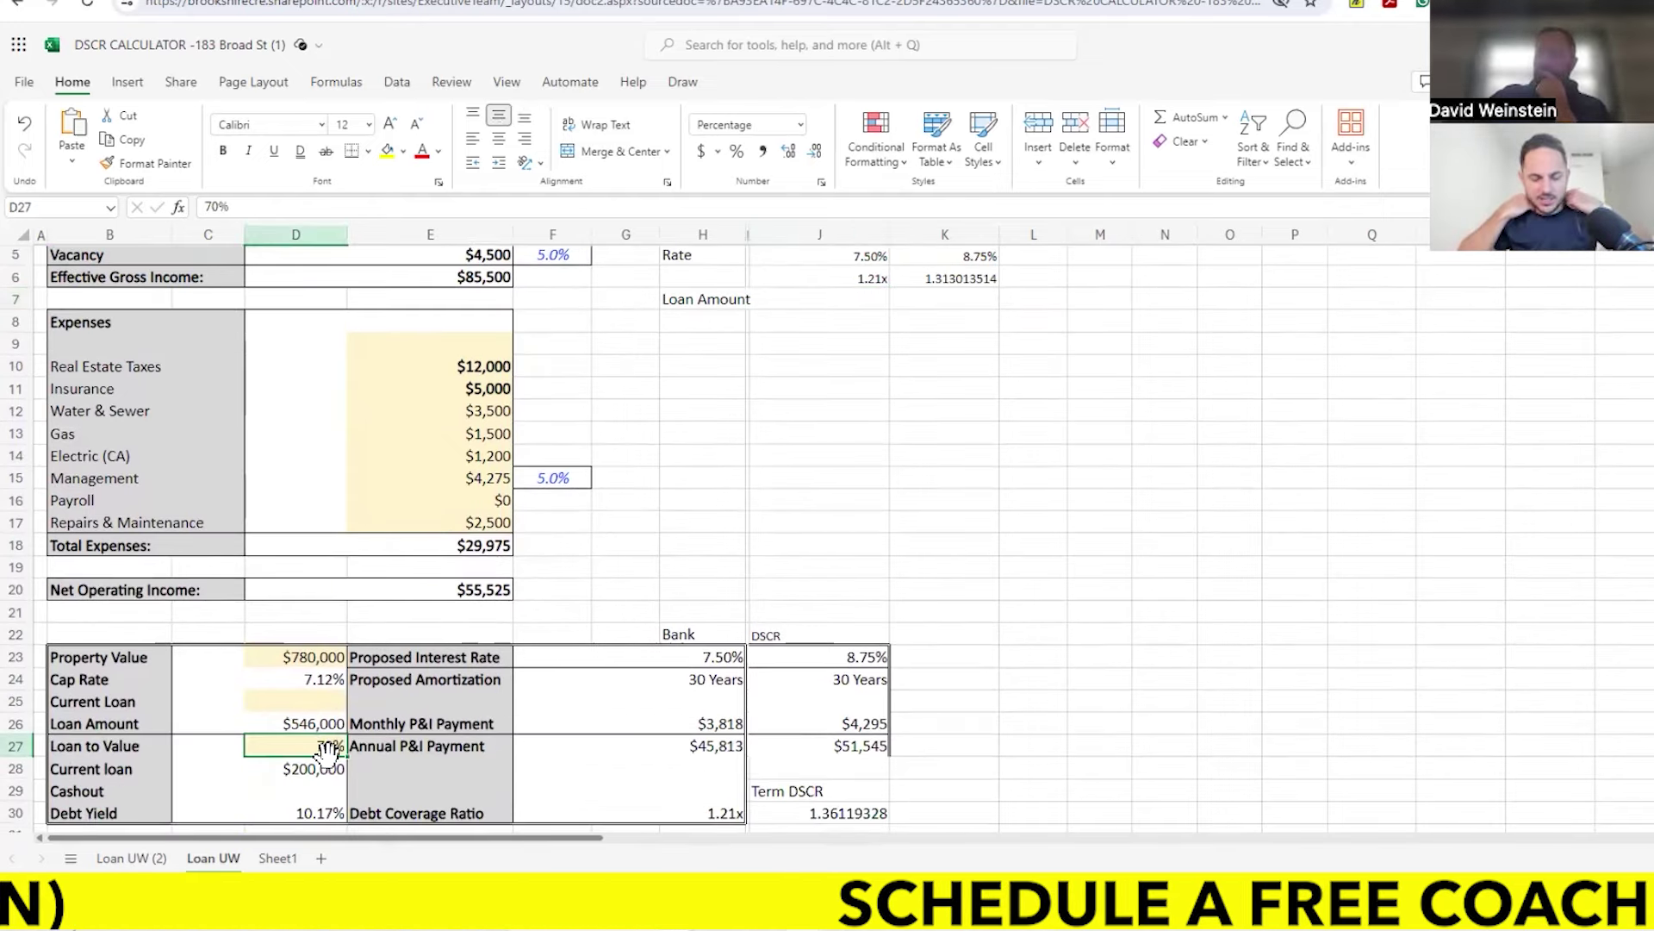
{"action": "type", "text": "65"}
{"action": "key", "text": "Return"}
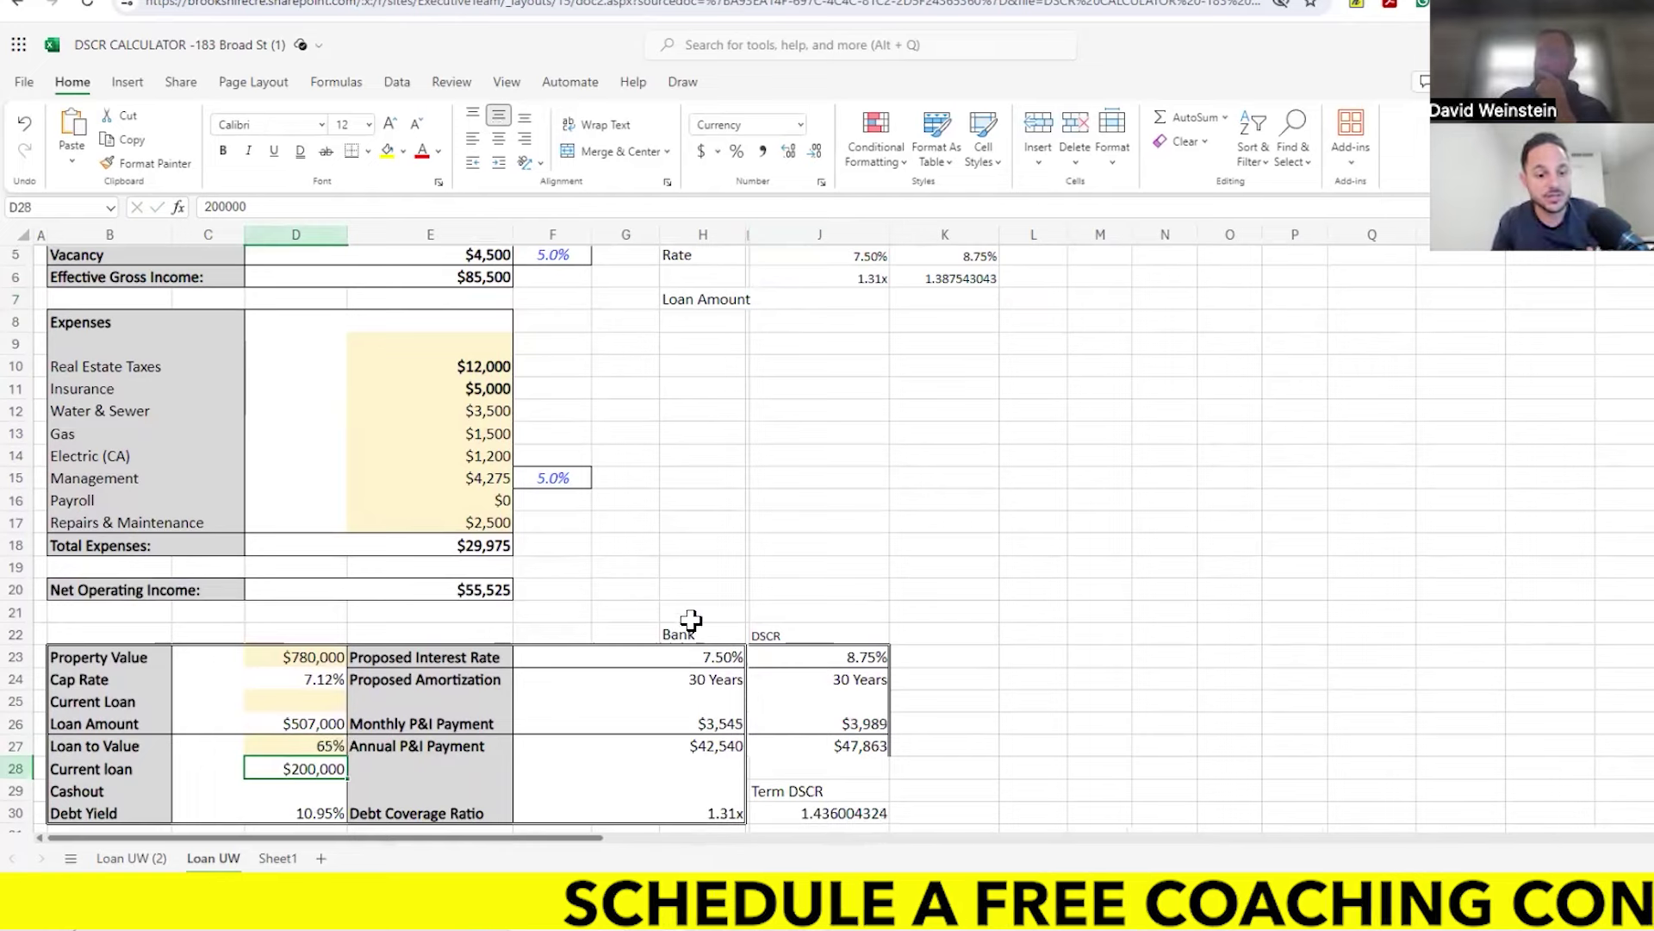
Step: Enter 507000 as the bank's loan amount in J7 and format J7:K7 as US dollar accounting
{"action": "left_click", "coordinate": [837, 303]}
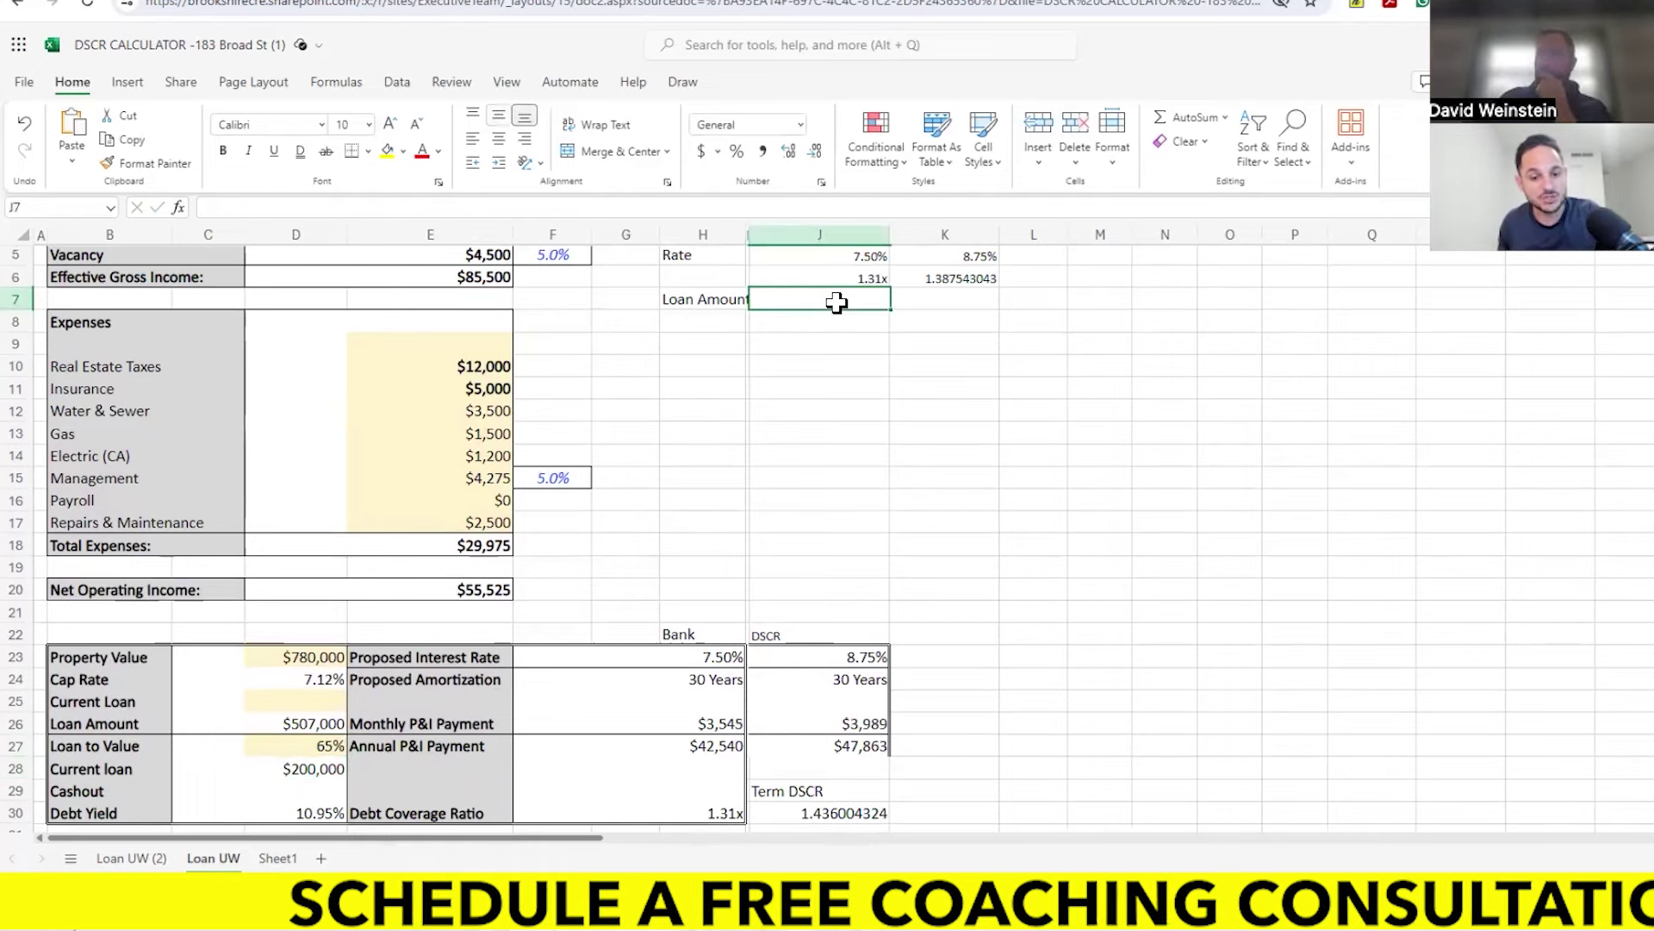
{"action": "type", "text": "507"}
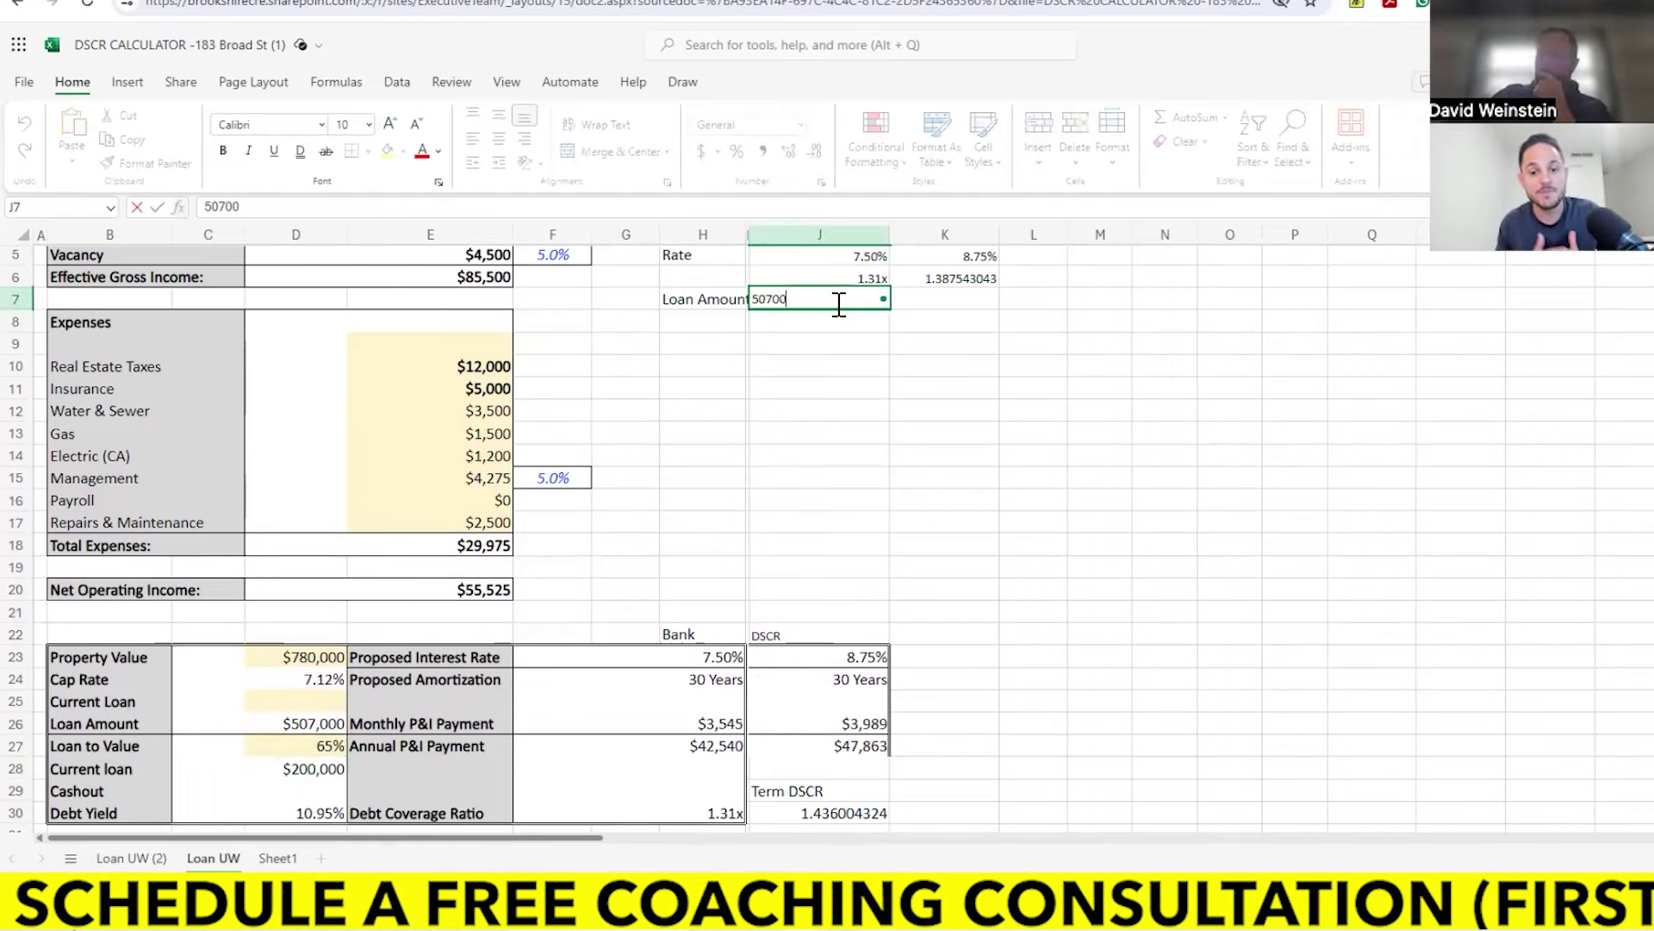
{"action": "type", "text": "00"}
{"action": "key", "text": "Return"}
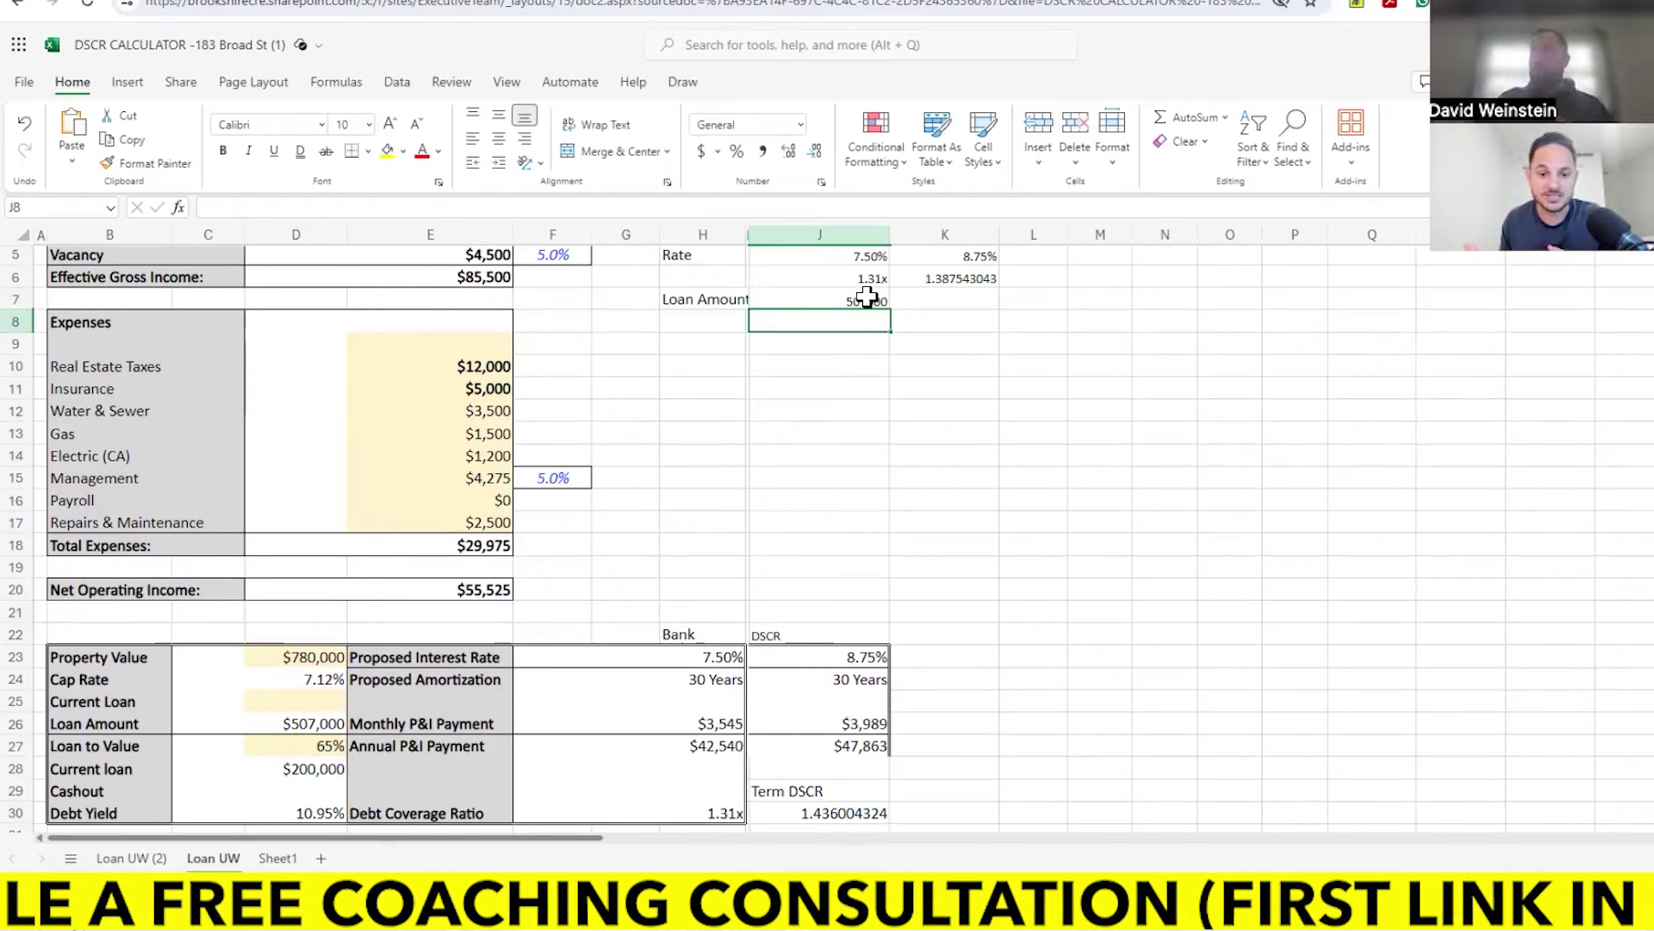
{"action": "left_click_drag", "start_coordinate": [866, 297], "coordinate": [912, 299]}
{"action": "left_click", "coordinate": [718, 151]}
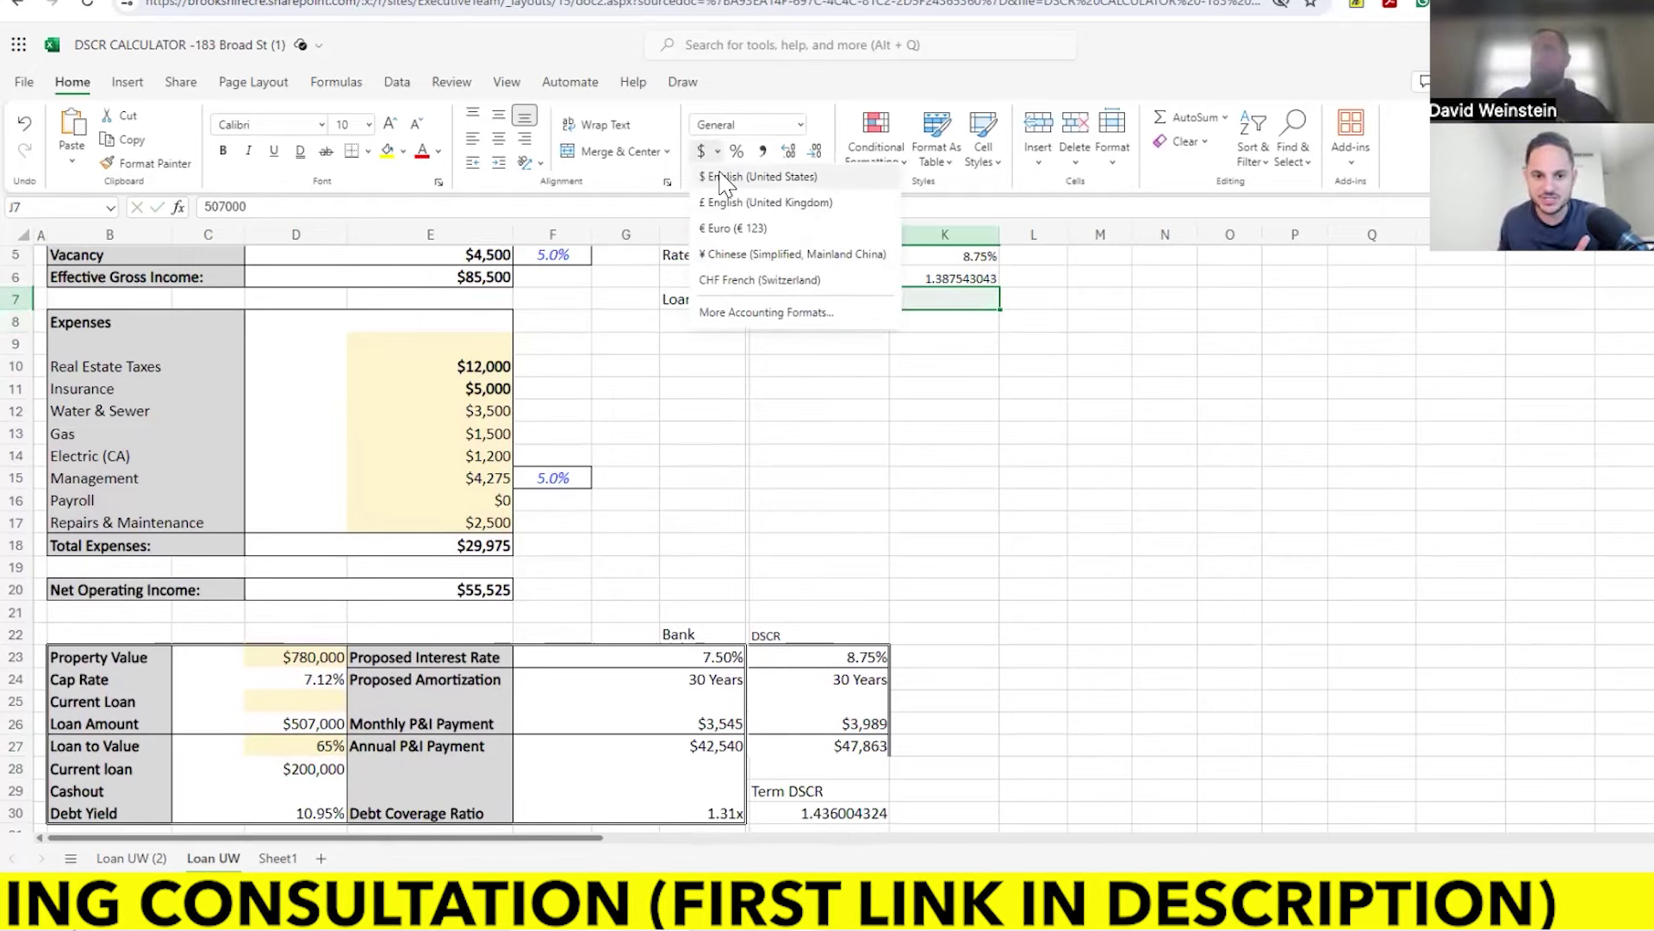
{"action": "left_click", "coordinate": [724, 178]}
{"action": "left_click", "coordinate": [827, 359]}
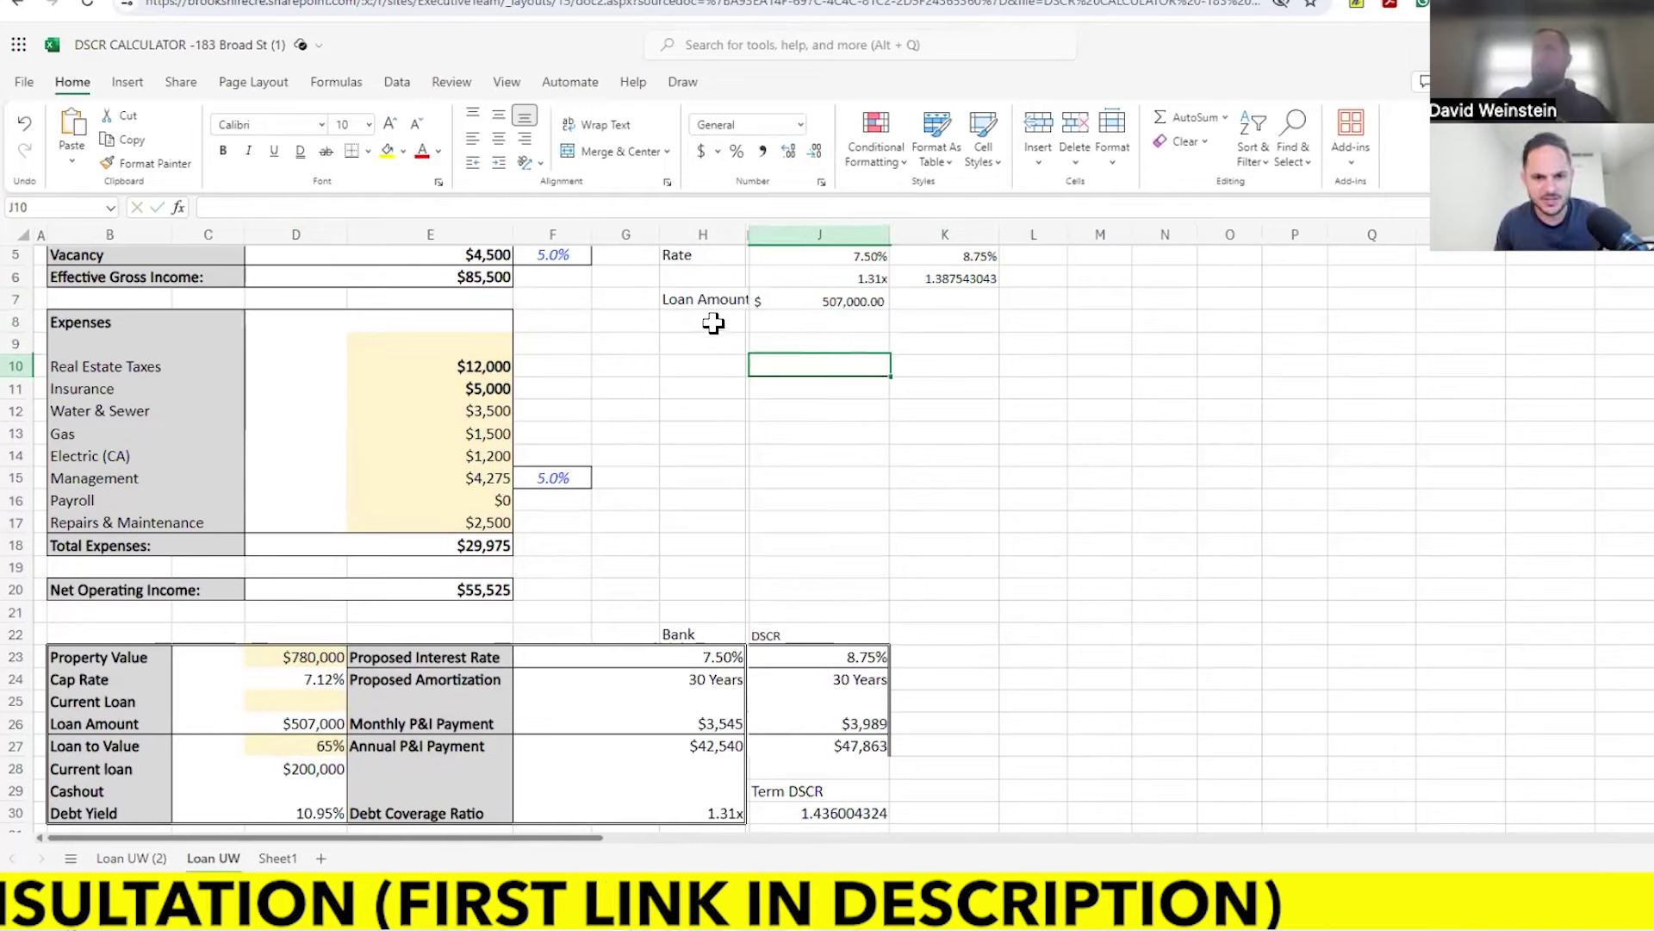
Step: Label H8 Purchase and link both J8 and K8 to the property value in D23
{"action": "left_click", "coordinate": [714, 323]}
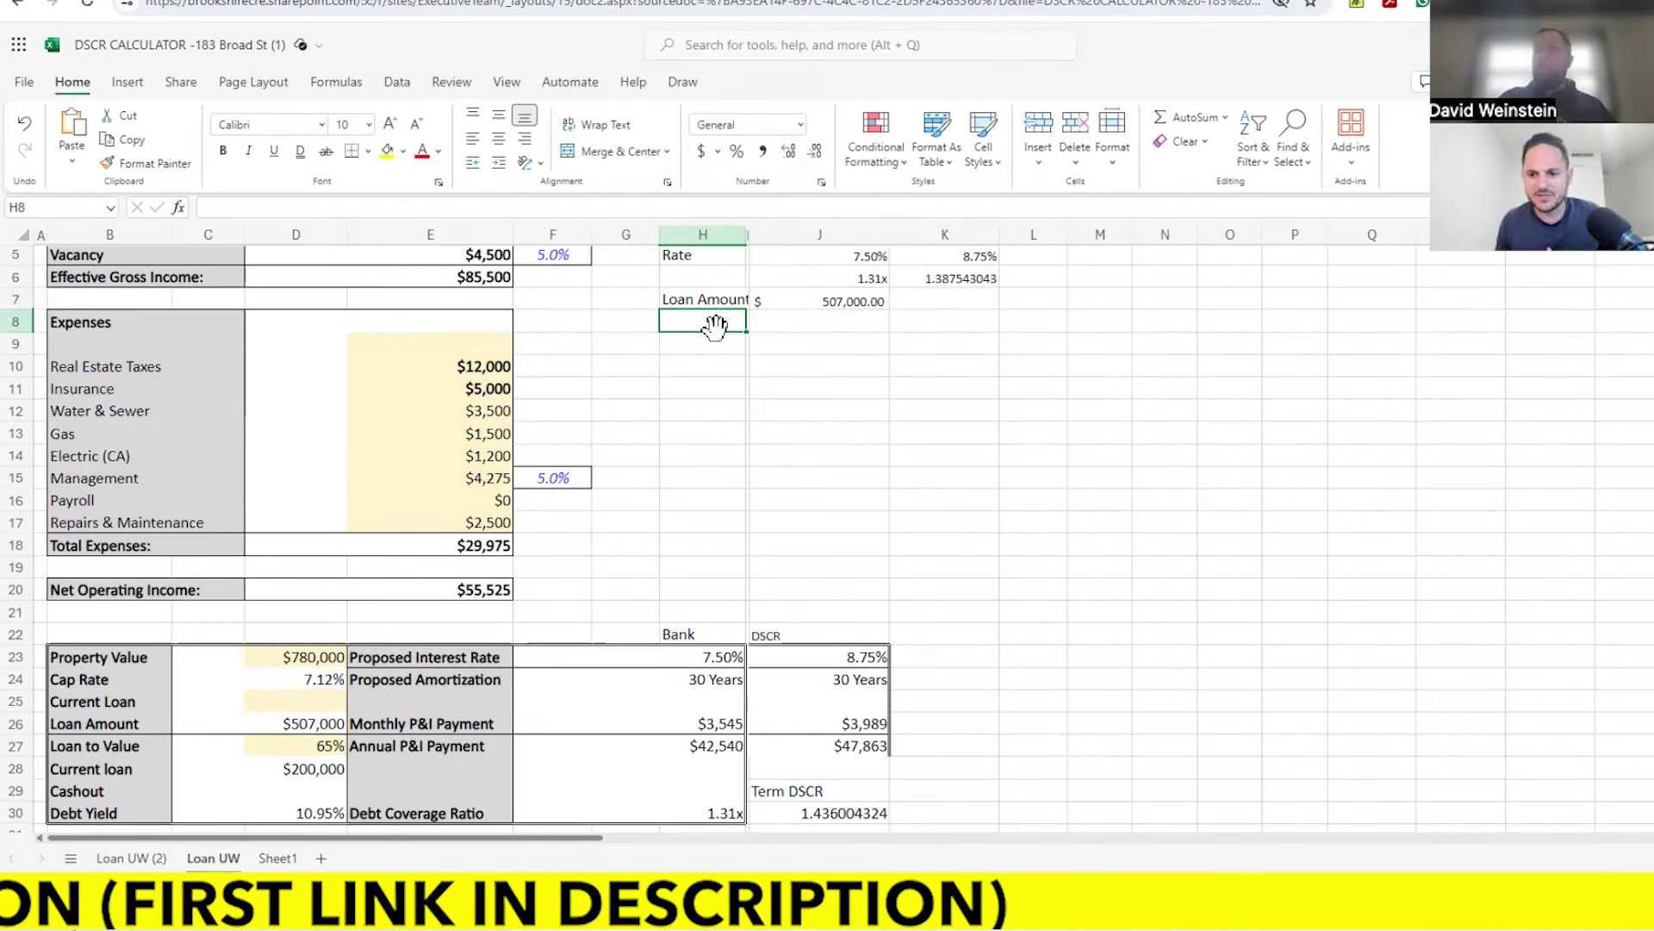
{"action": "type", "text": "Purc"}
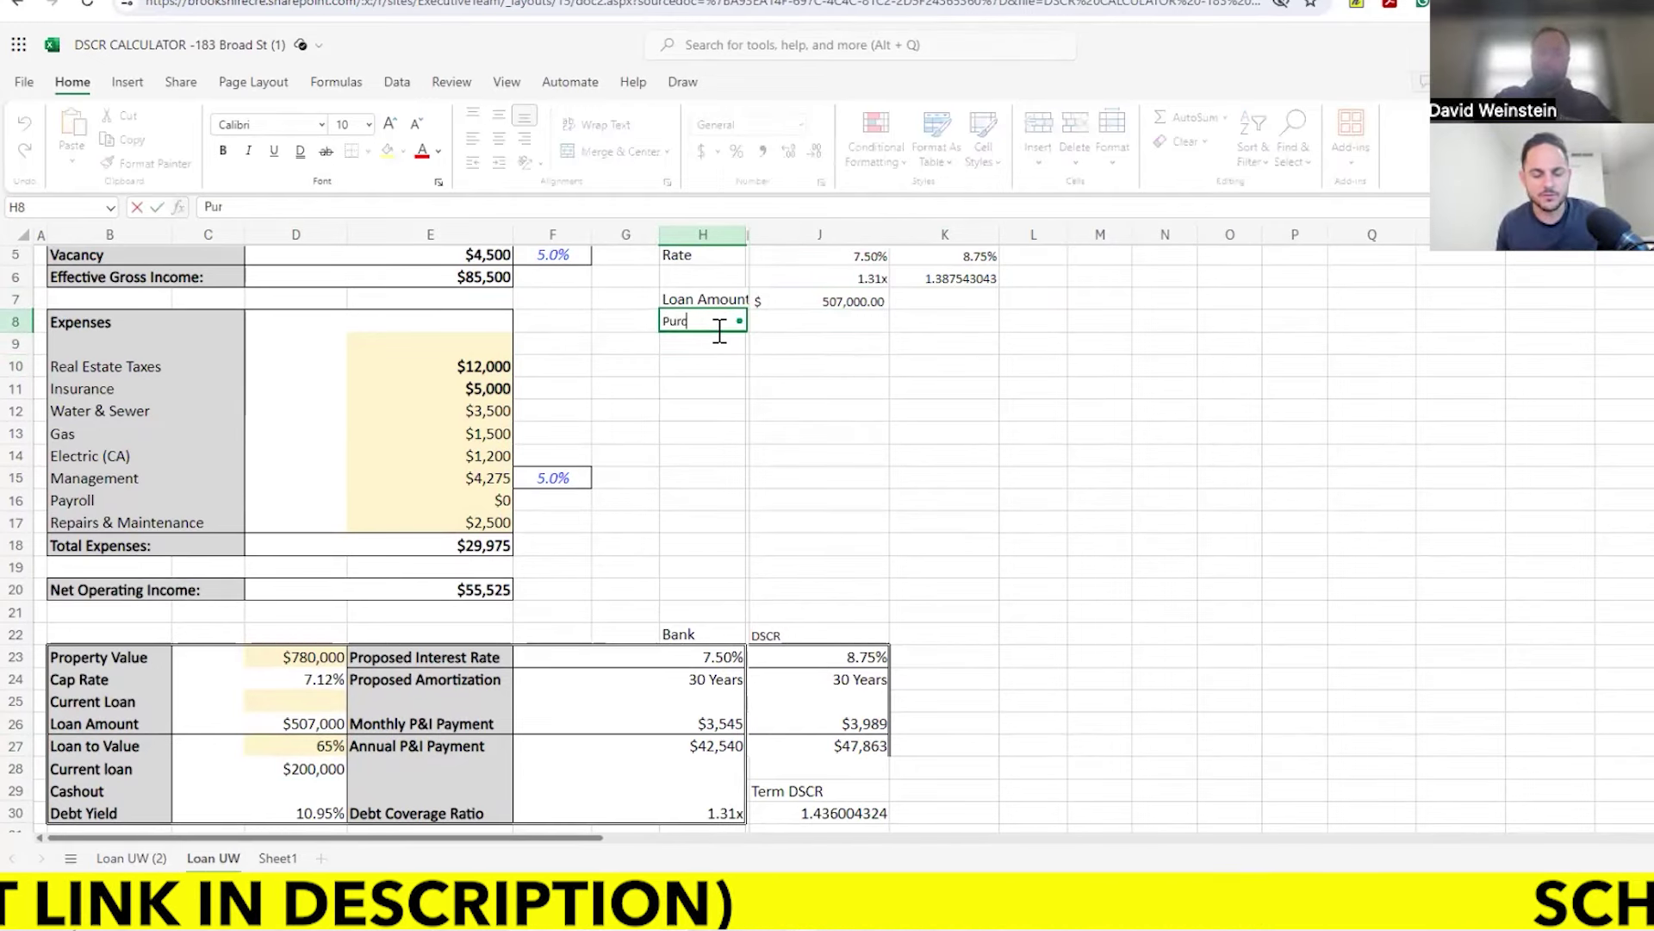
{"action": "left_click", "coordinate": [834, 347]}
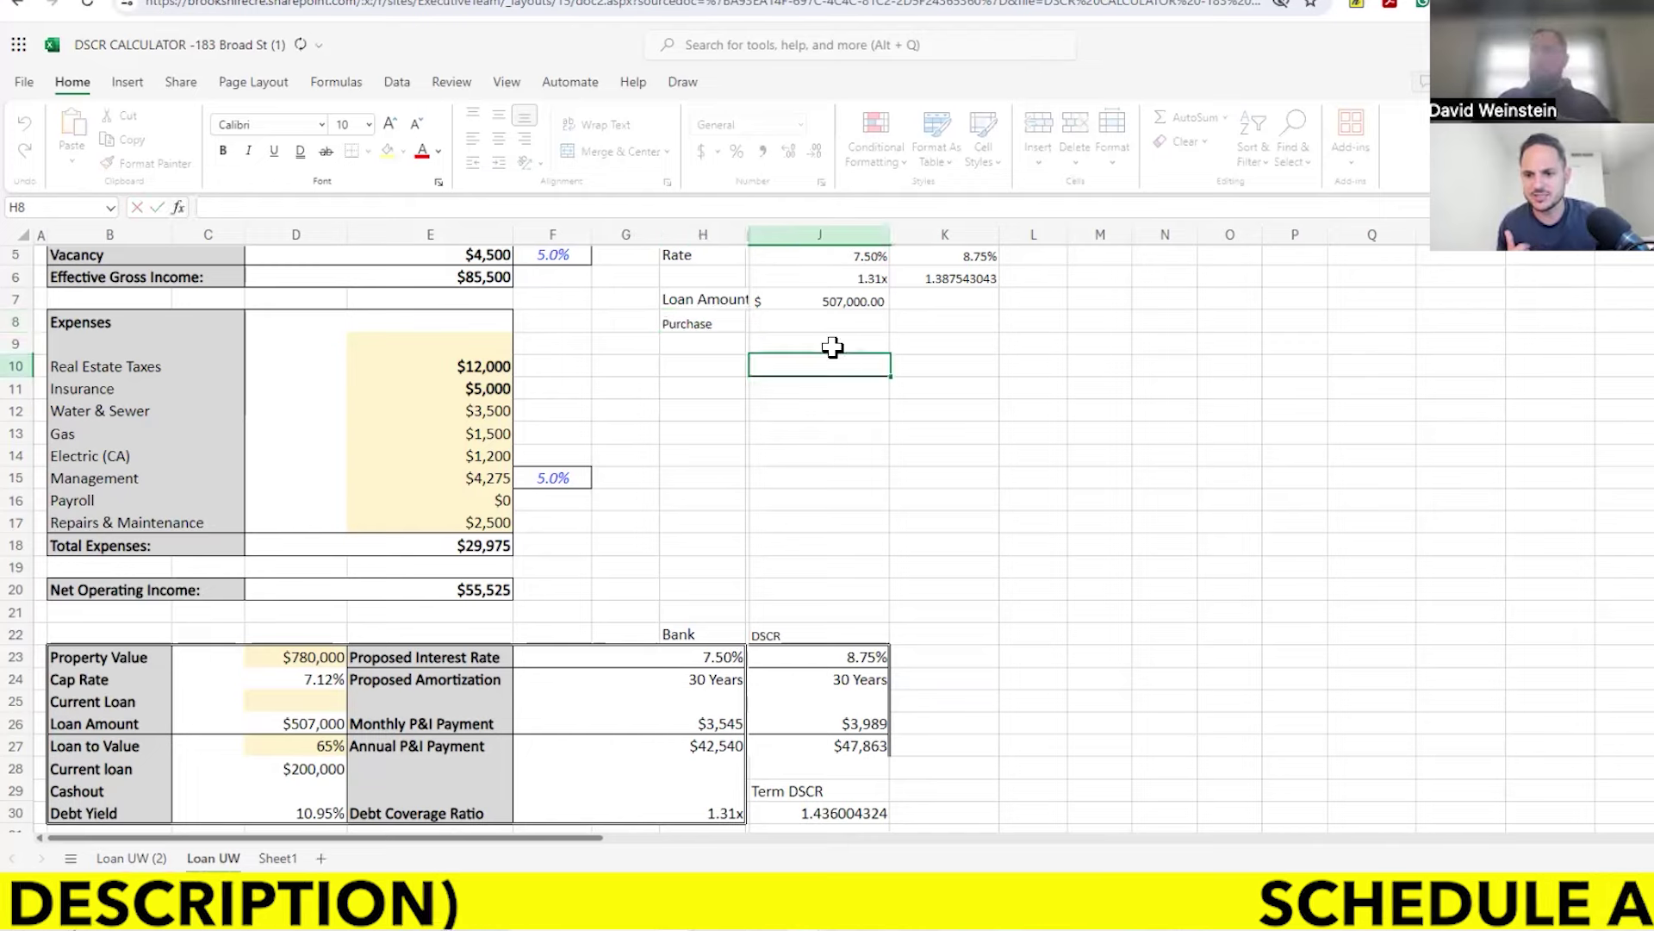
{"action": "left_click", "coordinate": [832, 320]}
{"action": "type", "text": "="}
{"action": "left_click", "coordinate": [278, 656]}
{"action": "key", "text": "Return"}
{"action": "left_click", "coordinate": [923, 325]}
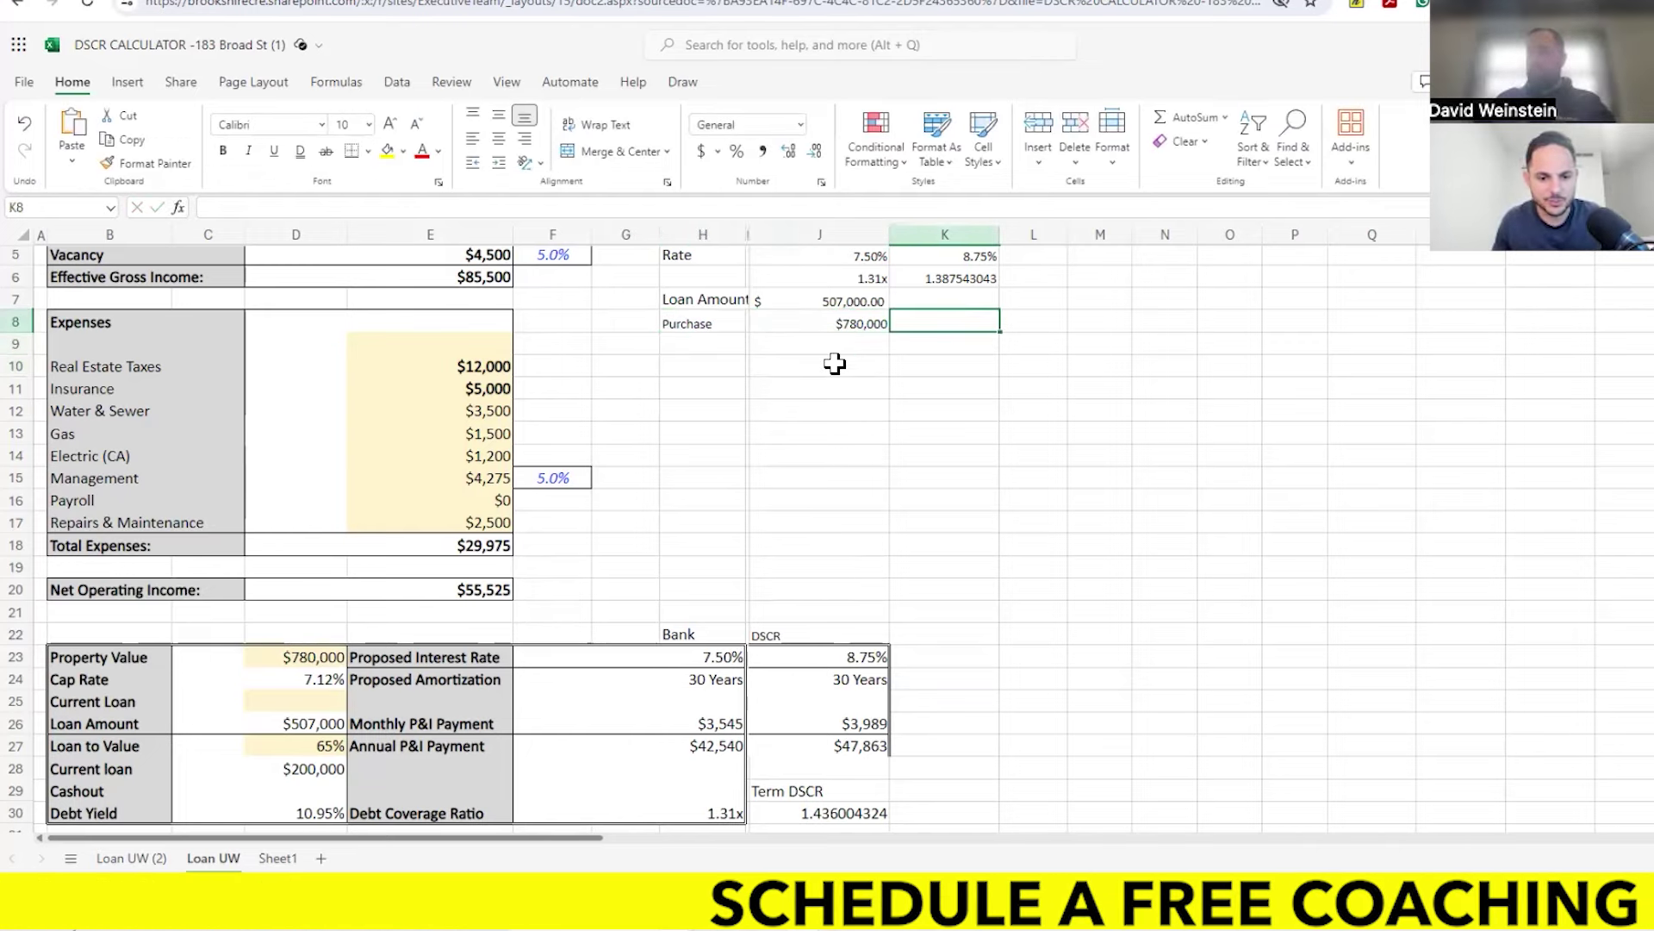
{"action": "type", "text": "="}
{"action": "left_click", "coordinate": [312, 657]}
{"action": "key", "text": "Return"}
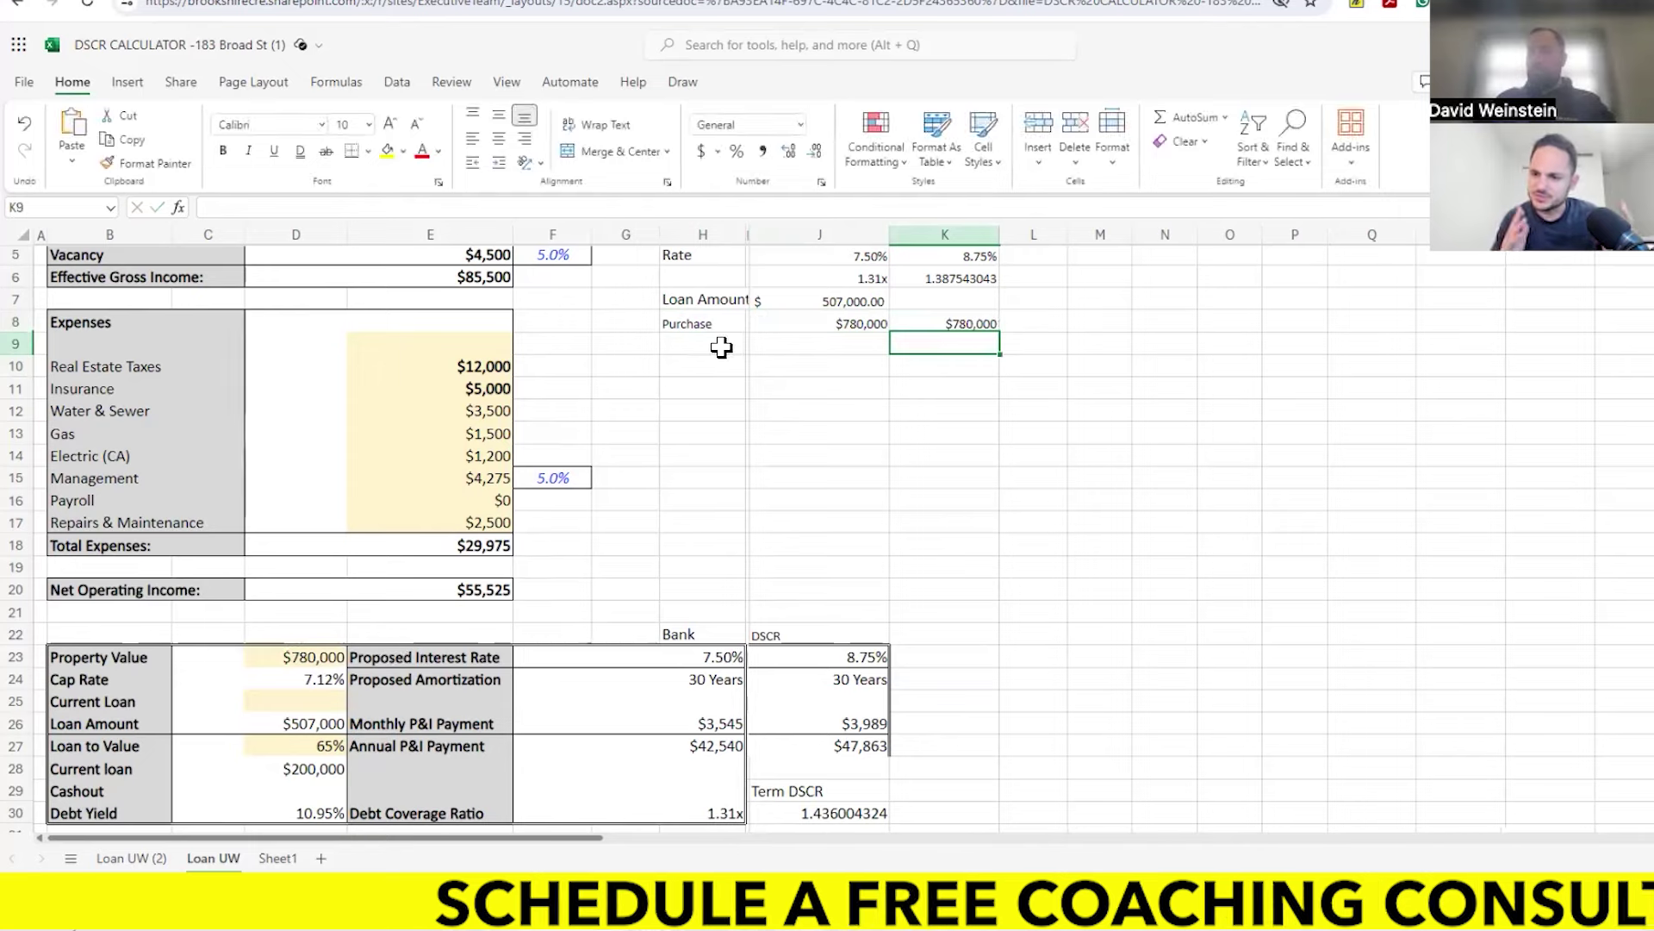
Step: Label H9 Cash to close and calculate the bank's value in J9 as purchase price minus loan amount, J8-J7
{"action": "left_click", "coordinate": [722, 347]}
{"action": "type", "text": "Cash to cl"}
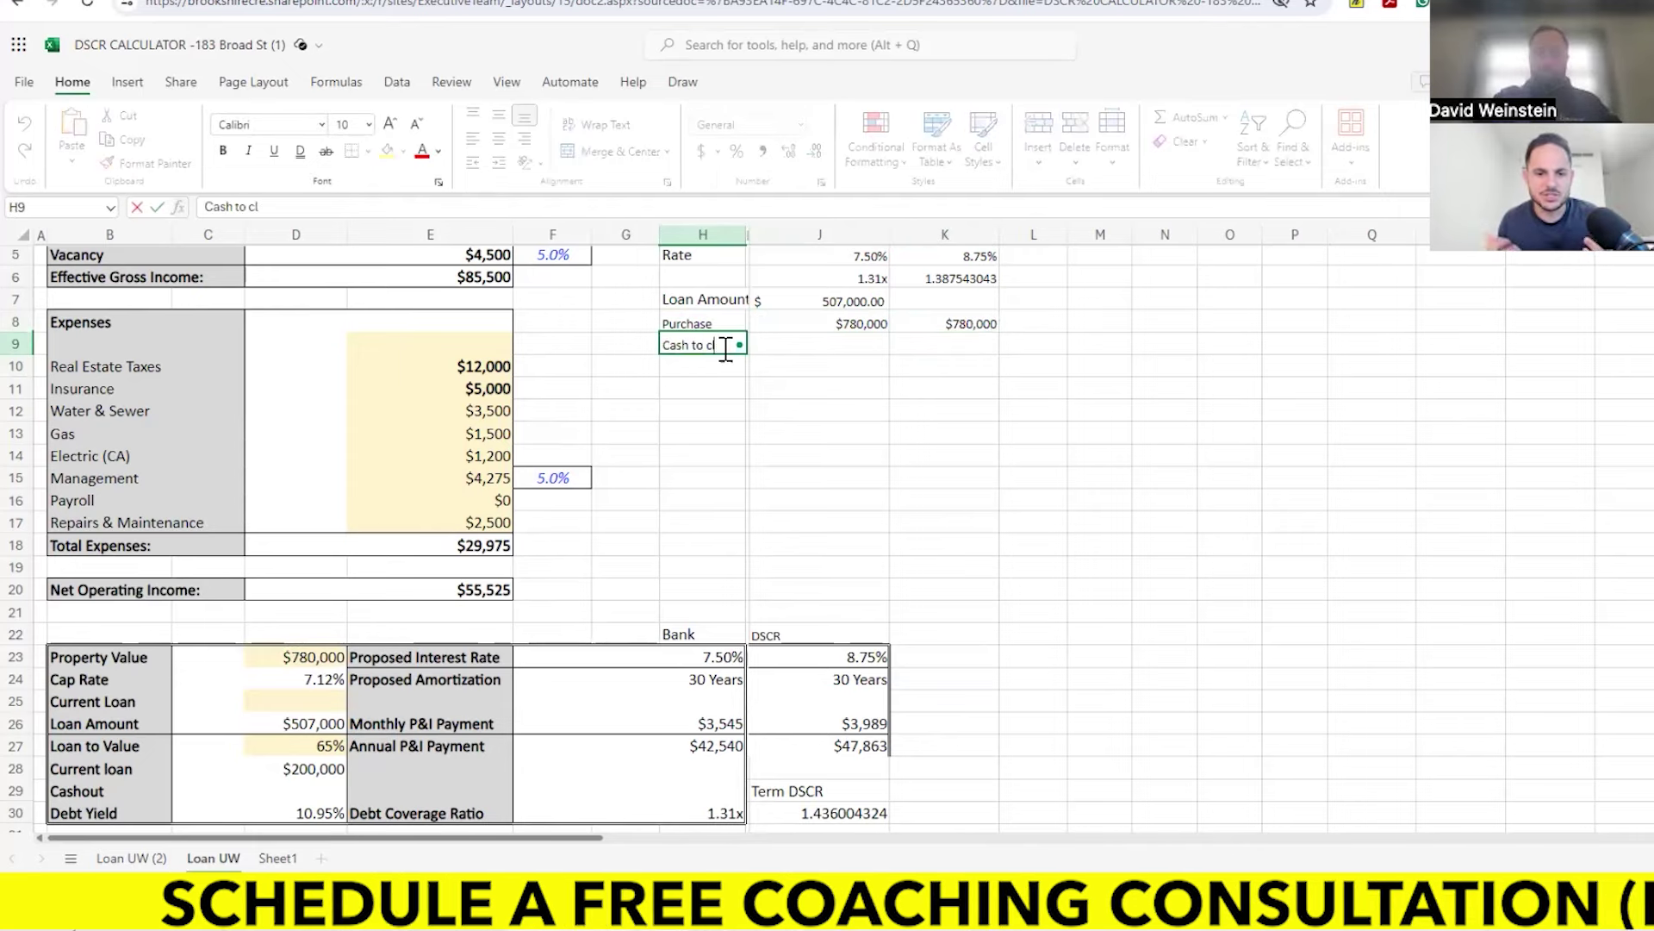
{"action": "type", "text": "ose"}
{"action": "left_click", "coordinate": [863, 347]}
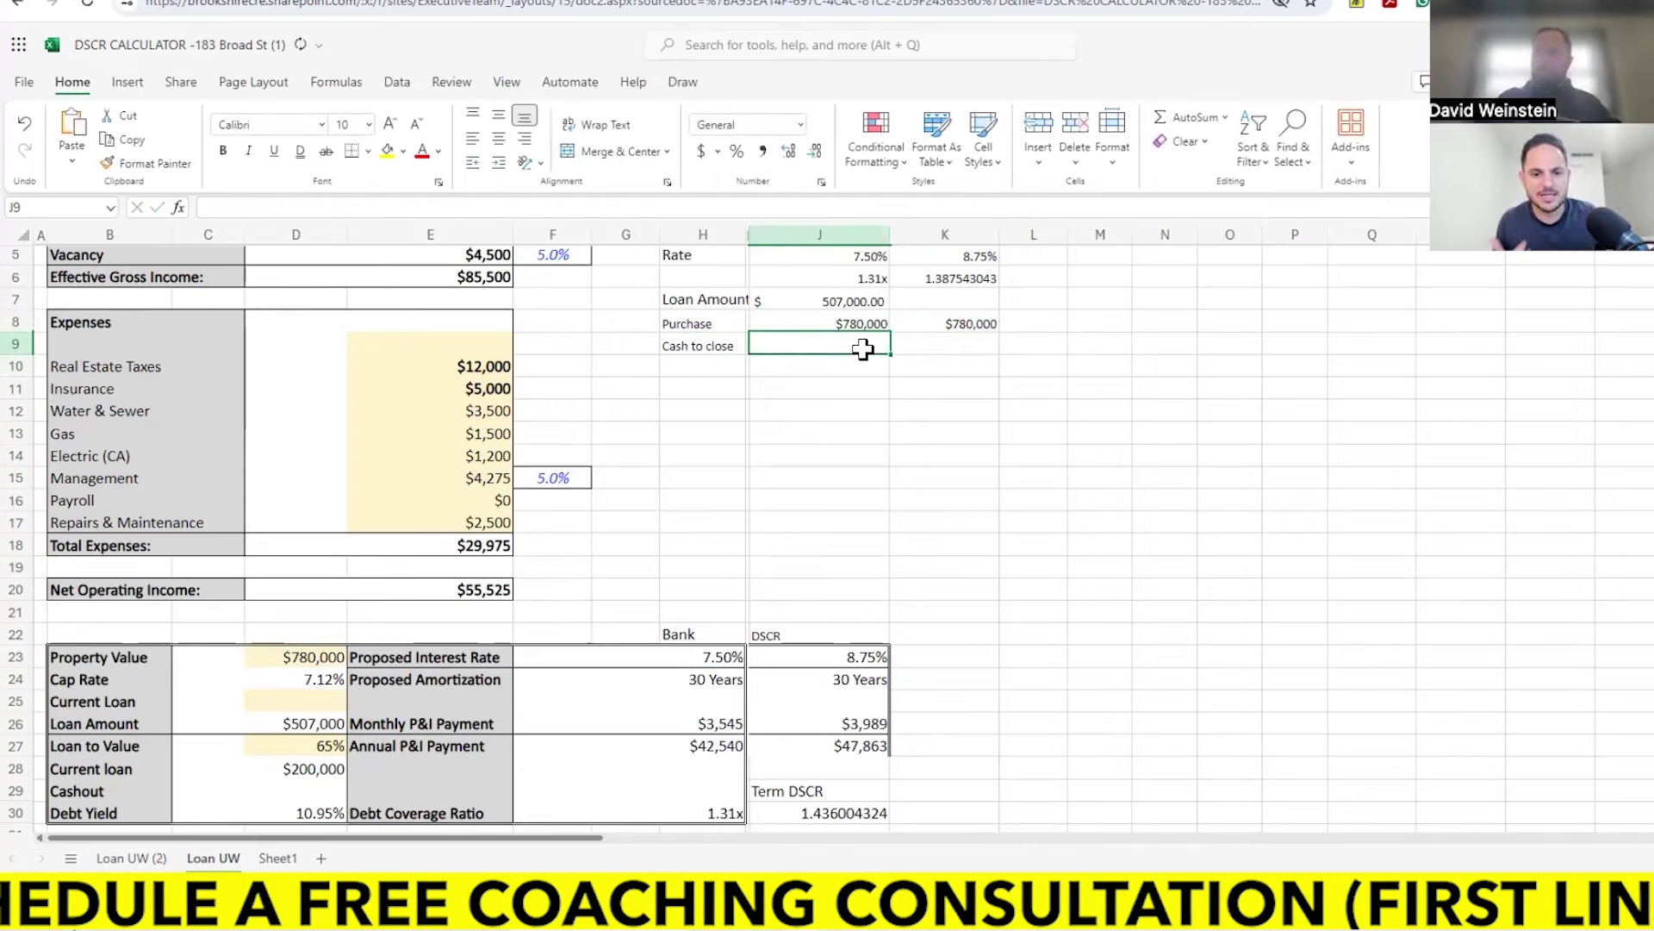
{"action": "type", "text": "="}
{"action": "left_click", "coordinate": [855, 321]}
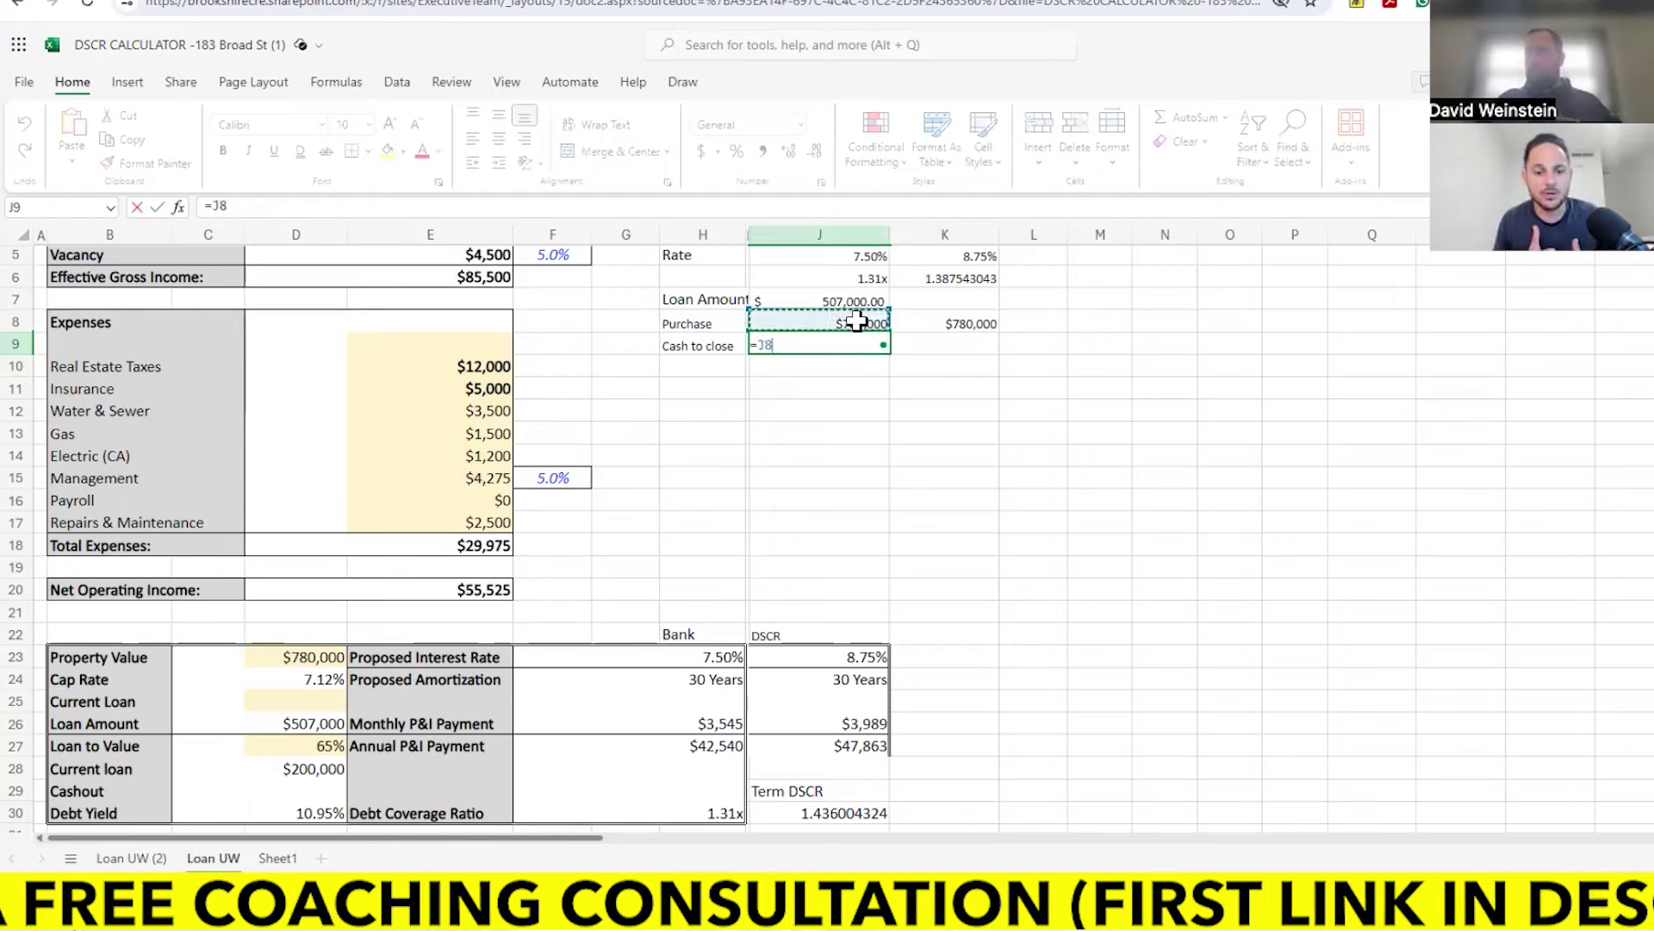
{"action": "type", "text": "-"}
{"action": "left_click", "coordinate": [853, 300]}
{"action": "key", "text": "Return"}
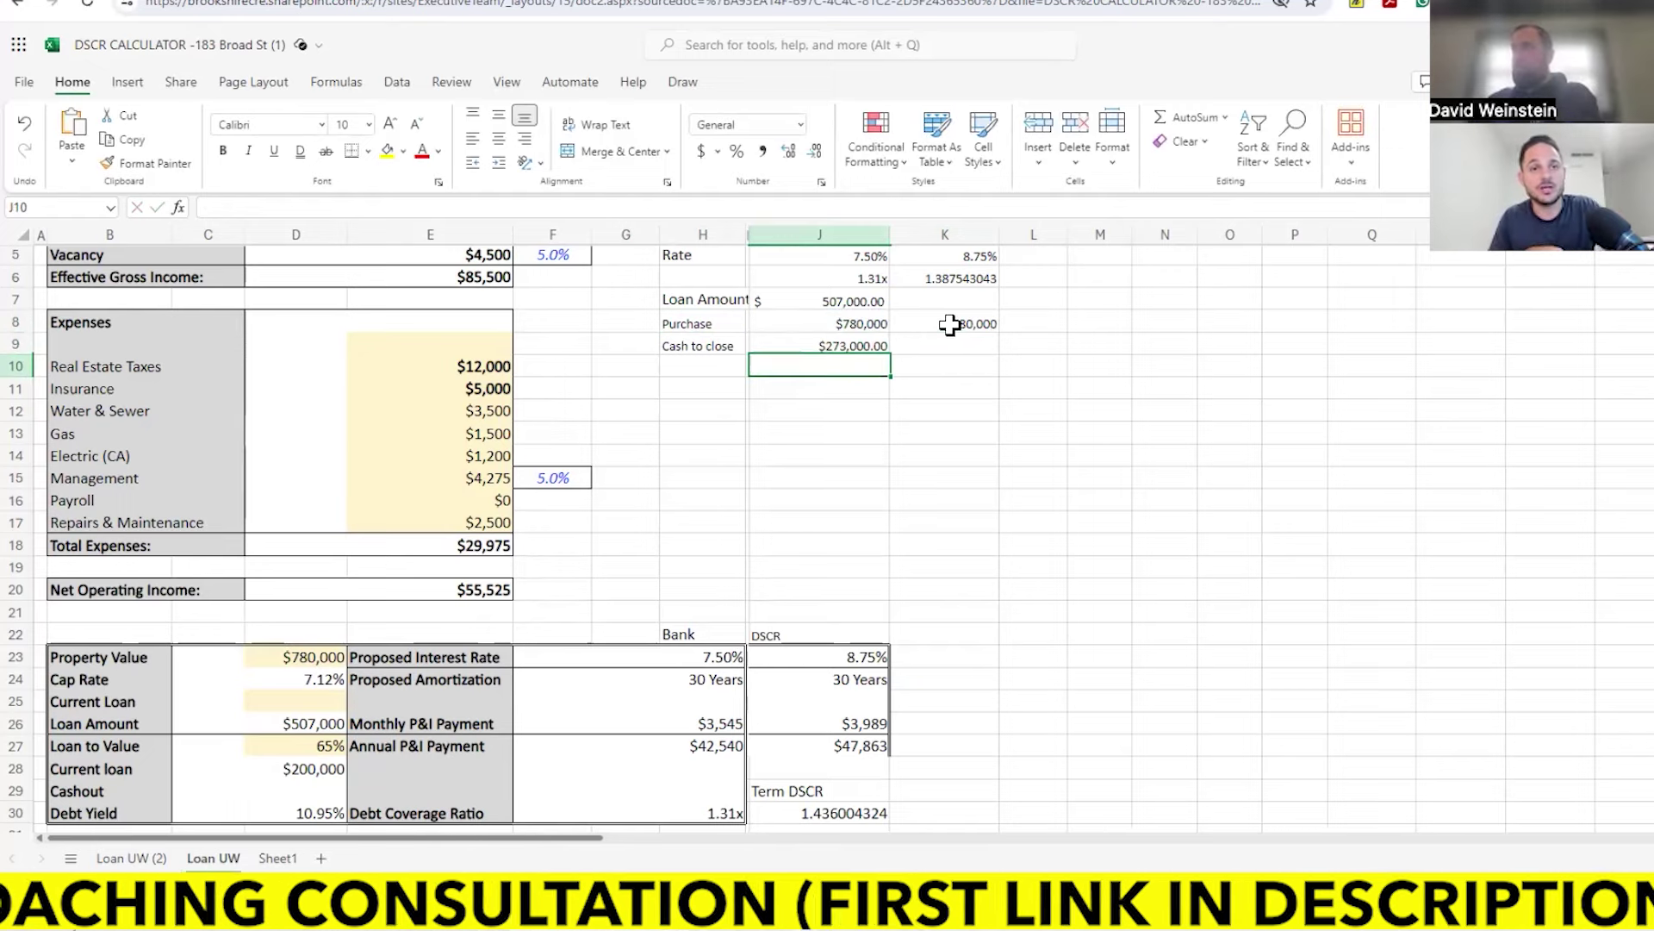
{"action": "left_click", "coordinate": [949, 324]}
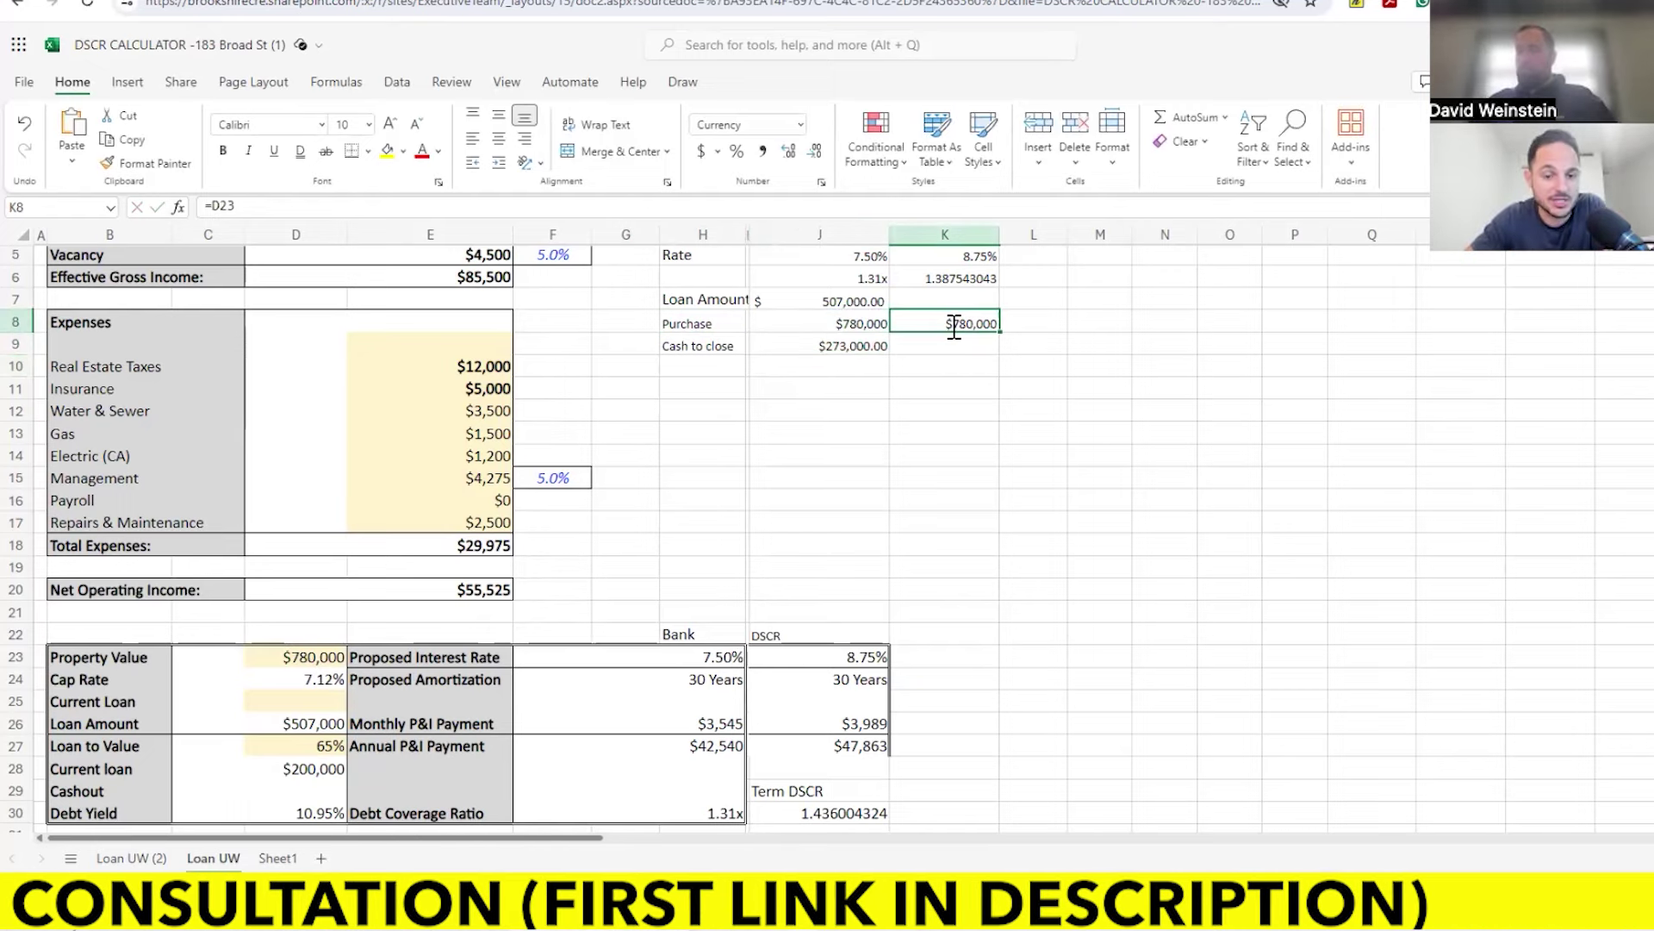
{"action": "type", "text": "="}
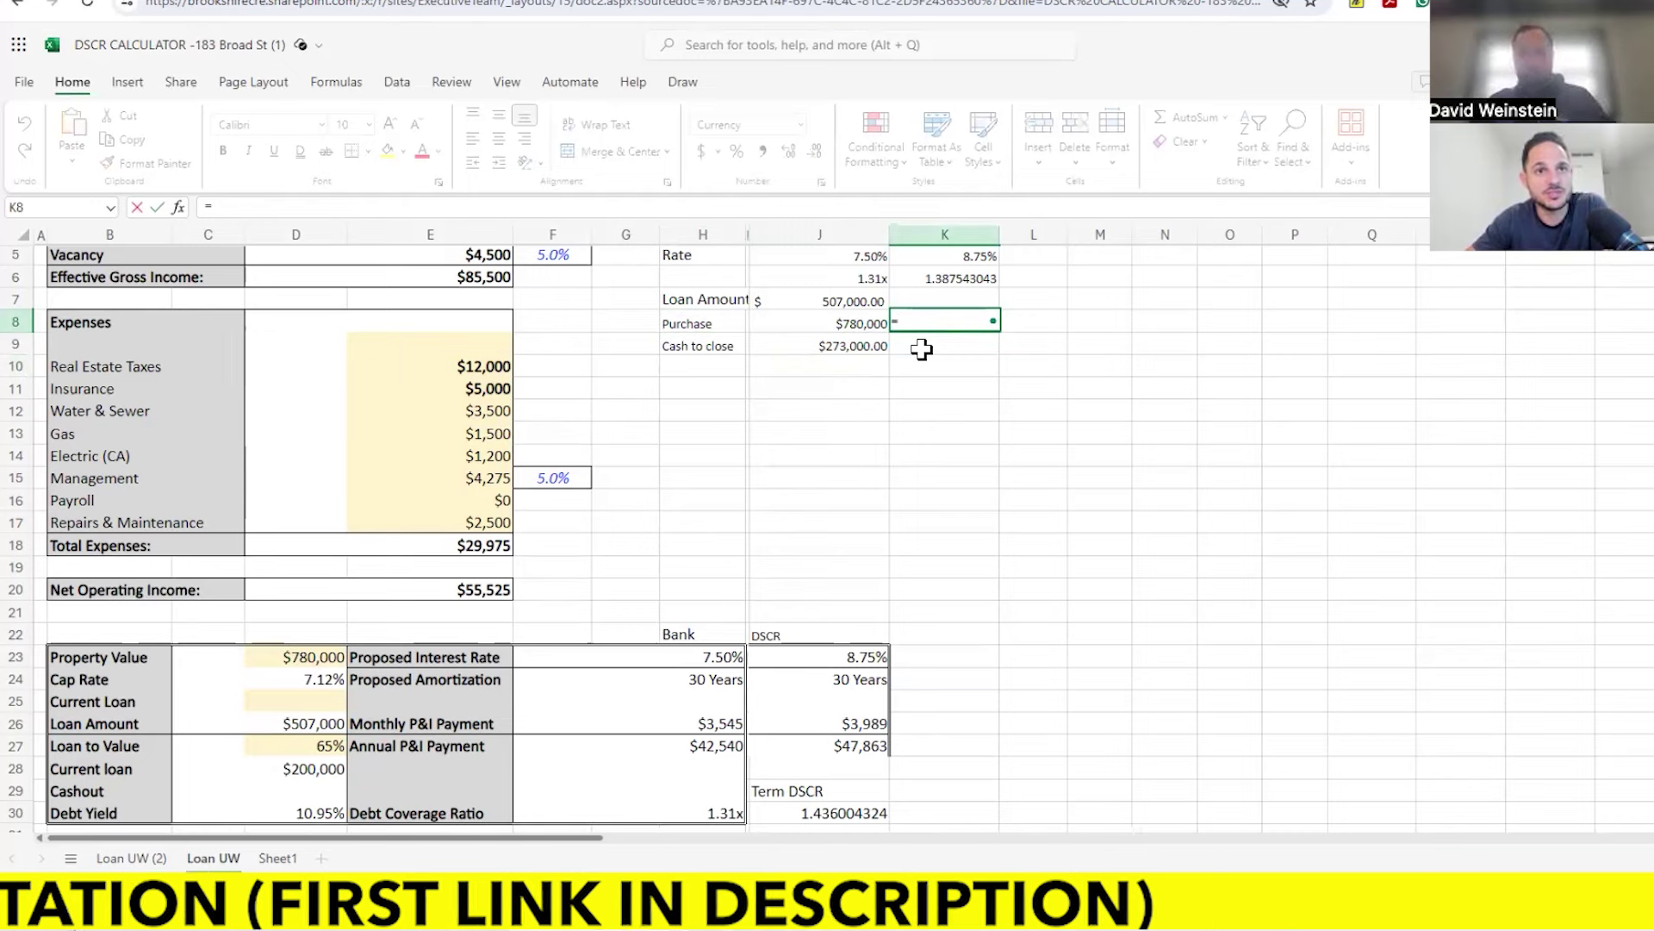
{"action": "key", "text": "Escape"}
Step: Calculate the DSCR loan's cash to close in K9 as K8-K7
{"action": "left_click", "coordinate": [957, 349]}
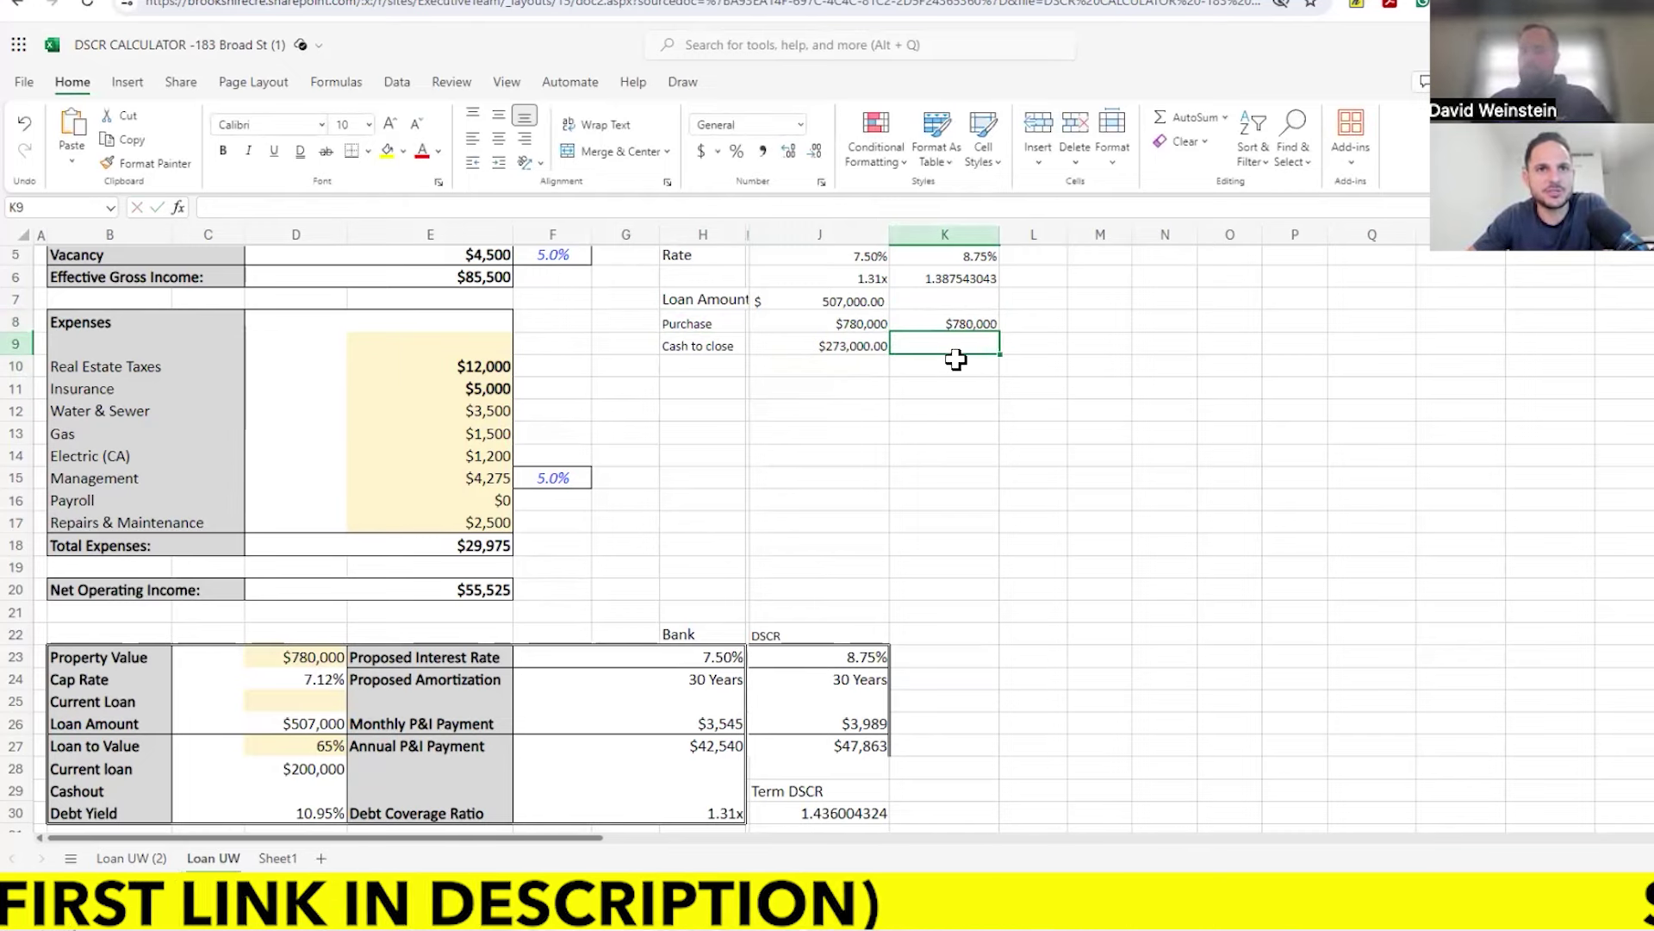
{"action": "type", "text": "="}
{"action": "left_click", "coordinate": [961, 320]}
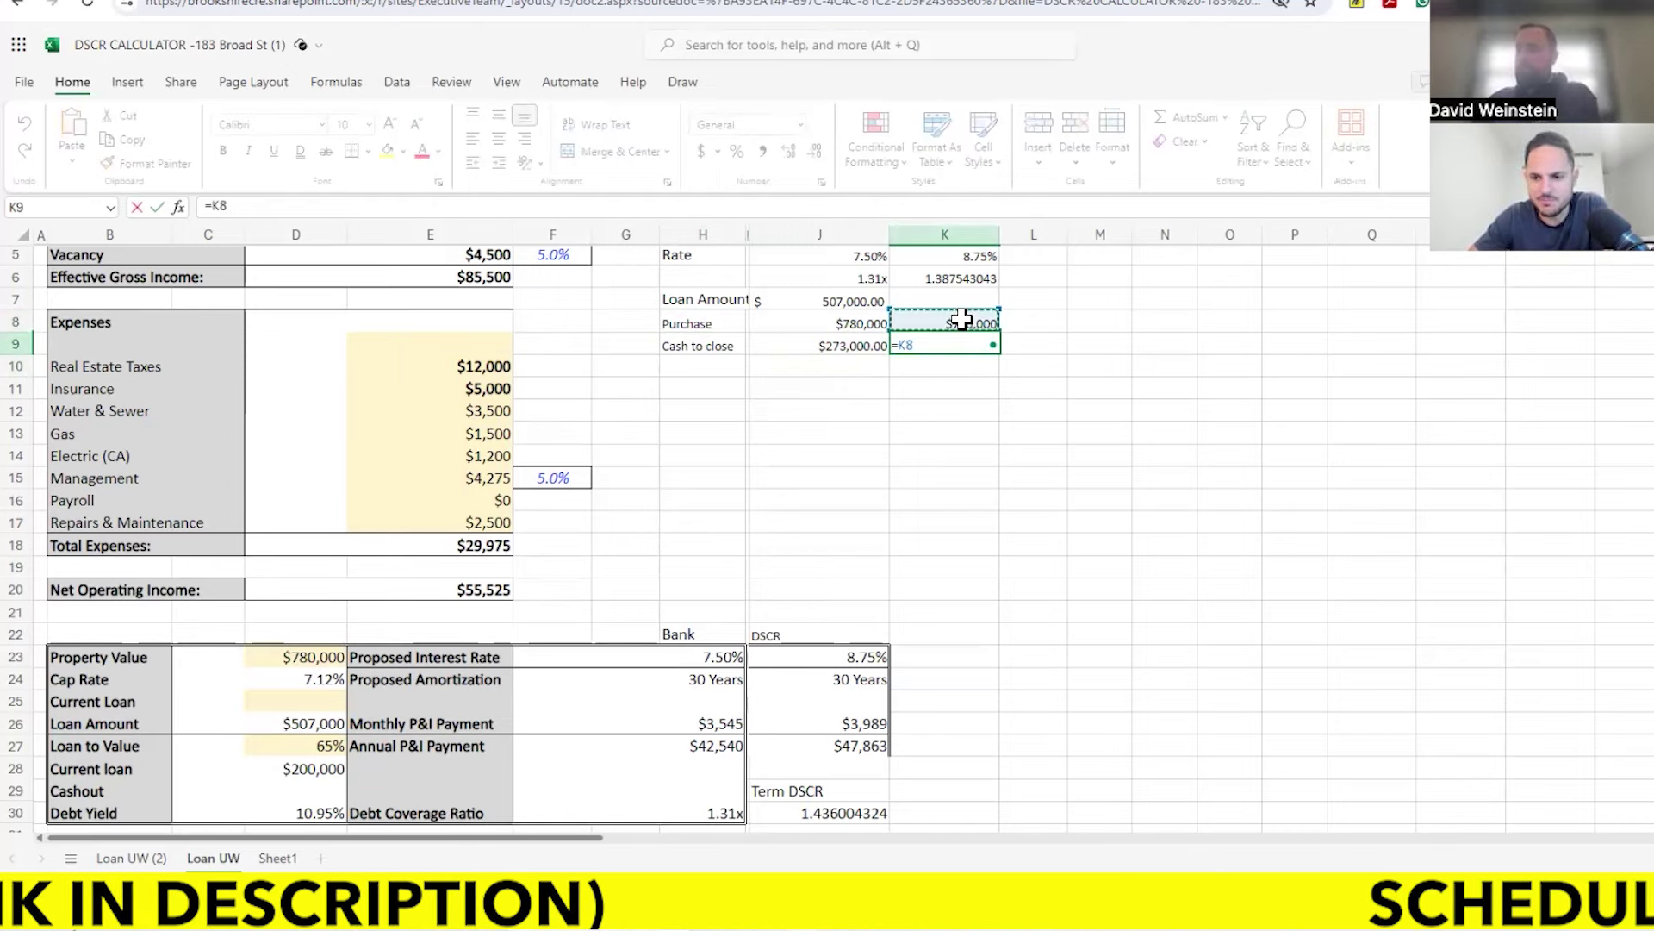
{"action": "type", "text": "-"}
{"action": "left_click", "coordinate": [963, 304]}
{"action": "key", "text": "Return"}
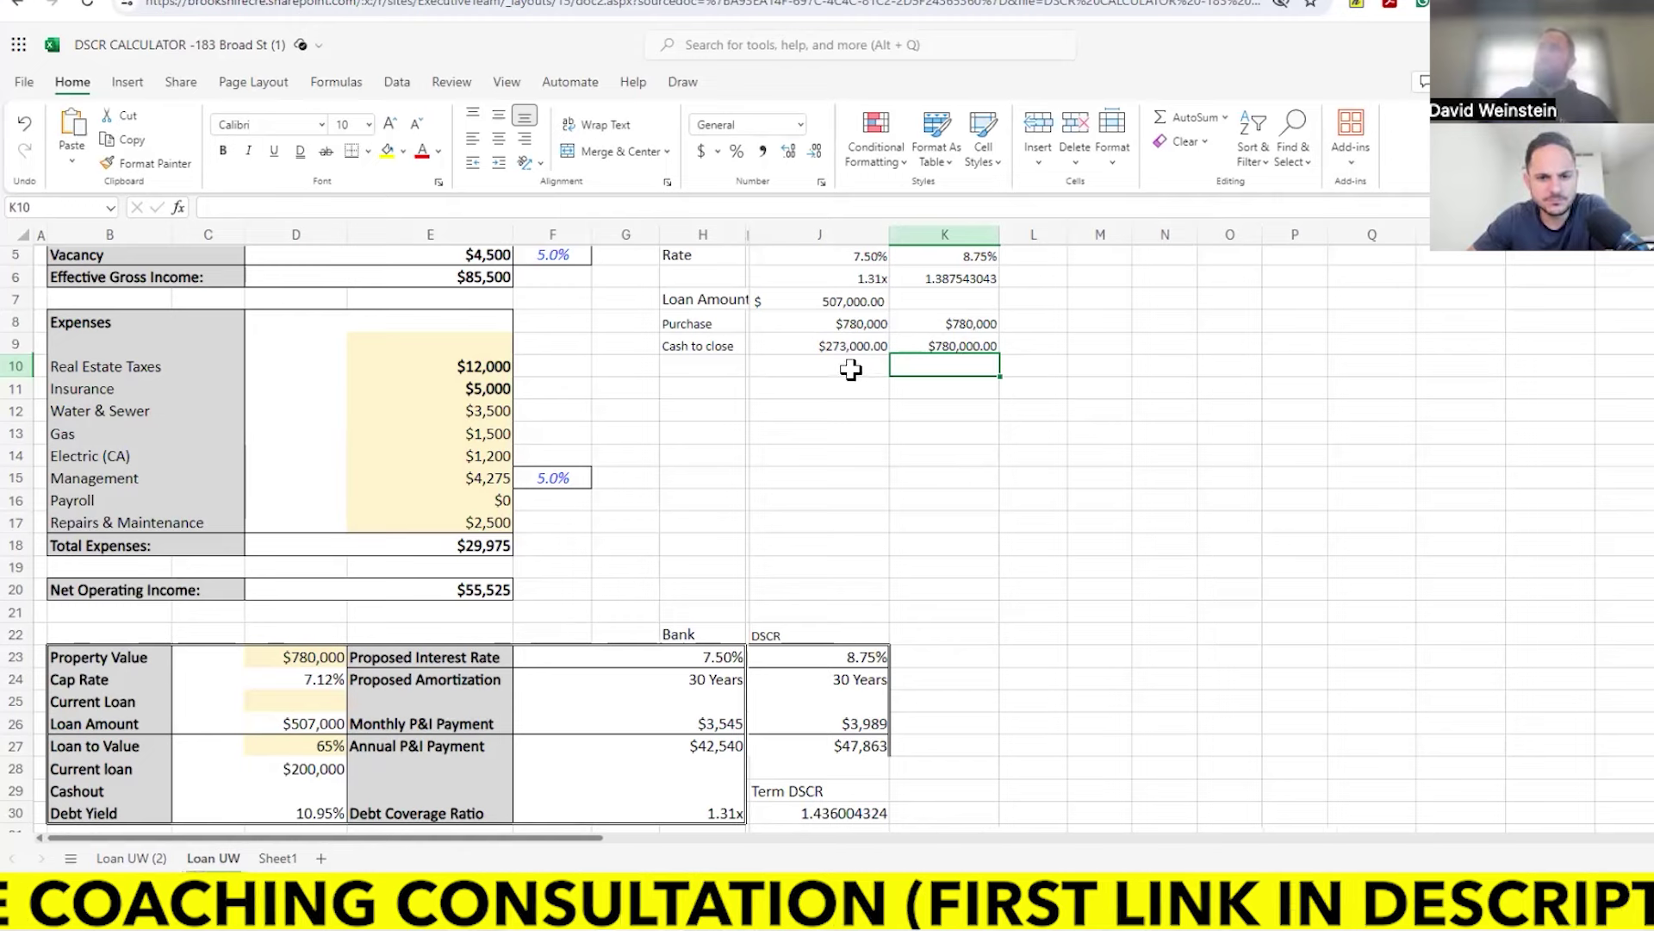
Step: Check the cash-to-close formulas in J9 and K9 and review the bank column's figures in J4:J9
{"action": "left_click", "coordinate": [830, 346]}
{"action": "left_click", "coordinate": [951, 349]}
{"action": "left_click", "coordinate": [850, 347]}
{"action": "left_click", "coordinate": [946, 346]}
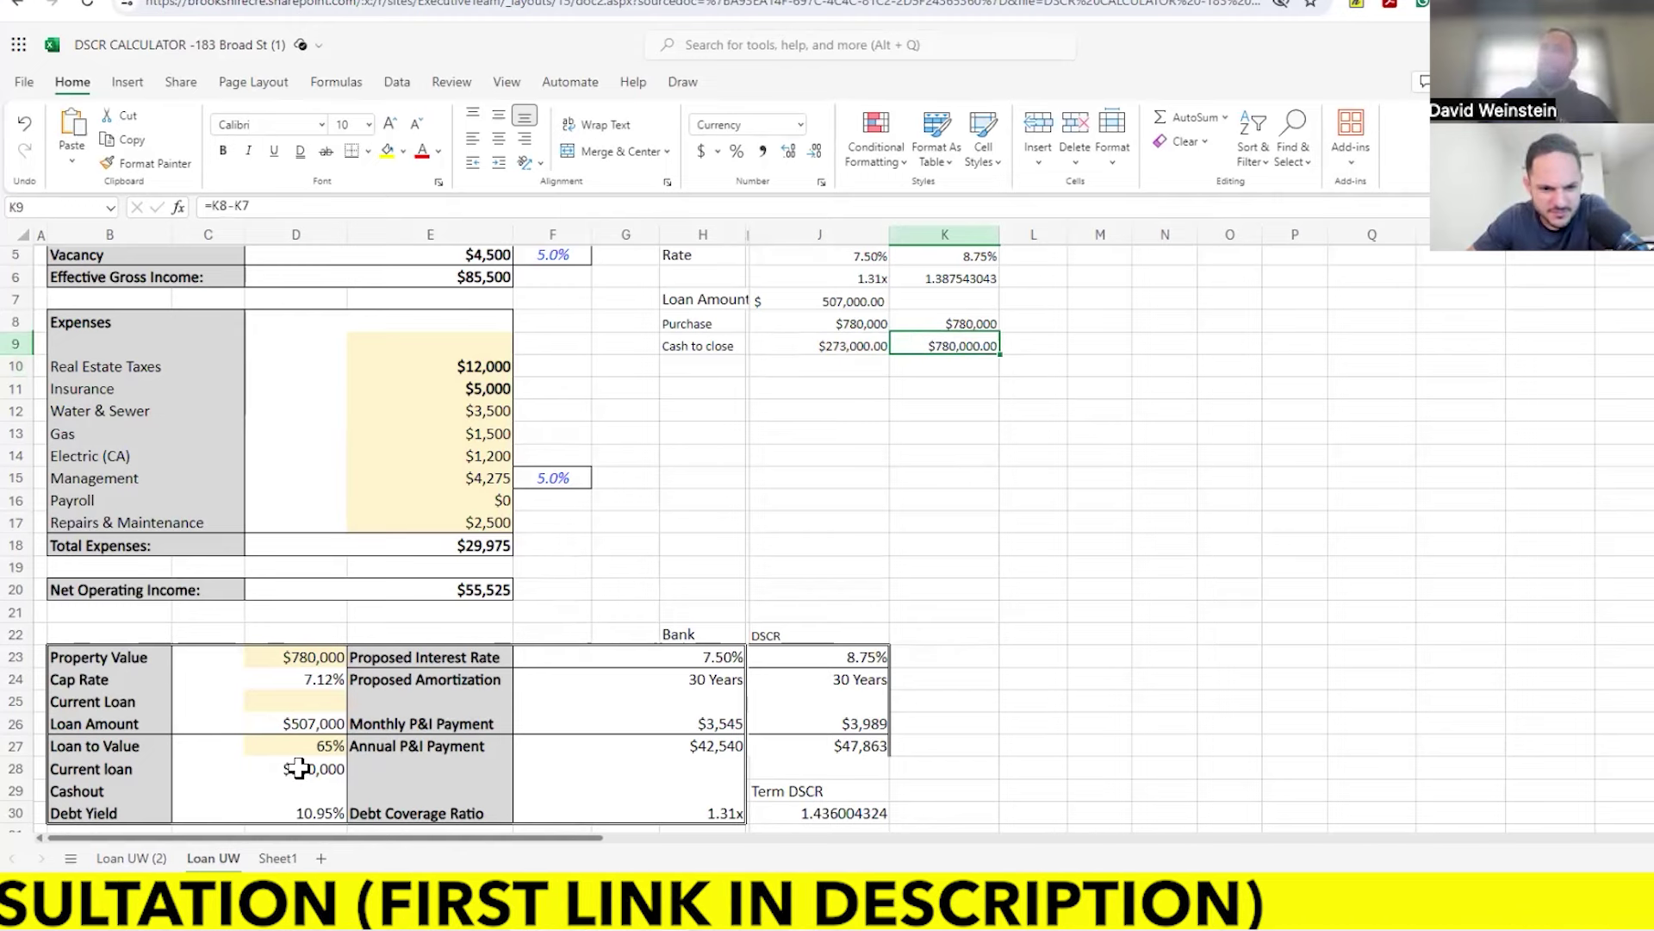
{"action": "scroll", "coordinate": [874, 336], "scroll_direction": "up", "scroll_amount": 2}
{"action": "left_click_drag", "start_coordinate": [829, 327], "coordinate": [846, 438]}
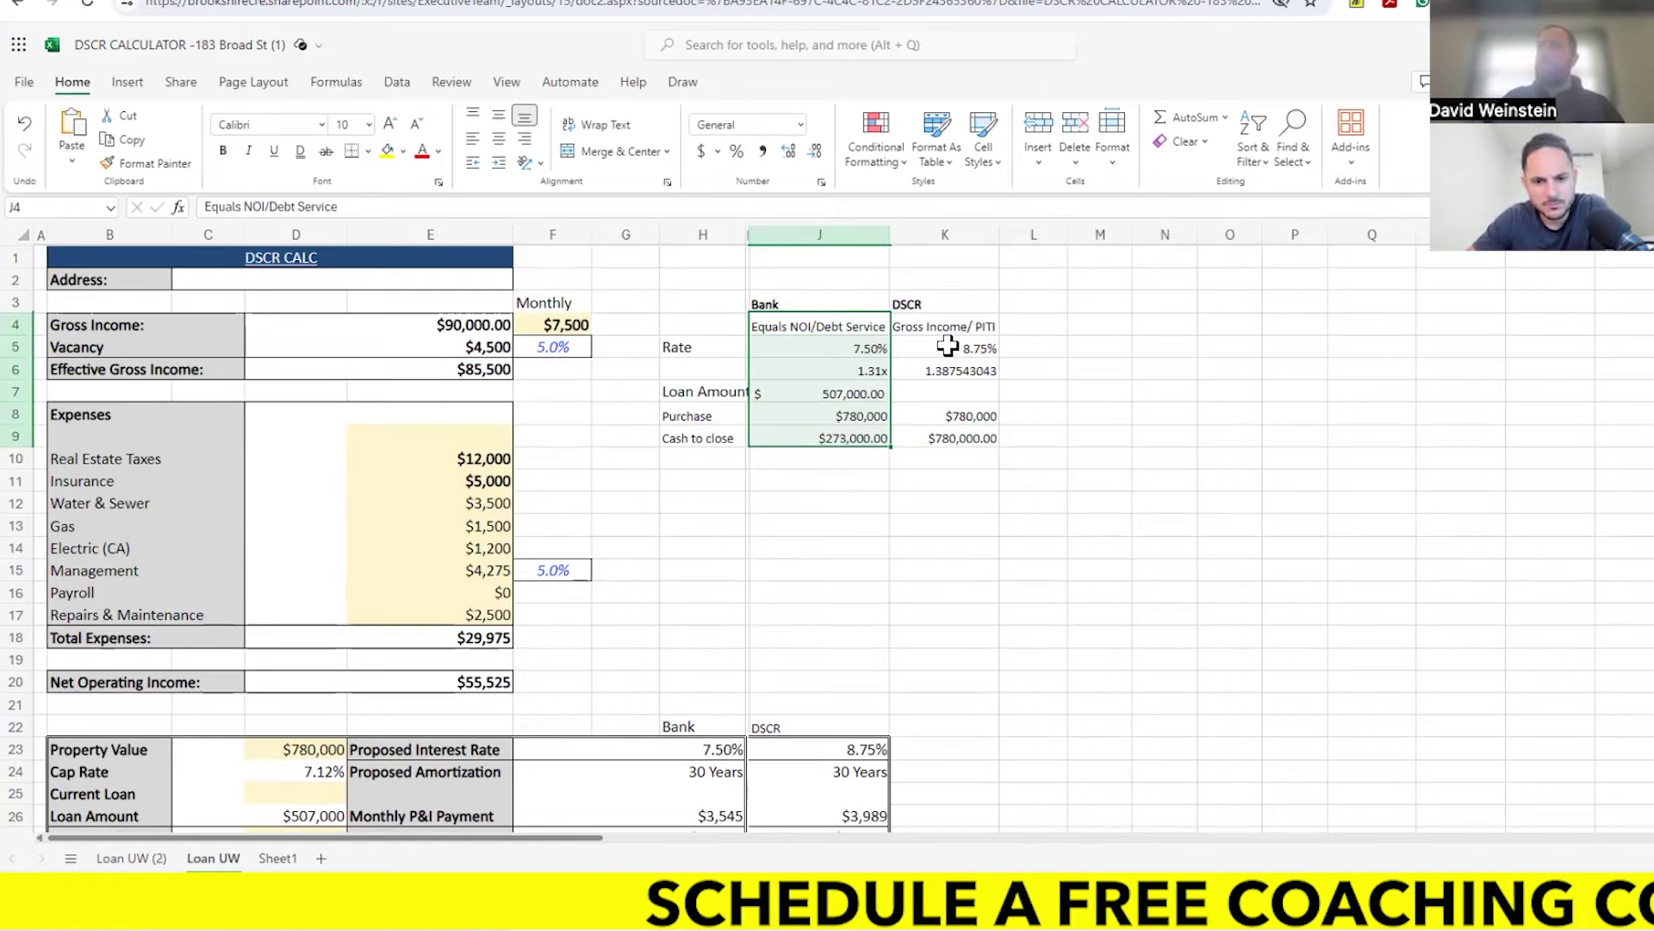
{"action": "left_click", "coordinate": [860, 388]}
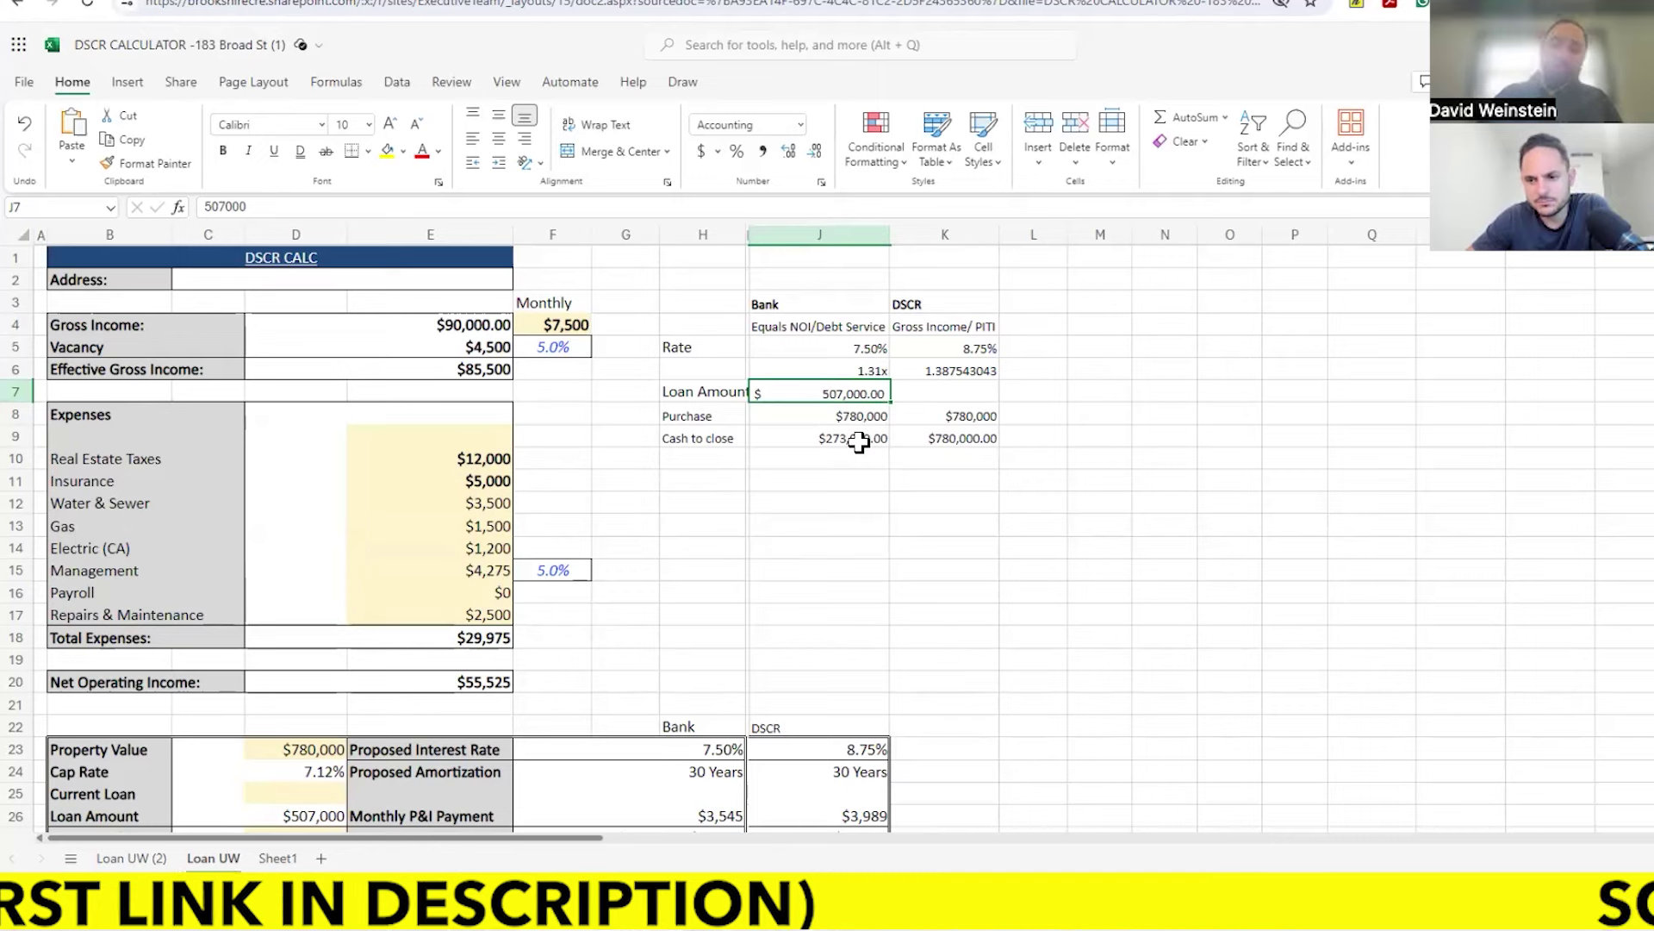
{"action": "left_click", "coordinate": [860, 441]}
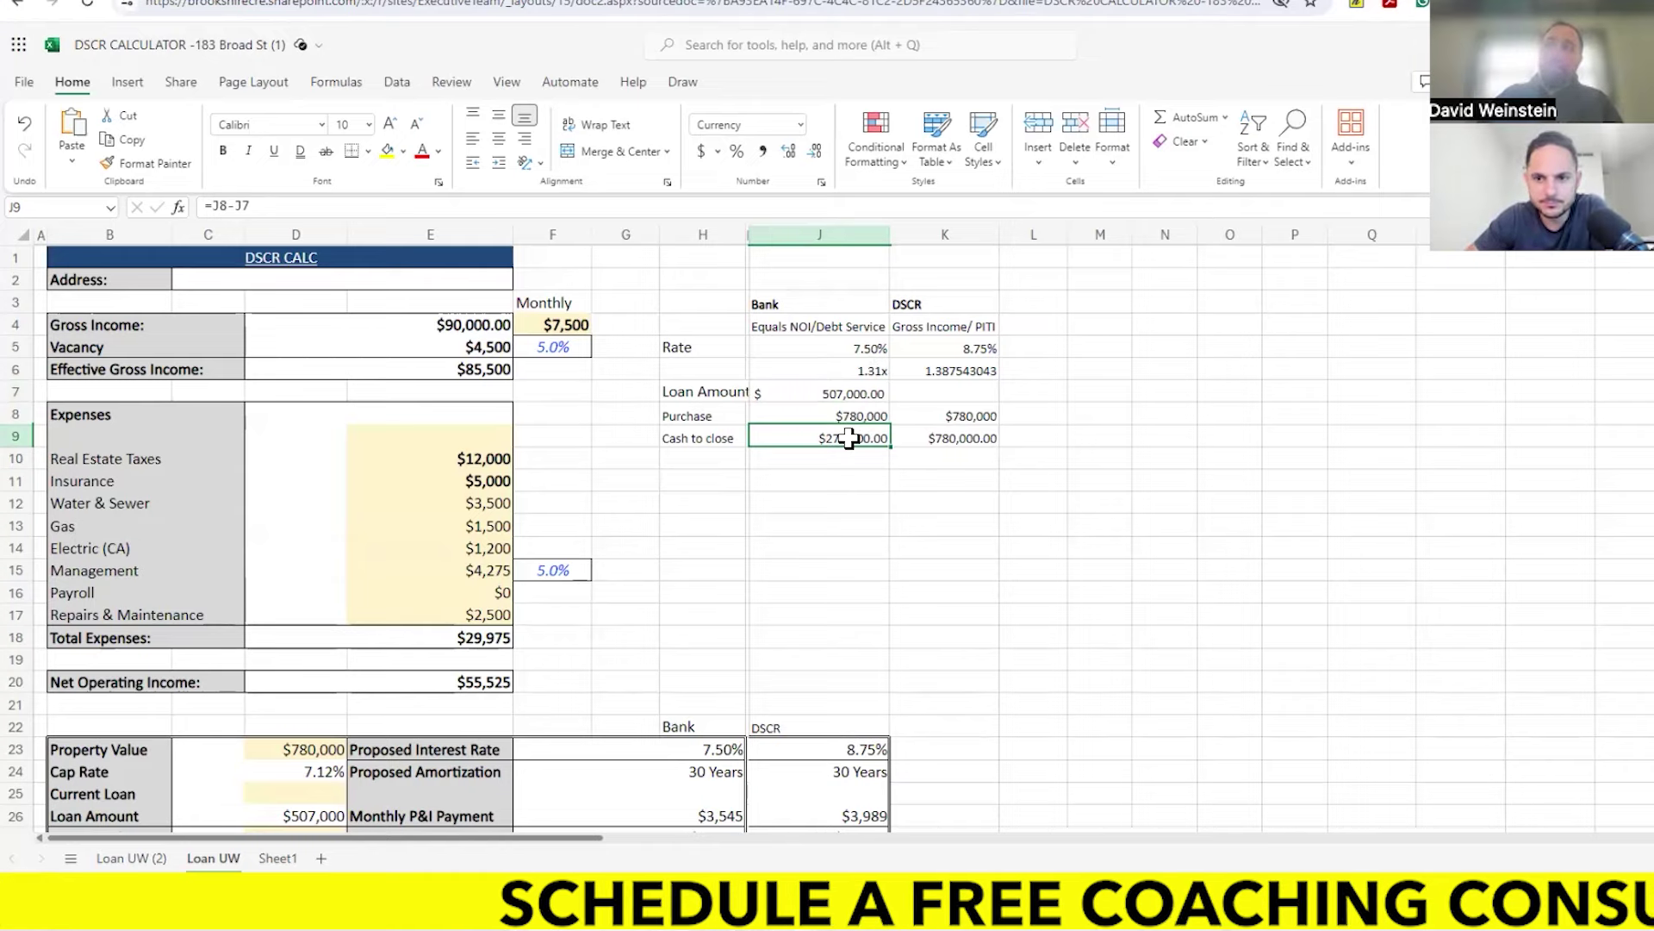
Step: Enter 65% as the bank's loan-to-value in J10, below its cash to close
{"action": "scroll", "coordinate": [436, 690], "scroll_direction": "down", "scroll_amount": 2}
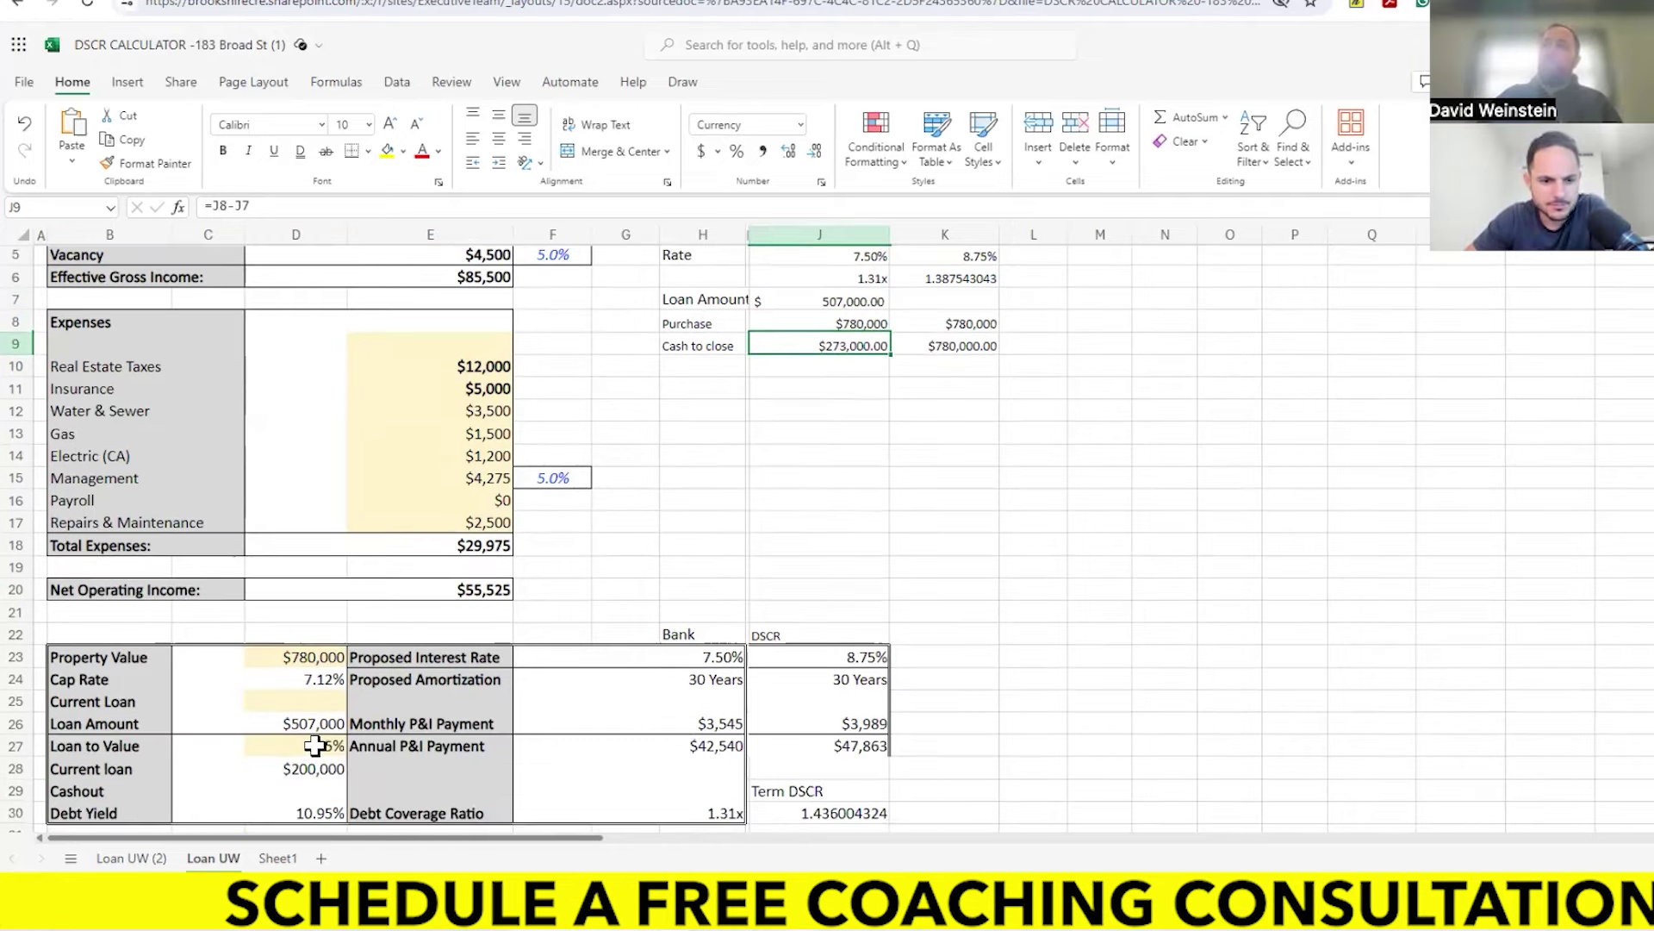
{"action": "left_click", "coordinate": [790, 372]}
{"action": "type", "text": "65%"}
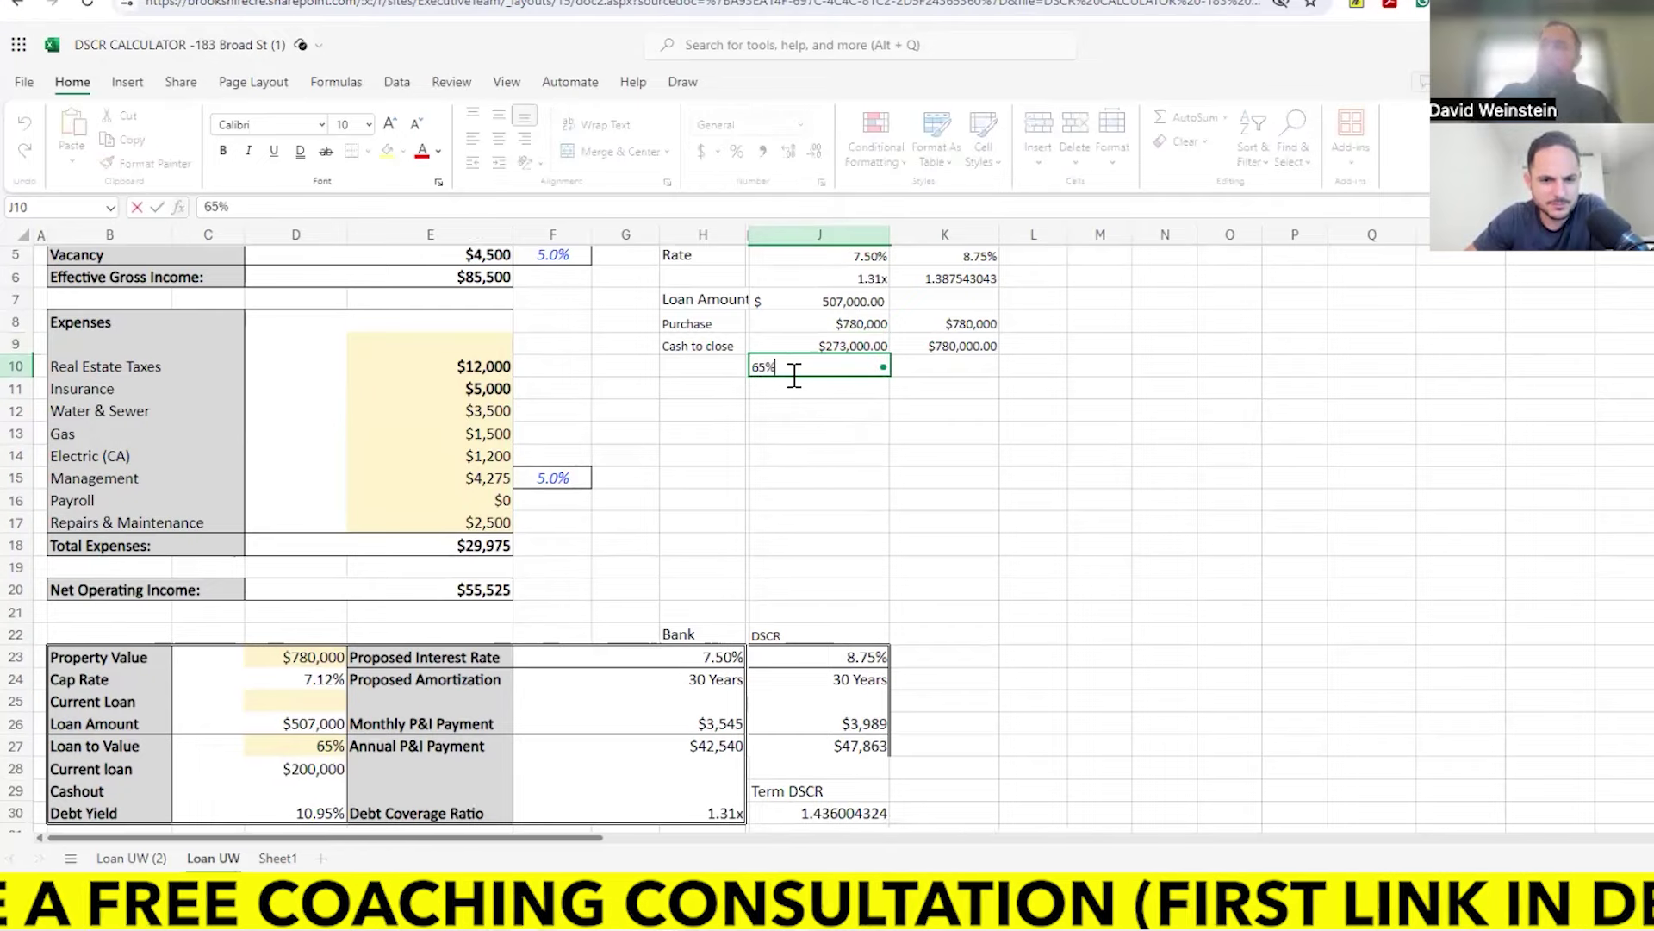
{"action": "key", "text": "Return"}
Step: Set the Loan to Value in D27 to 80% and check the bank and DSCR coverage ratios in J6 and K6
{"action": "scroll", "coordinate": [293, 679], "scroll_direction": "down", "scroll_amount": 2}
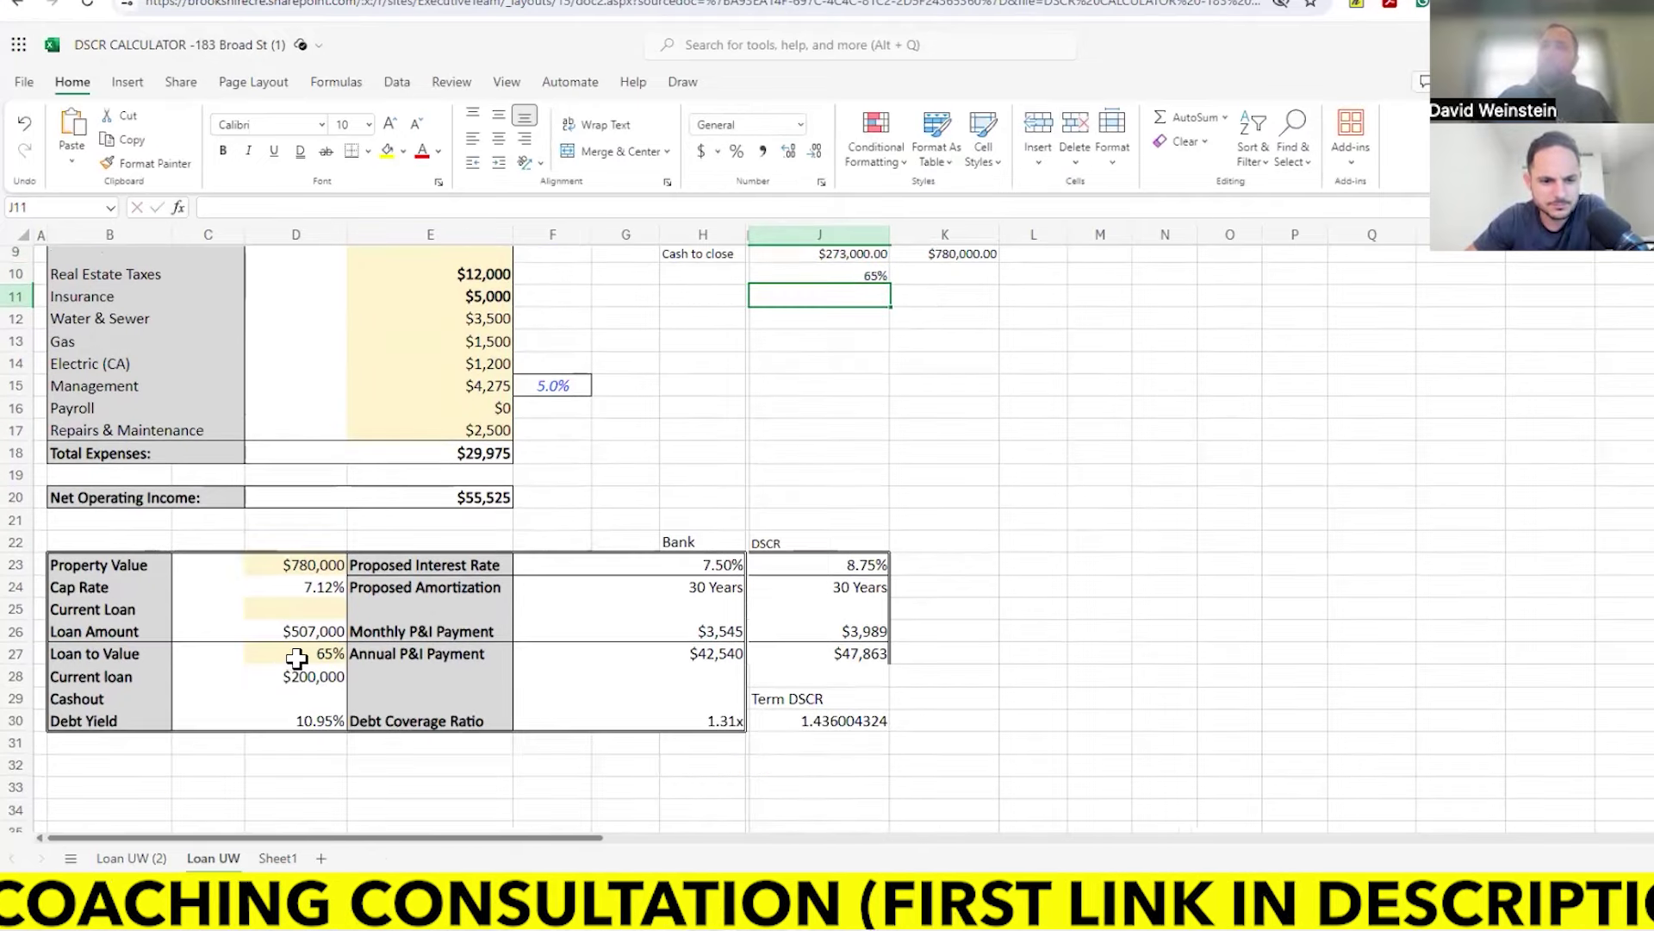
{"action": "left_click", "coordinate": [298, 657]}
{"action": "type", "text": "80"}
{"action": "key", "text": "Return"}
{"action": "scroll", "coordinate": [874, 491], "scroll_direction": "up", "scroll_amount": 4}
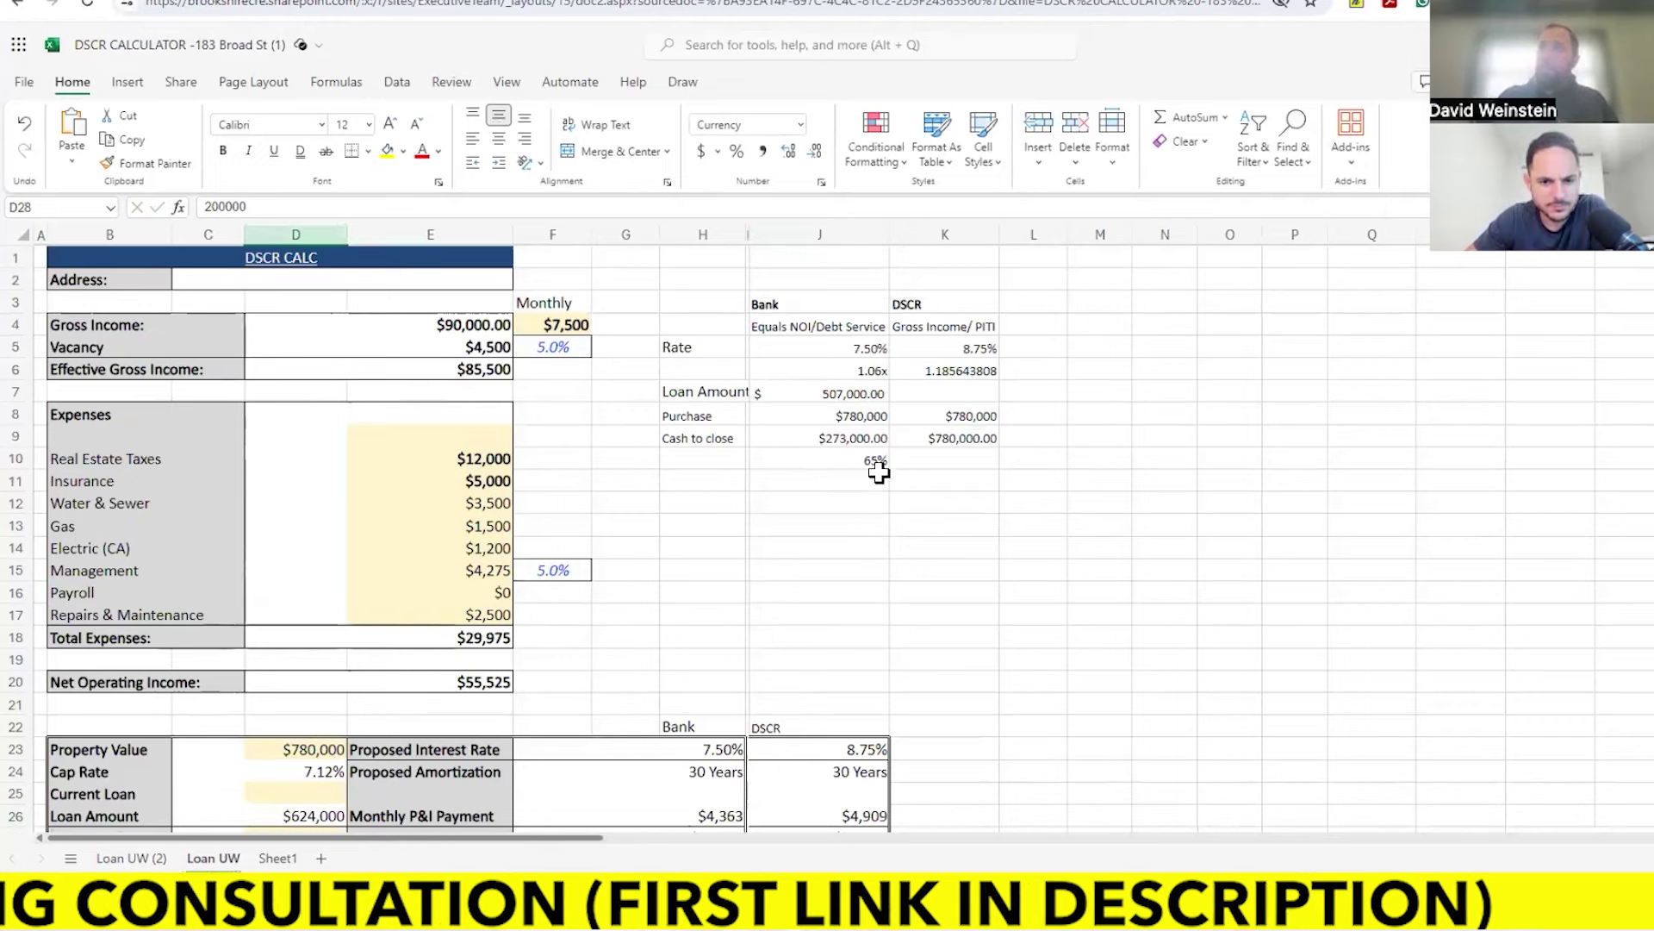
{"action": "left_click", "coordinate": [871, 373]}
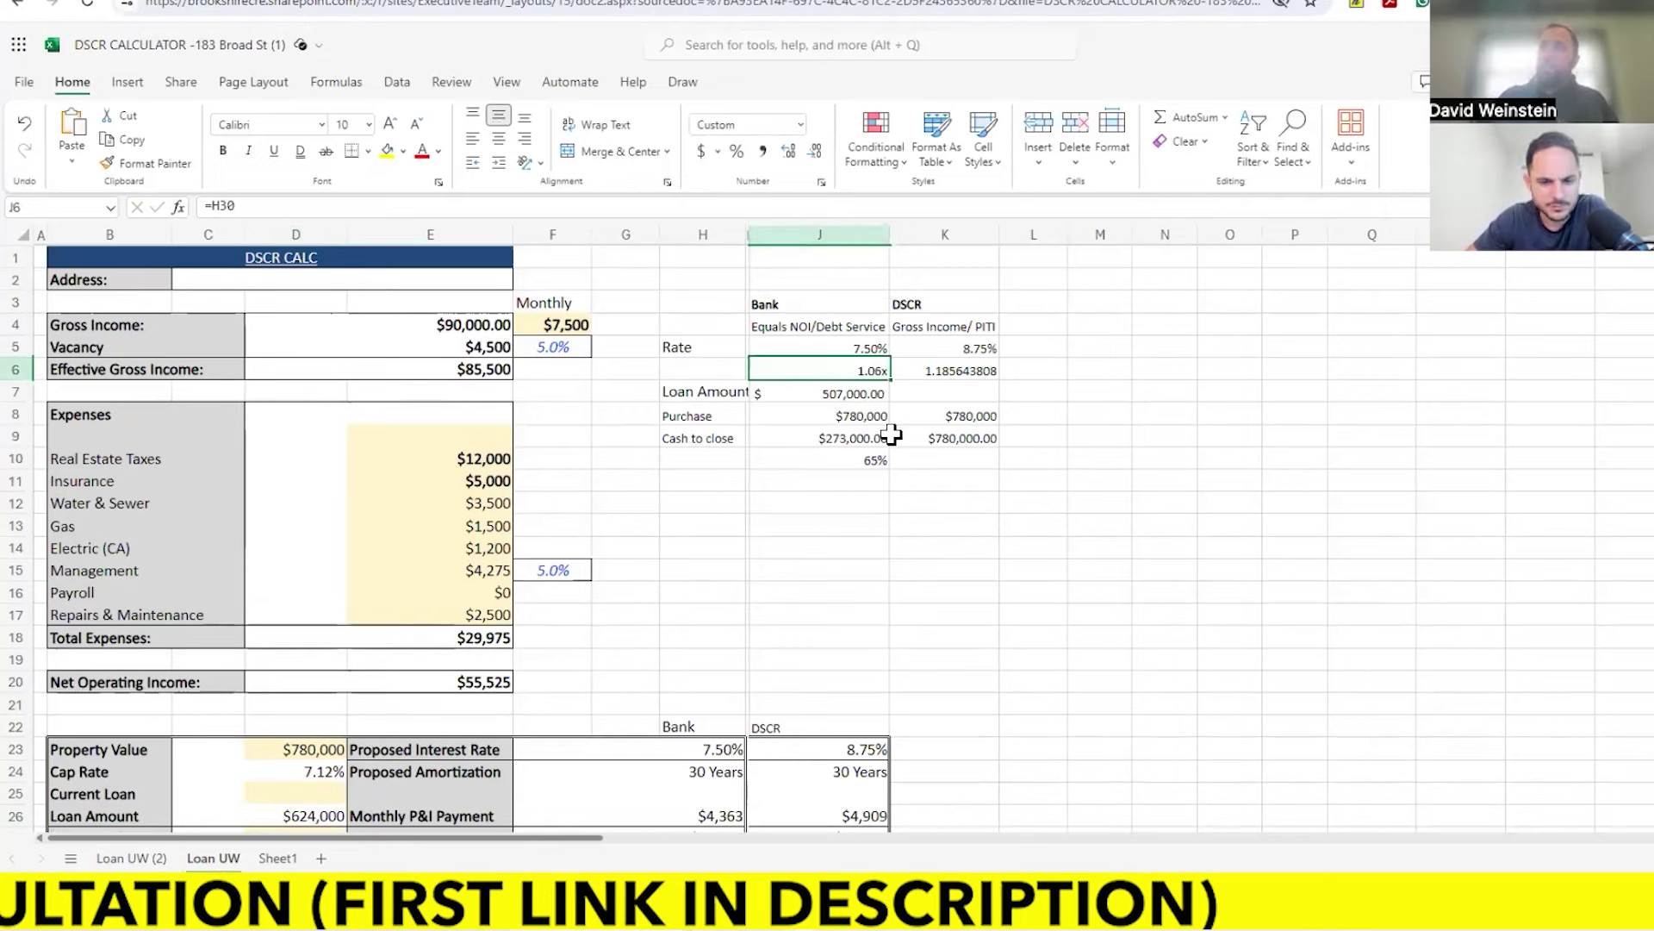
{"action": "left_click", "coordinate": [961, 372]}
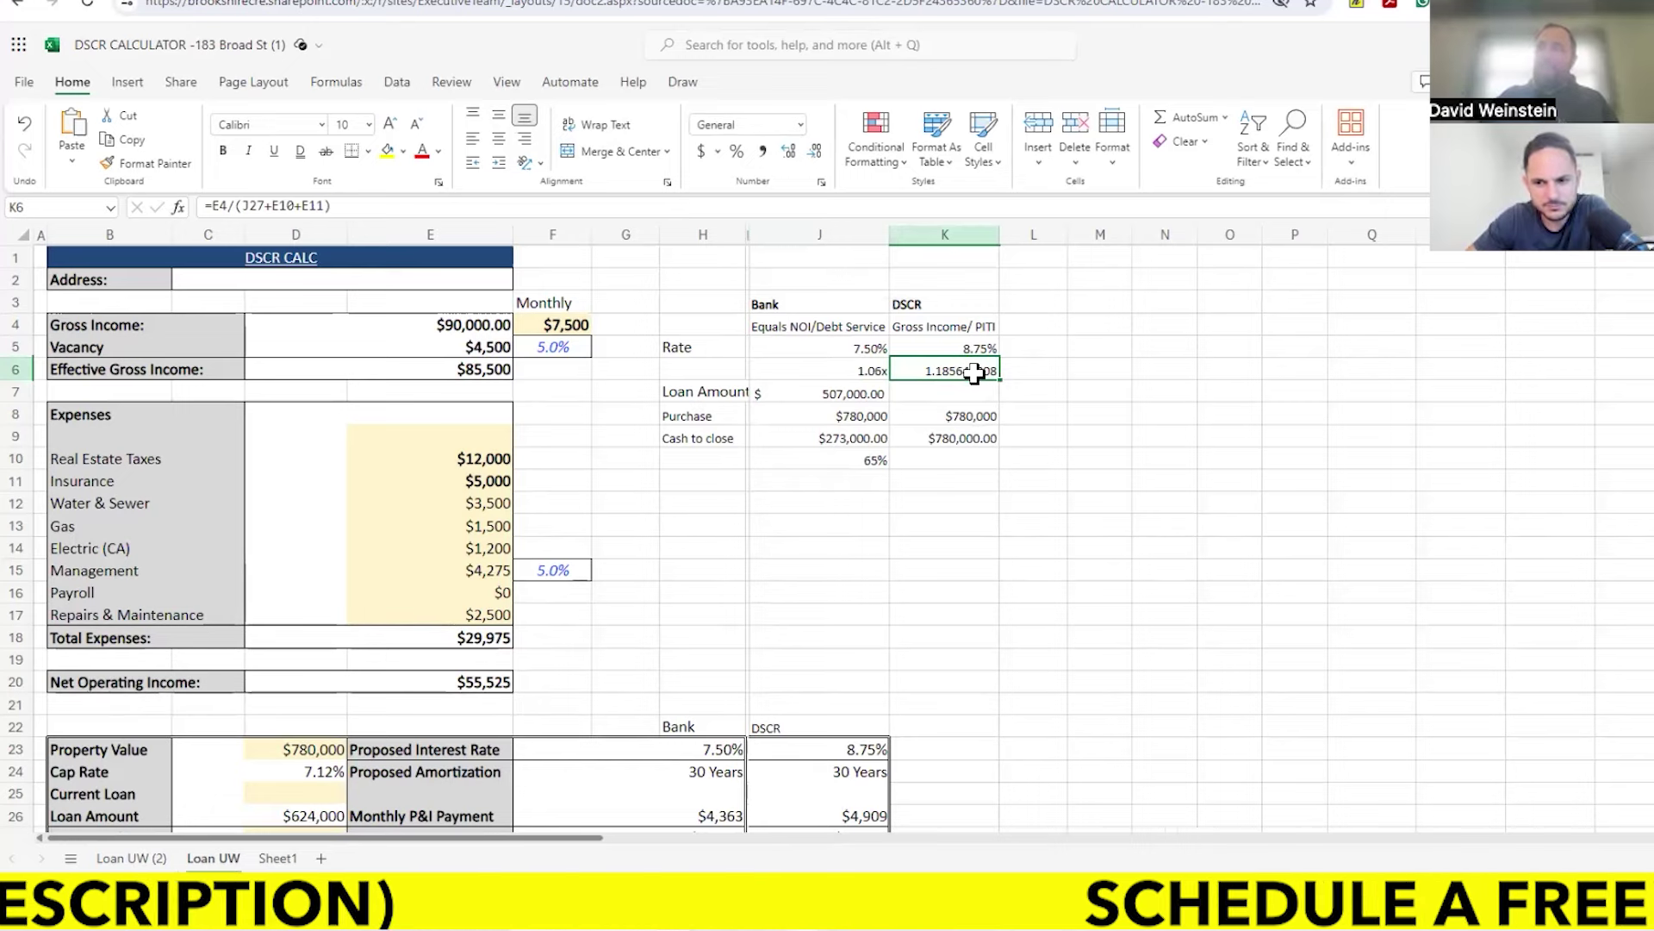
Step: Enter 80% as the DSCR loan-to-value in K10
{"action": "left_click", "coordinate": [957, 463]}
{"action": "type", "text": "80%"}
{"action": "key", "text": "Return"}
Step: Link the DSCR loan amount in K7 to D26 and compare both loans' cash to close and rates
{"action": "scroll", "coordinate": [1032, 450], "scroll_direction": "down", "scroll_amount": 1}
{"action": "scroll", "coordinate": [1031, 450], "scroll_direction": "down", "scroll_amount": 1}
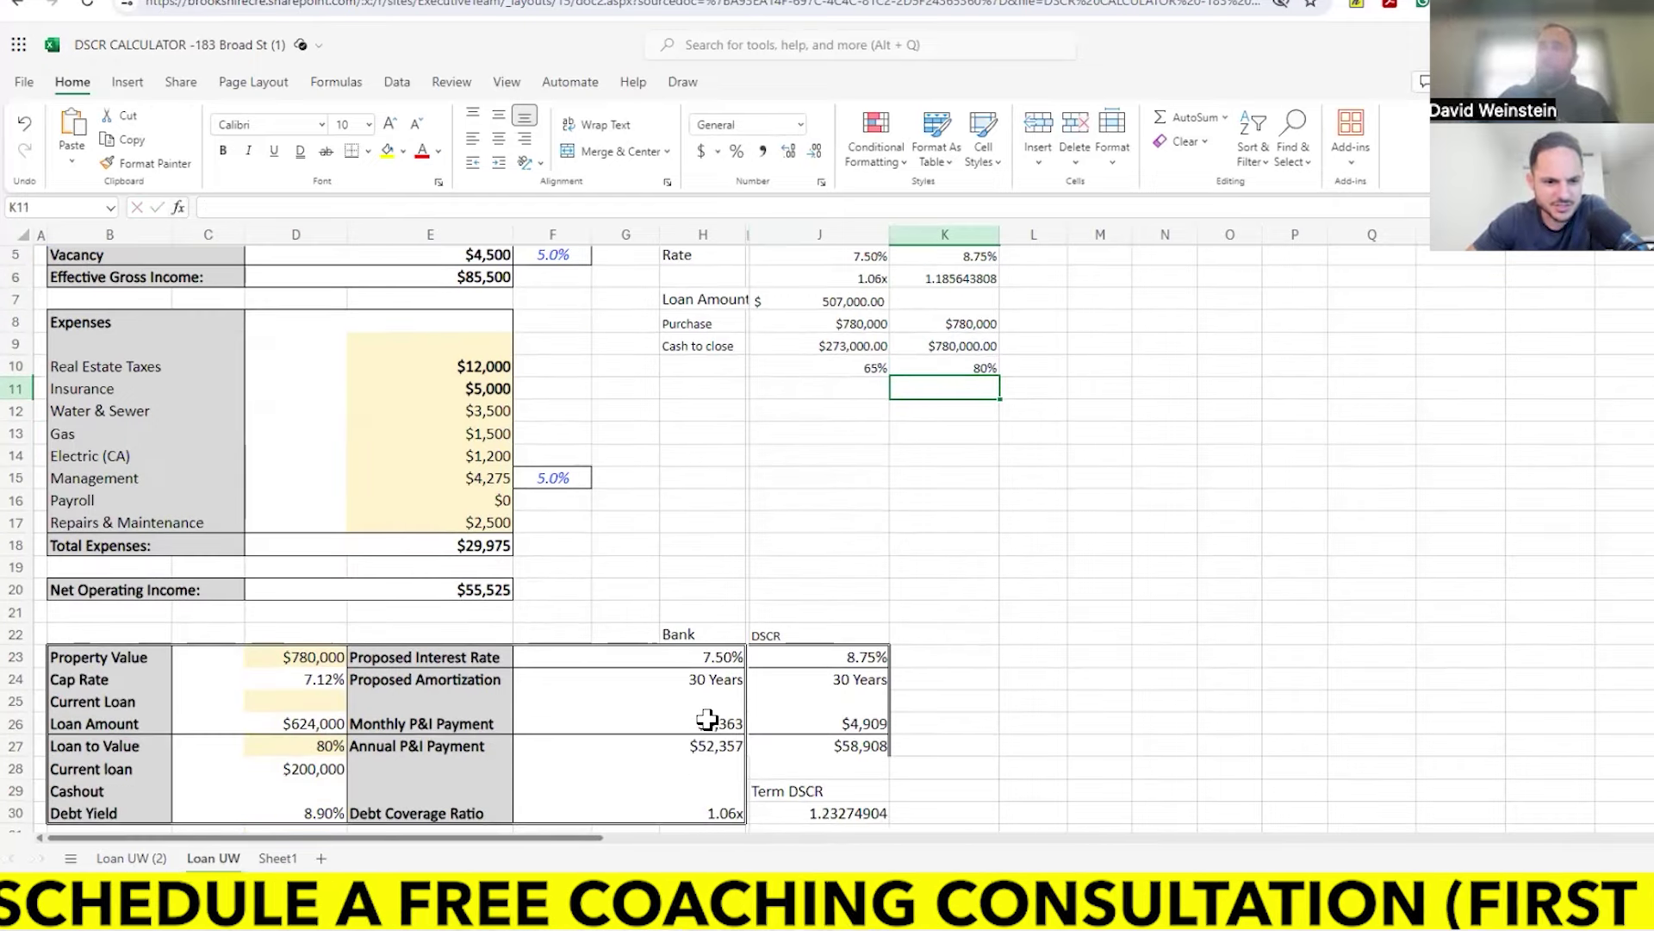
{"action": "scroll", "coordinate": [756, 705], "scroll_direction": "up", "scroll_amount": 2}
{"action": "left_click", "coordinate": [970, 390]}
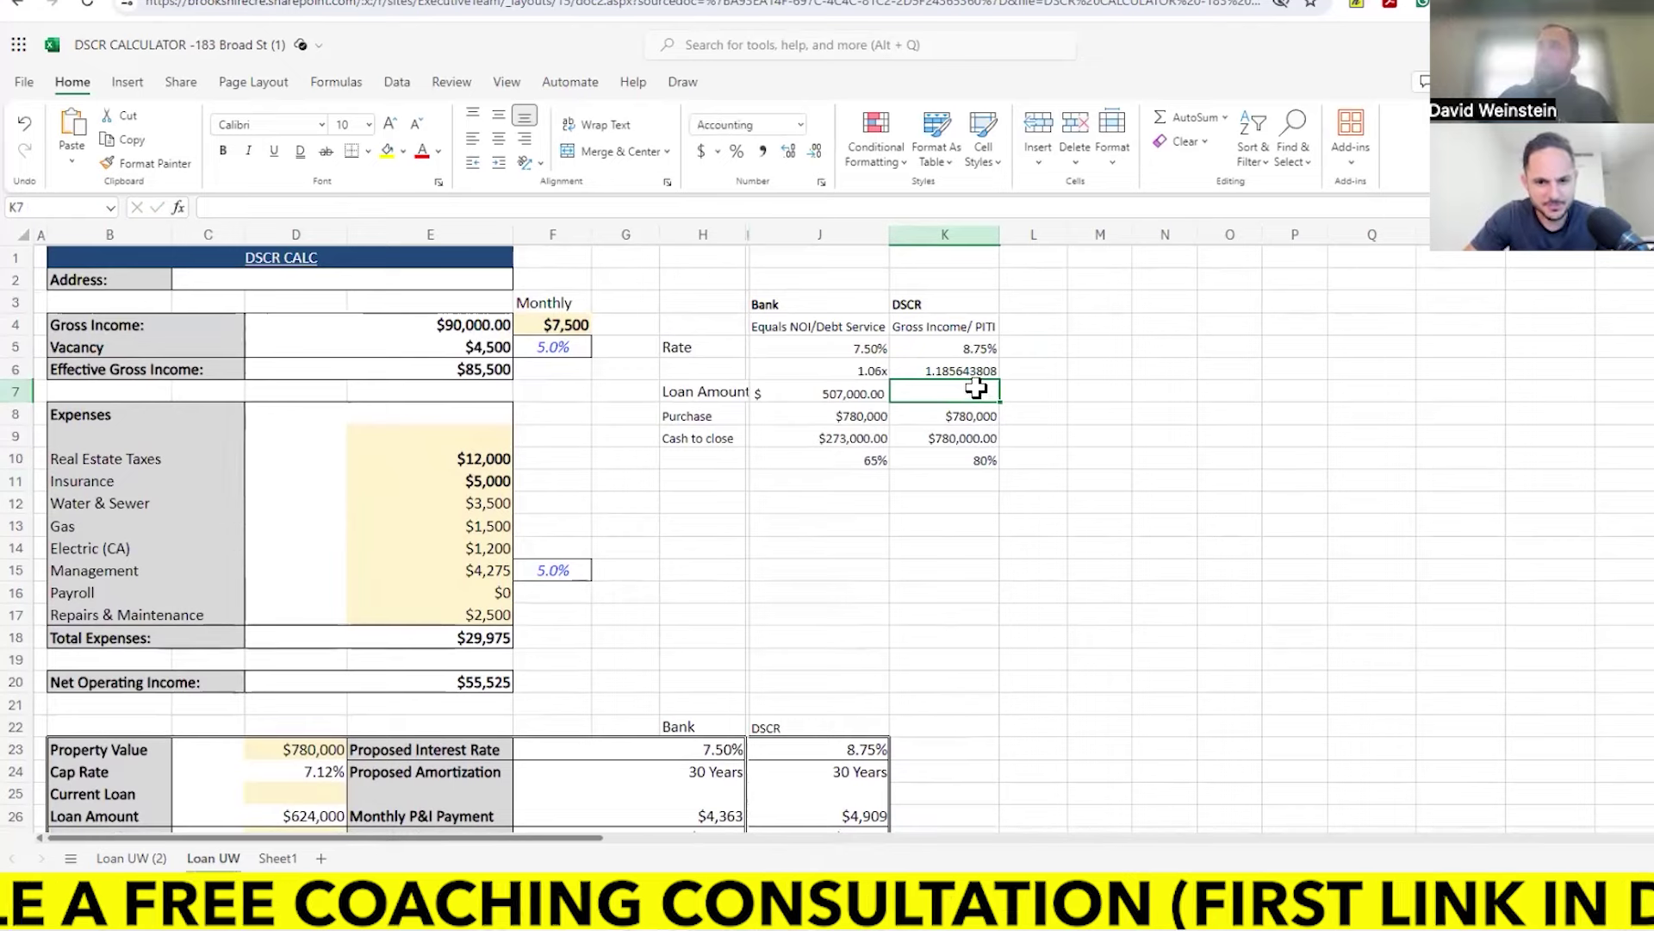
{"action": "type", "text": "=D26"}
{"action": "key", "text": "Return"}
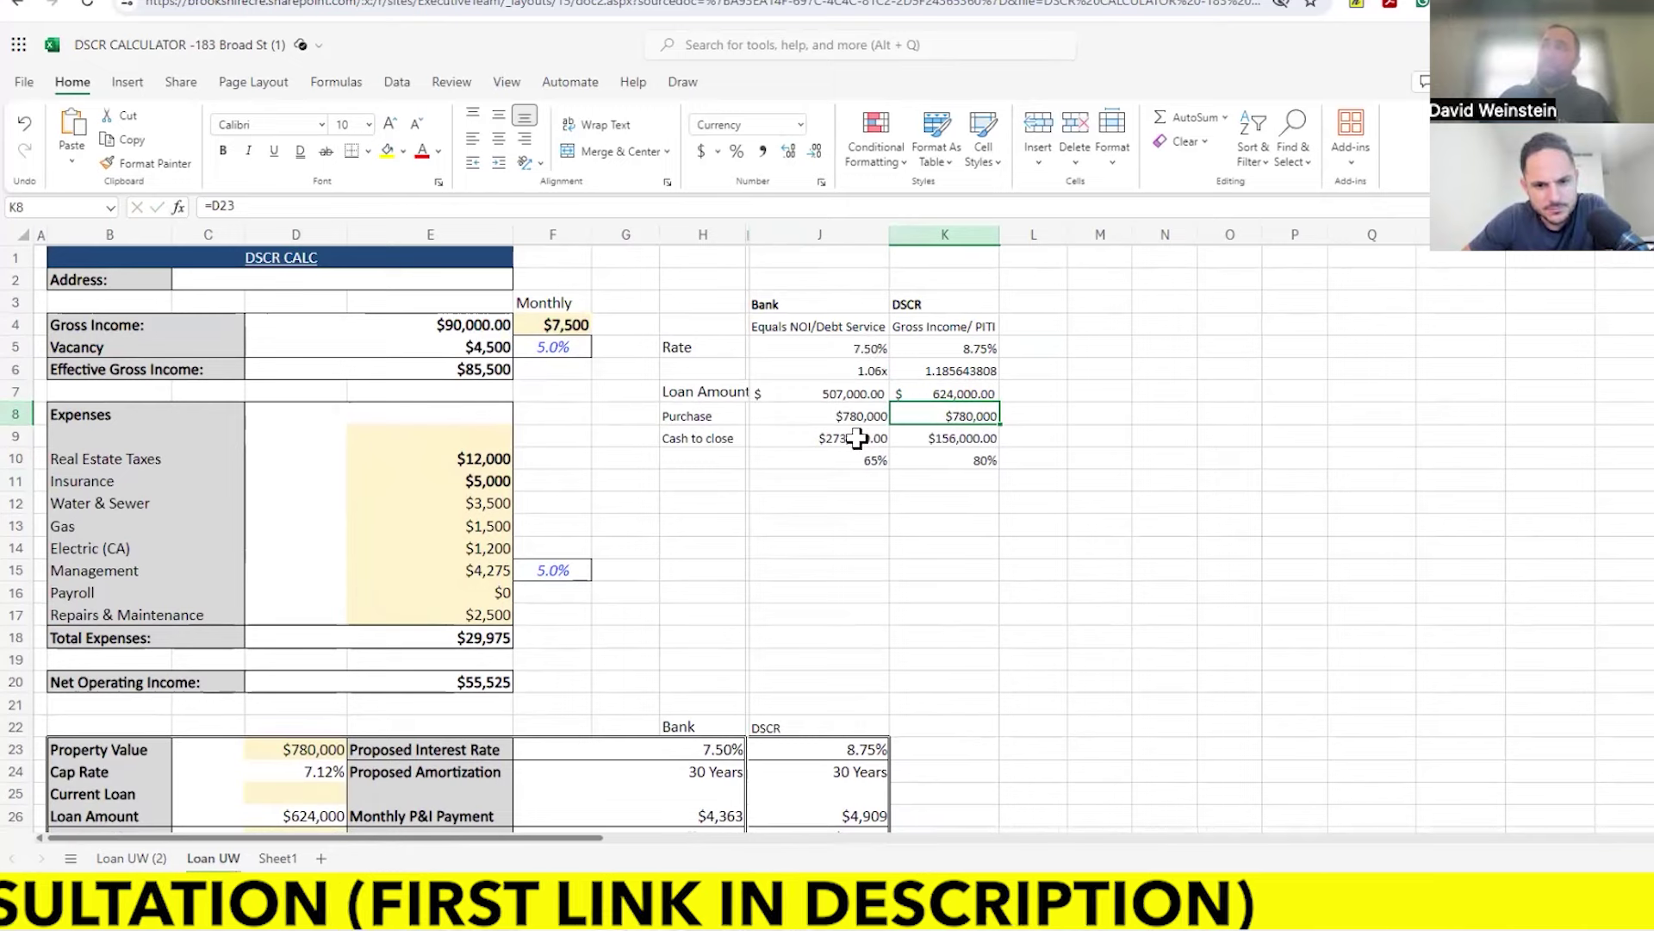
{"action": "left_click_drag", "start_coordinate": [858, 438], "coordinate": [912, 436]}
{"action": "left_click_drag", "start_coordinate": [875, 349], "coordinate": [925, 346]}
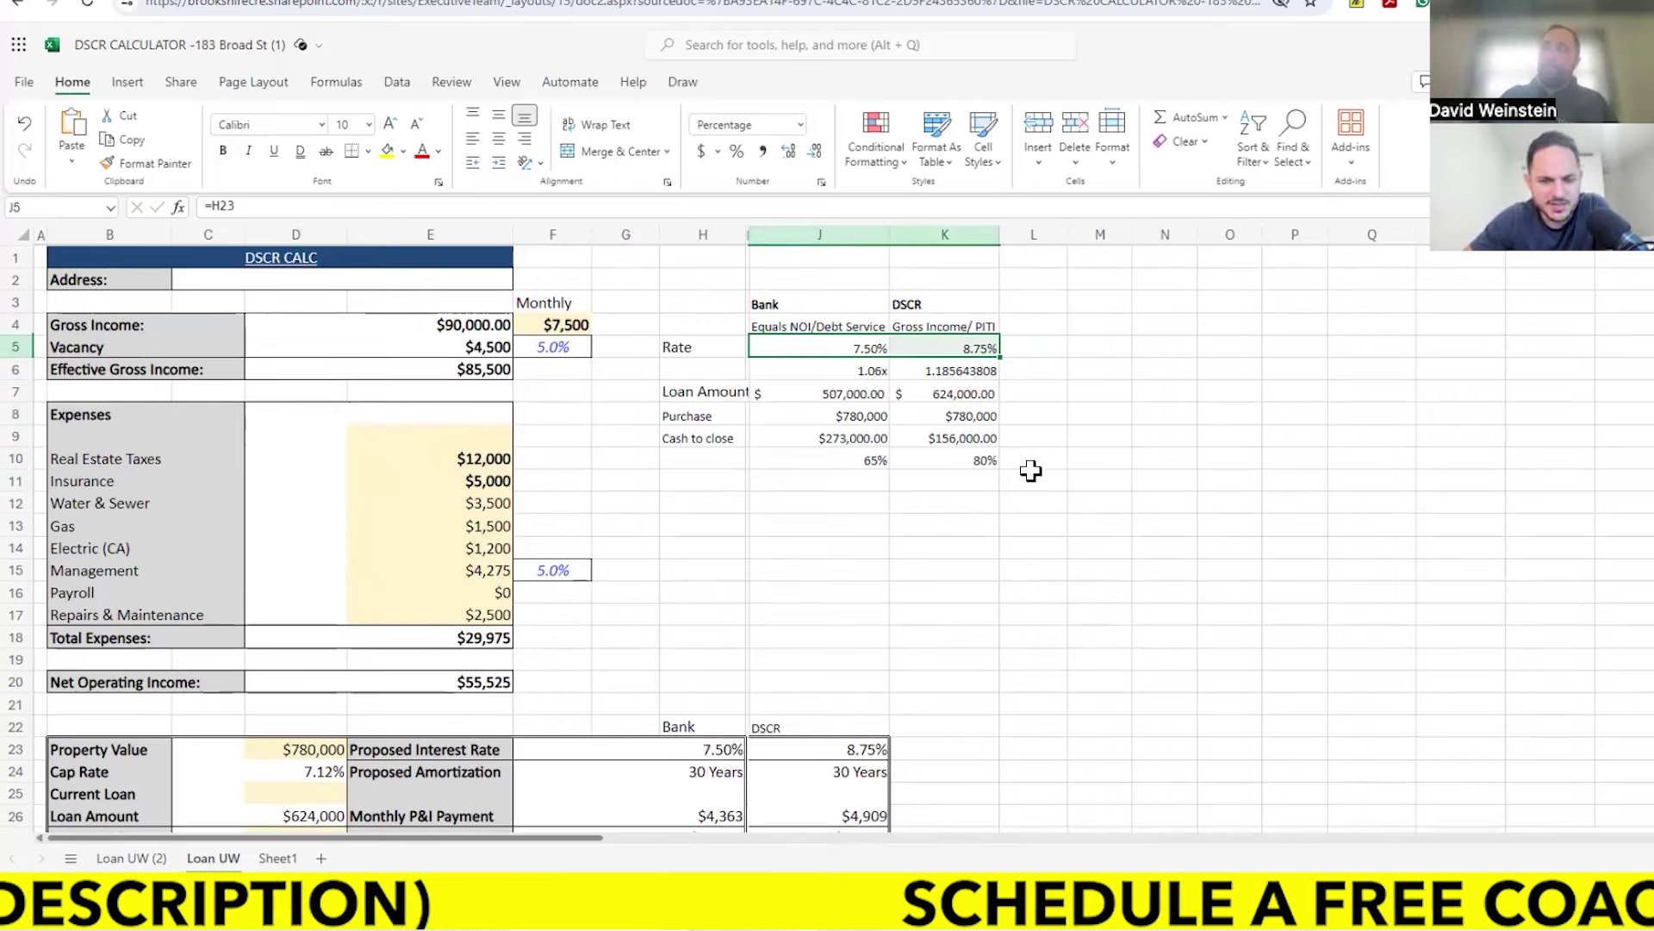
Step: Delete the Term DSCR label and its ratio from J29:J30, and check the DSCR annual payment formula in J27
{"action": "scroll", "coordinate": [1030, 470], "scroll_direction": "down", "scroll_amount": 4}
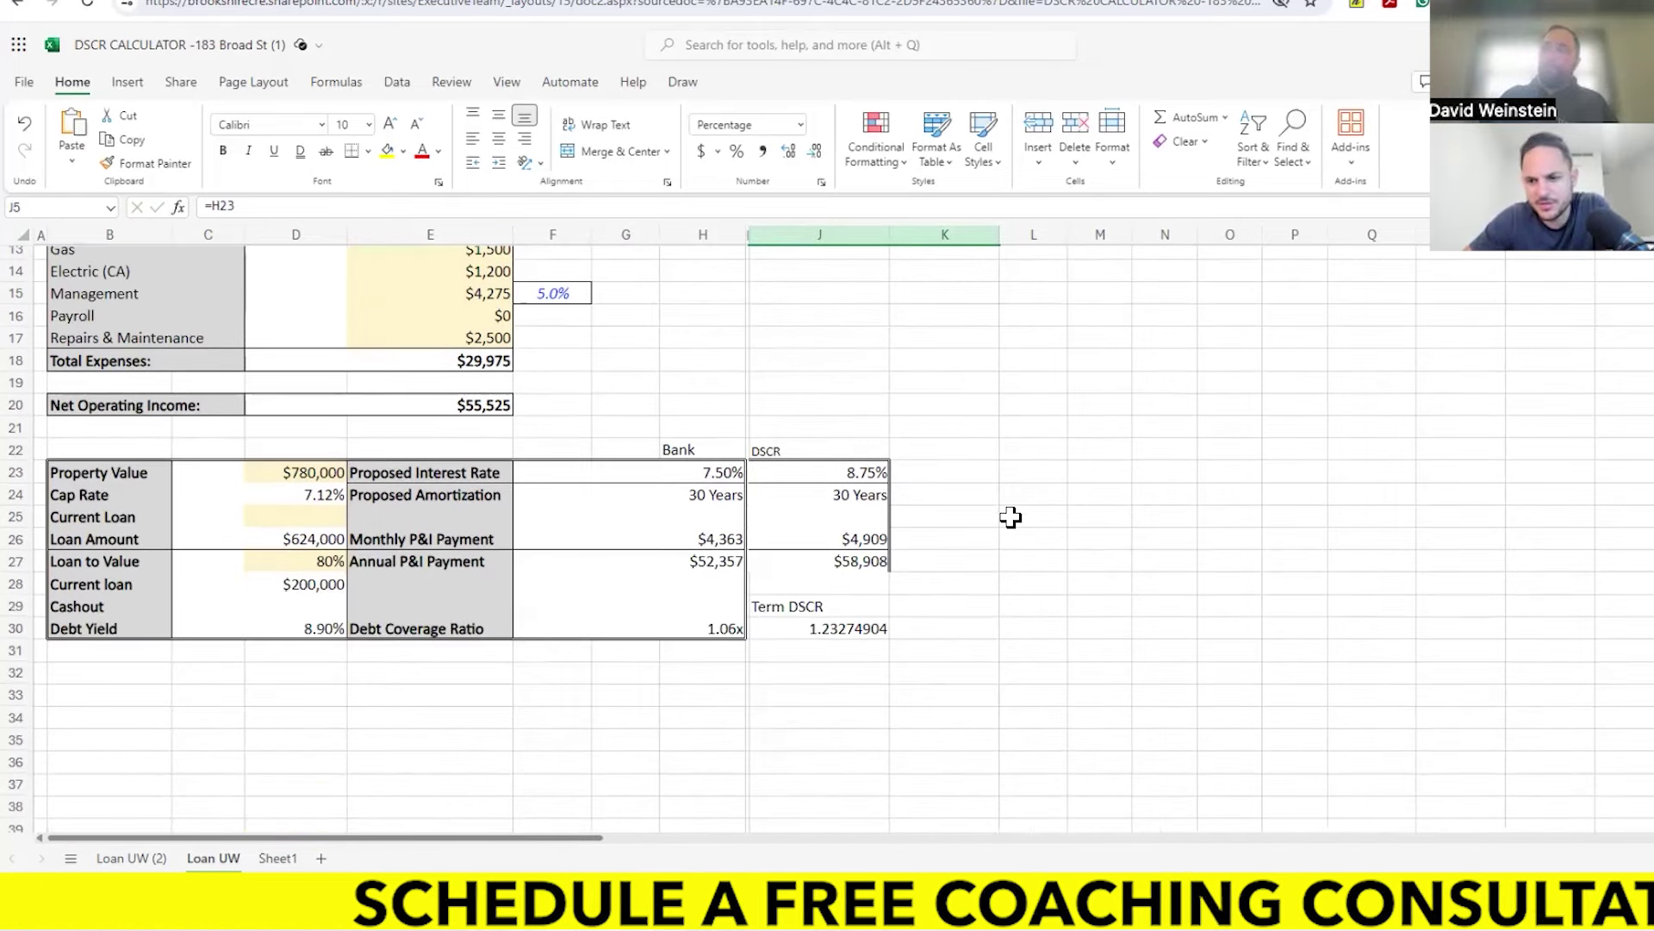
{"action": "left_click_drag", "start_coordinate": [850, 632], "coordinate": [815, 608]}
{"action": "key", "text": "Delete"}
{"action": "left_click", "coordinate": [1164, 538]}
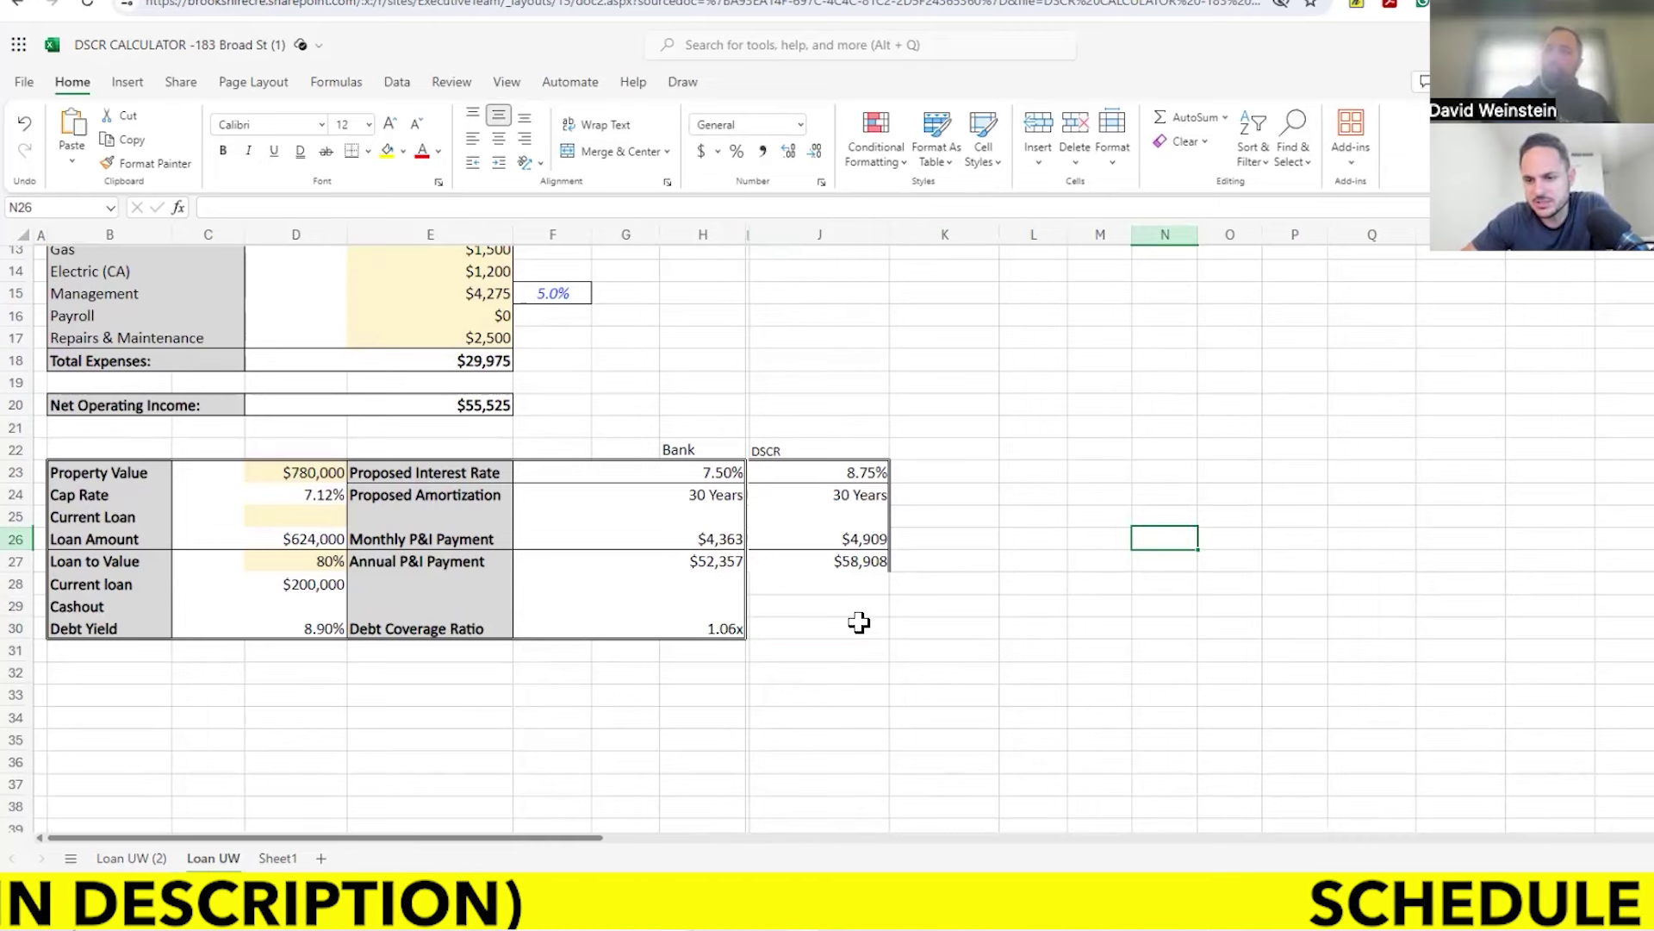
{"action": "left_click", "coordinate": [871, 562]}
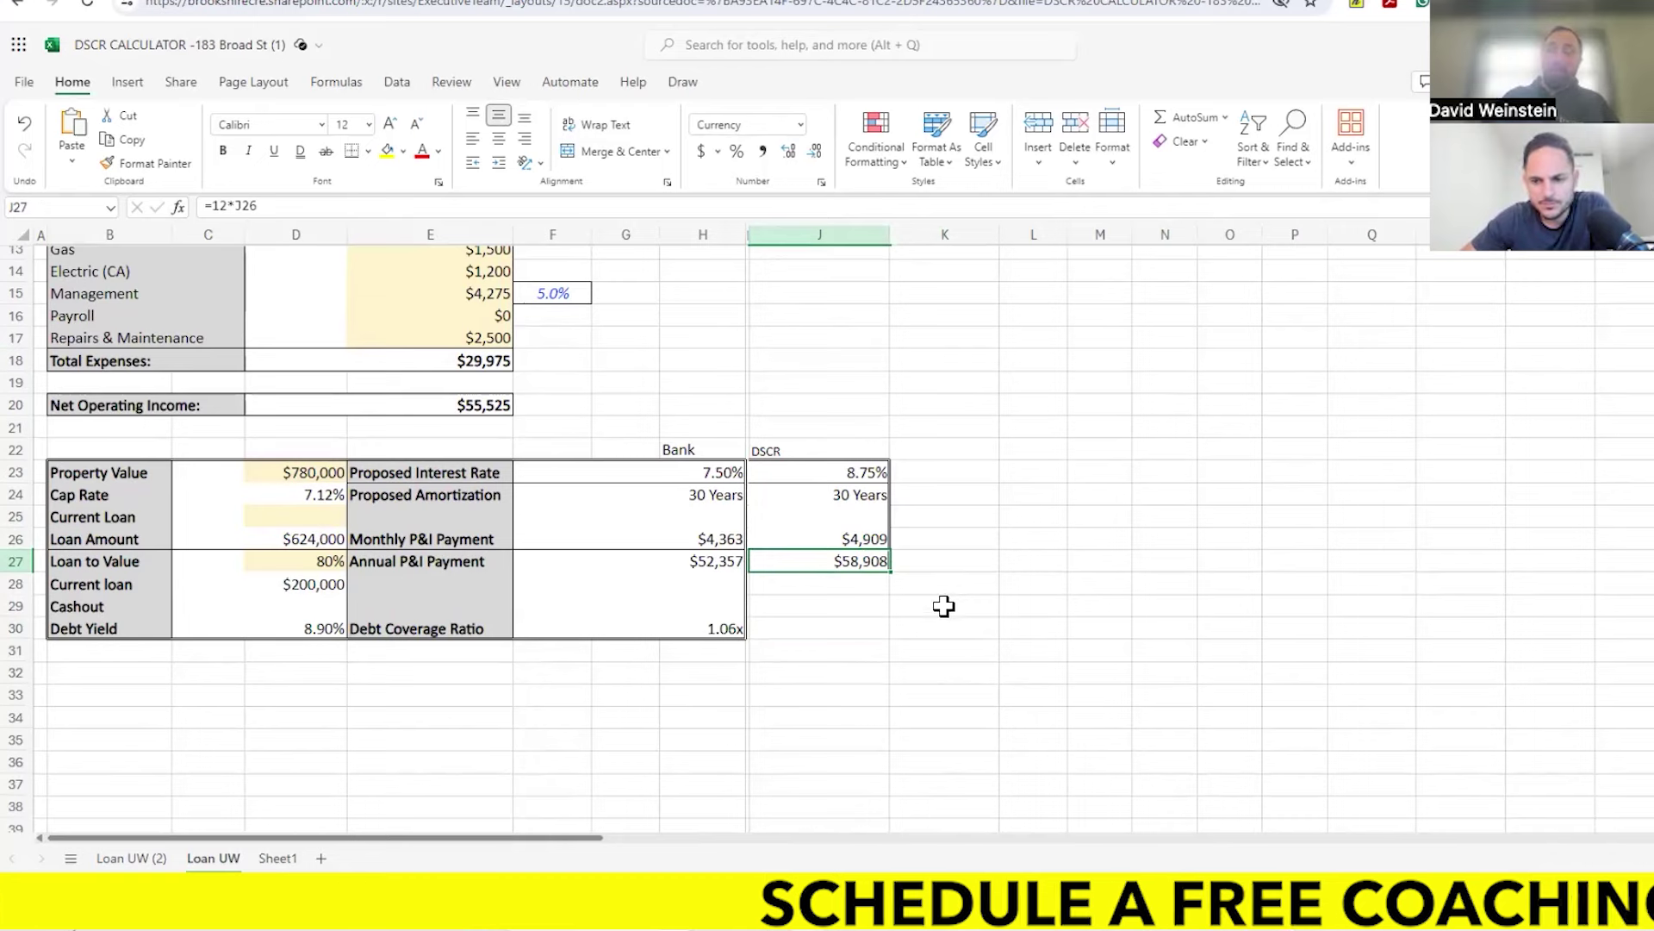
{"action": "scroll", "coordinate": [943, 606], "scroll_direction": "up", "scroll_amount": 4}
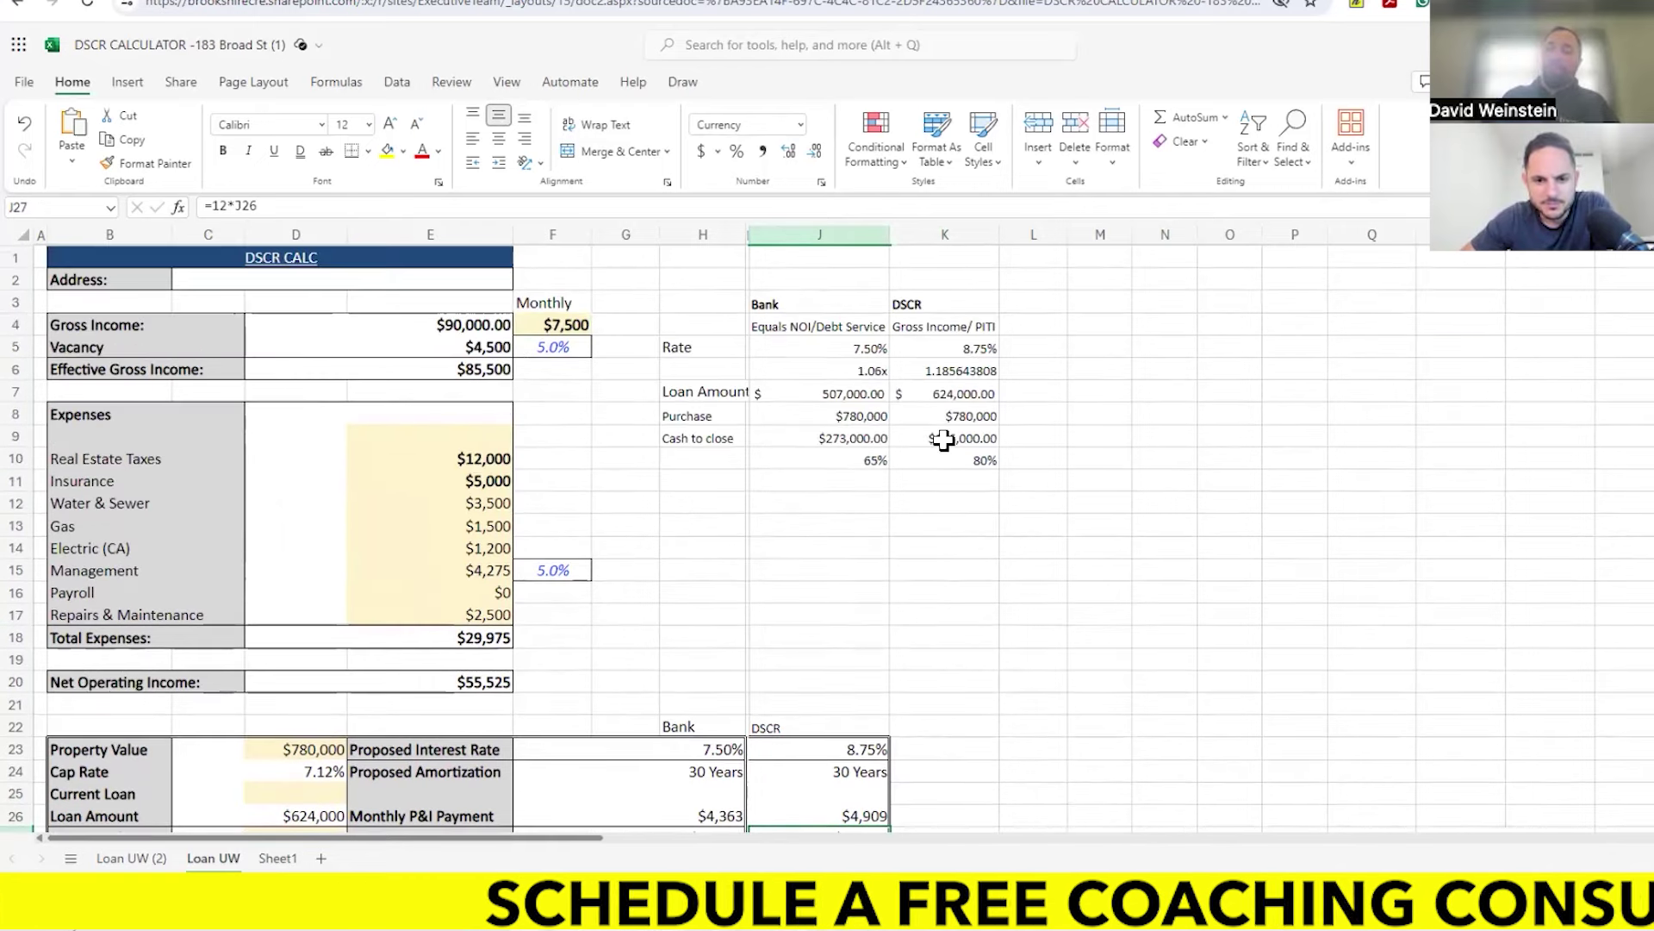